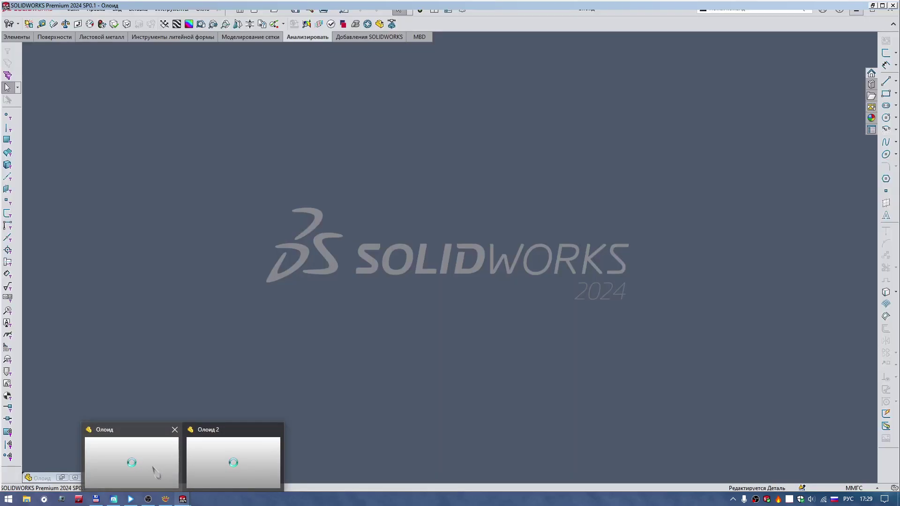
Bring up the Олоид part, orbit it, then switch to the oloid Wikipedia article.
left_click(165, 471)
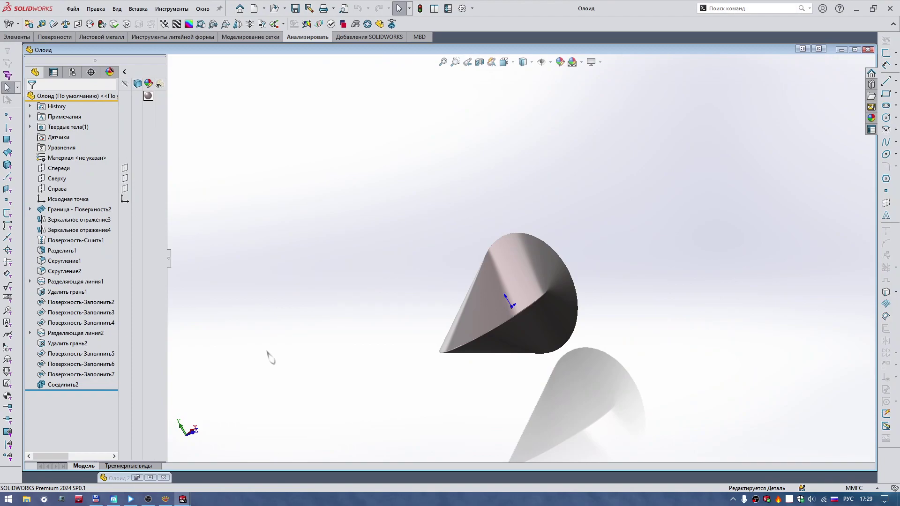
middle_click_drag(269, 356, 400, 289)
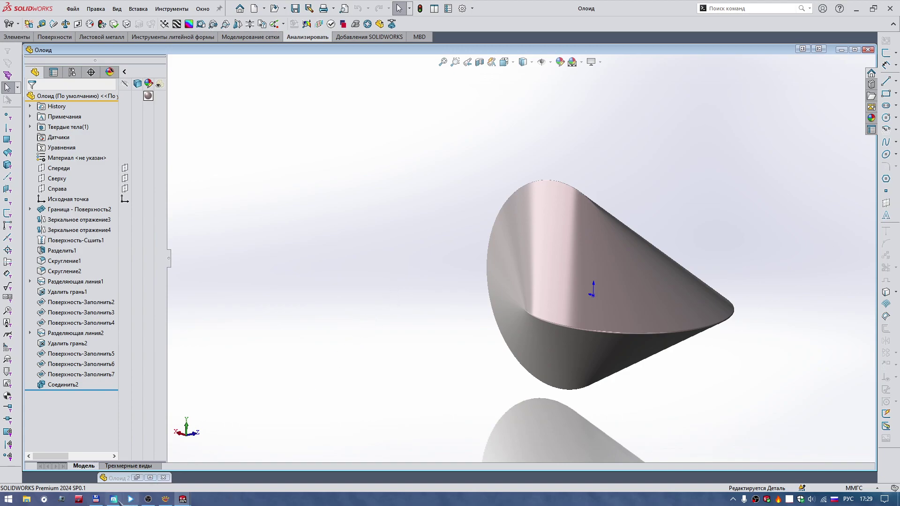
left_click(113, 499)
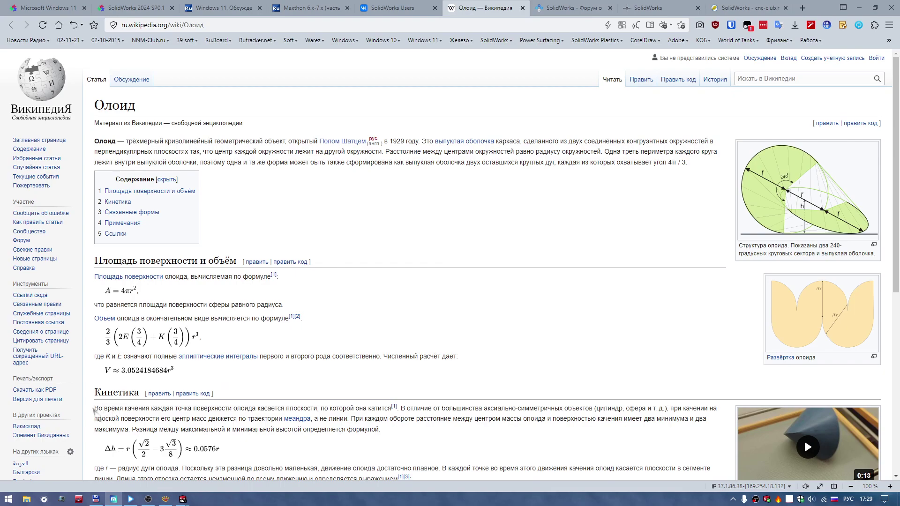
Highlight the first Кинетика sentence of the oloid article, then switch to the XnView image viewer.
left_click_drag(96, 408, 387, 411)
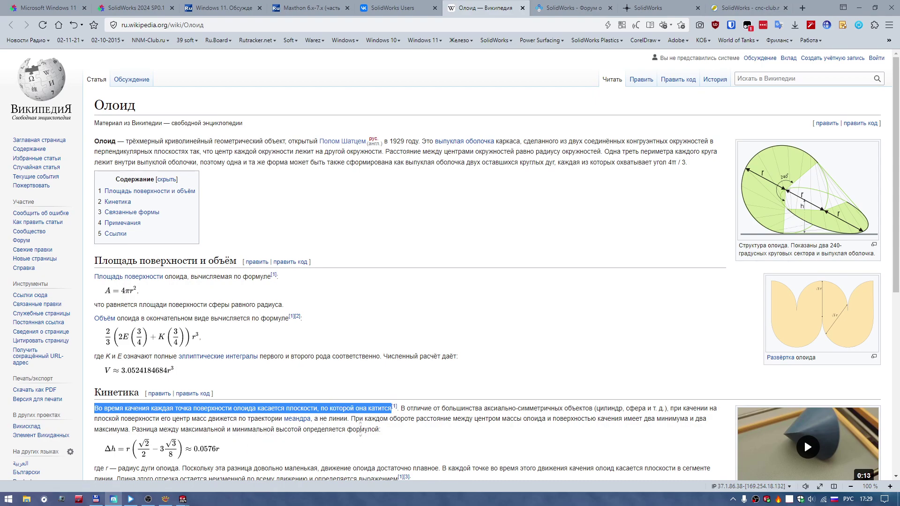
left_click(415, 228)
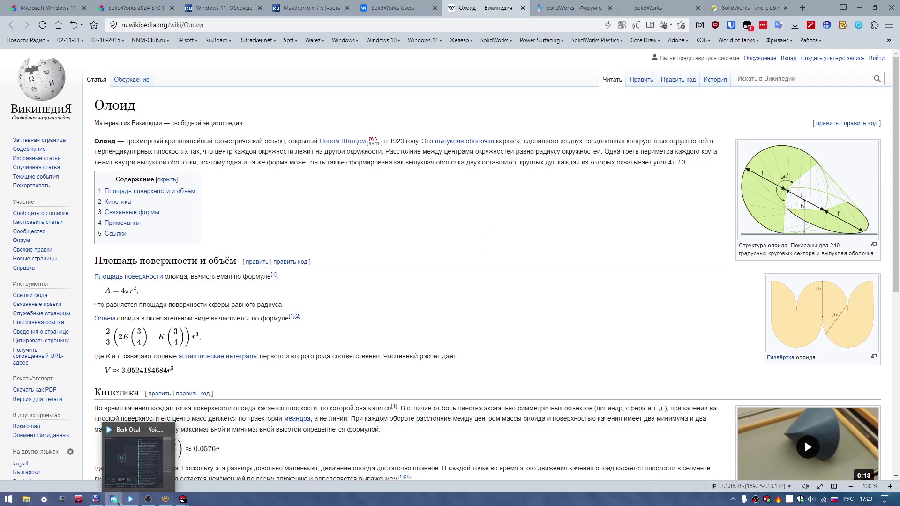
left_click(165, 500)
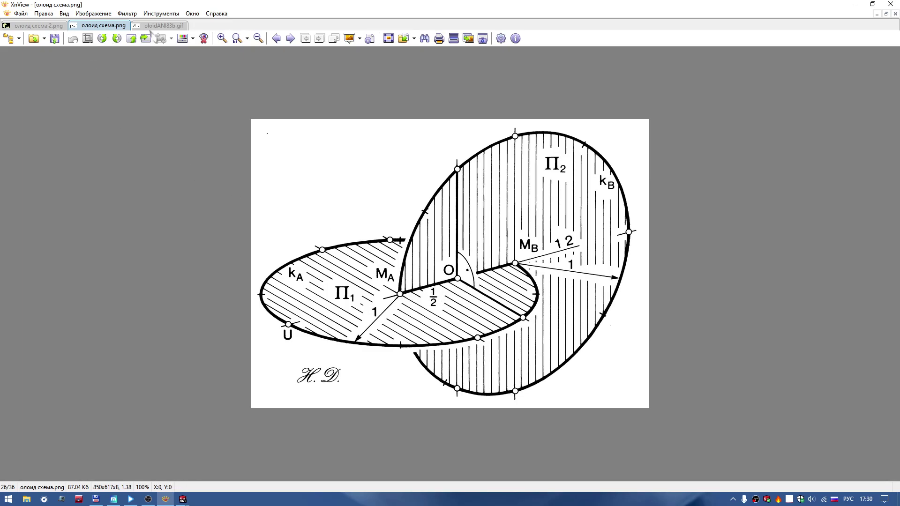
View the green cone diagram олоид схема 2.png, then the animated oloidANI83b.gif.
left_click(41, 26)
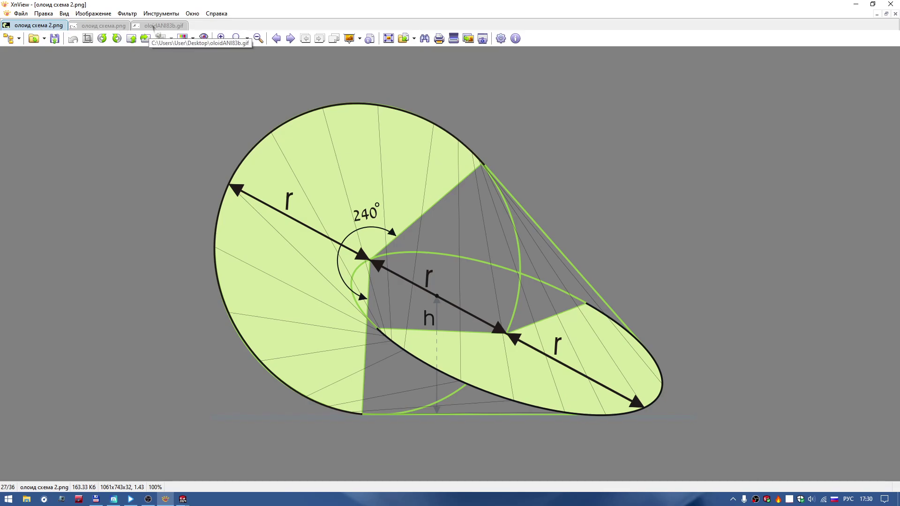
left_click(164, 26)
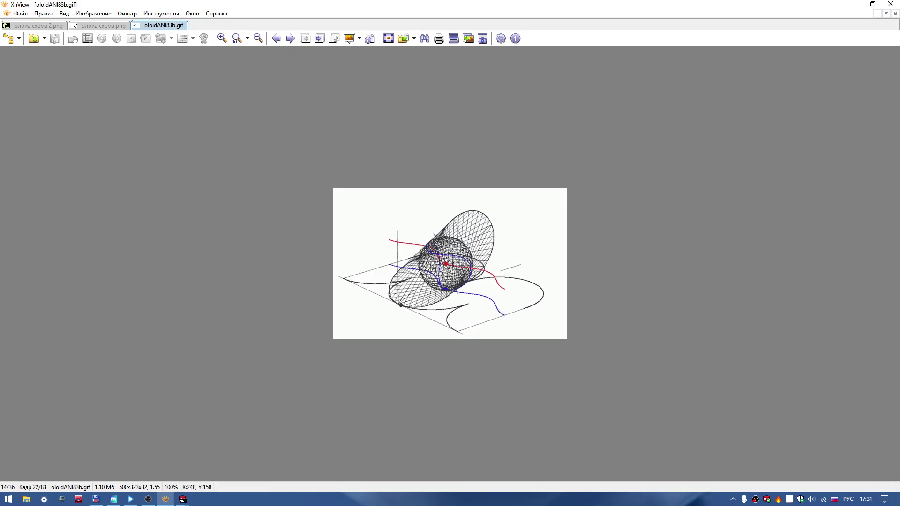
Zoom the rolling-oloid GIF to 200% and minimize XnView to return to SOLIDWORKS.
scroll(424, 328, "up", 1)
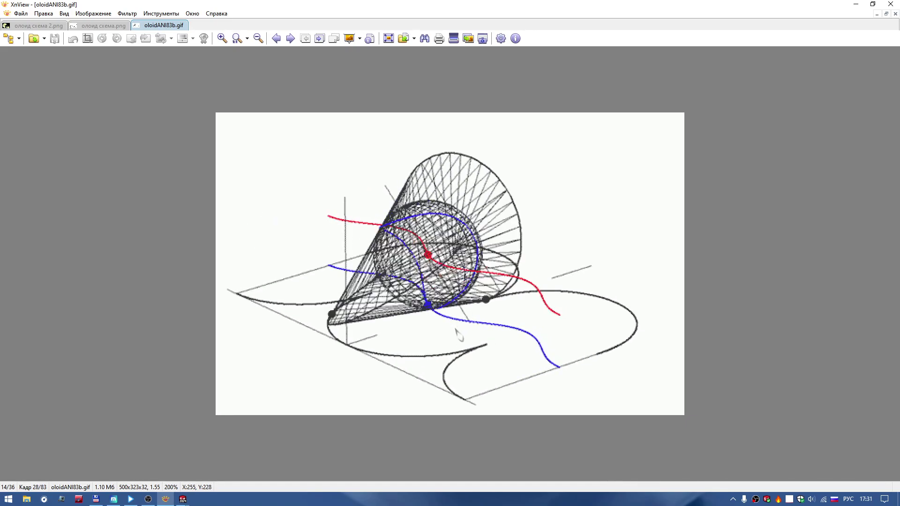
left_click(855, 5)
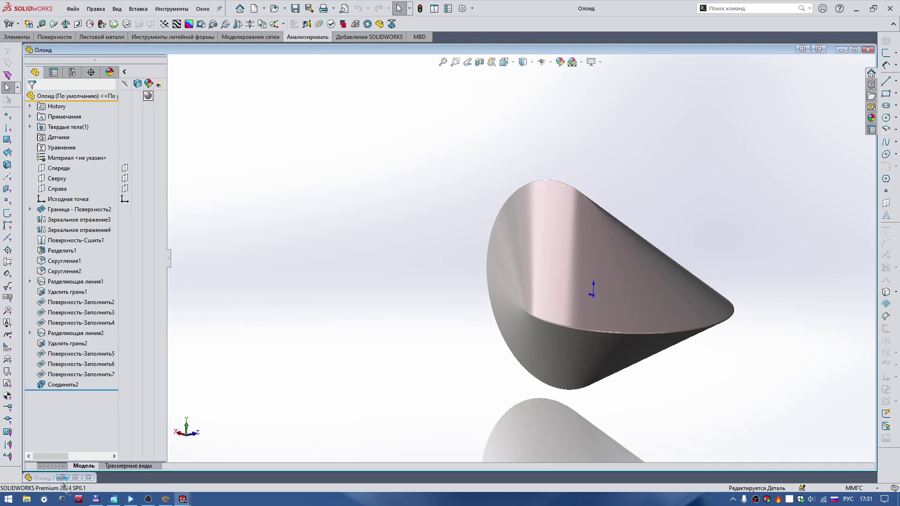
Tile Олоид 2 beside Олоид and show its Трехмерный эскиз1 under Граница - Поверхность2.
left_click(62, 477)
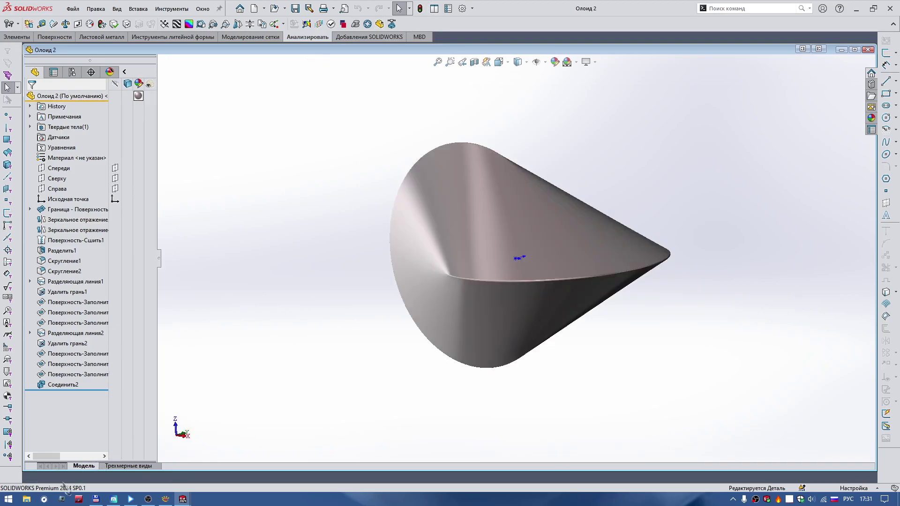
left_click(434, 10)
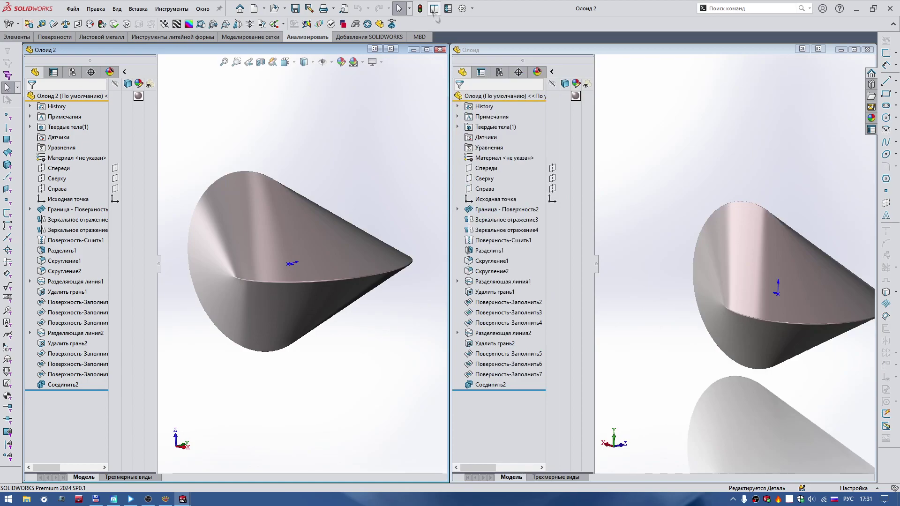
left_click(189, 215)
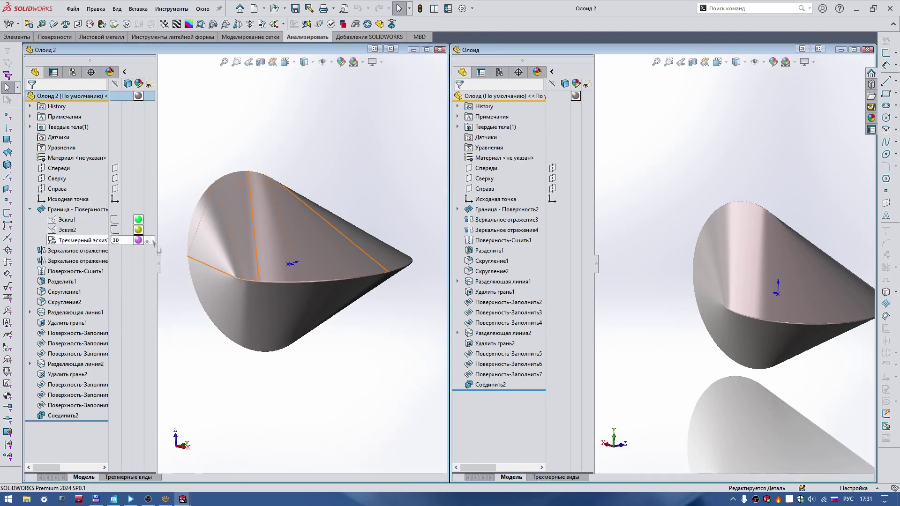
left_click_drag(157, 219, 160, 219)
left_click(82, 240)
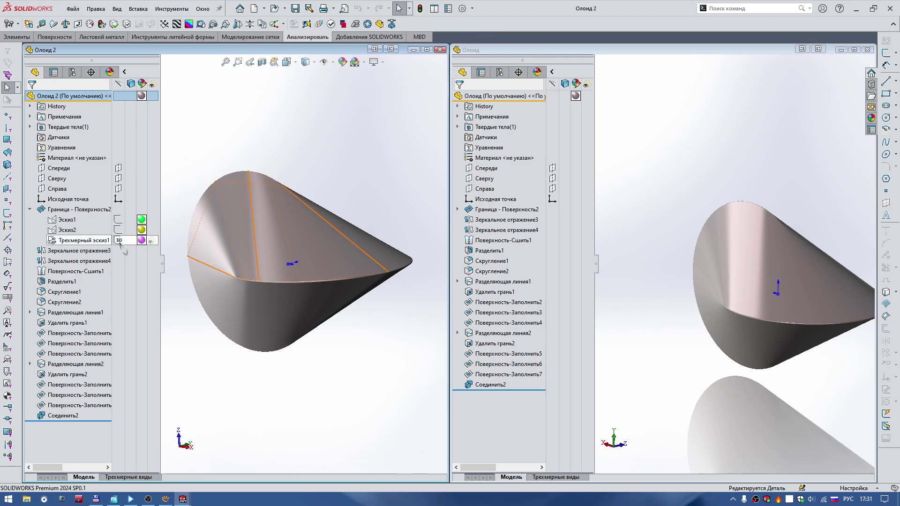
left_click(123, 249)
Orbit Олоид 2 to inspect the ruling-line face, then expand Граница - Поверхность2 in the Олоид tree.
middle_click_drag(318, 362, 337, 305)
scroll(341, 257, "down", 2)
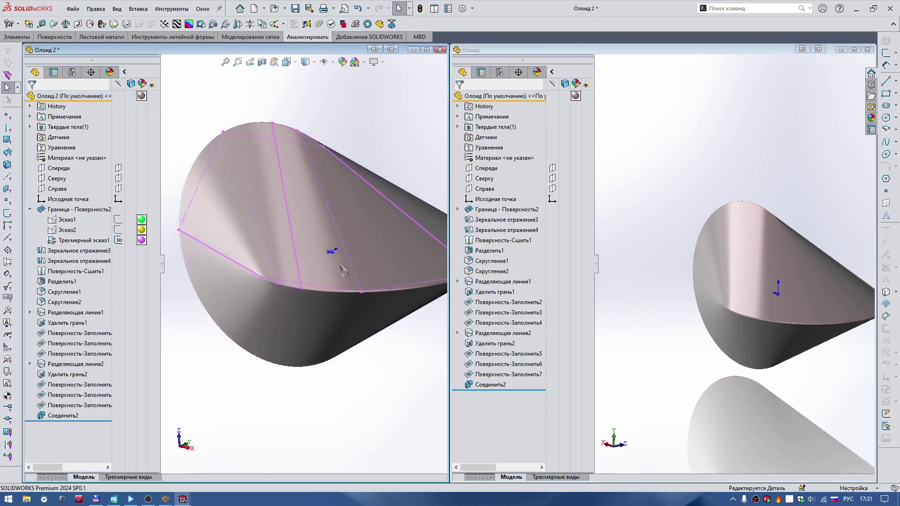
scroll(341, 257, "up", 2)
middle_click_drag(339, 257, 344, 266)
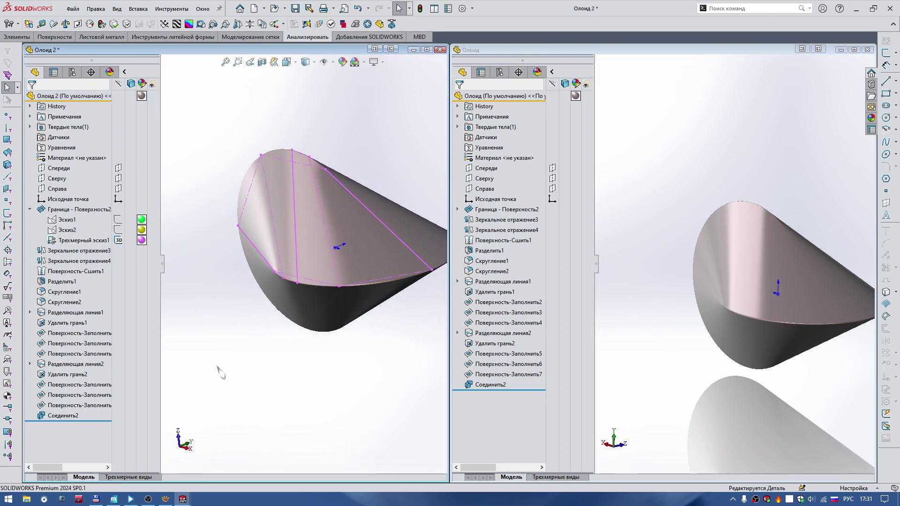
left_click(323, 232)
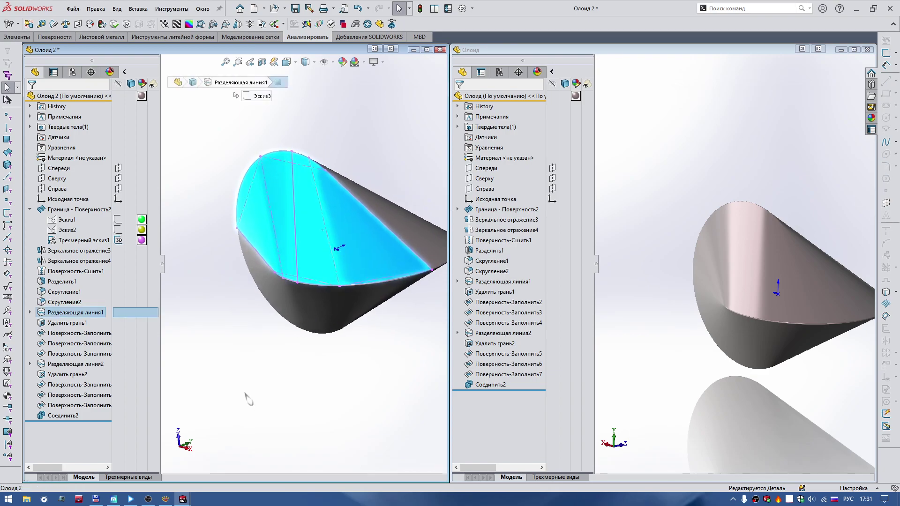
mouse_move(247, 399)
middle_mouse_down()
mouse_move(240, 375)
mouse_move(322, 257)
mouse_move(372, 366)
middle_mouse_up()
left_click(372, 366)
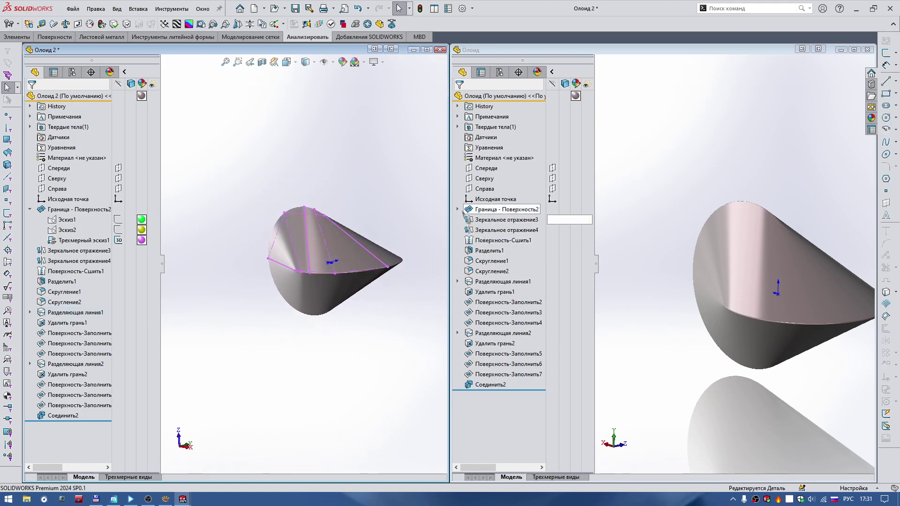
left_click(459, 210)
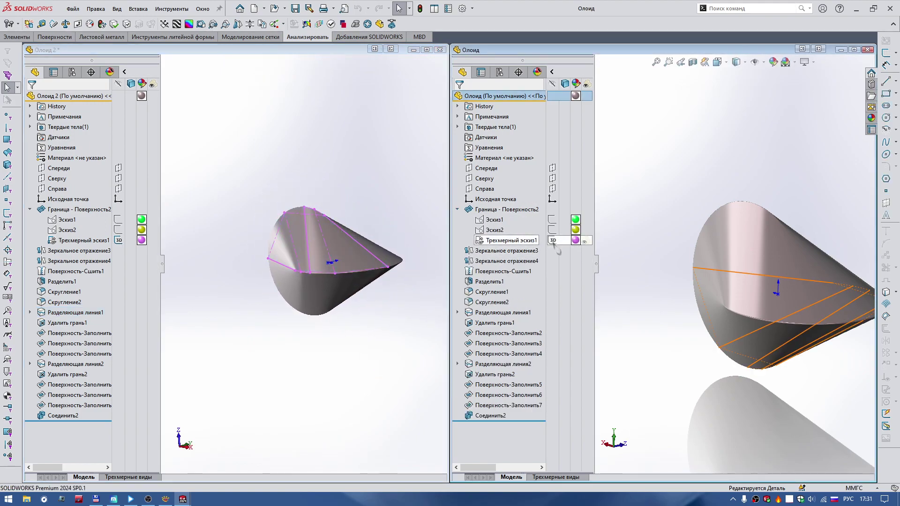
Show Трехмерный эскиз1 on the Олоид model and orbit and zoom to inspect its top face.
left_click(554, 245)
scroll(703, 262, "up", 3)
mouse_move(703, 262)
middle_mouse_down()
mouse_move(658, 209)
mouse_move(725, 240)
middle_mouse_up()
scroll(658, 208, "up", 3)
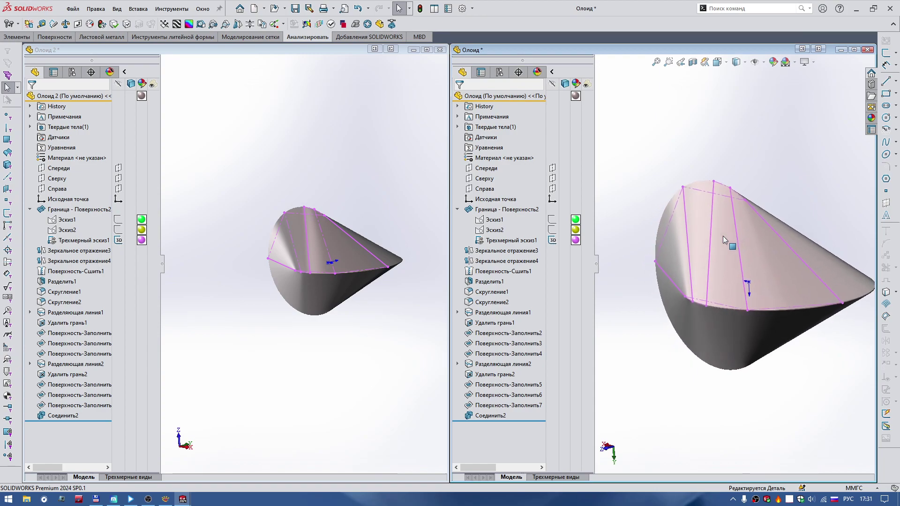
scroll(724, 240, "up", 1)
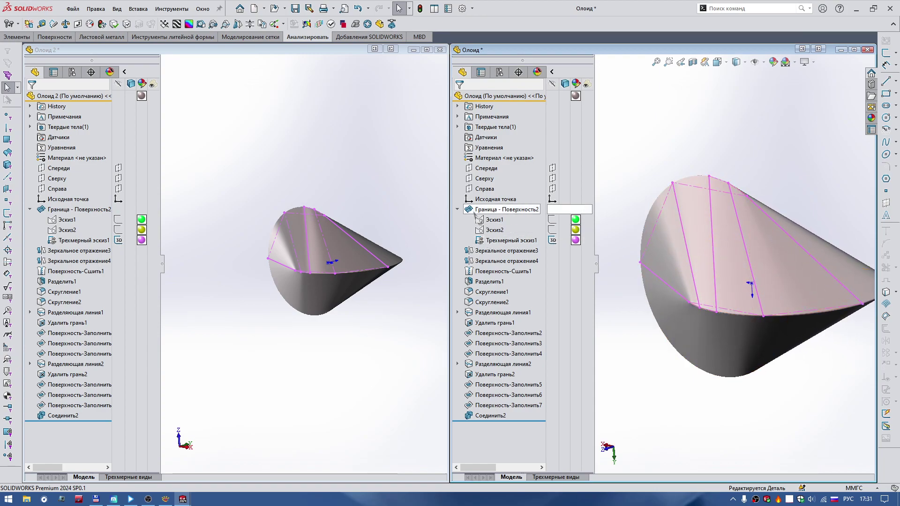
left_click(645, 242)
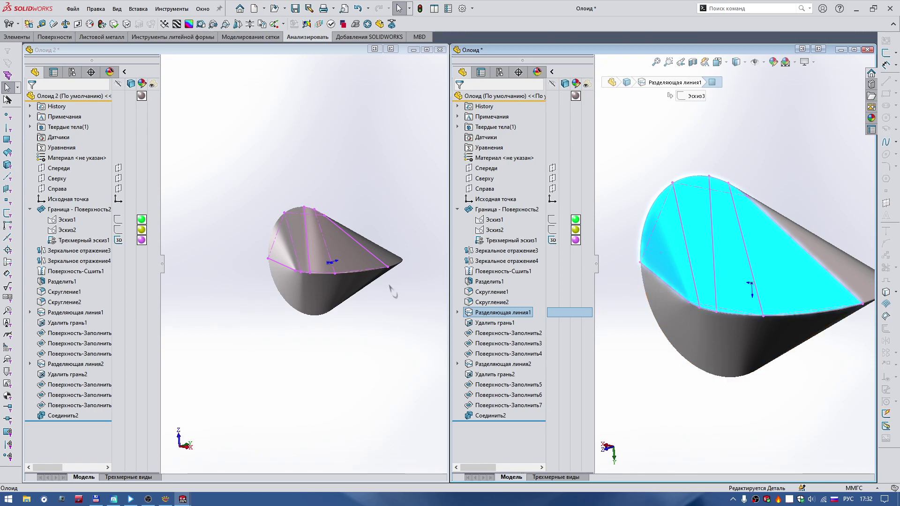
Orbit and zoom Олоид 2 and Олоид alternately to compare their ruling-line sketches.
left_click(219, 270)
scroll(330, 265, "down", 1)
scroll(330, 265, "down", 2)
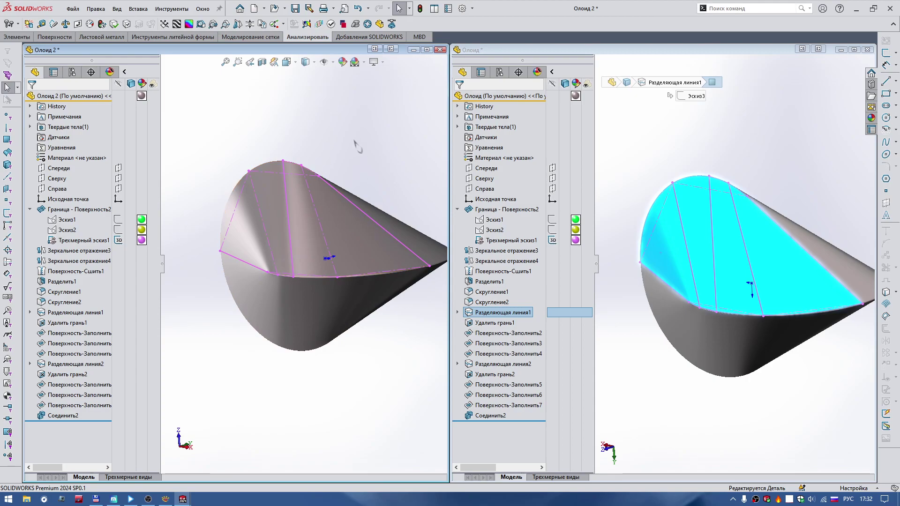
middle_click_drag(357, 147, 300, 249)
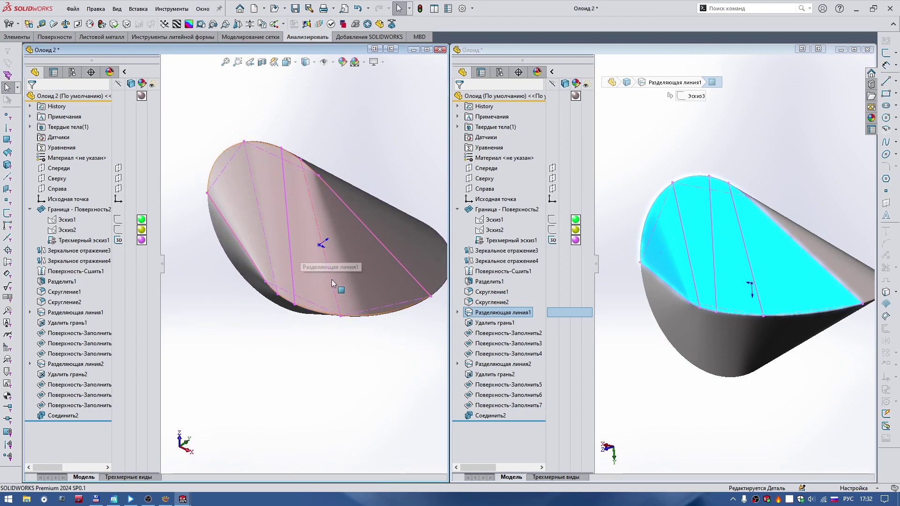
left_click(736, 140)
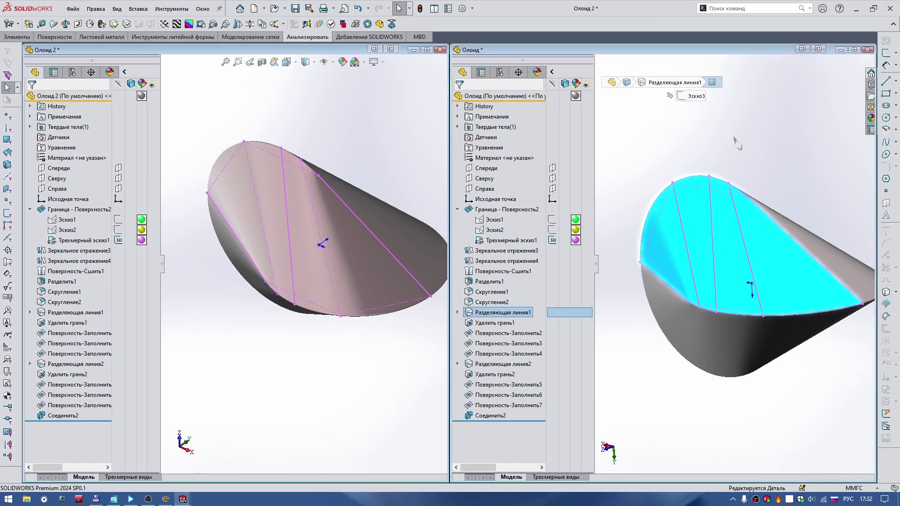
left_click(691, 264)
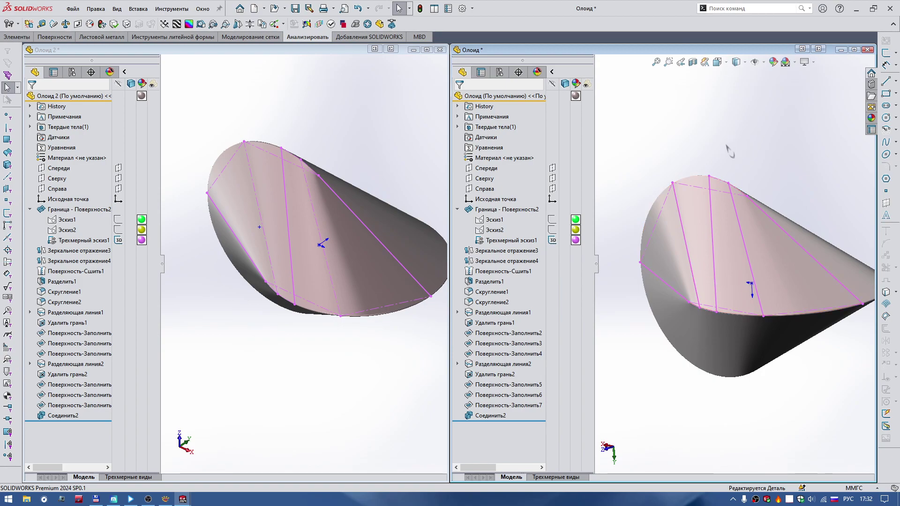
middle_click_drag(729, 151, 725, 195)
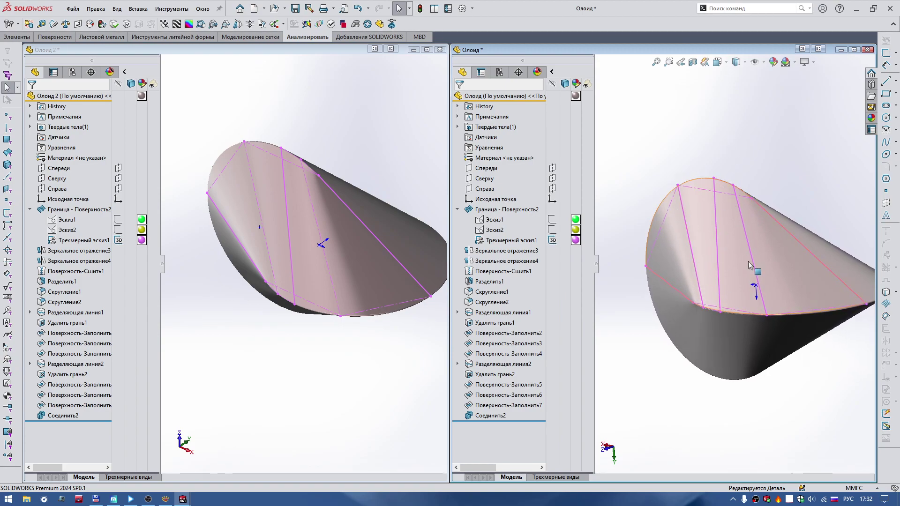
middle_click_drag(749, 265, 186, 251)
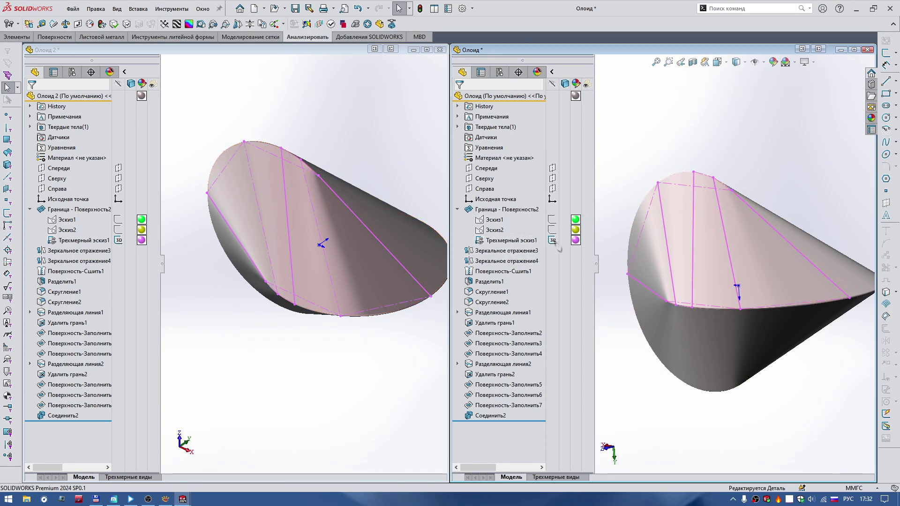
left_click(279, 359)
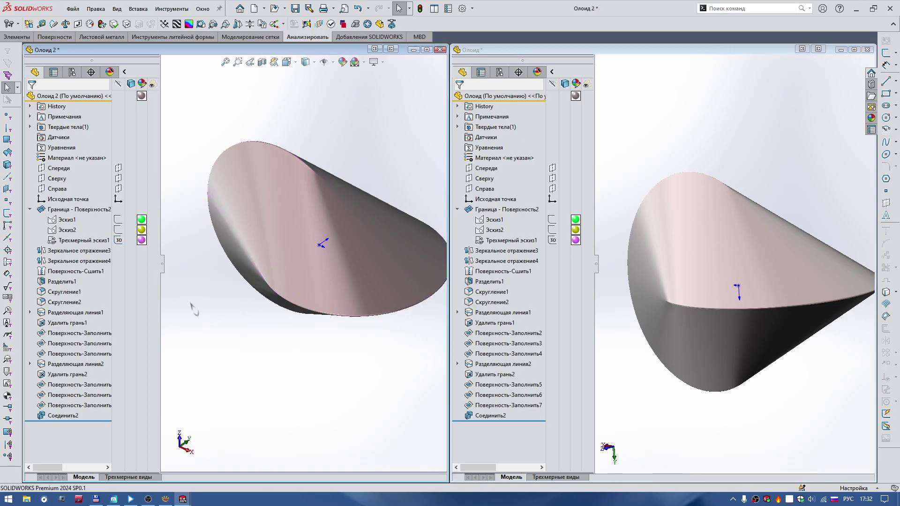
Turn on Curvature display in both oloid windows.
left_click(188, 24)
key("ctrl+Tab")
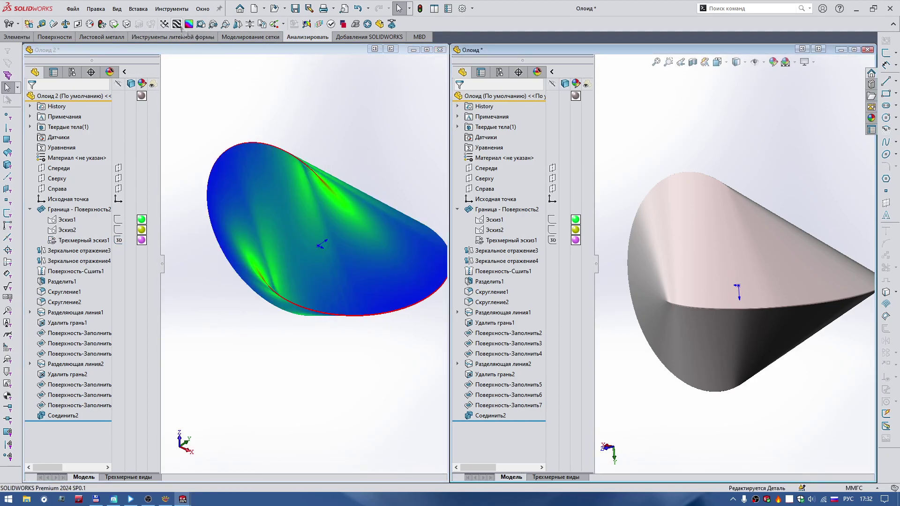
left_click(189, 24)
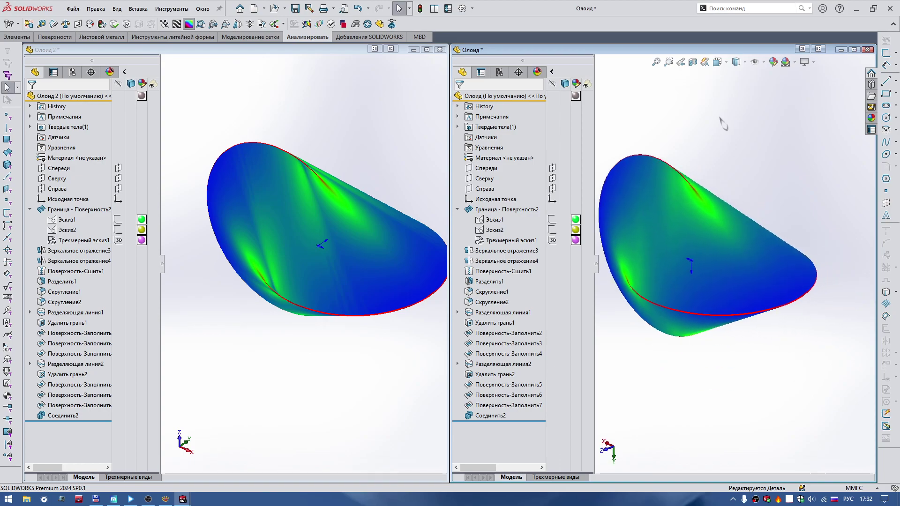
Inspect the left model's red curvature edge, then roll it back to just after Поверхность-Сшить1.
mouse_move(388, 146)
middle_mouse_down()
mouse_move(369, 144)
mouse_move(368, 162)
middle_mouse_up()
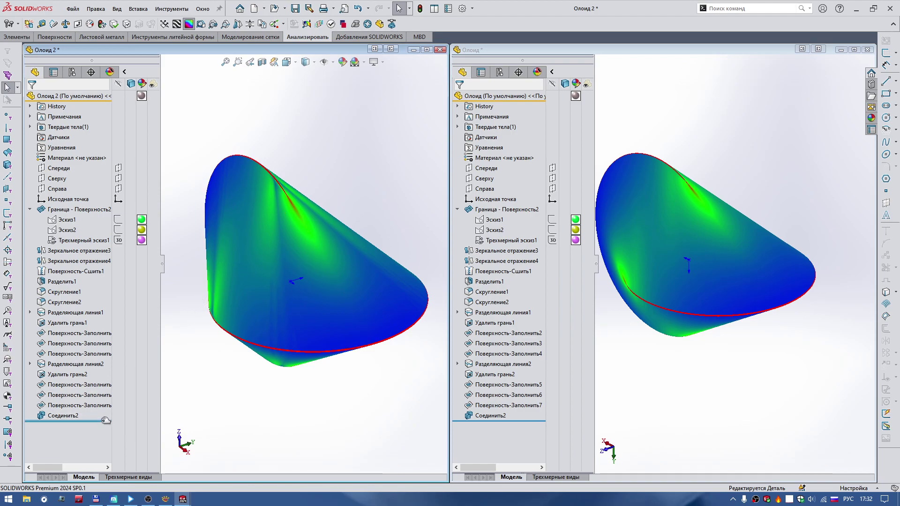
scroll(310, 187, "down", 5)
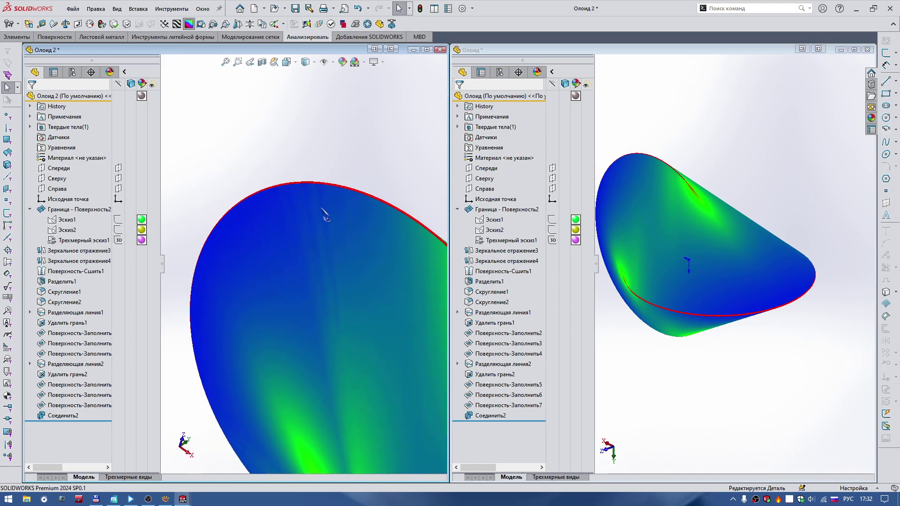
scroll(211, 231, "up", 4)
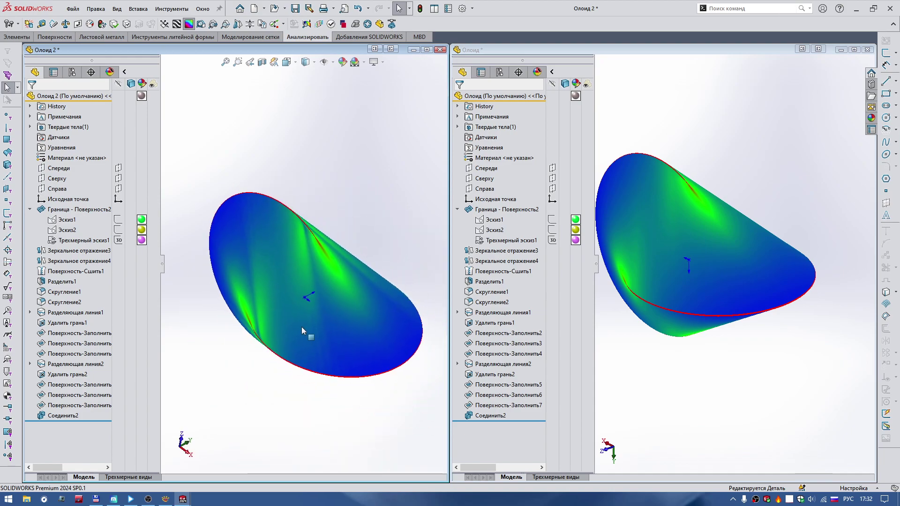
scroll(249, 337, "down", 2)
scroll(235, 321, "down", 2)
mouse_move(236, 321)
middle_mouse_down()
mouse_move(382, 276)
mouse_move(232, 321)
middle_mouse_up()
scroll(231, 321, "up", 1)
scroll(280, 301, "down", 2)
scroll(331, 245, "down", 2)
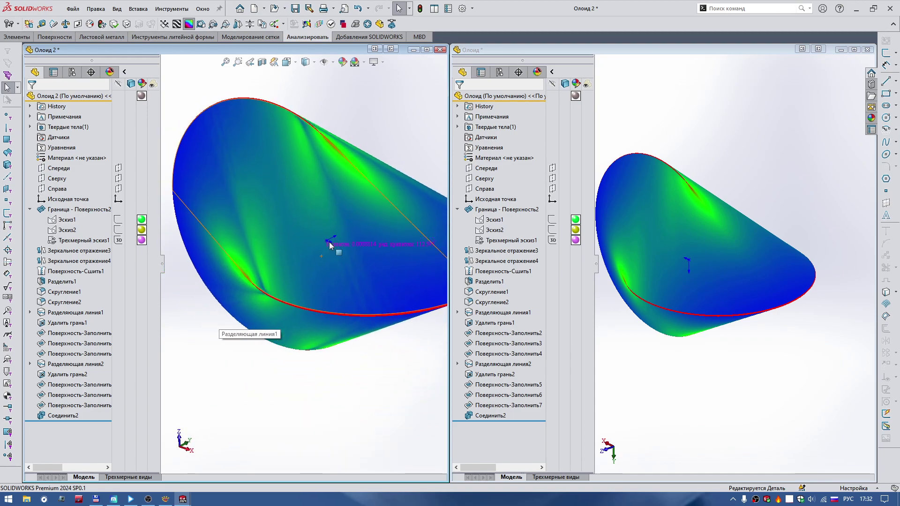
scroll(347, 170, "down", 2)
scroll(319, 163, "up", 1)
scroll(319, 163, "down", 2)
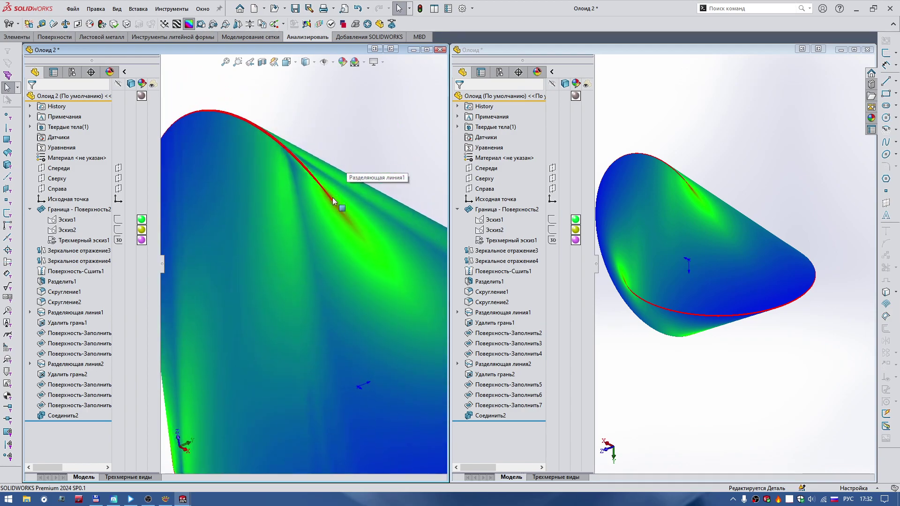
scroll(333, 198, "up", 1)
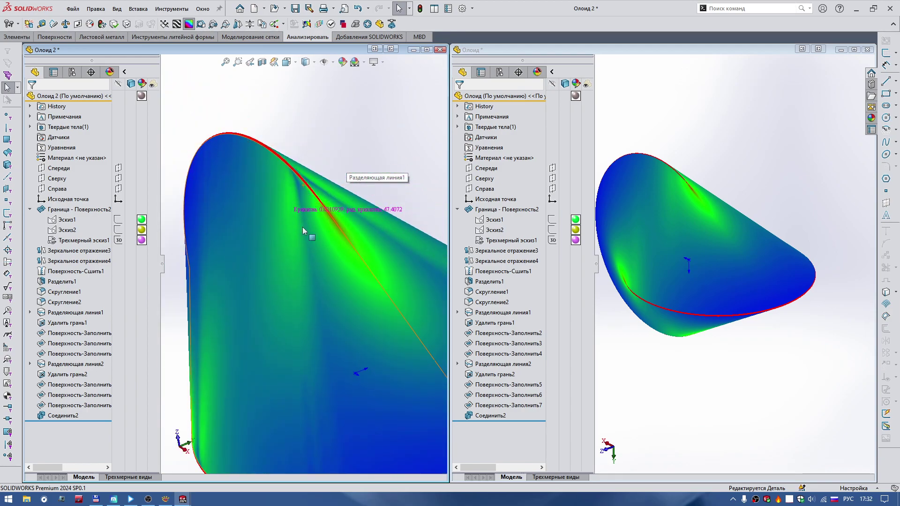
scroll(281, 213, "down", 2)
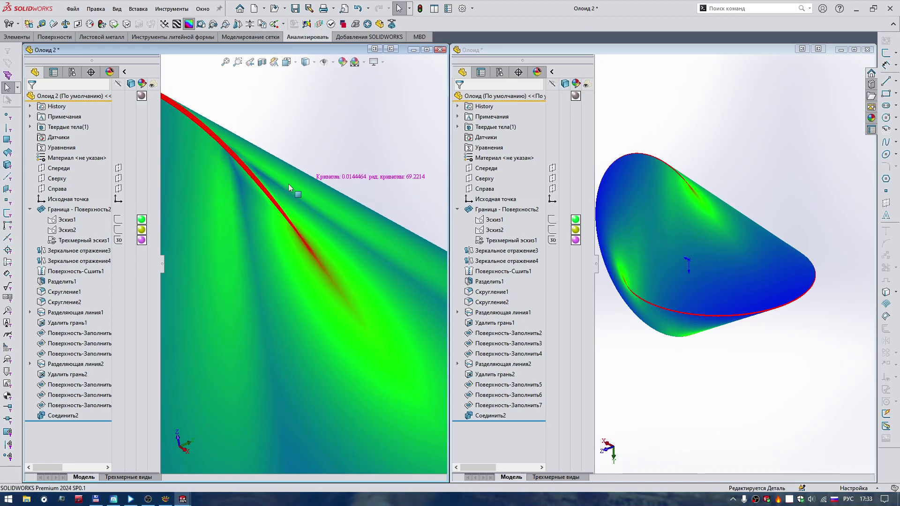
scroll(289, 187, "up", 3)
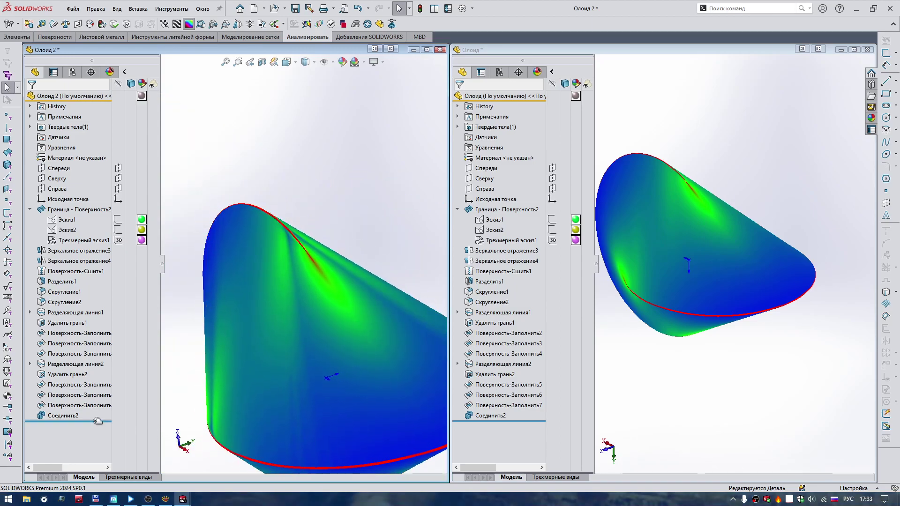
left_click_drag(98, 420, 82, 276)
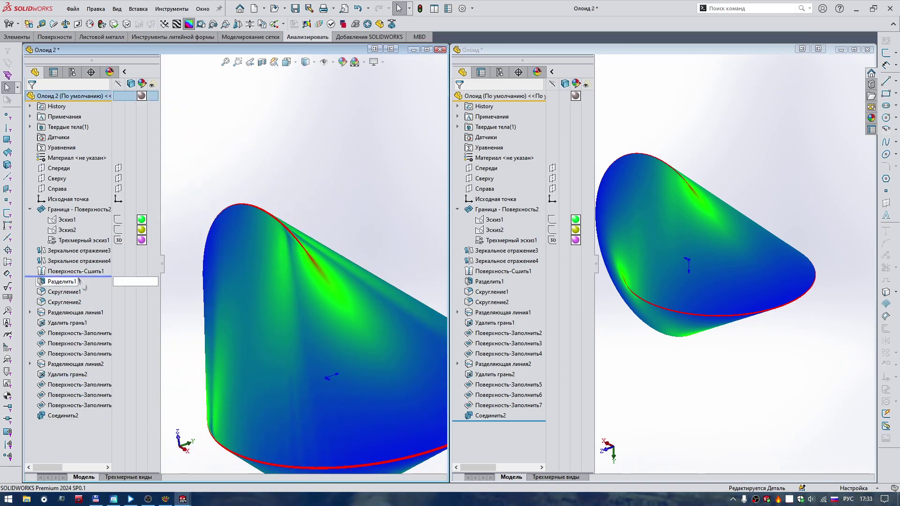
Zoom the right and left models in and out to compare their curvature shading.
left_click(544, 421)
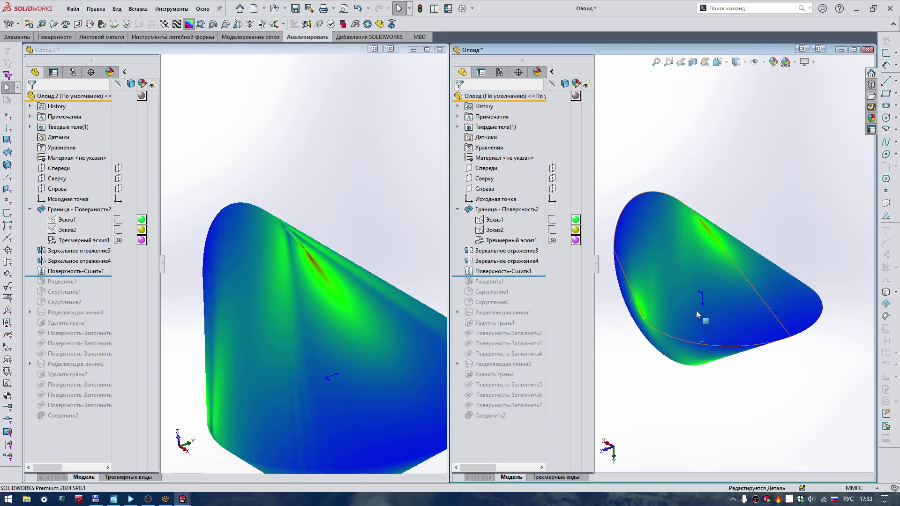
scroll(703, 279, "down", 2)
scroll(695, 249, "down", 2)
scroll(732, 213, "up", 2)
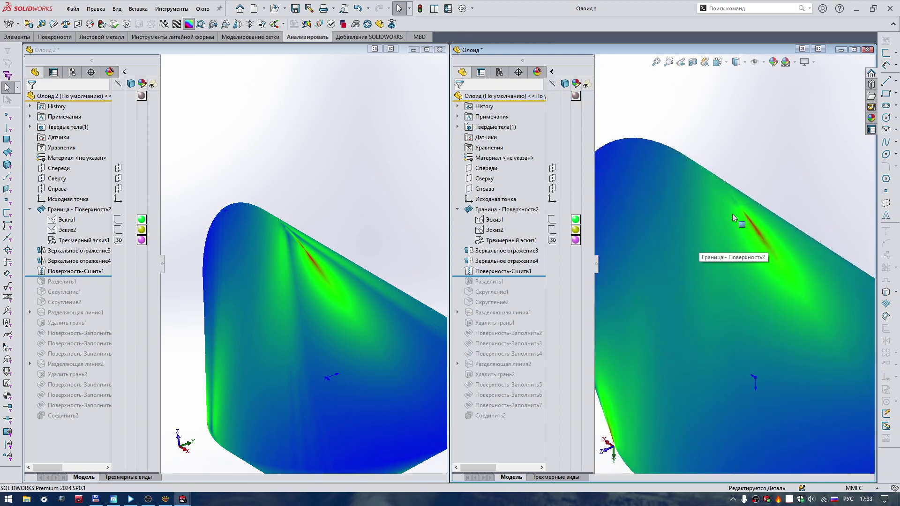
scroll(732, 214, "up", 2)
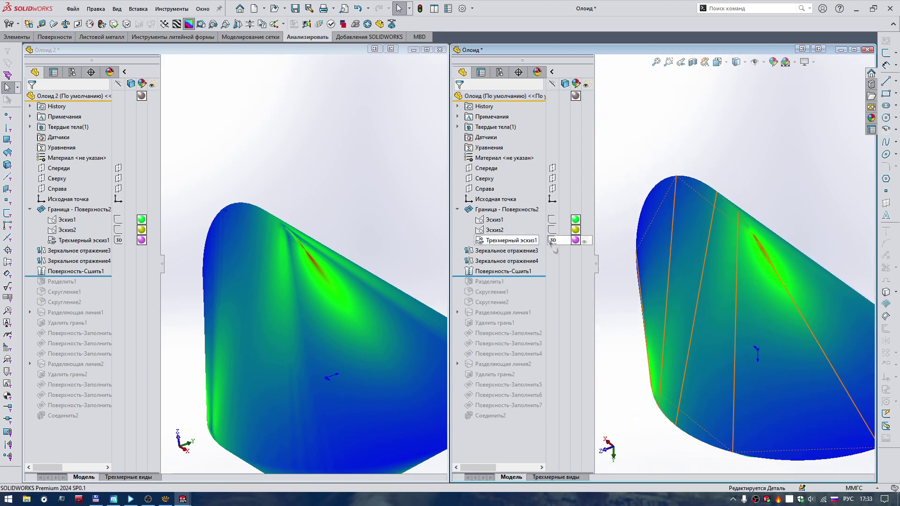
mouse_move(654, 331)
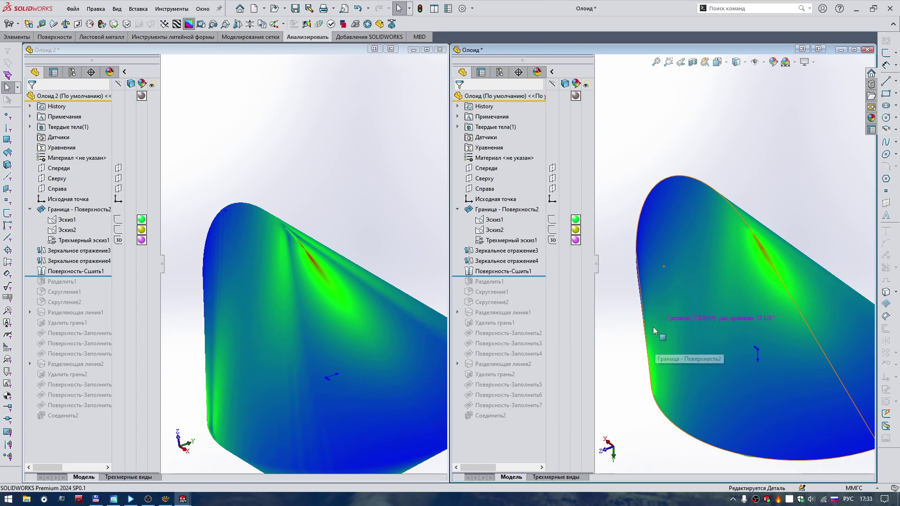
left_click(381, 212)
scroll(361, 227, "down", 2)
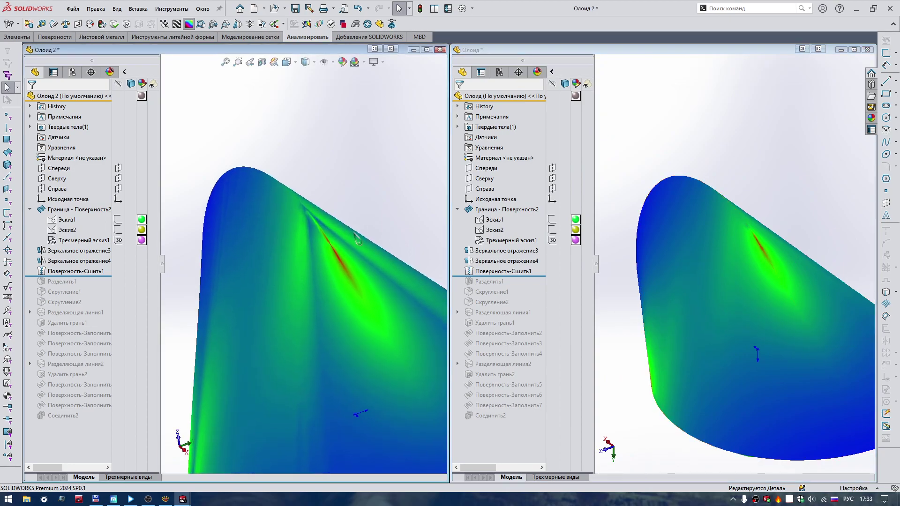
scroll(362, 227, "down", 3)
scroll(361, 227, "down", 2)
scroll(737, 254, "down", 2)
scroll(736, 254, "up", 2)
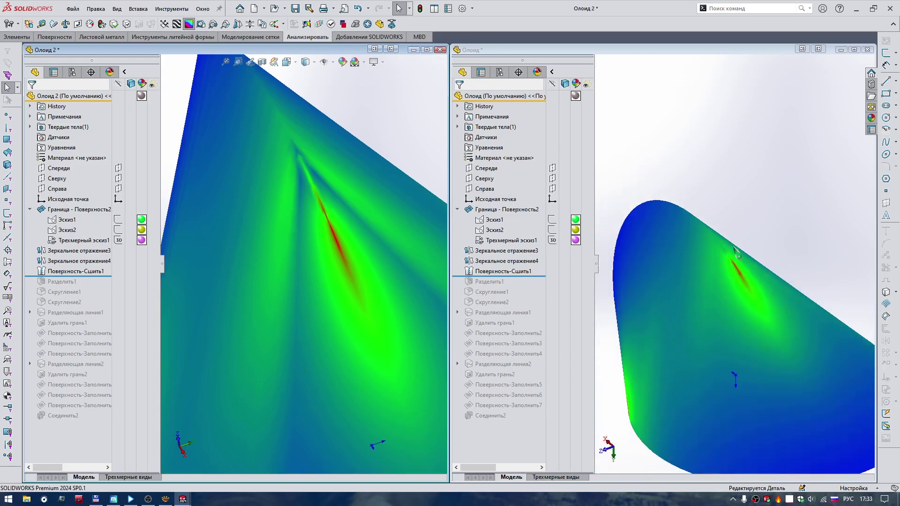
scroll(736, 254, "down", 1)
scroll(736, 254, "down", 2)
scroll(737, 254, "down", 2)
Orbit the right model so the red streak runs vertically and match the left view.
left_click(820, 170)
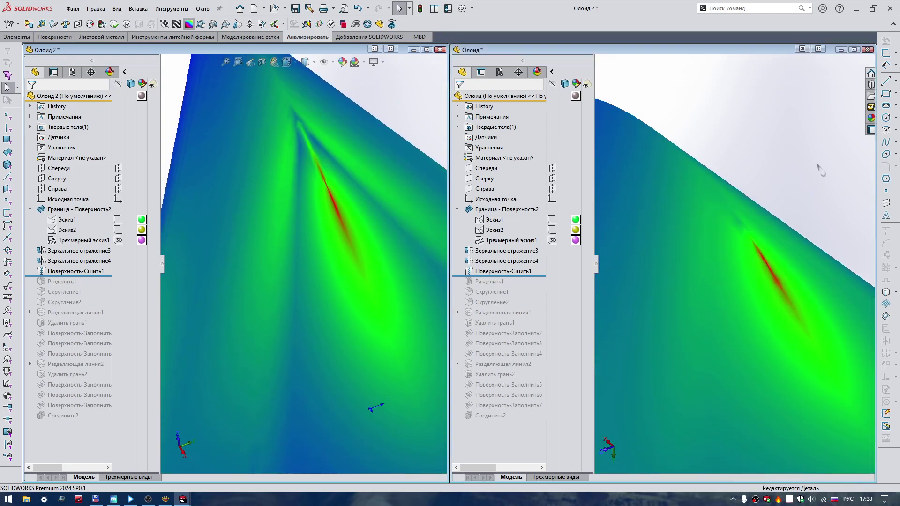
middle_click_drag(820, 169, 703, 173)
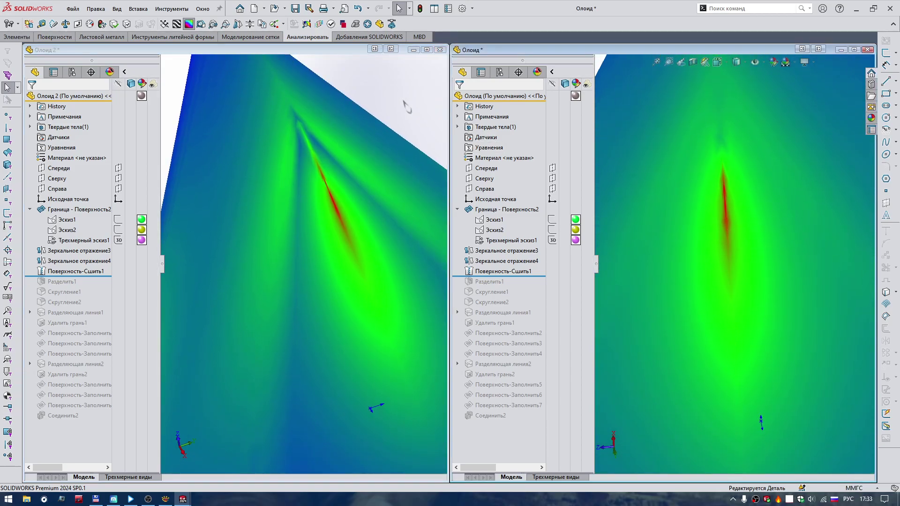
middle_click_drag(406, 106, 406, 107)
scroll(734, 230, "up", 3)
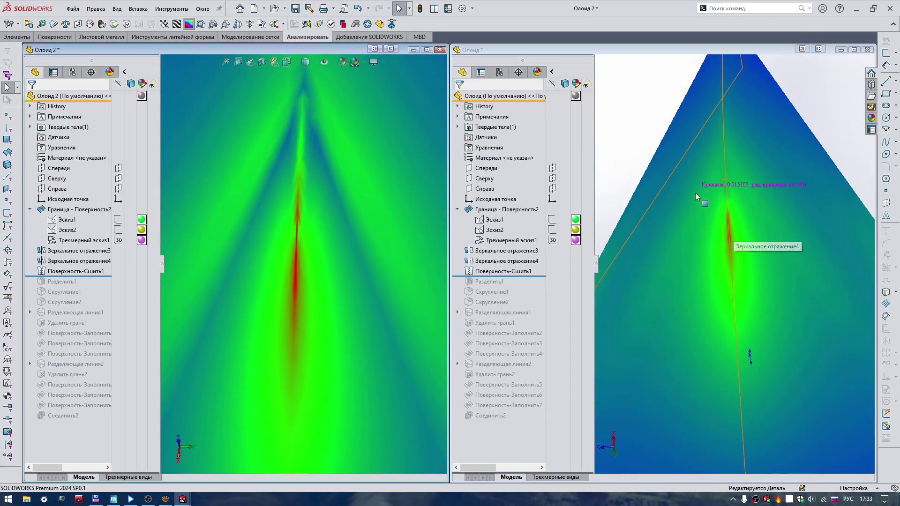
scroll(737, 266, "down", 2)
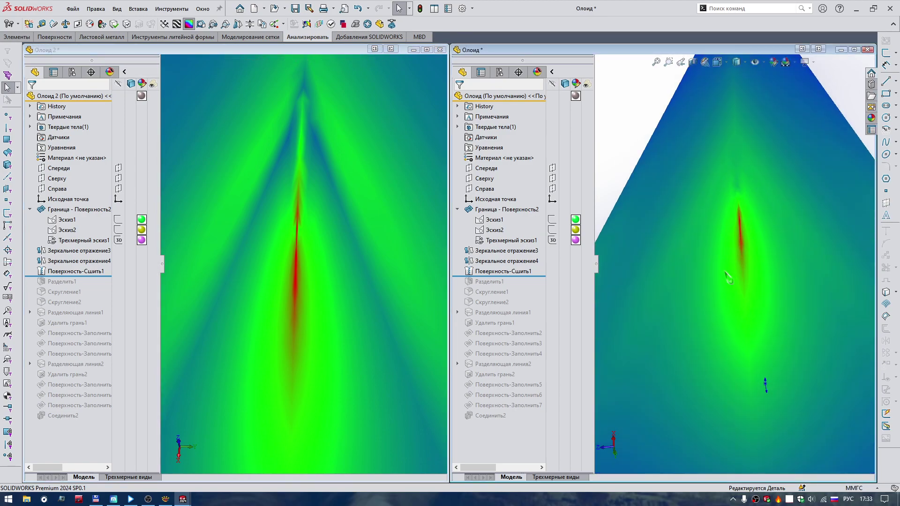
scroll(736, 266, "down", 3)
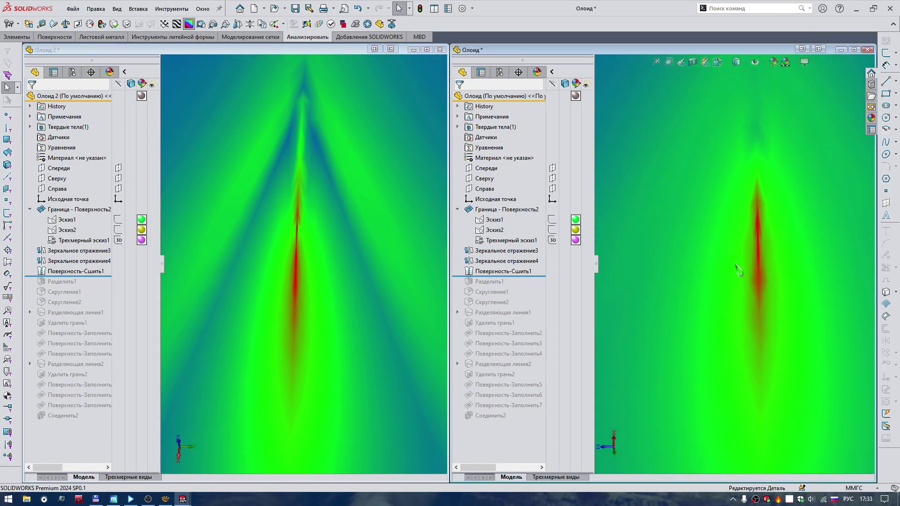
scroll(735, 265, "up", 1)
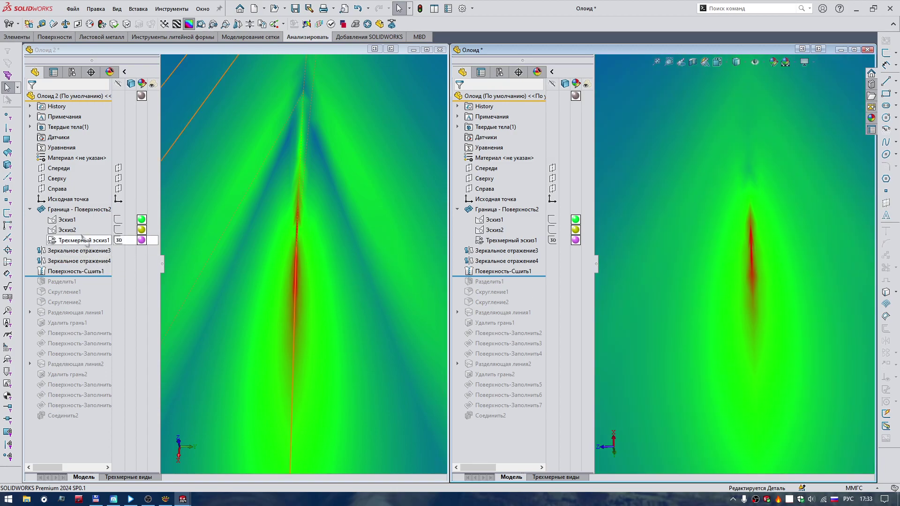
scroll(316, 274, "up", 3)
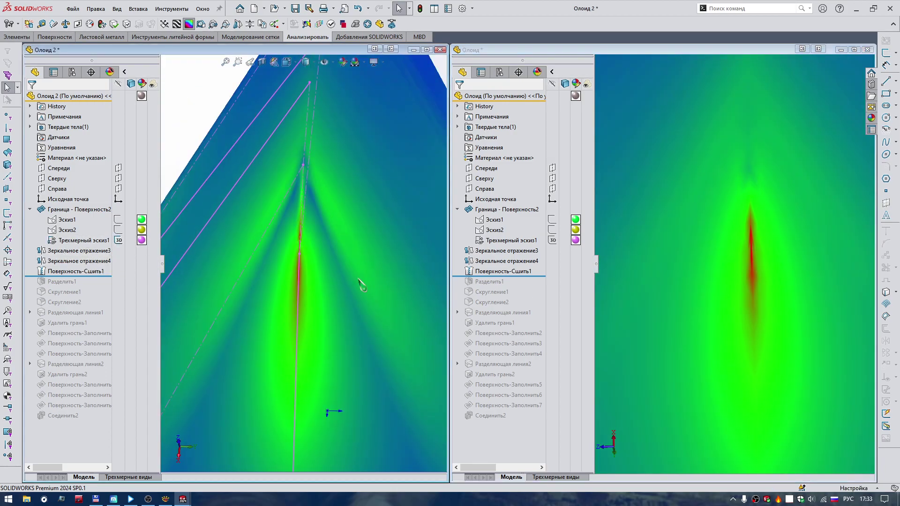
scroll(362, 276, "up", 3)
middle_click_drag(365, 273, 419, 322)
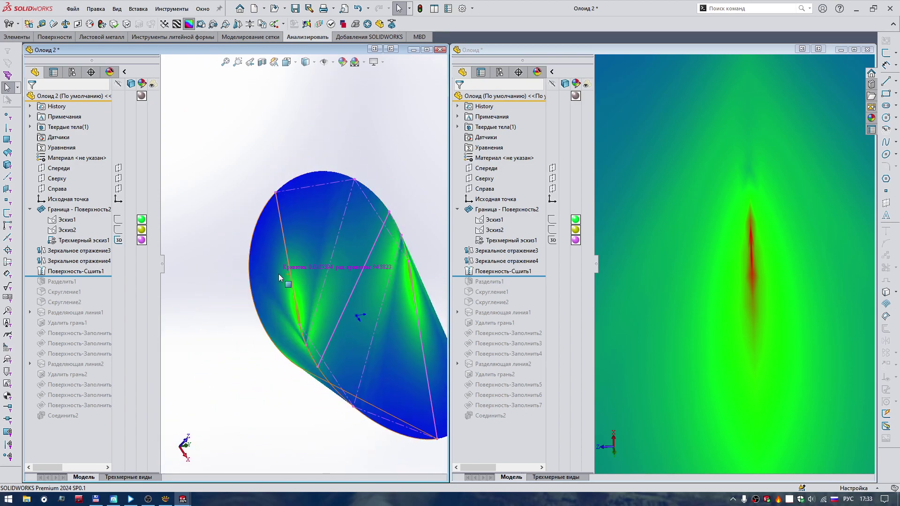
middle_click_drag(418, 322, 420, 274)
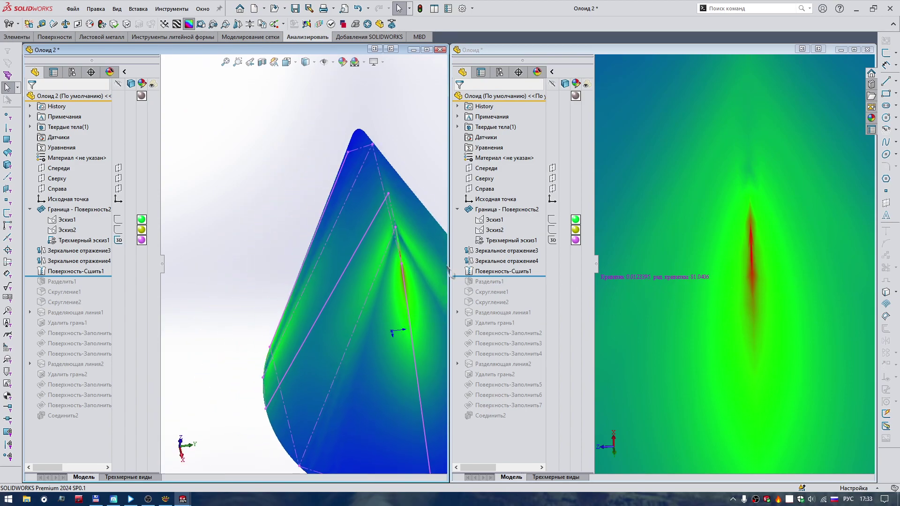
scroll(420, 274, "down", 5)
scroll(375, 277, "up", 2)
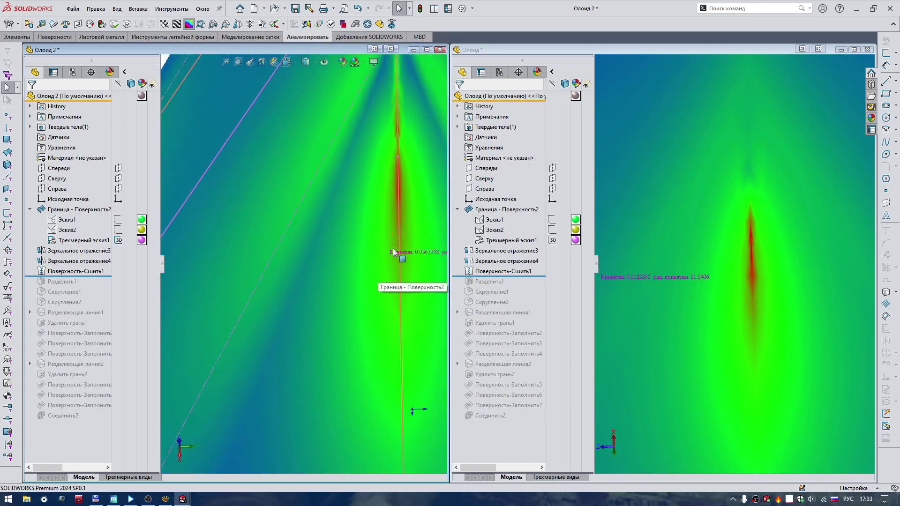
scroll(411, 206, "up", 3)
scroll(400, 212, "up", 2)
scroll(400, 209, "up", 2)
middle_click_drag(400, 209, 368, 212)
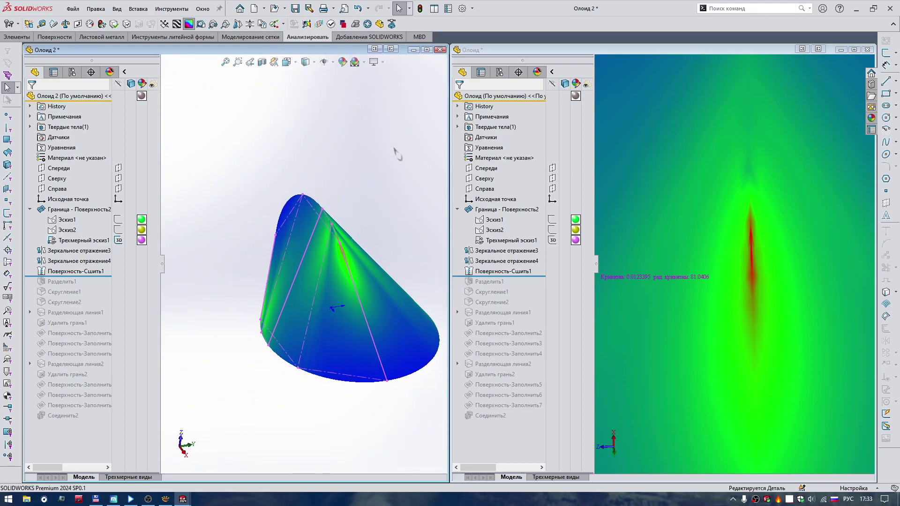
scroll(367, 328, "down", 2)
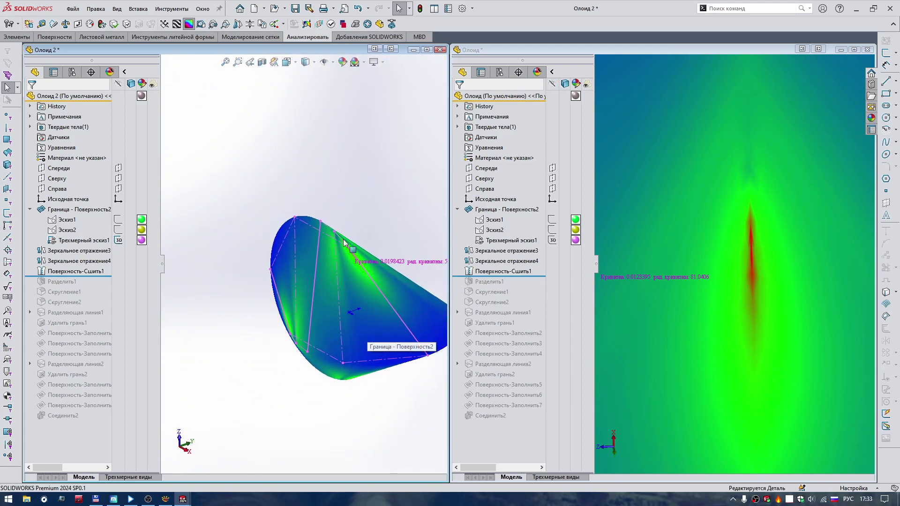
middle_click_drag(333, 270, 387, 289)
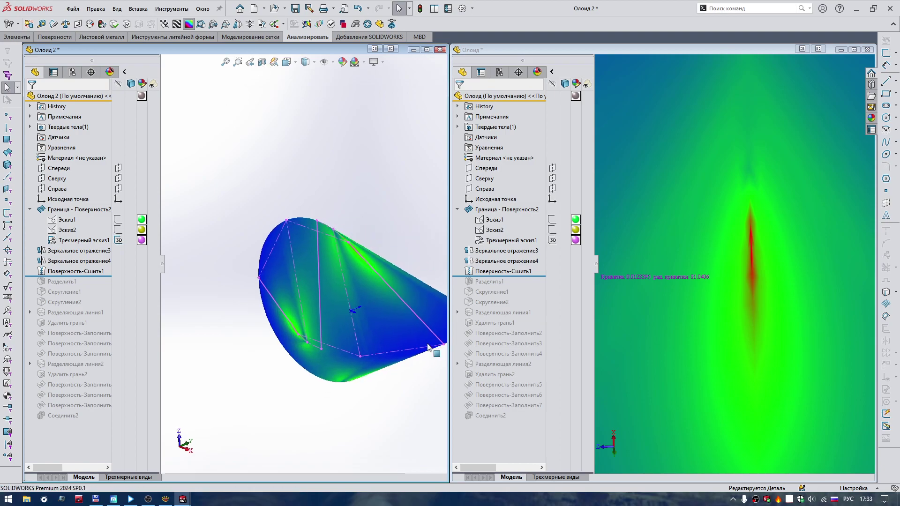
left_click(558, 256)
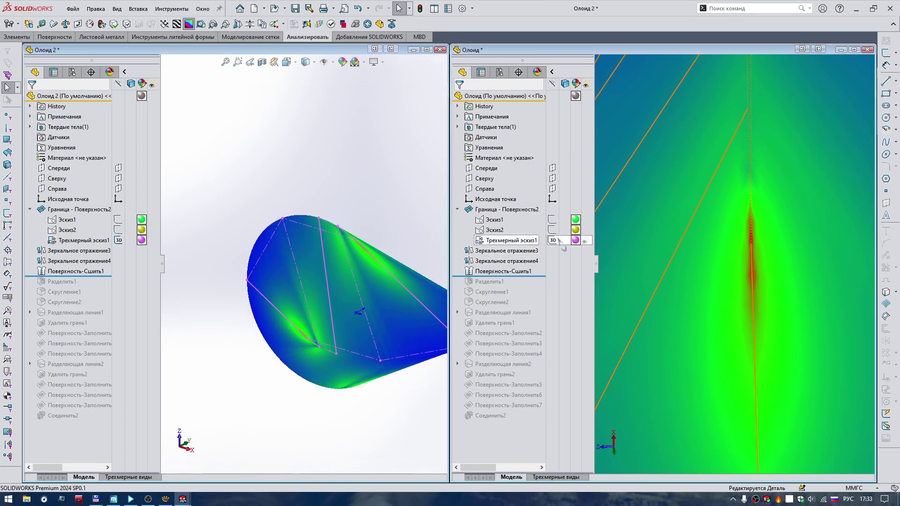
scroll(781, 257, "up", 3)
scroll(734, 263, "up", 2)
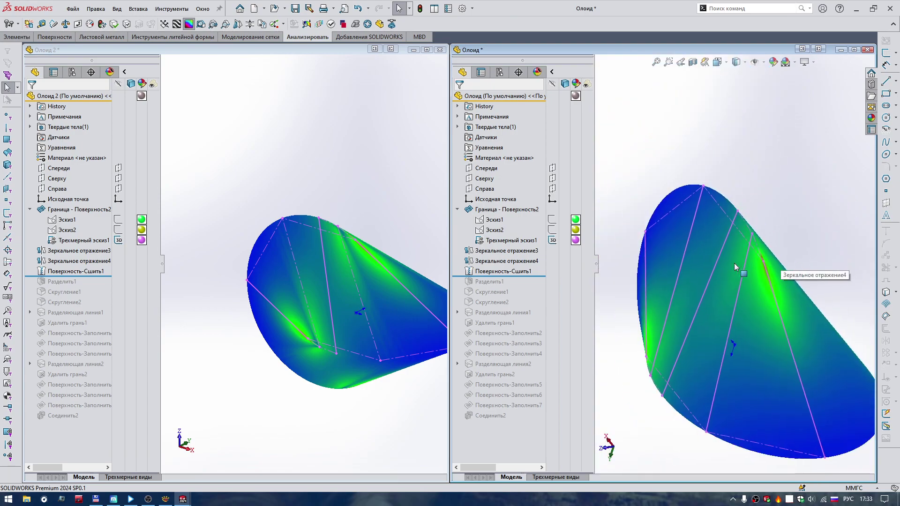
scroll(732, 263, "down", 1)
scroll(759, 209, "down", 1)
scroll(790, 161, "down", 1)
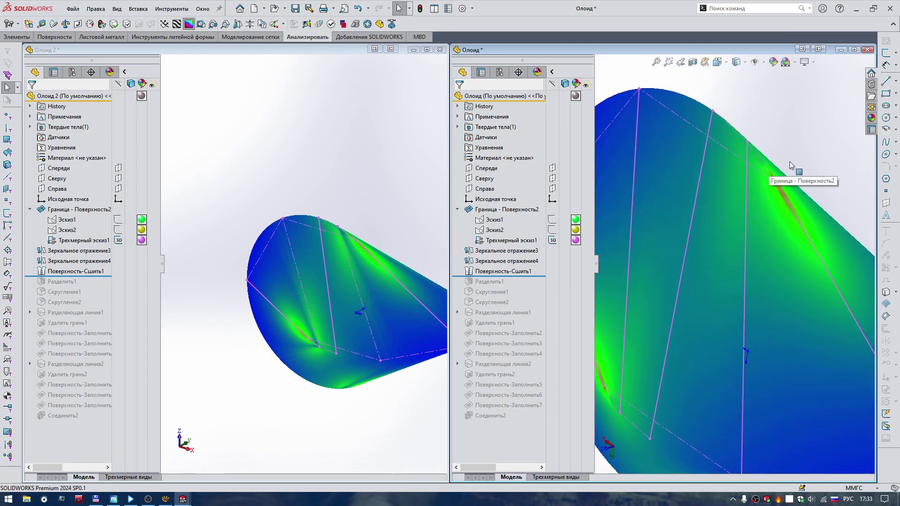
scroll(750, 198, "up", 2)
scroll(747, 177, "up", 1)
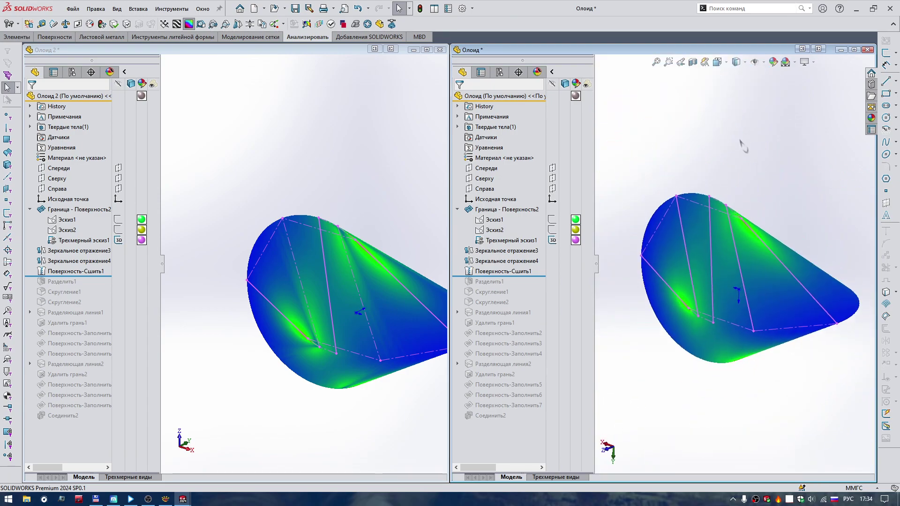
scroll(732, 298, "down", 1)
scroll(730, 296, "up", 1)
scroll(731, 300, "up", 1)
scroll(734, 307, "down", 1)
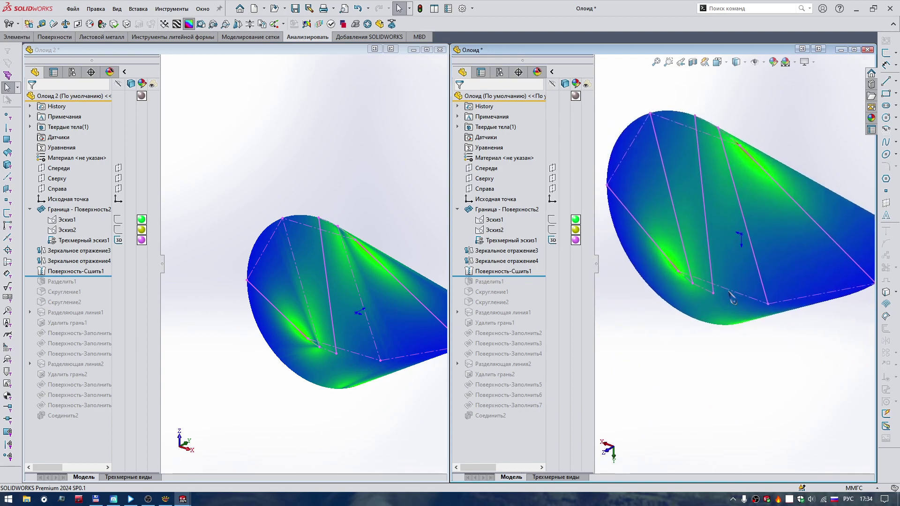
scroll(693, 246, "up", 1)
scroll(684, 184, "down", 1)
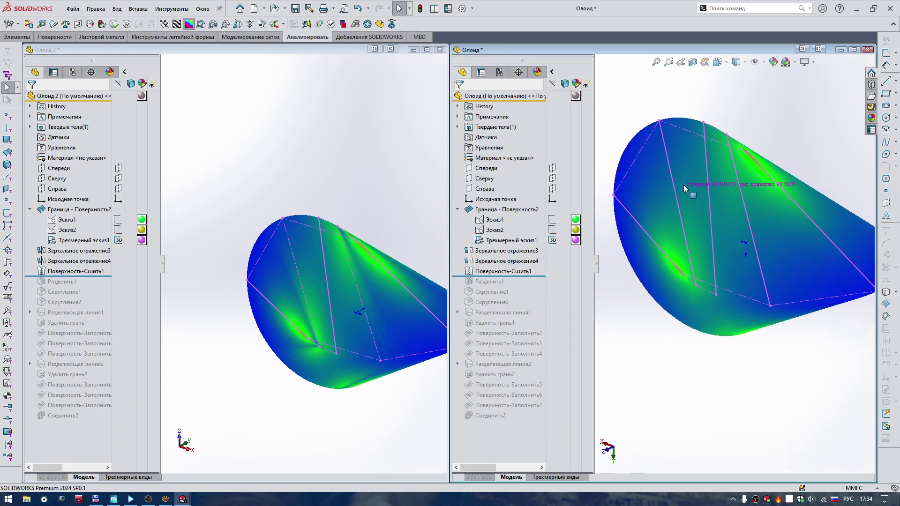
middle_click_drag(724, 262, 643, 227)
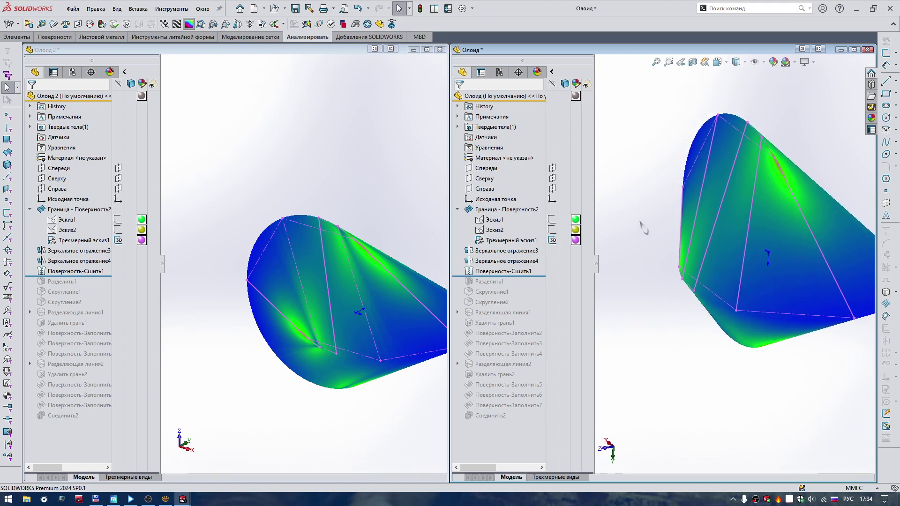
mouse_move(697, 268)
middle_mouse_down()
mouse_move(668, 191)
mouse_move(643, 177)
mouse_move(643, 211)
mouse_move(710, 291)
mouse_move(632, 252)
middle_mouse_up()
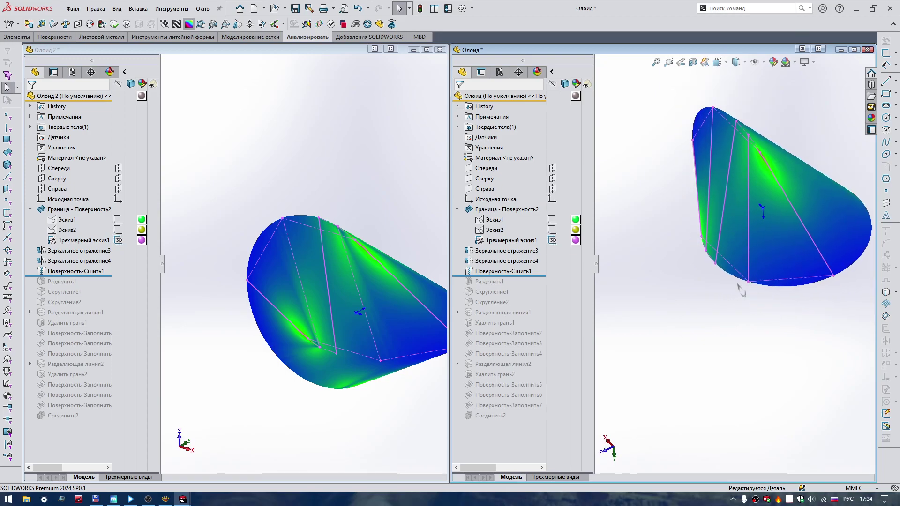
Switch off curvature display in both the Олоид and Олоид 2 windows.
left_click(188, 23)
left_click(247, 140)
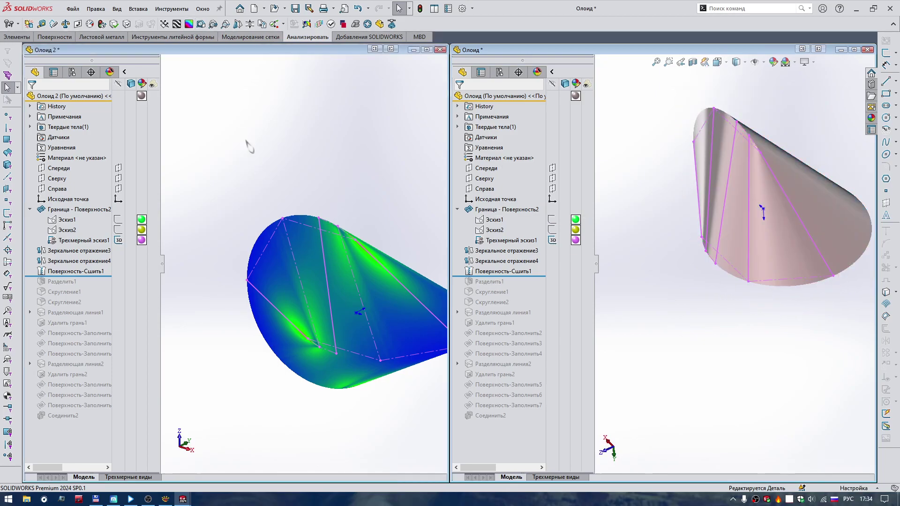
left_click(188, 24)
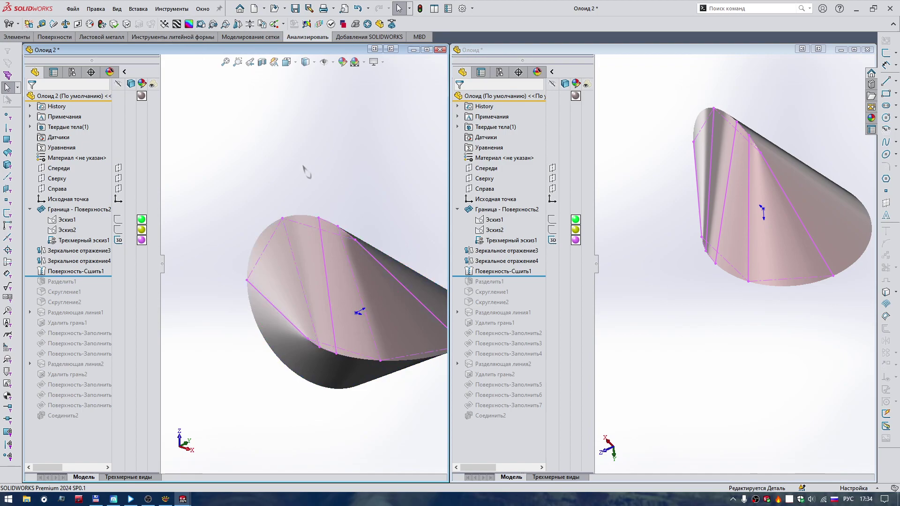
mouse_move(302, 170)
middle_mouse_down()
mouse_move(373, 216)
mouse_move(378, 233)
middle_mouse_up()
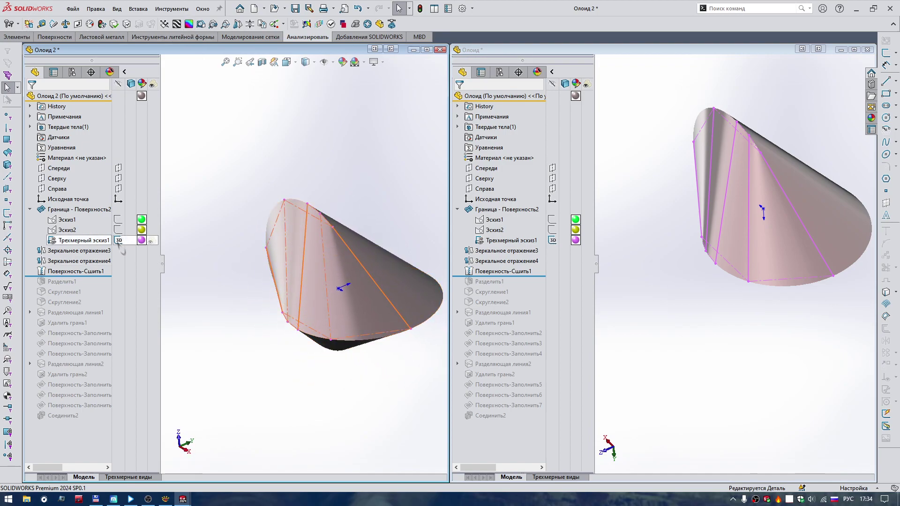
scroll(382, 260, "down", 2)
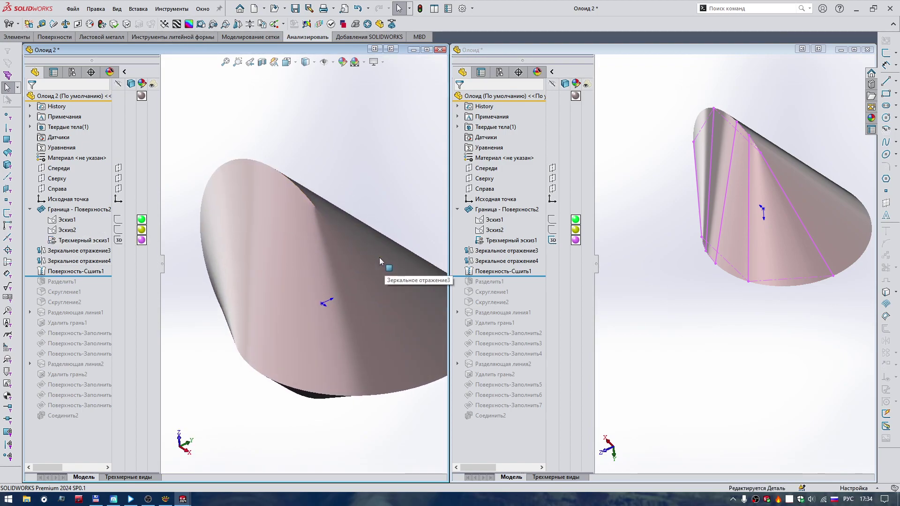
scroll(328, 223, "down", 1)
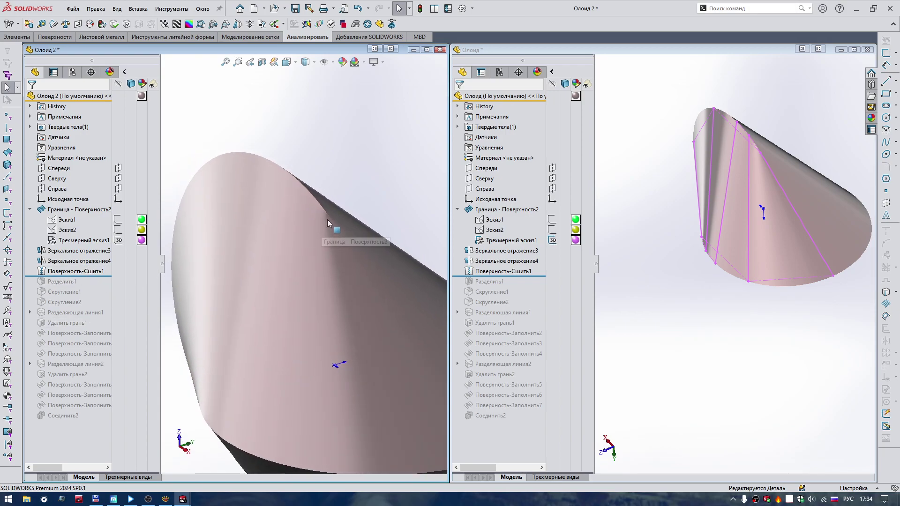
scroll(328, 223, "down", 2)
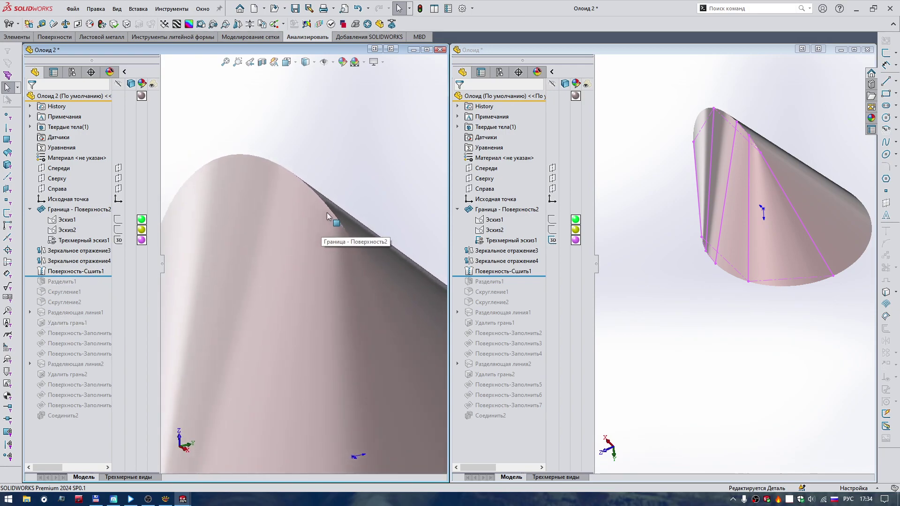
left_click(552, 248)
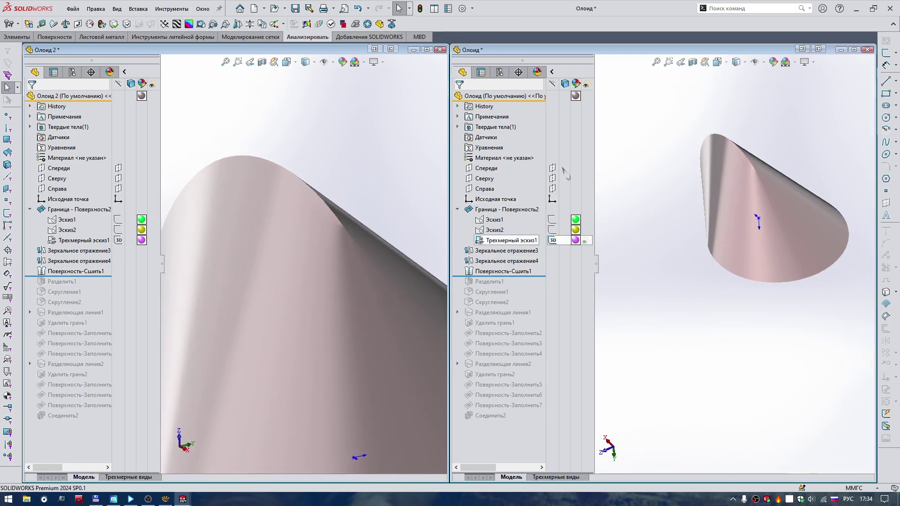
Minimize Олоид 2, maximize Олоид, and orbit and zoom to look along its tip.
left_click(413, 50)
double_click(492, 49)
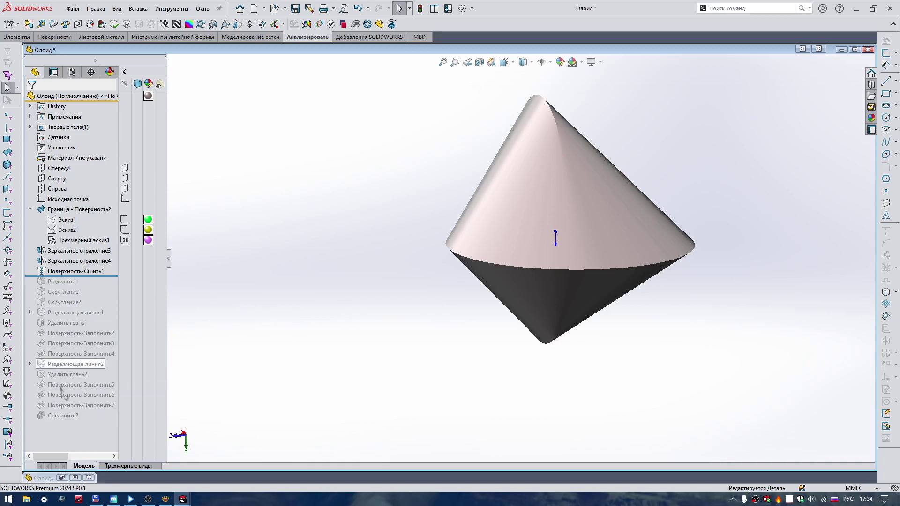
mouse_move(539, 263)
middle_mouse_down()
mouse_move(580, 205)
mouse_move(601, 101)
middle_mouse_up()
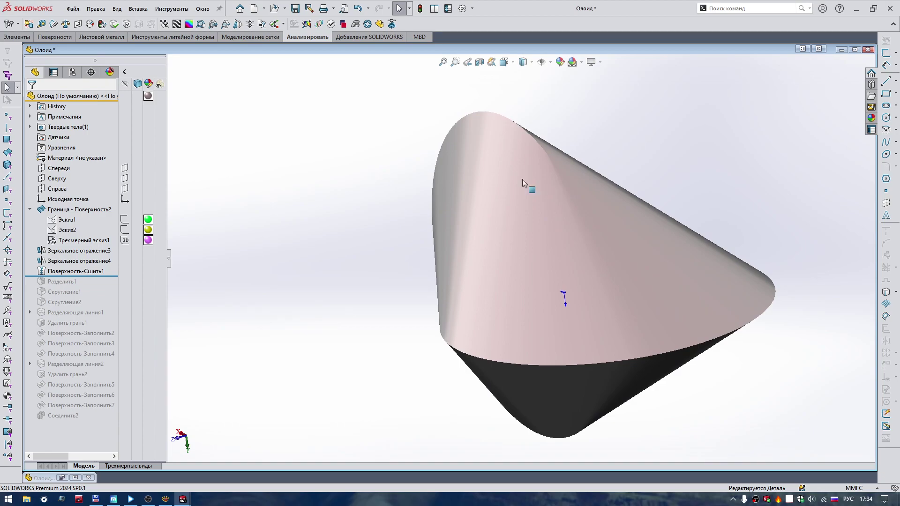
scroll(474, 202, "down", 2)
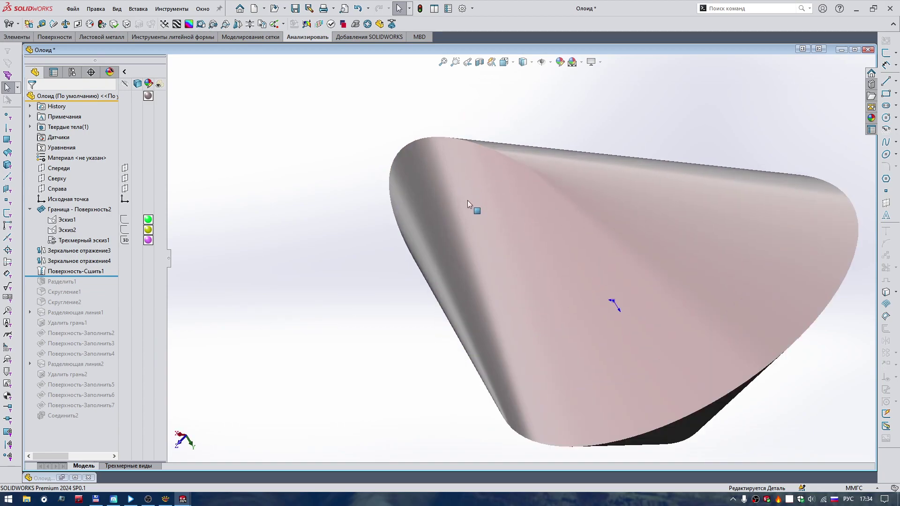
scroll(533, 180, "down", 3)
scroll(545, 206, "down", 2)
mouse_move(544, 206)
middle_mouse_down()
mouse_move(561, 221)
mouse_move(537, 246)
mouse_move(523, 227)
mouse_move(366, 231)
mouse_move(432, 254)
mouse_move(305, 259)
middle_mouse_up()
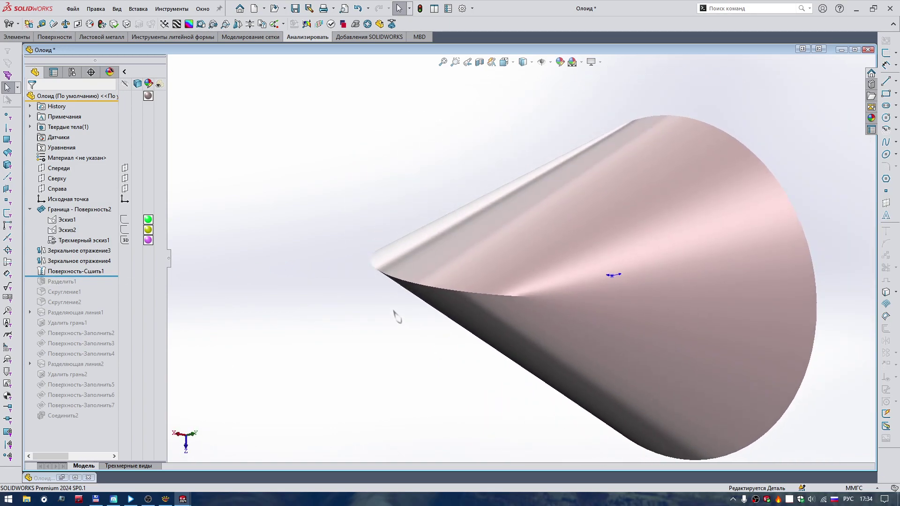
right_click_drag(395, 316, 224, 324)
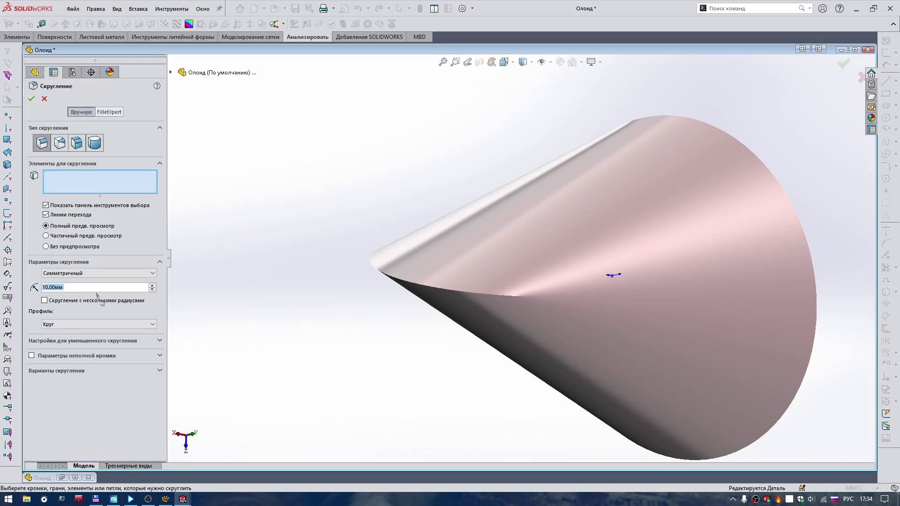
Enter the 0.1 mm fillet radius and switch the display to Shaded With Edges.
type("=")
type("1")
scroll(522, 257, "up", 3)
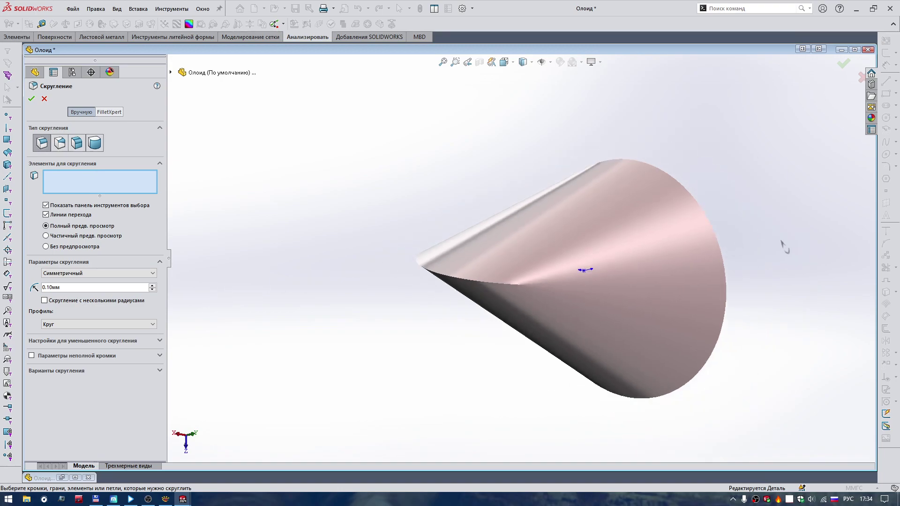
scroll(529, 289, "down", 4)
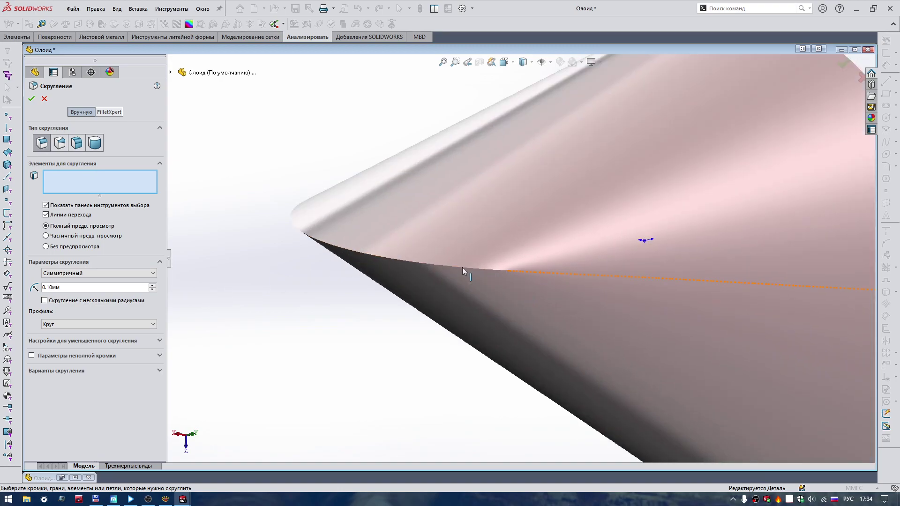
left_click(532, 63)
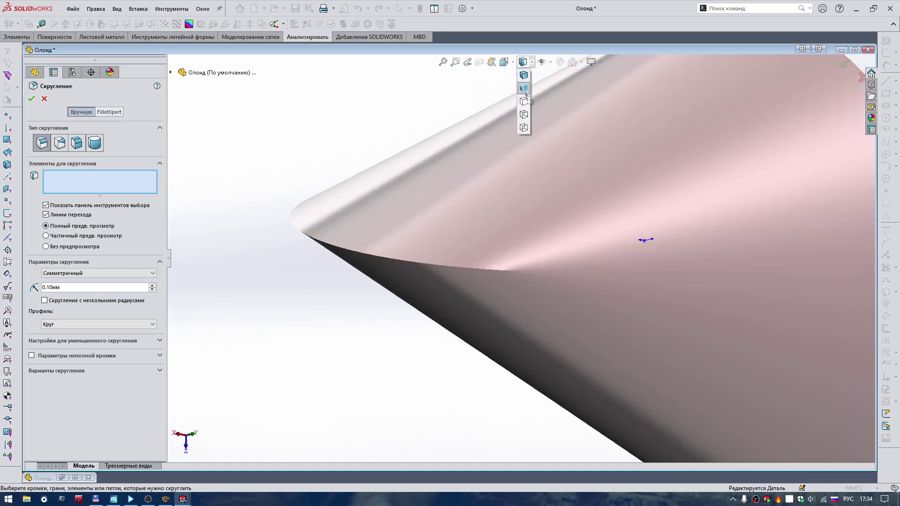
left_click(525, 76)
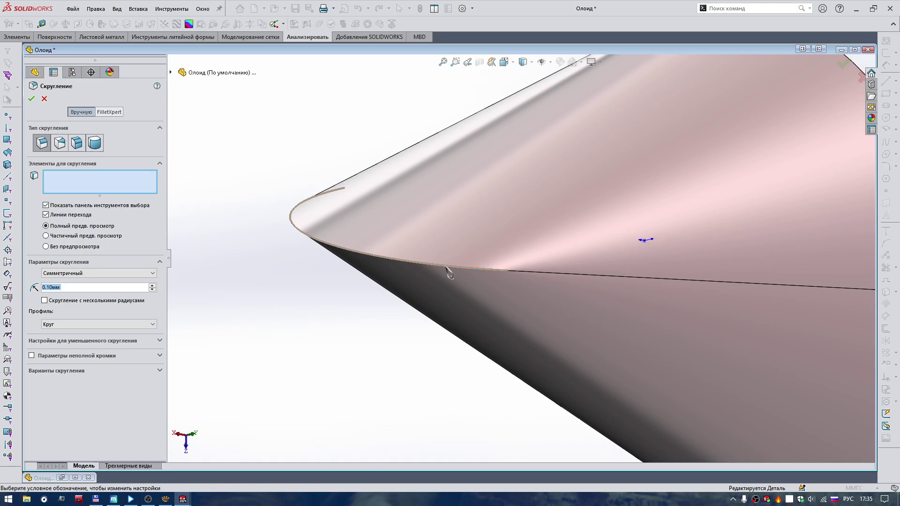
Pick both seam edges for the fillet, then dismiss the error and cancel Fillet.
left_click(389, 256)
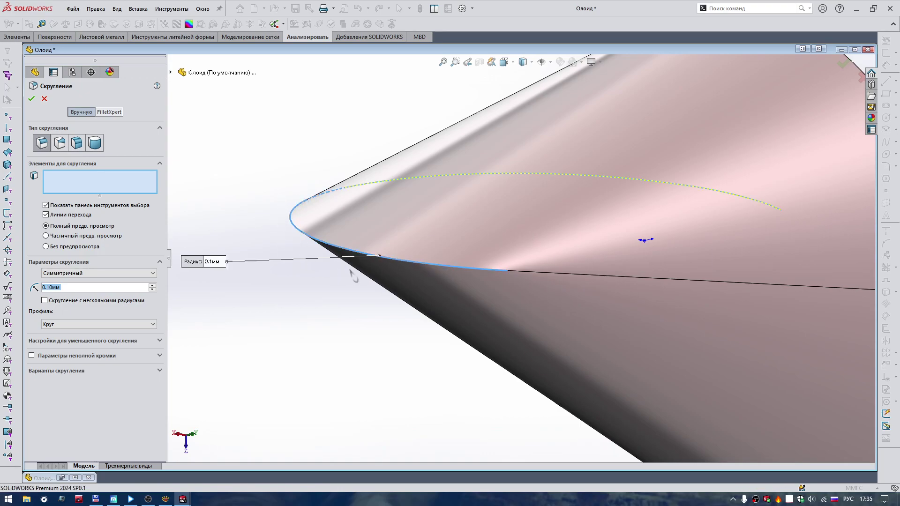
mouse_move(449, 249)
middle_mouse_down()
mouse_move(369, 253)
mouse_move(253, 176)
middle_mouse_up()
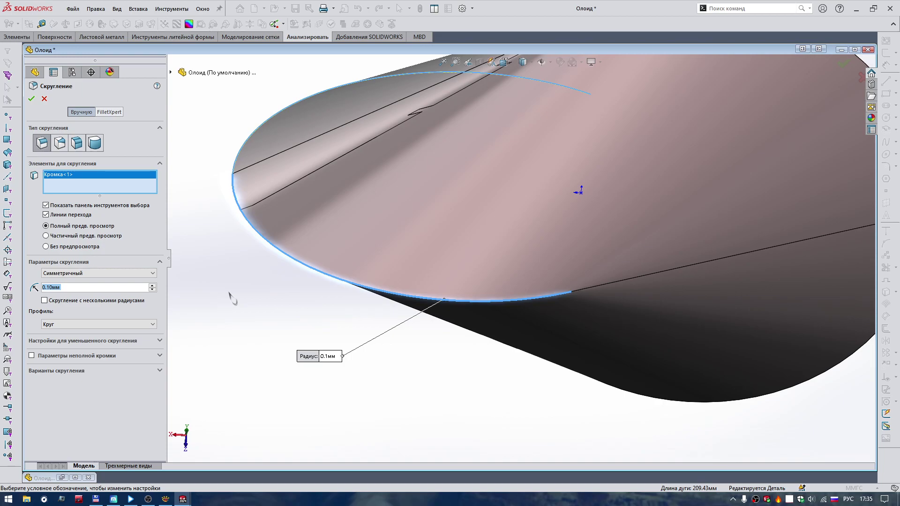
scroll(230, 295, "up", 3)
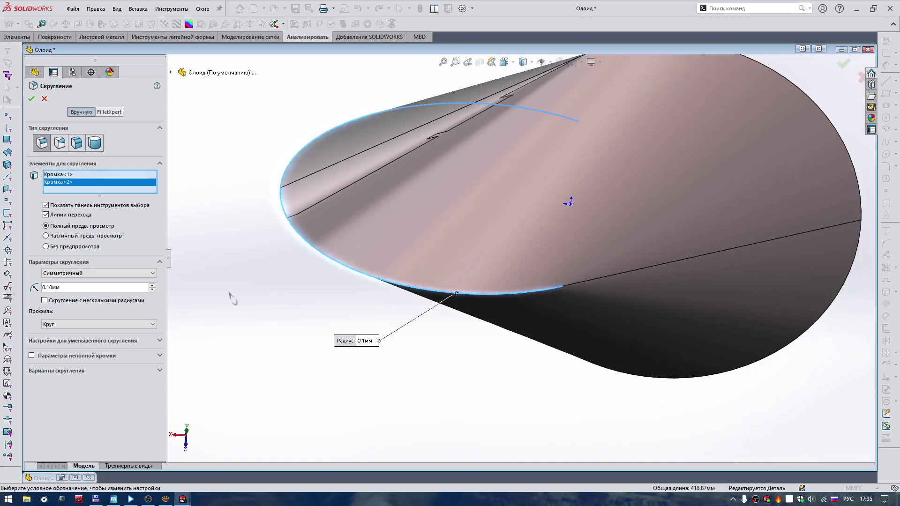
middle_click_drag(229, 295, 42, 131)
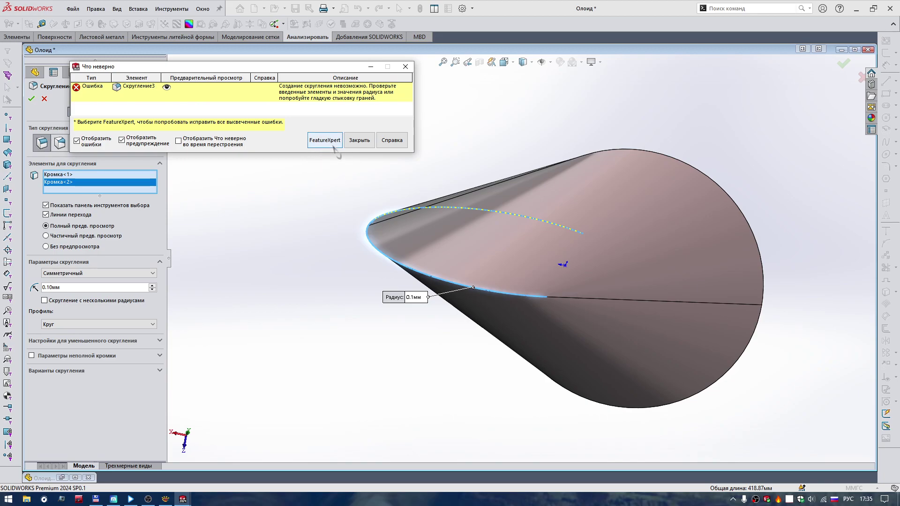
key("Escape")
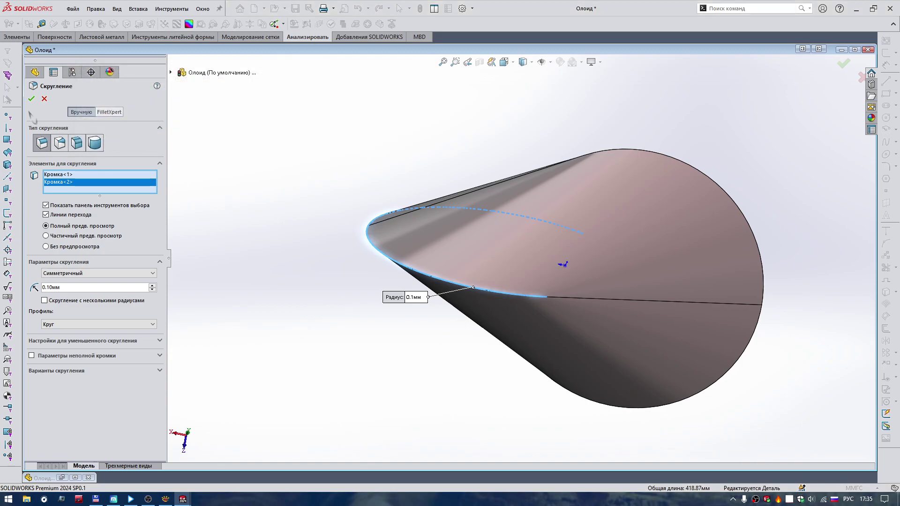
key("Escape")
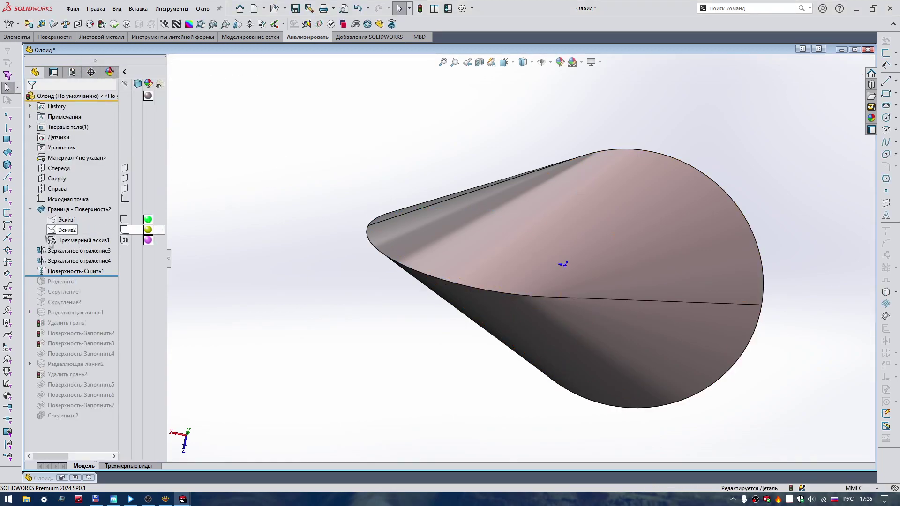
Turn the oloid with the arrow keys, then roll the Олоид history forward to Соединить2.
left_click(65, 220)
key("ctrl+8")
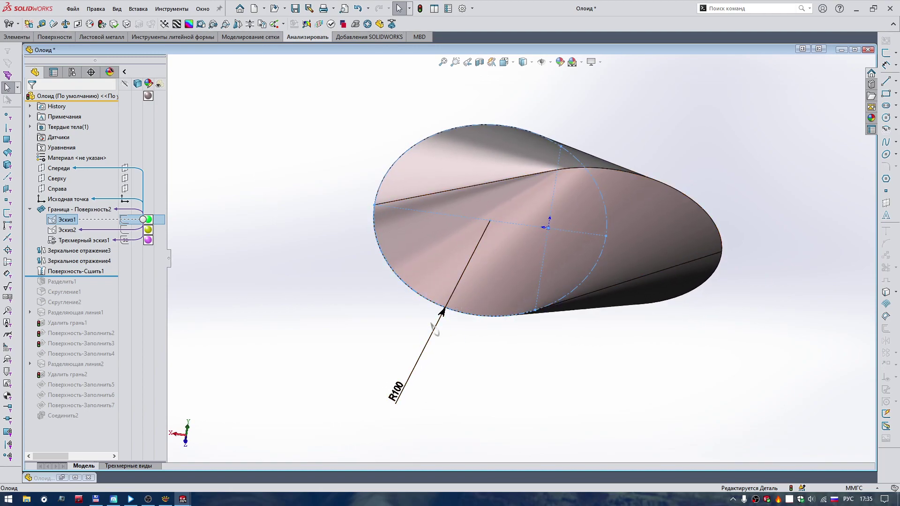
key("Escape")
key("Left")
key("Left")
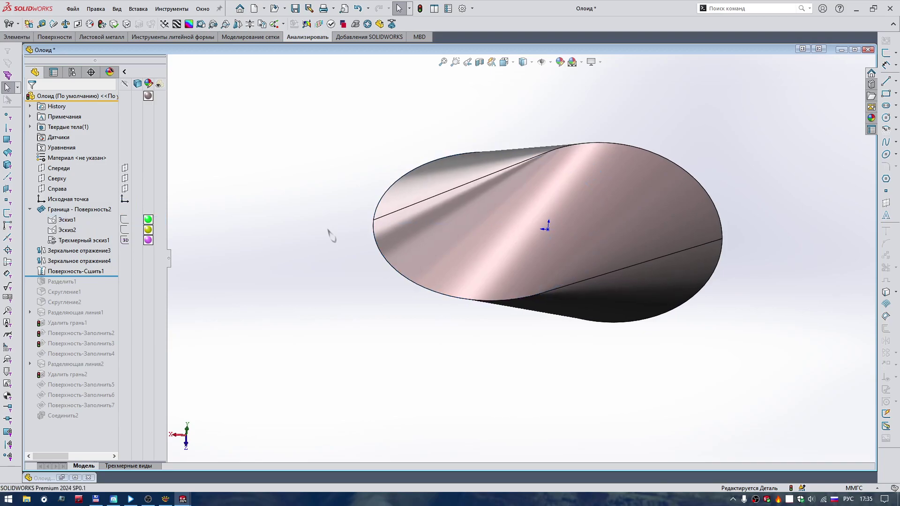
key("Left")
key("Left")
key("Left")
key("Left")
key("Left")
key("Left")
key("Left")
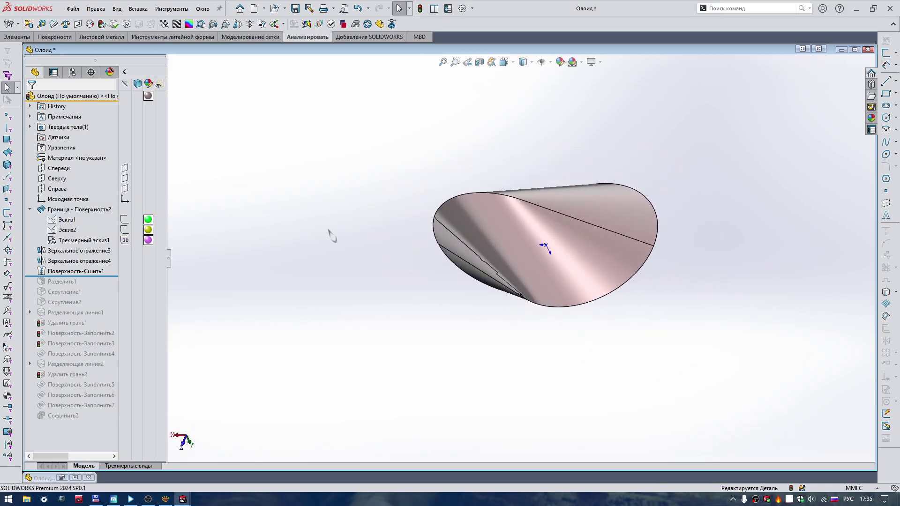
key("Left")
key("Left")
key("Left")
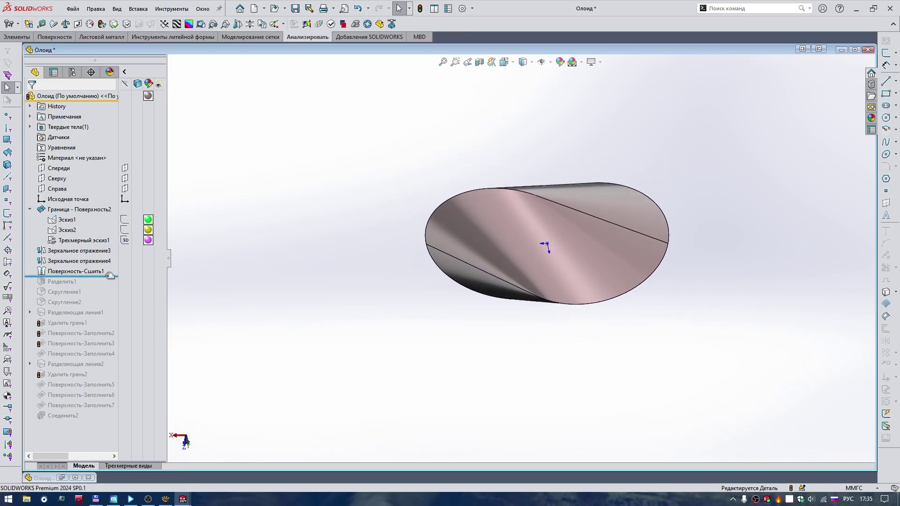
left_click_drag(110, 276, 108, 421)
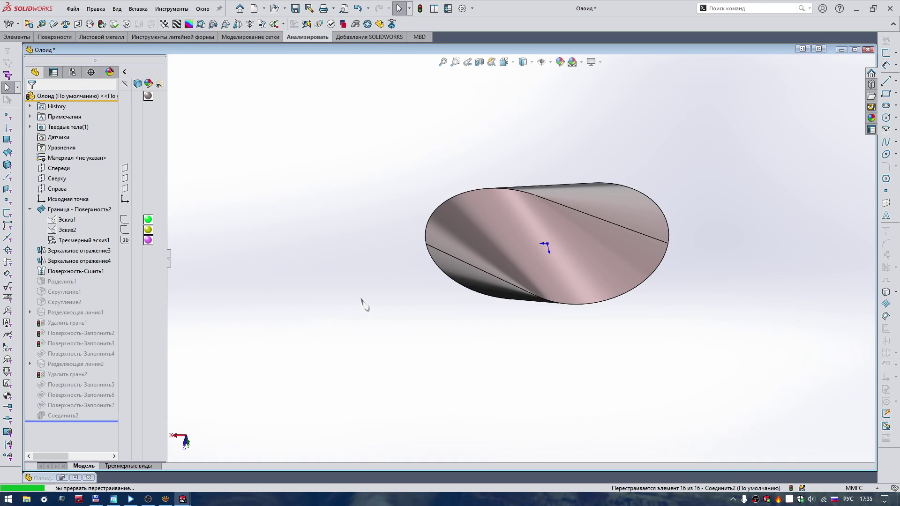
Zoom and orbit around the rebuilt oloid's seams, then collapse the Граница - Поверхность2 branch.
middle_click_drag(326, 307, 483, 244)
scroll(648, 282, "down", 3)
scroll(648, 282, "down", 3)
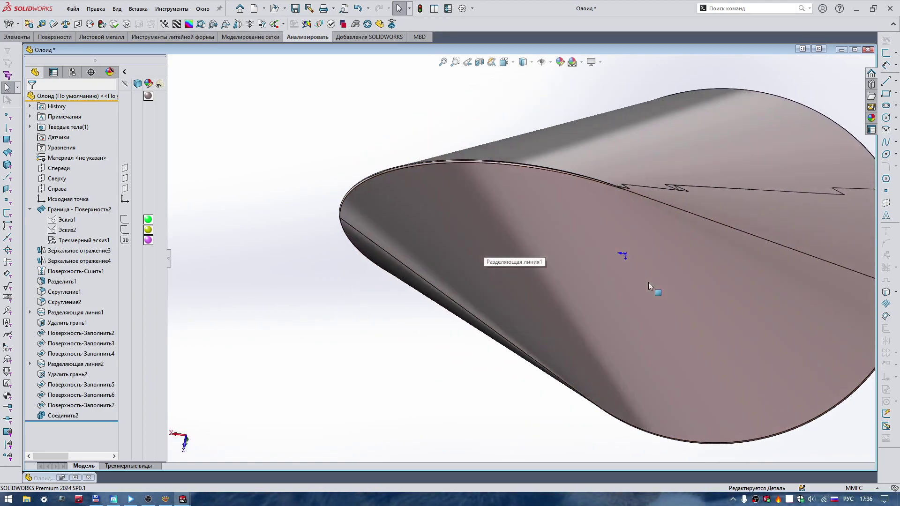
scroll(649, 282, "up", 3)
scroll(498, 270, "down", 3)
scroll(474, 251, "up", 3)
scroll(471, 257, "down", 3)
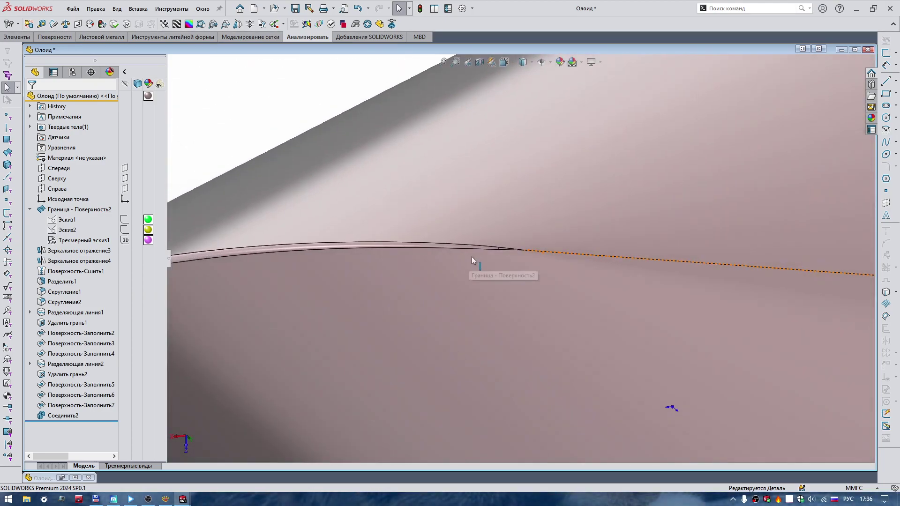
key("Left")
key("Left")
key("Left")
key("Left")
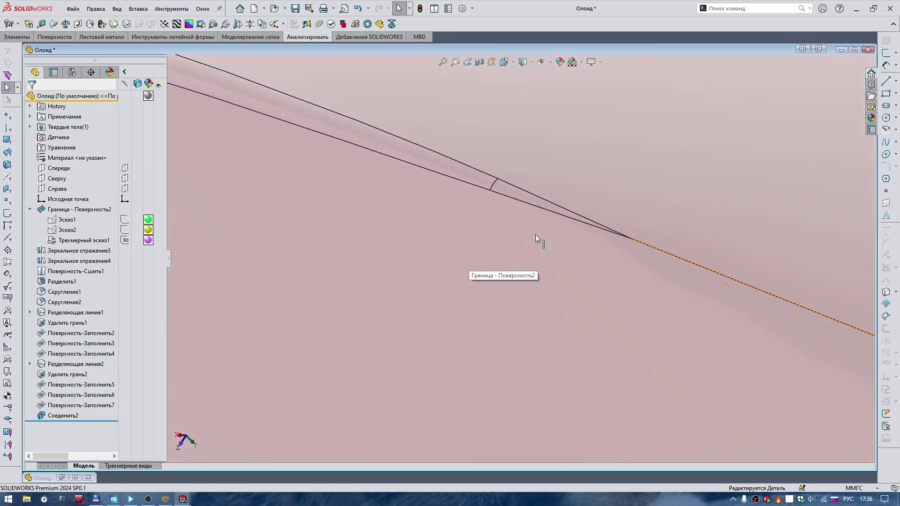
scroll(538, 223, "up", 3)
scroll(536, 258, "up", 2)
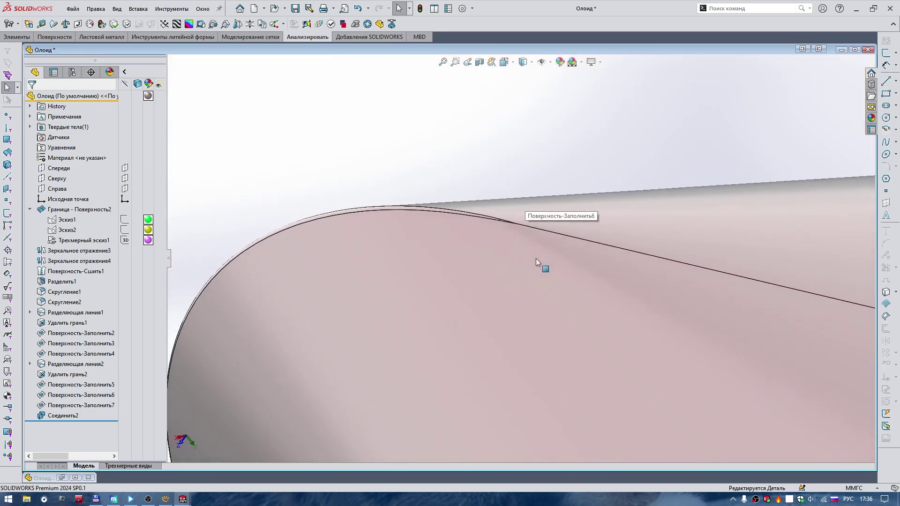
scroll(529, 215, "up", 2)
scroll(525, 206, "up", 1)
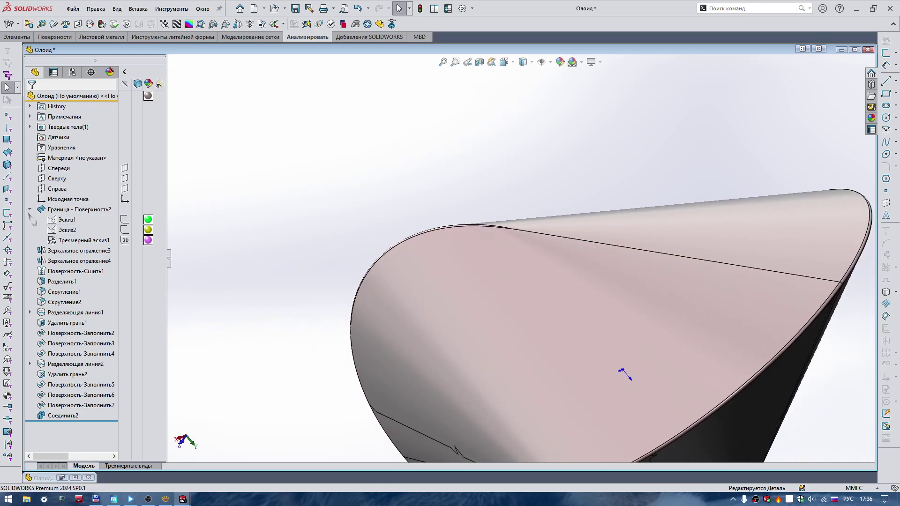
left_click(30, 210)
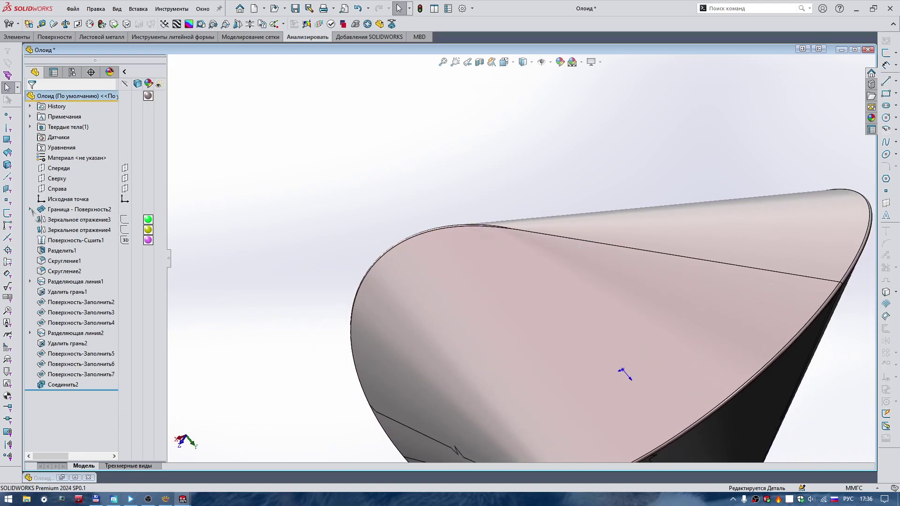
Minimize the Олоид window and create a new part from the gost-part template.
left_click(841, 50)
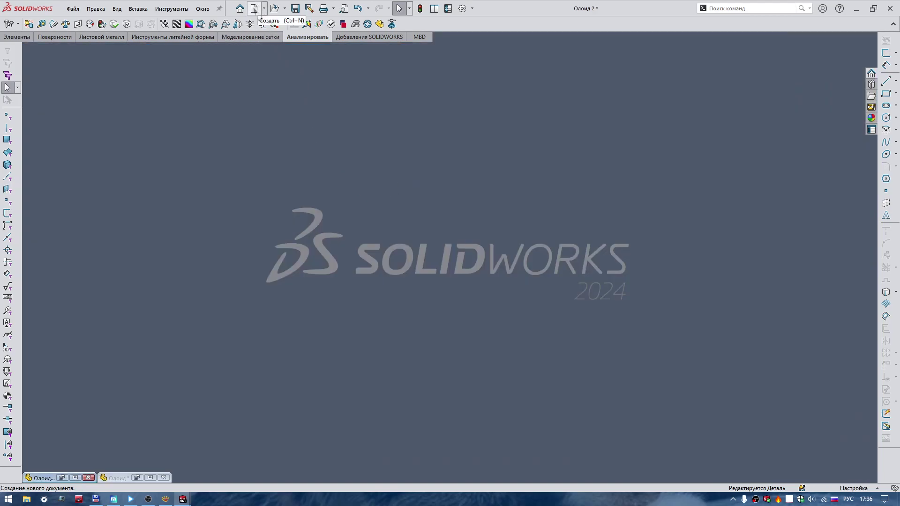
left_click(257, 11)
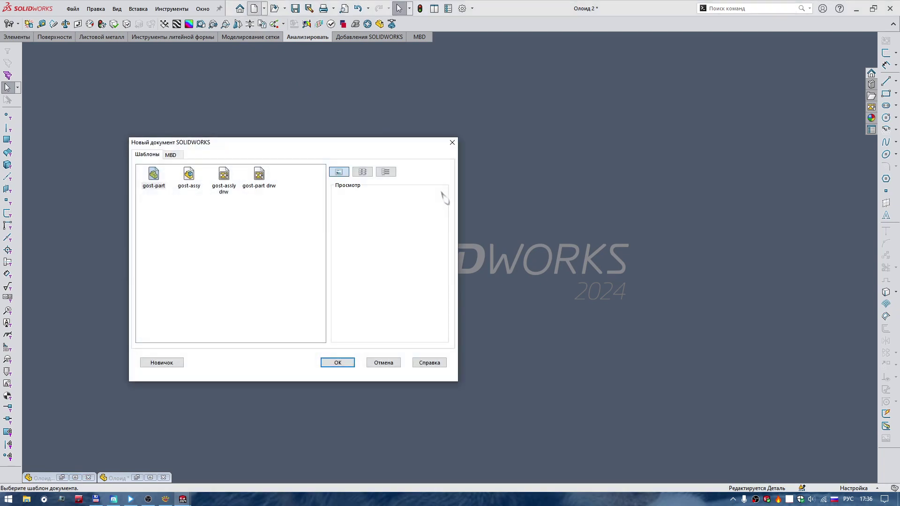
left_click(342, 363)
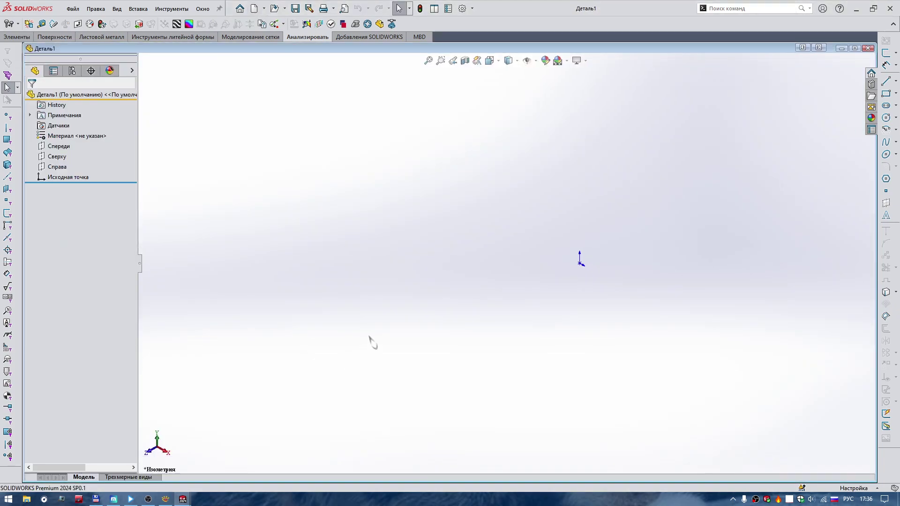
Start a sketch on the Спереди (Front) plane for a circle.
right_click_drag(399, 271, 488, 187)
left_click(133, 71)
left_click(57, 146)
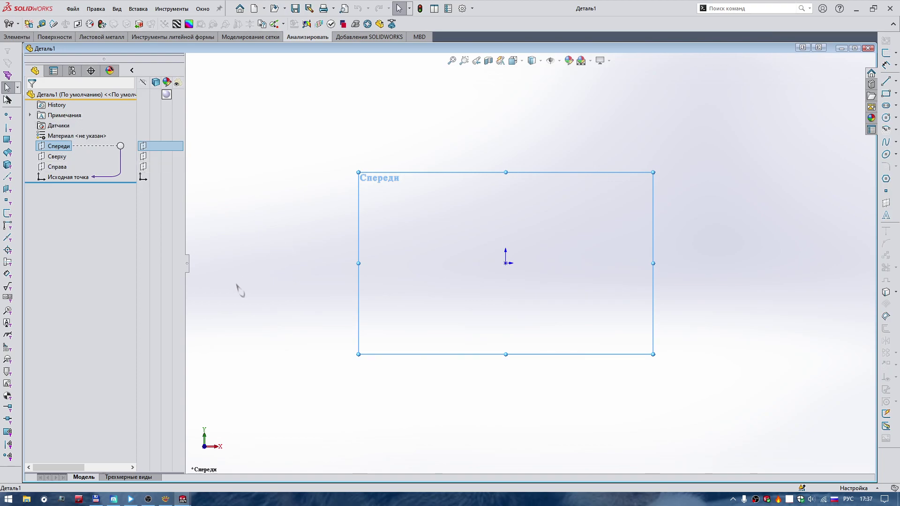
right_click_drag(237, 286, 395, 268)
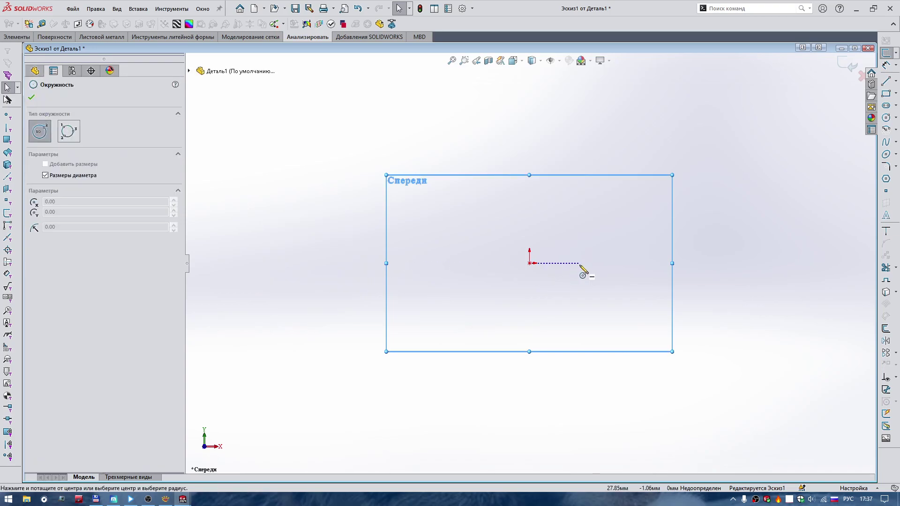
Draw a circle and dimension its diameter to 100.
left_click(607, 263)
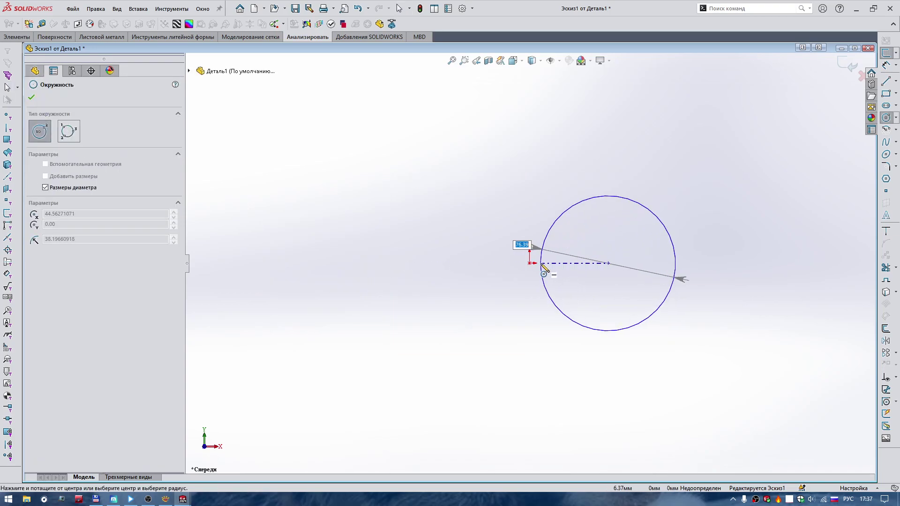
left_click(484, 266)
key("Escape")
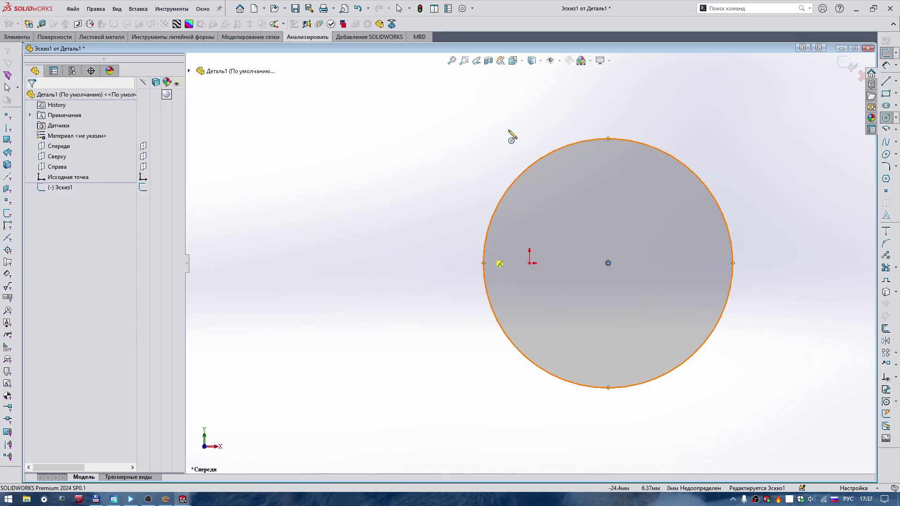
left_click(611, 140)
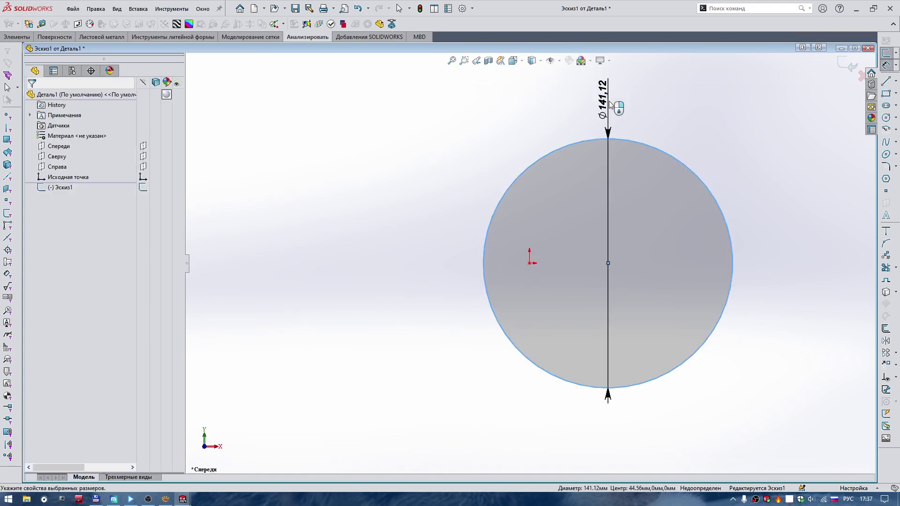
left_click(610, 101)
type("100")
key("Return")
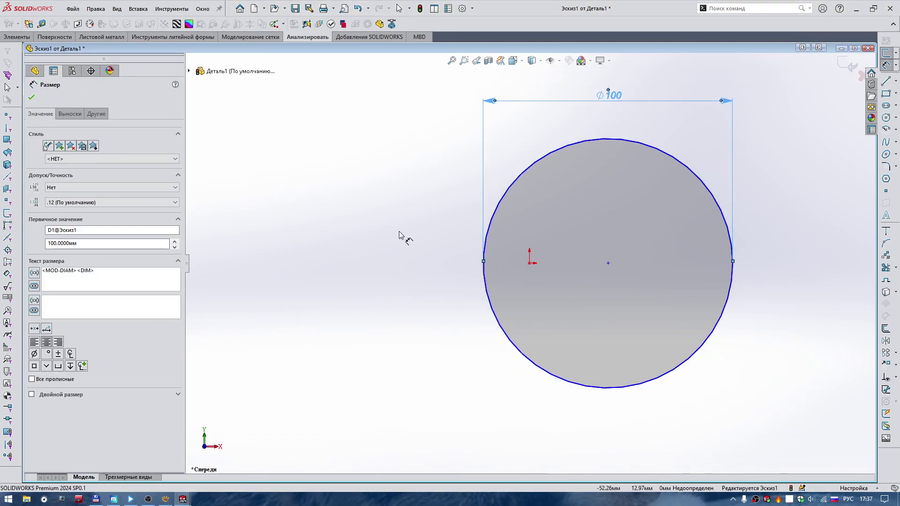
key("Escape")
Add horizontal and vertical construction lines between the circle's quadrant points and select the stray diagonal.
right_click_drag(356, 301, 399, 297)
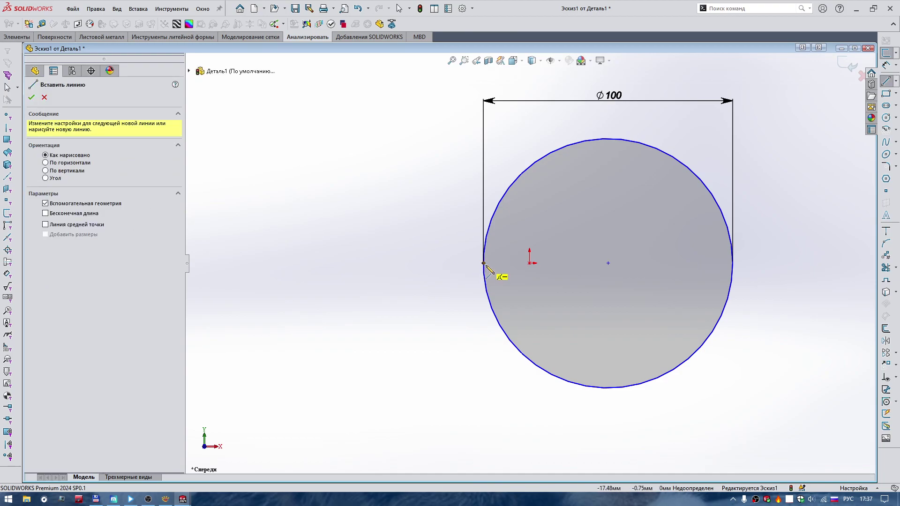
left_click(484, 263)
left_click(733, 263)
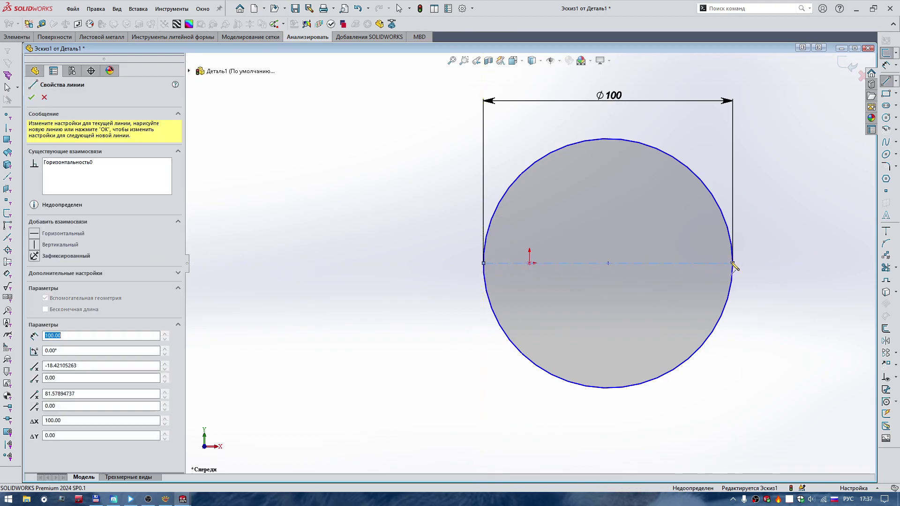
left_click(607, 139)
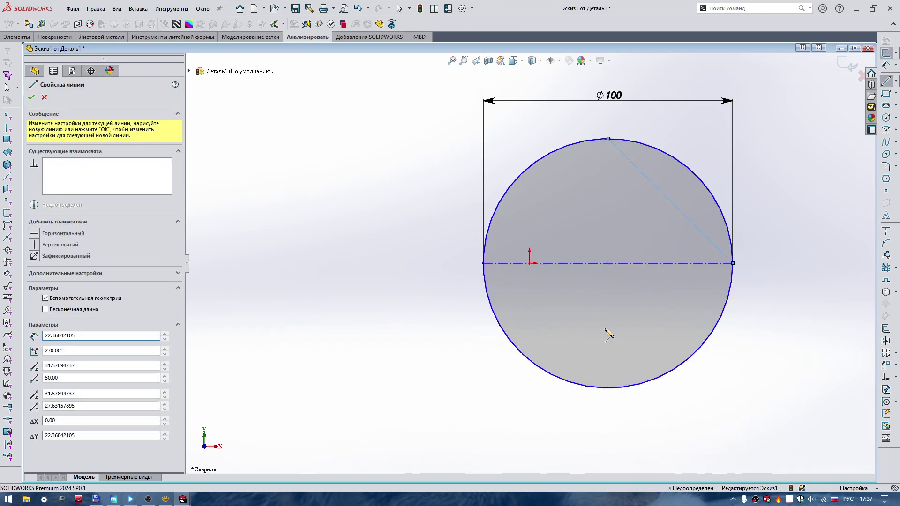
left_click(608, 387)
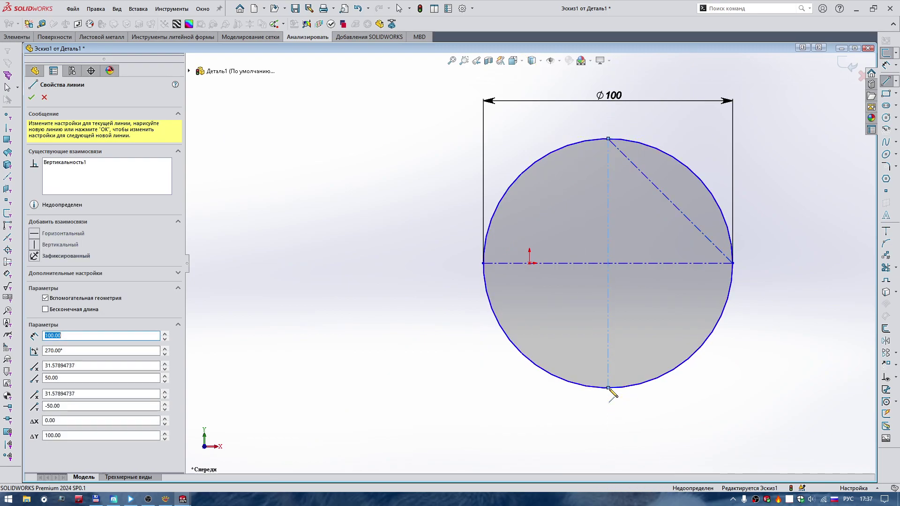
key("Escape")
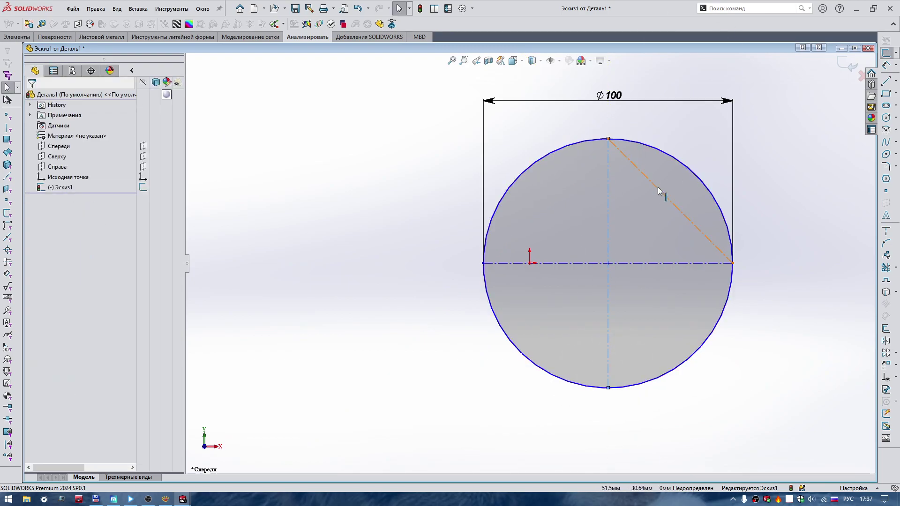
right_click_drag(657, 187, 611, 373)
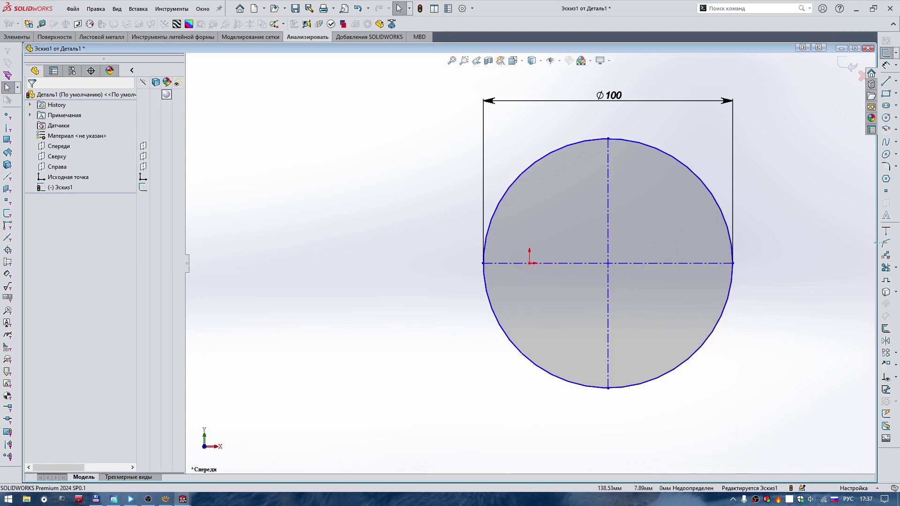
right_click_drag(781, 259, 612, 266)
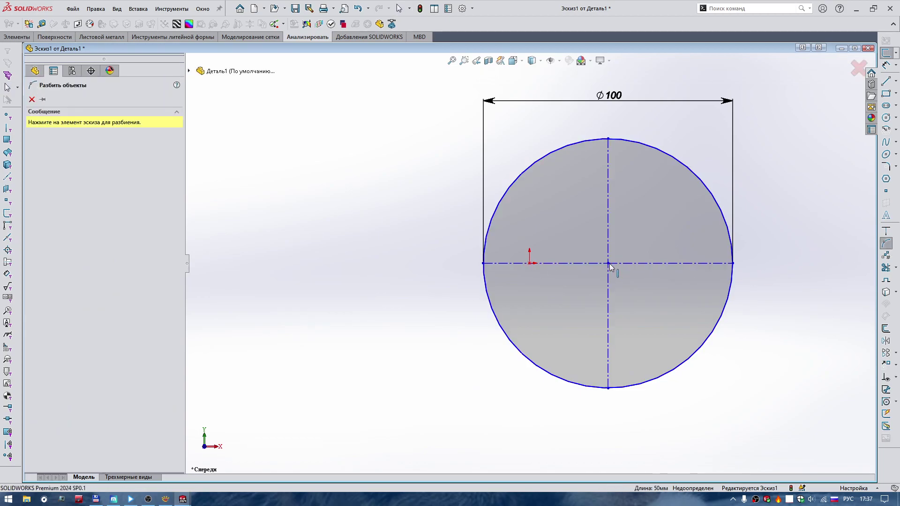
Delete the existing vertical centerline from the circle sketch.
right_click_drag(459, 260, 461, 237)
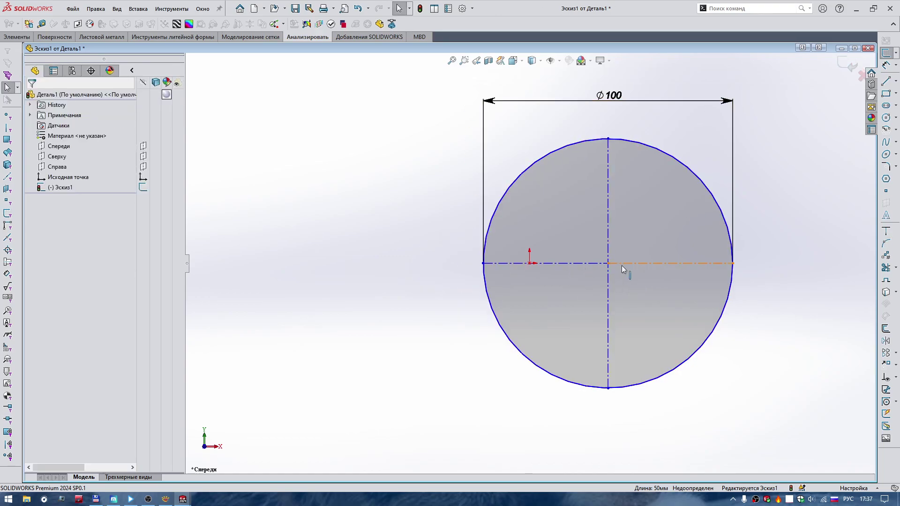
left_click(530, 263)
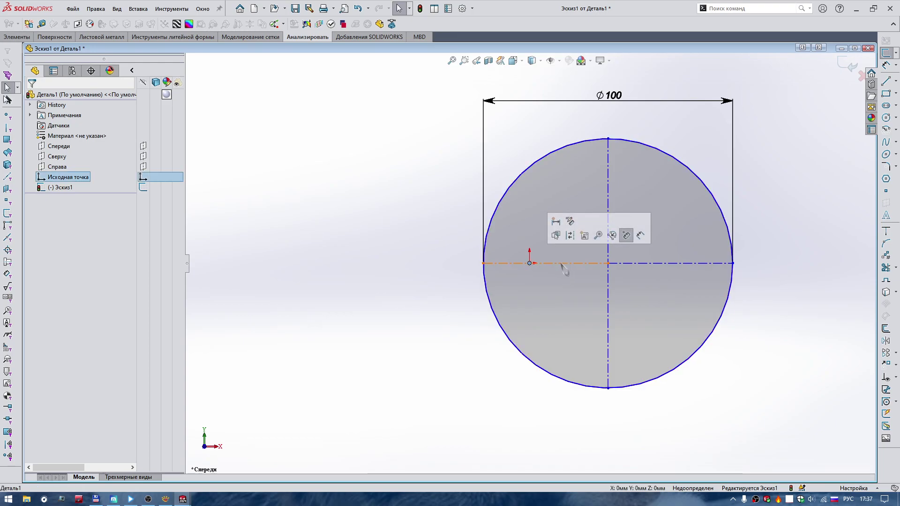
left_click(608, 190)
key("Delete")
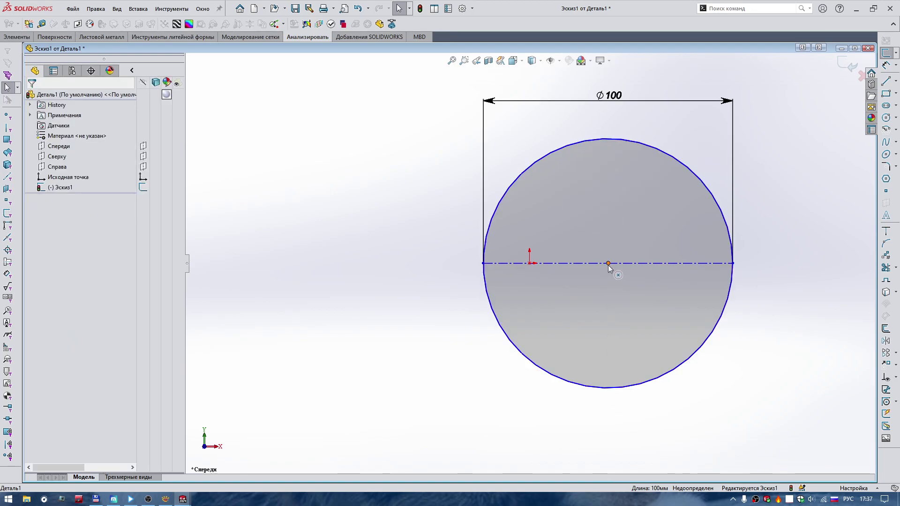
Make the horizontal centerline halves collinear and coincident with the sketch origin.
left_click(608, 264)
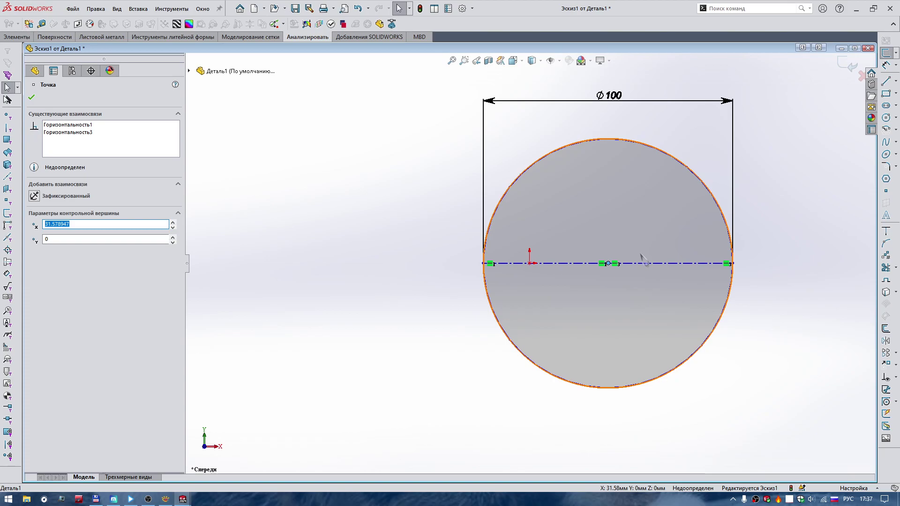
left_click(565, 264)
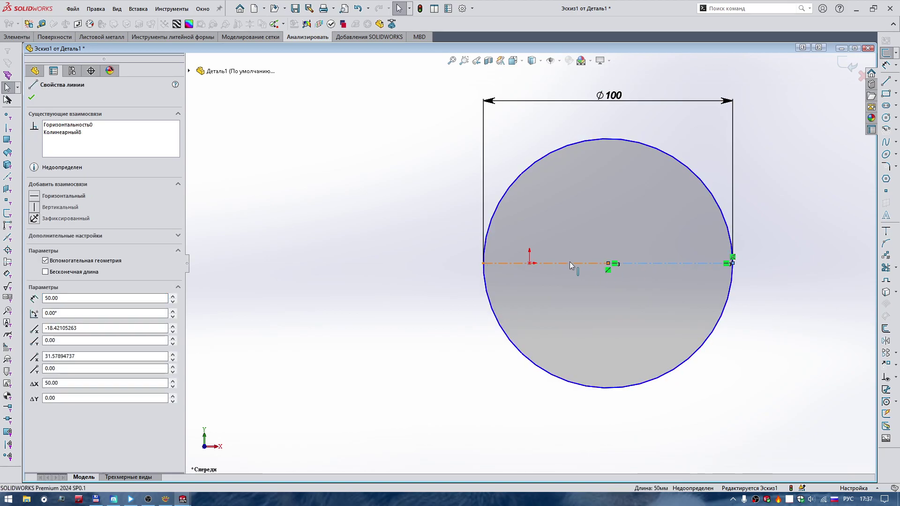
left_click(569, 262, "ctrl")
left_click(661, 236)
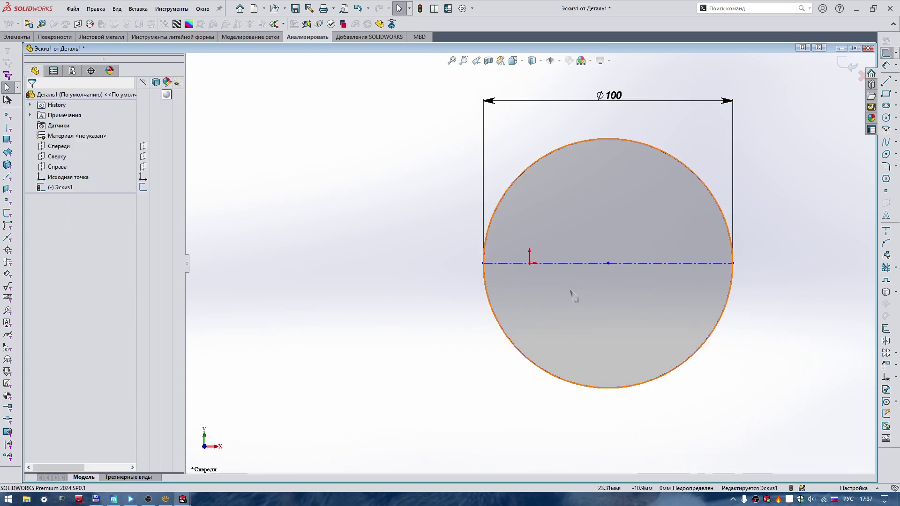
left_click(530, 263)
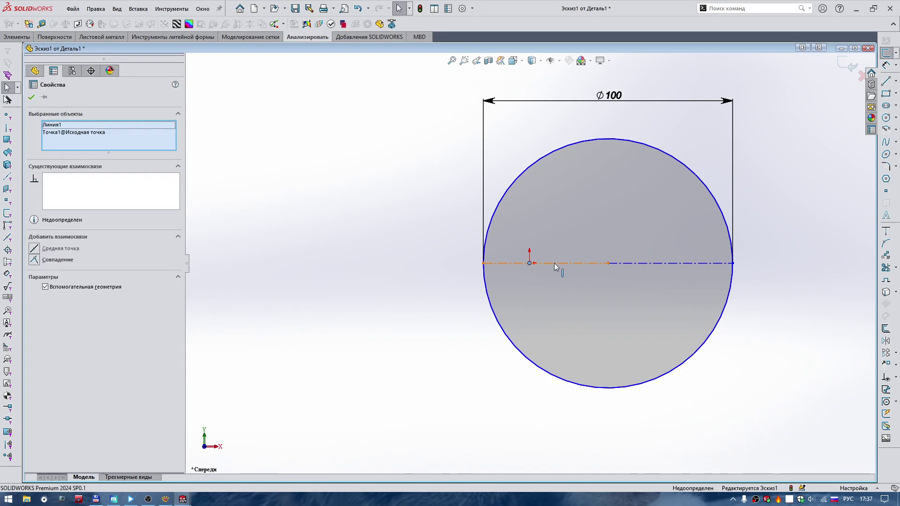
left_click(554, 263, "ctrl")
left_click(597, 236)
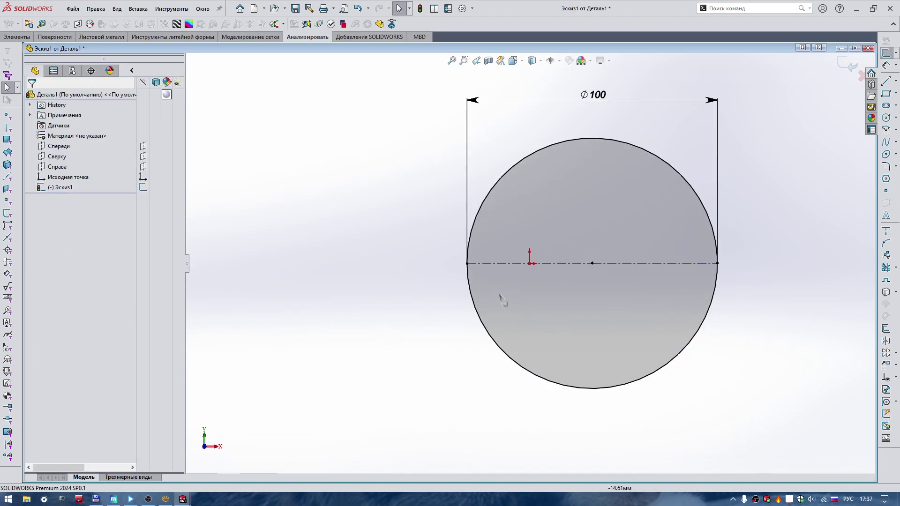
Draw a new vertical centerline from the circle's top edge to its bottom edge.
middle_click_drag(501, 297, 513, 295)
key("ctrl+8")
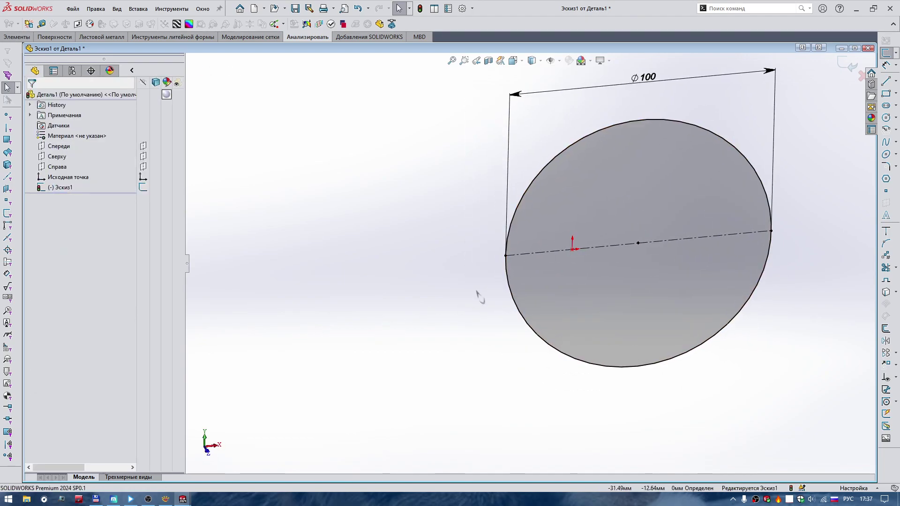
right_click_drag(381, 323, 473, 273)
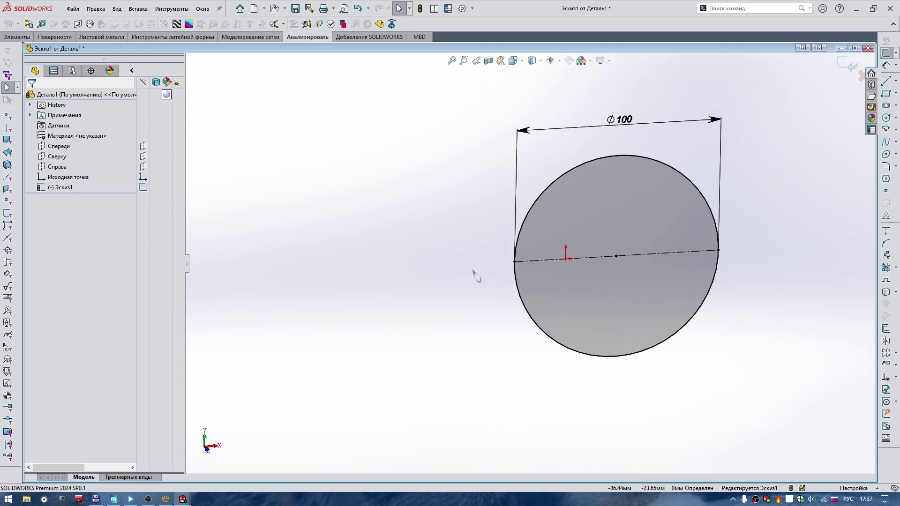
left_click(568, 173)
left_click(564, 347)
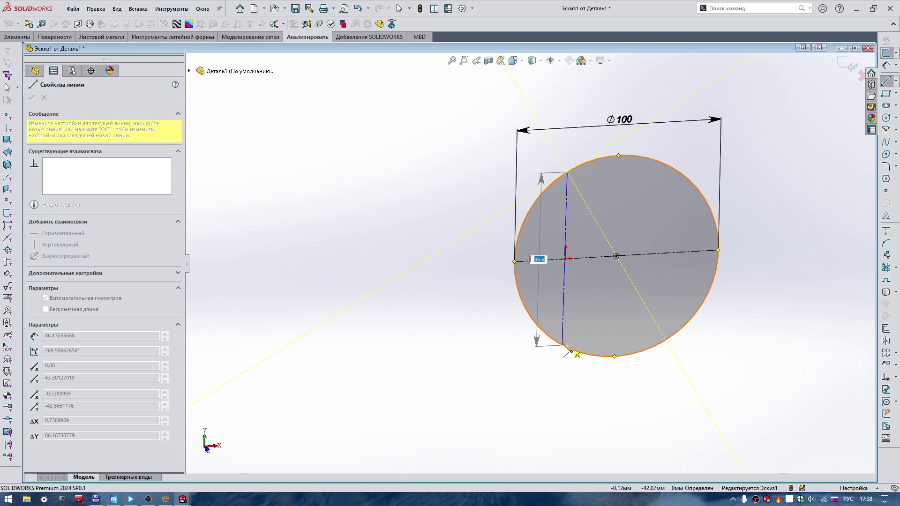
key("Escape")
key("Escape")
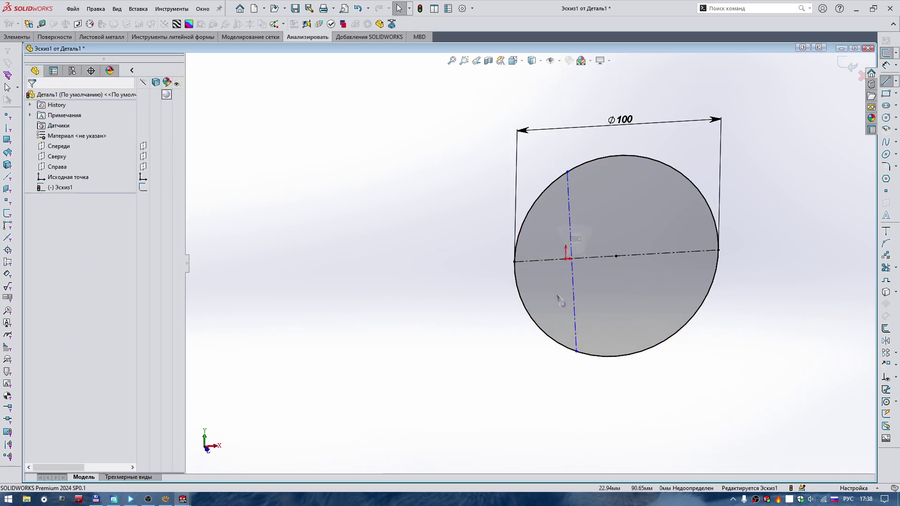
Relate the vertical centerline to the origin, fully defining Эскиз1, and close the sketch.
left_click(574, 283)
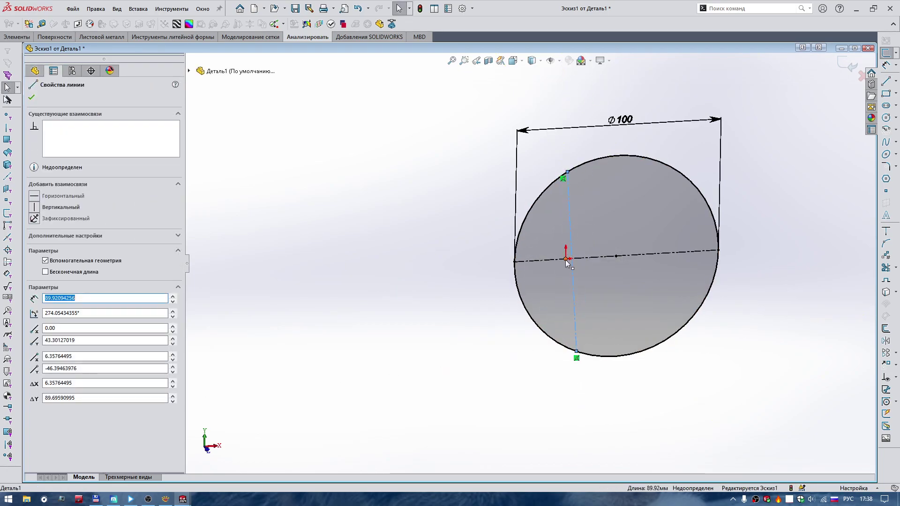
left_click(566, 259, "ctrl")
left_click(606, 231)
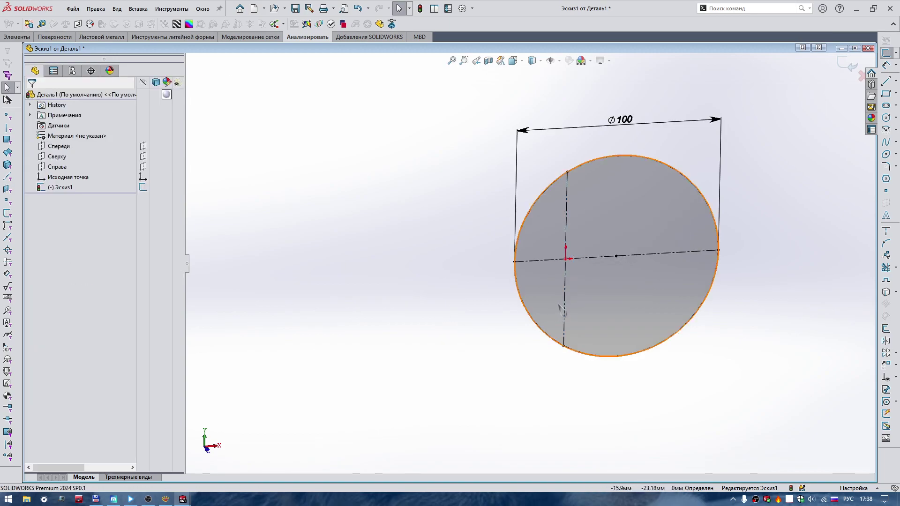
left_click(565, 294)
left_click(420, 340)
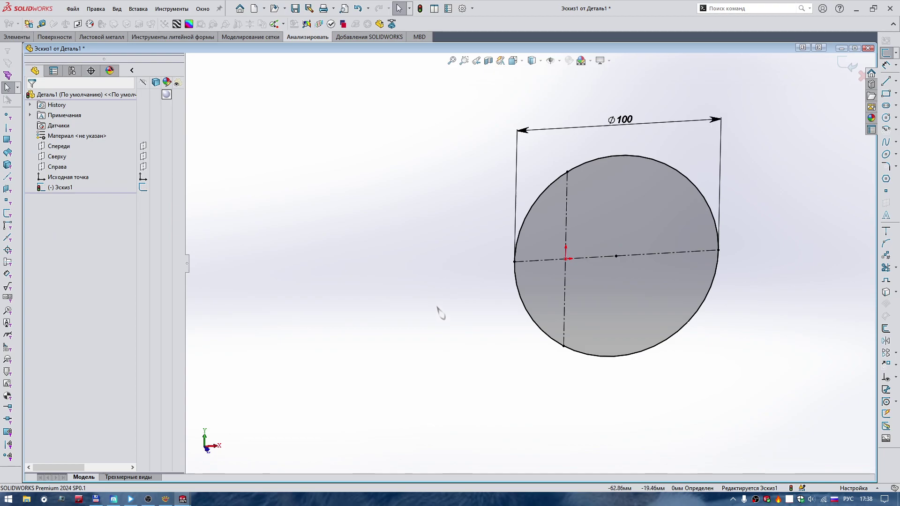
right_click_drag(441, 313, 403, 312)
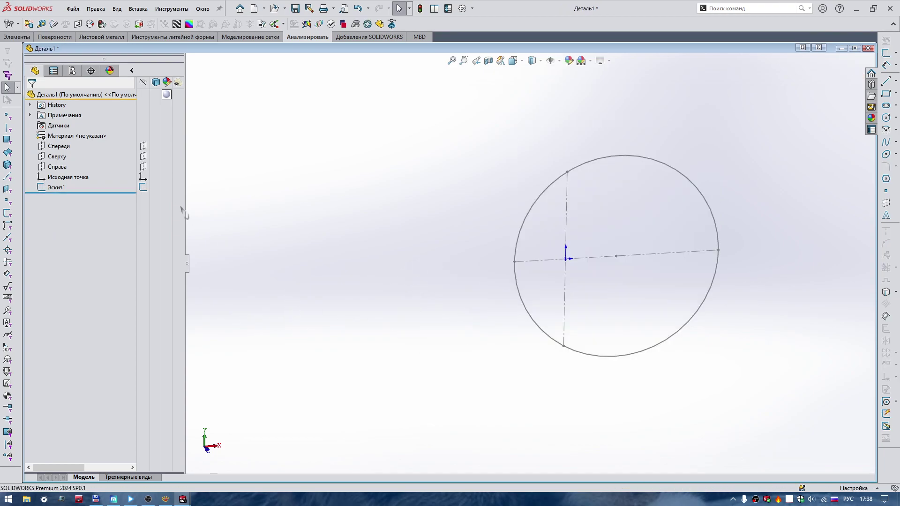
Draw a circle in a new sketch on the Top plane, viewed normal to it.
left_click(56, 160)
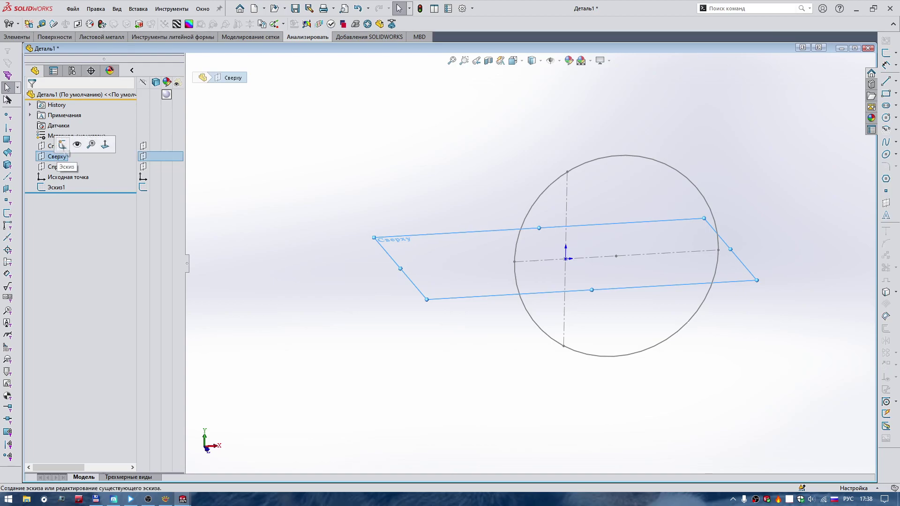
left_click(62, 145)
right_click_drag(443, 128, 462, 146)
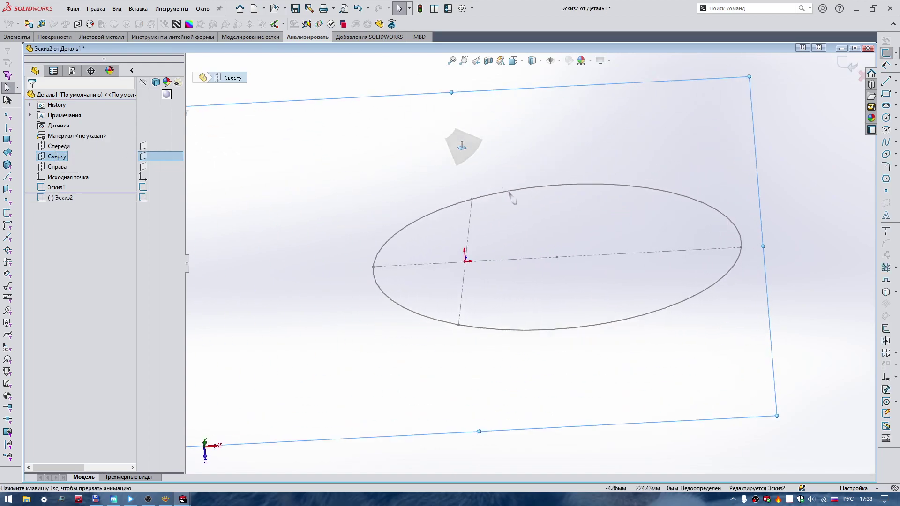
right_click_drag(295, 278, 322, 282)
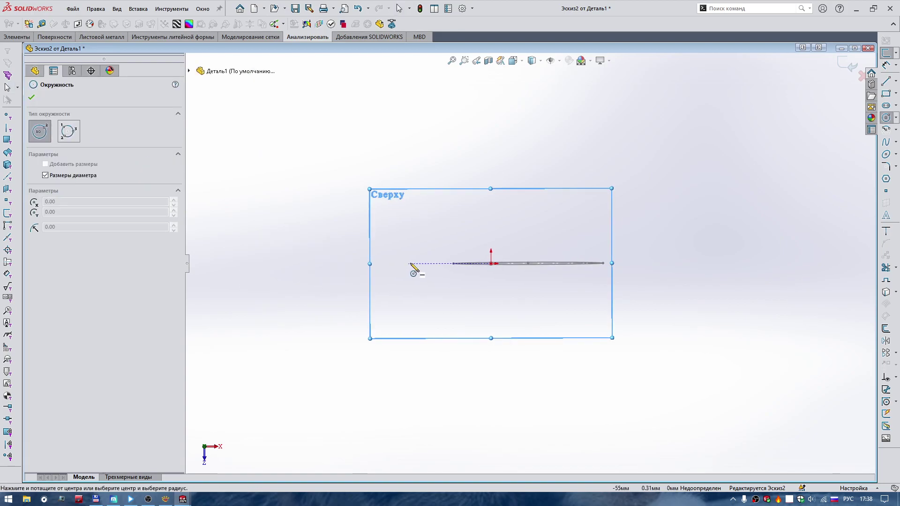
left_click(410, 264)
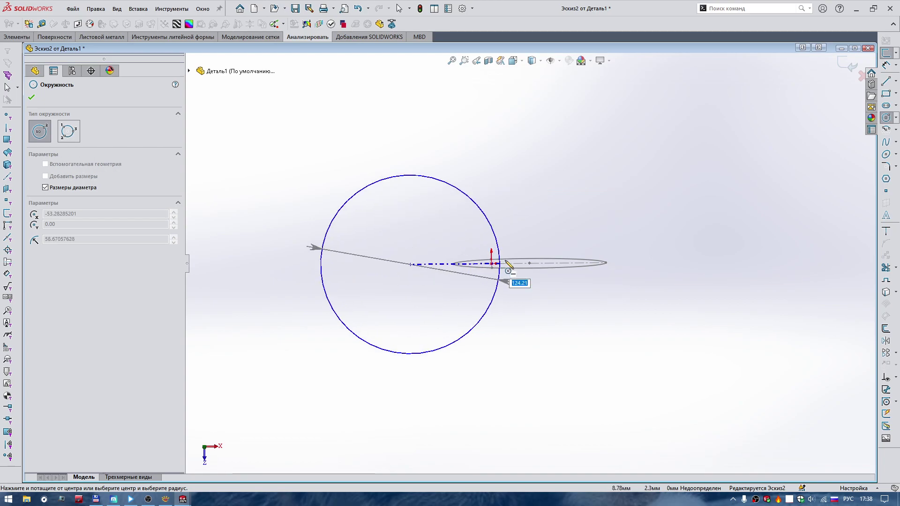
left_click(521, 255)
key("Escape")
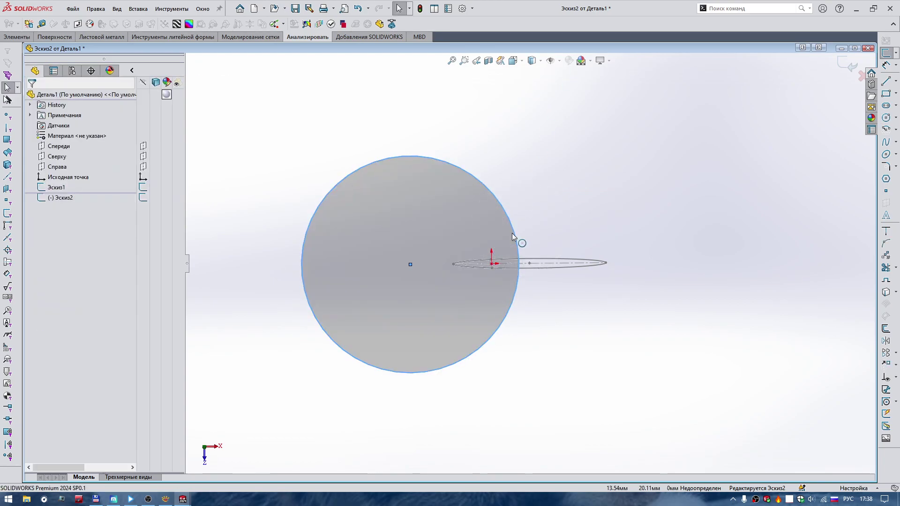
Make the circle's rim coincident with Эскиз1's centre and its centre coincident with Эскиз1's edge point.
left_click(529, 261)
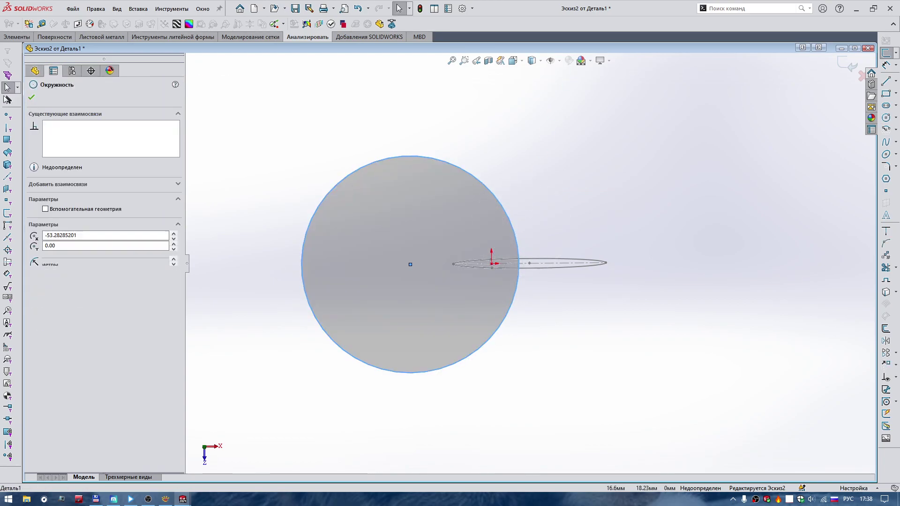
middle_click_drag(535, 266, 529, 266)
left_click(530, 265, "ctrl")
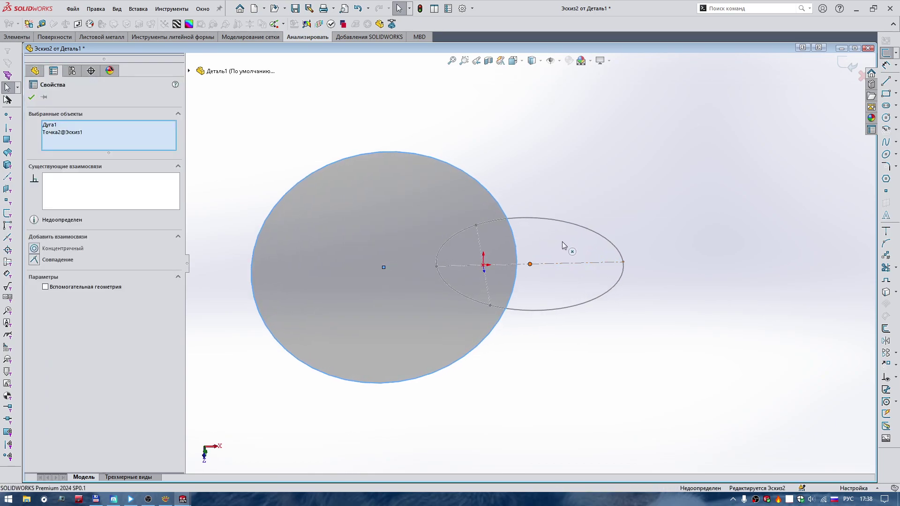
left_click(571, 223)
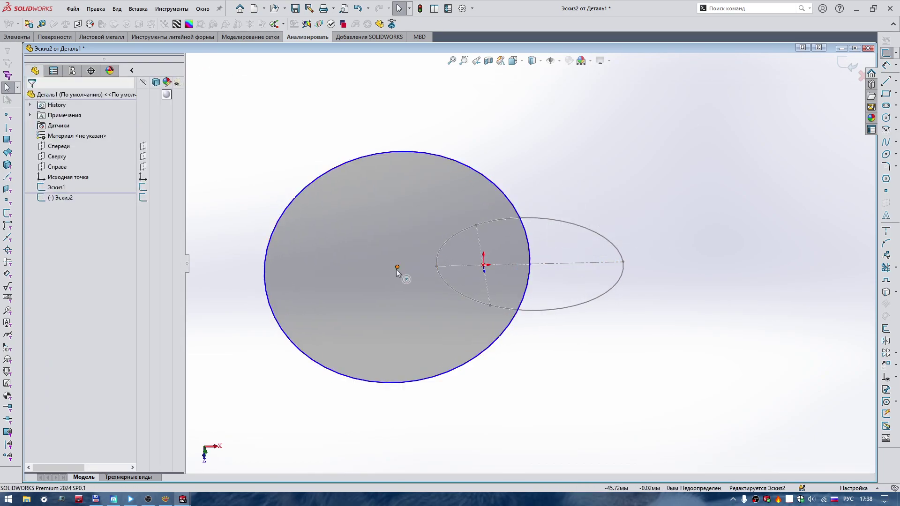
left_click(437, 267)
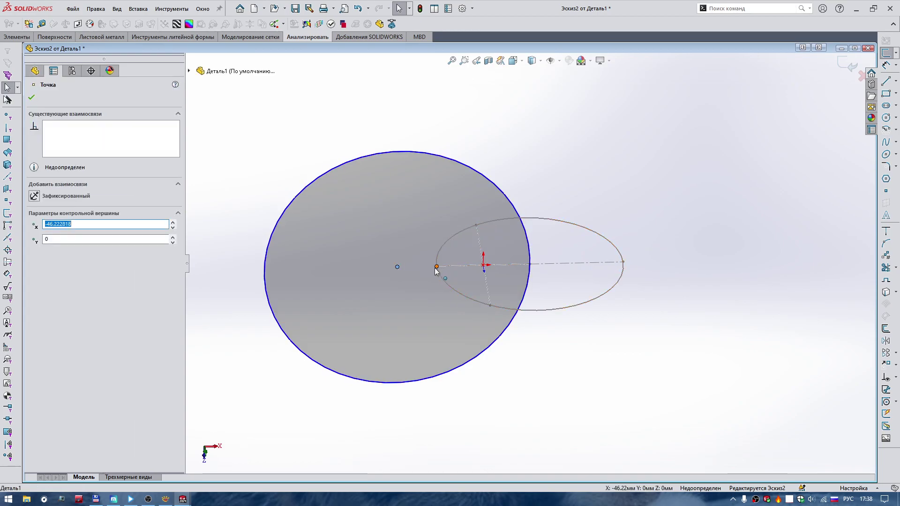
left_click(397, 267, "ctrl")
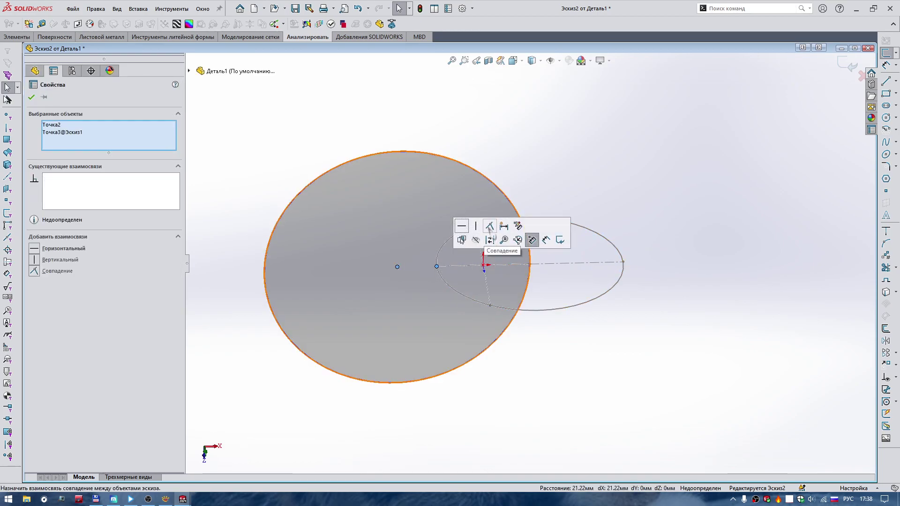
left_click(492, 226)
key("Escape")
key("f")
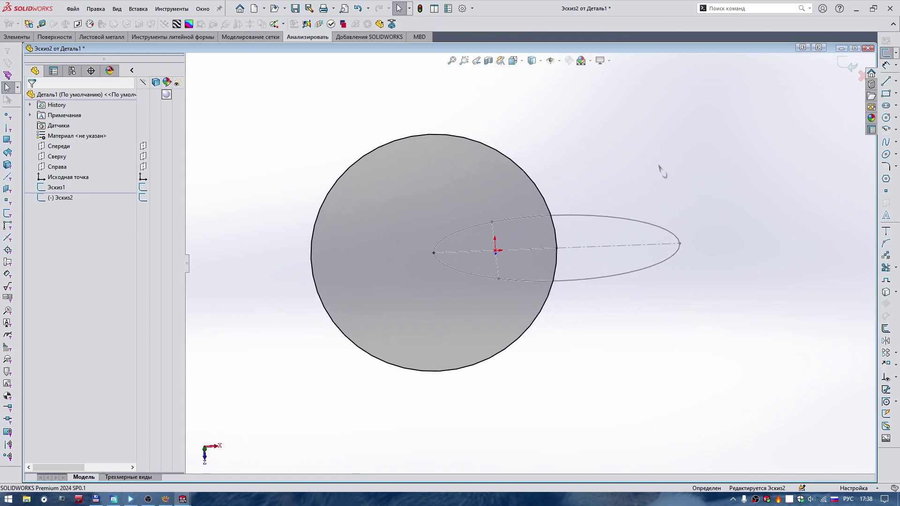
Draw a vertical line across the Эскиз2 circle.
right_click_drag(661, 171, 609, 178)
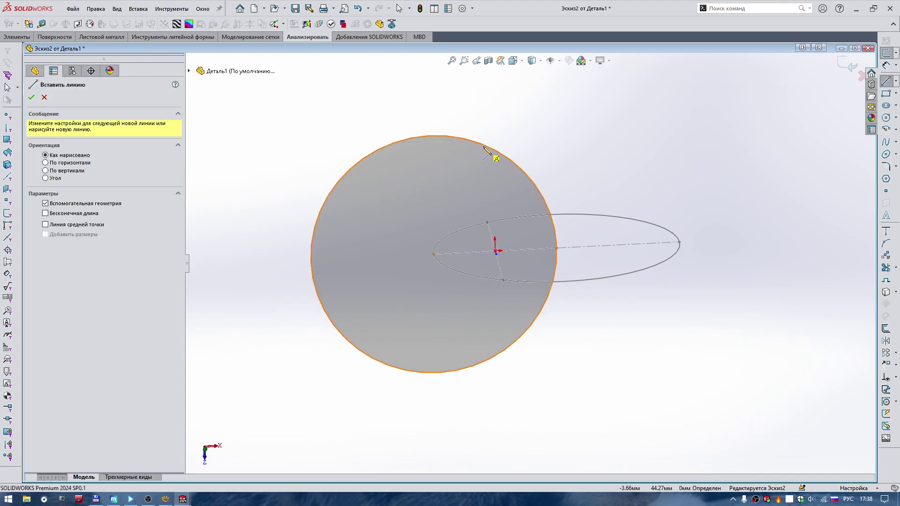
left_click_drag(484, 146, 491, 357)
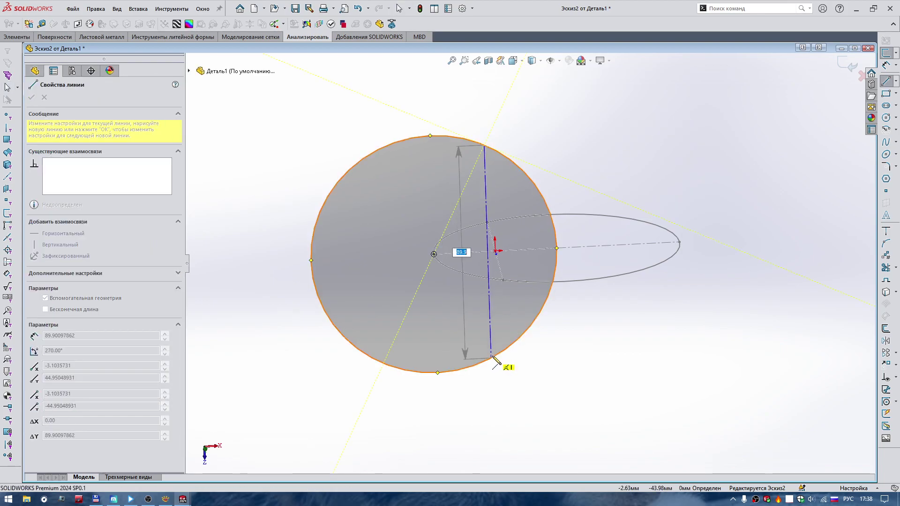
key("Escape")
key("Escape")
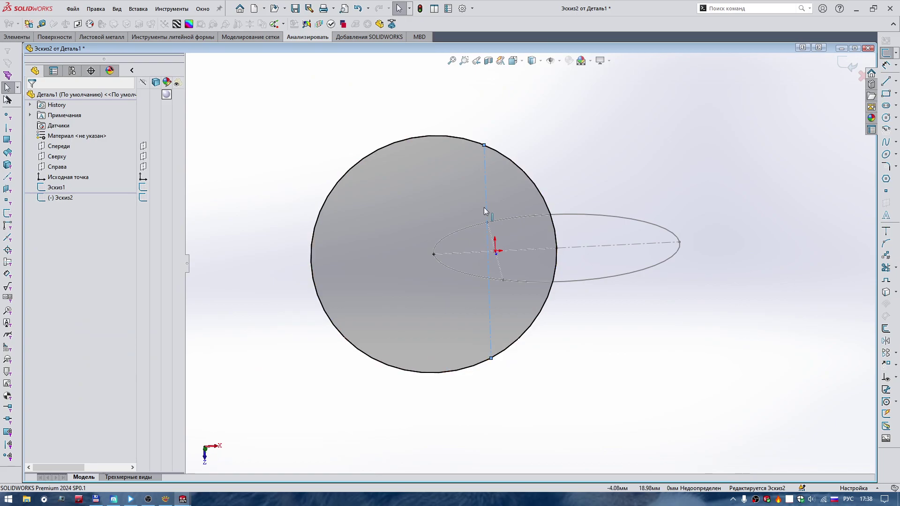
left_click(484, 209)
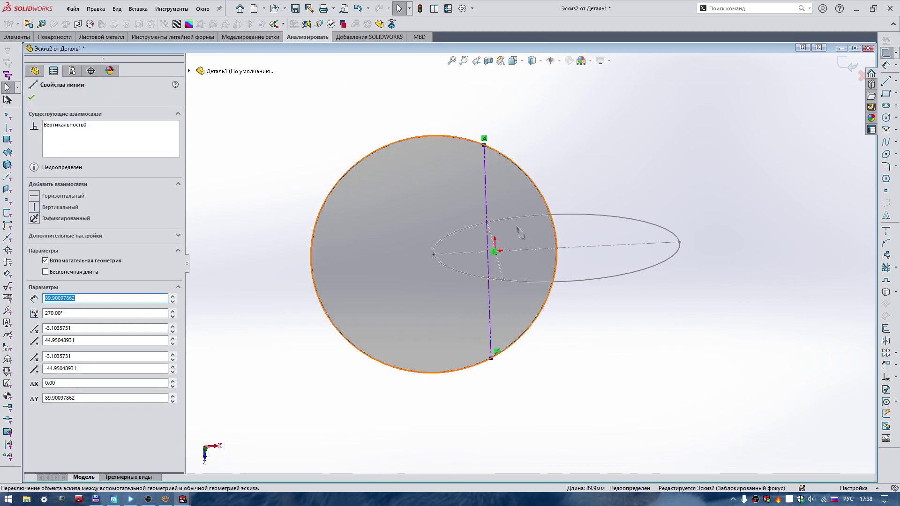
Put the vertical line's midpoint on the origin, fully defining Эскиз2.
middle_click_drag(500, 259, 520, 261)
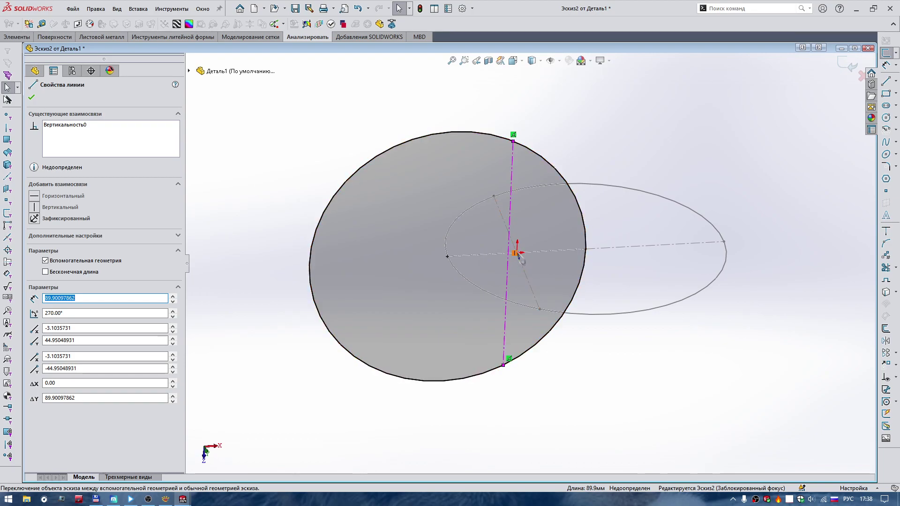
left_click(634, 133)
mouse_move(634, 132)
middle_mouse_down()
mouse_move(634, 177)
mouse_move(556, 250)
middle_mouse_up()
middle_click_drag(662, 136, 512, 261)
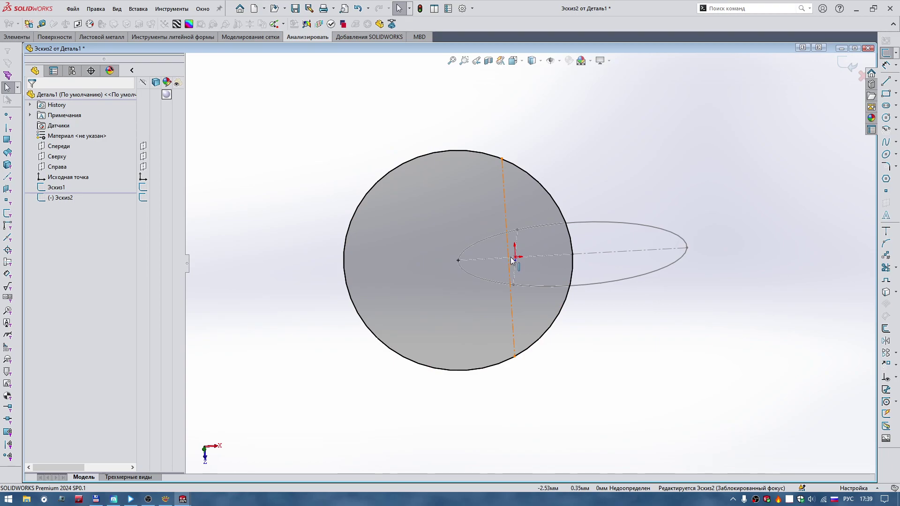
left_click(507, 253)
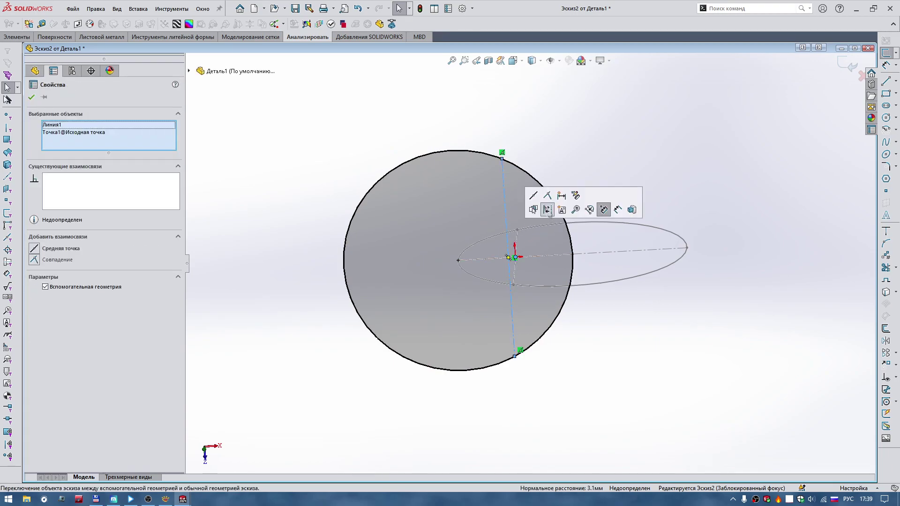
left_click(532, 209)
left_click(617, 114)
middle_click_drag(616, 114, 628, 133)
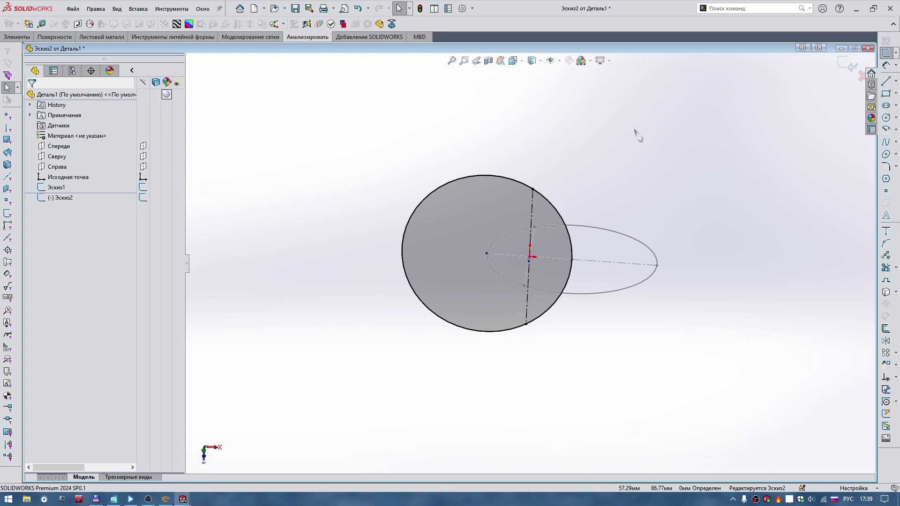
In a new 3D sketch, draw a ruling line from one circle's top point to the other's far point.
right_click_drag(637, 135, 601, 133)
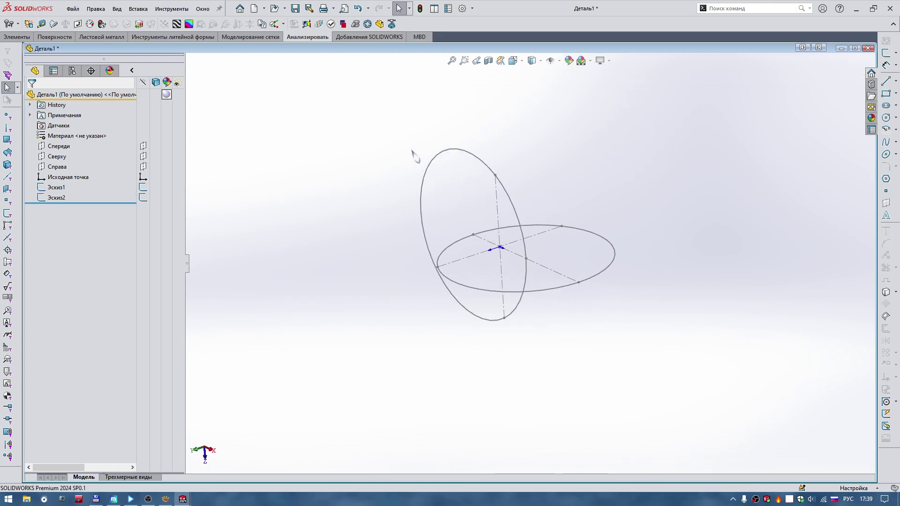
middle_click_drag(412, 151, 313, 174)
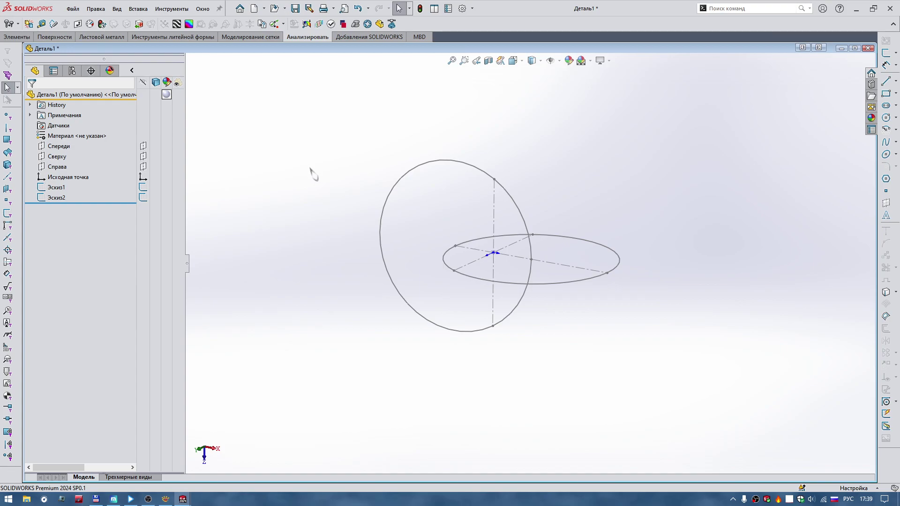
right_click_drag(310, 168, 347, 208)
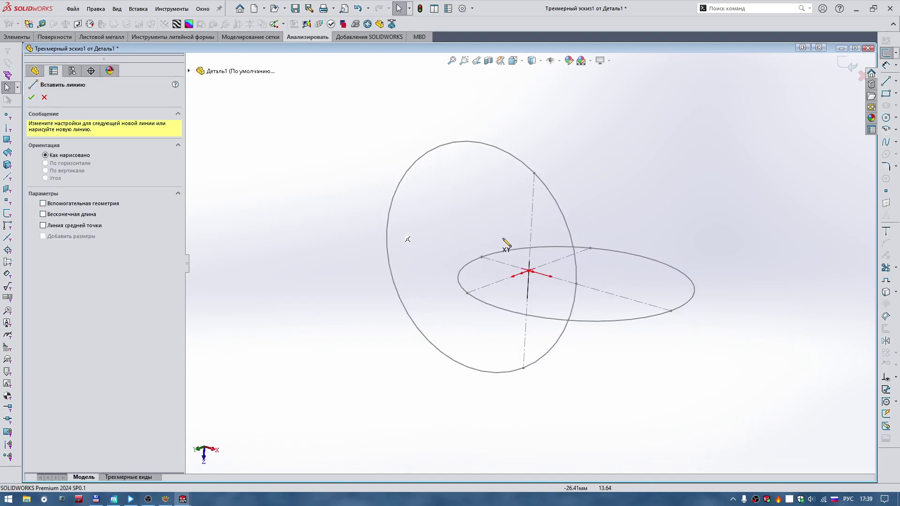
left_click(513, 156)
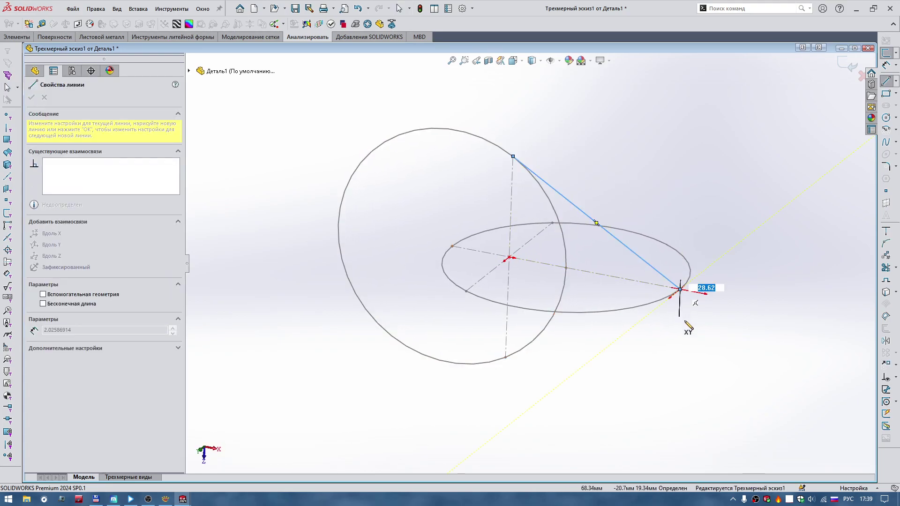
double_click(680, 289)
middle_click_drag(412, 269, 474, 293)
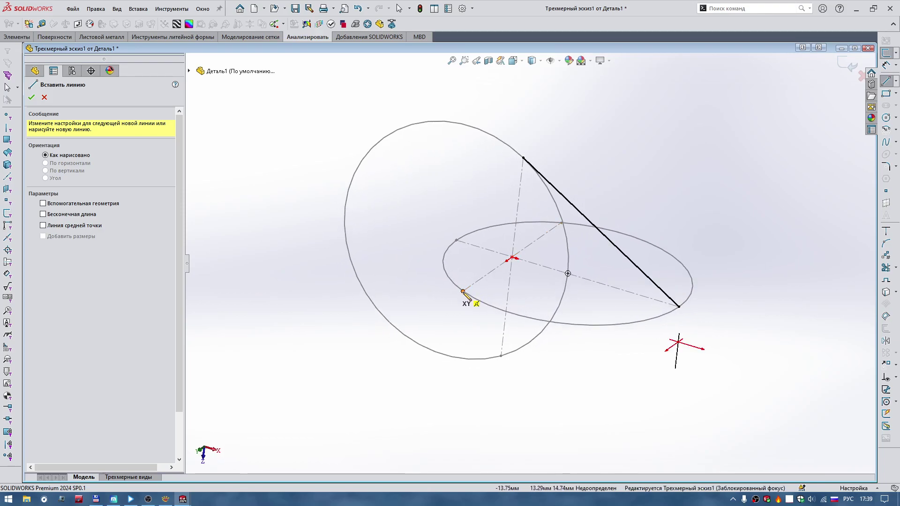
left_click(463, 292)
mouse_move(345, 209)
middle_mouse_down()
mouse_move(359, 209)
mouse_move(336, 291)
middle_mouse_up()
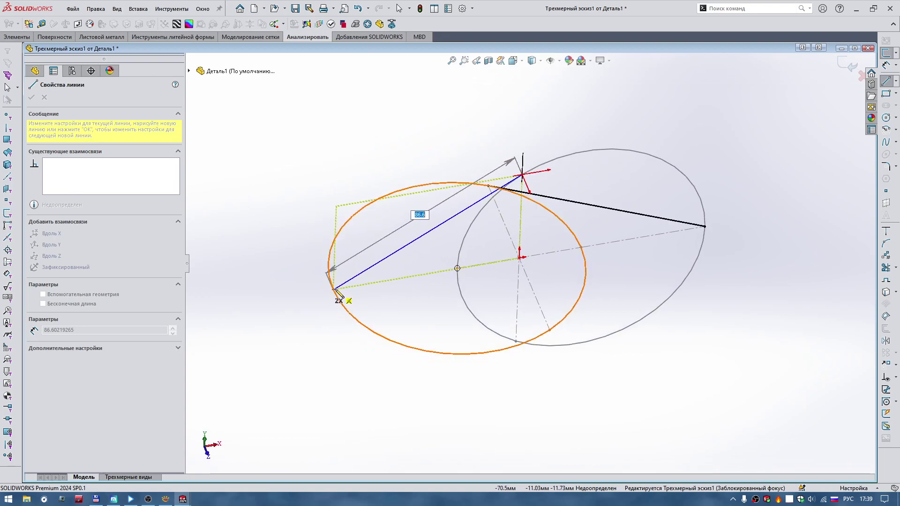
key("Escape")
Add a 100 mm construction diameter through the origin across the Эскиз2 circle, then close it.
left_click(851, 65)
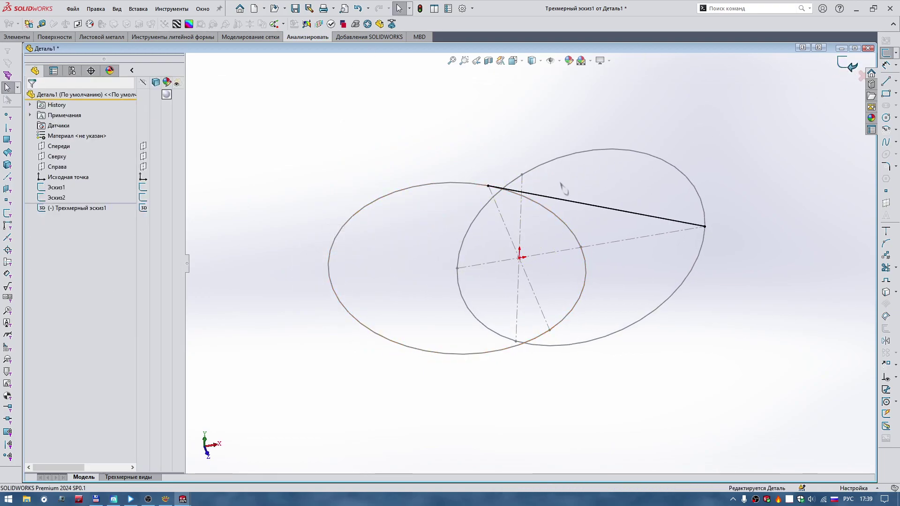
left_click(370, 207)
left_click(424, 177)
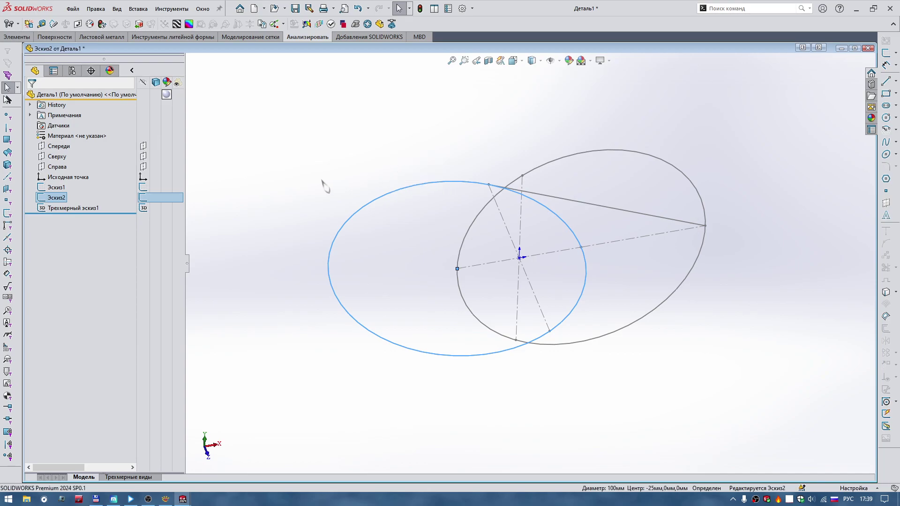
right_click_drag(310, 178, 310, 178)
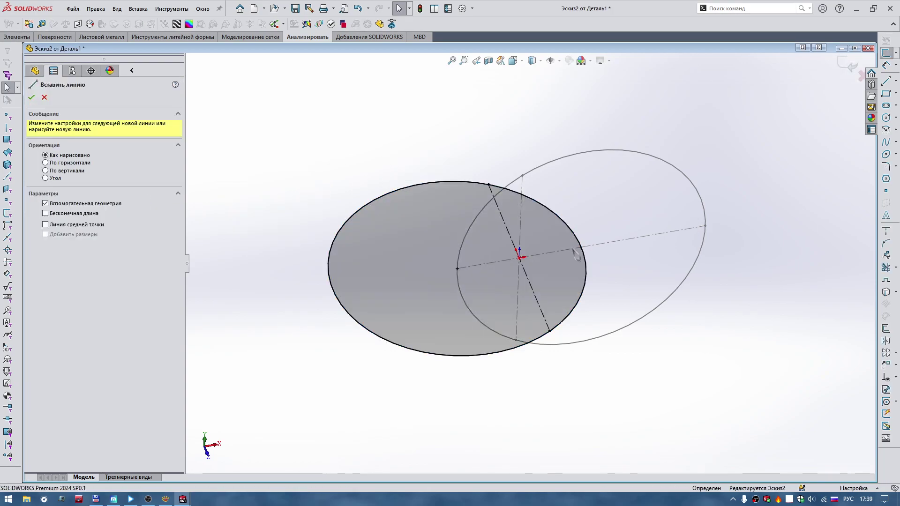
left_click(581, 247)
left_click(333, 289)
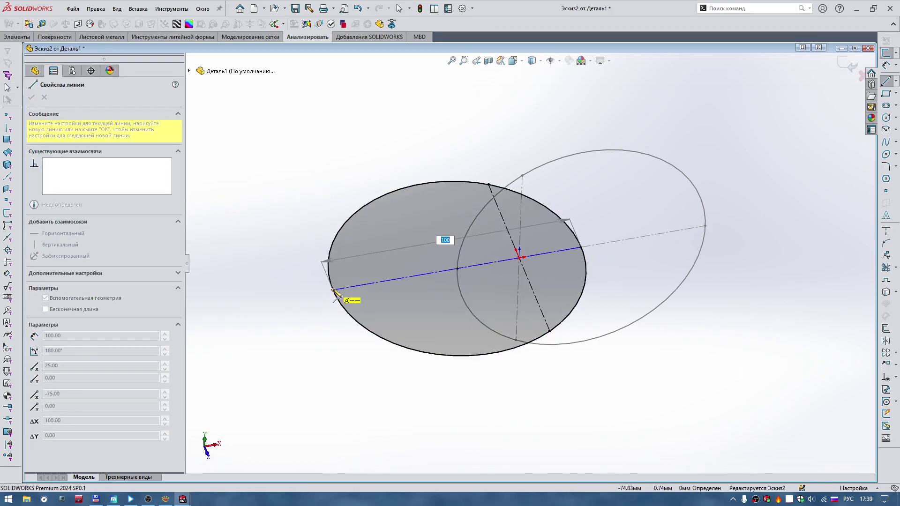
right_click_drag(340, 261, 326, 166)
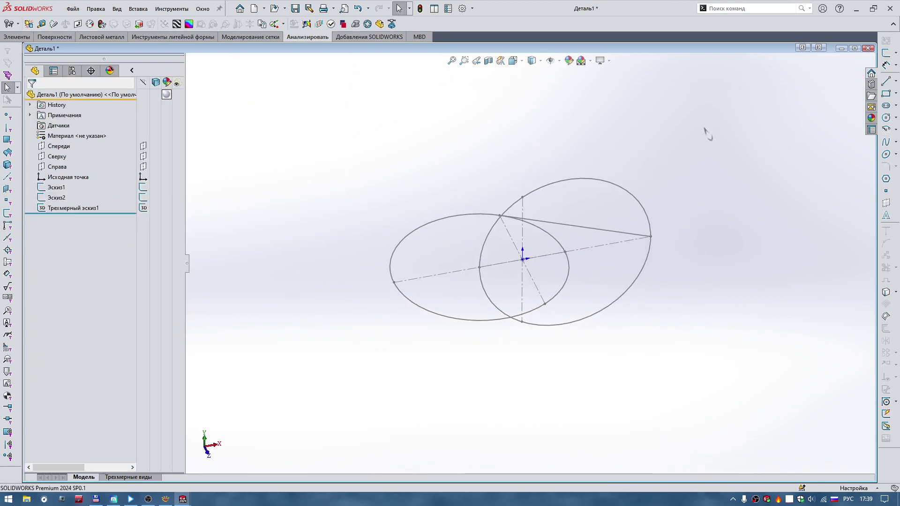
mouse_move(705, 131)
middle_mouse_down()
mouse_move(609, 224)
mouse_move(622, 187)
middle_mouse_up()
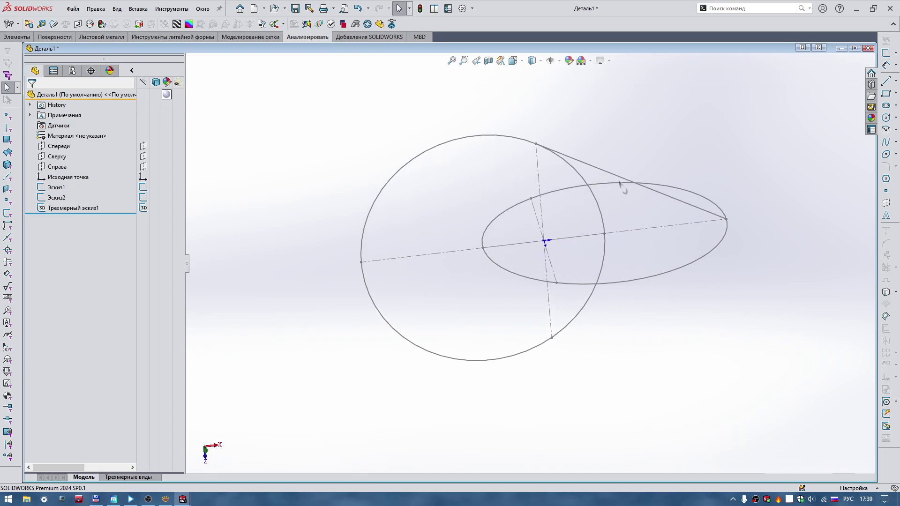
Reopen Трехмерный эскиз1 and draw a line from a circle's left point to the other circle's edge.
left_click(612, 179)
left_click(641, 134)
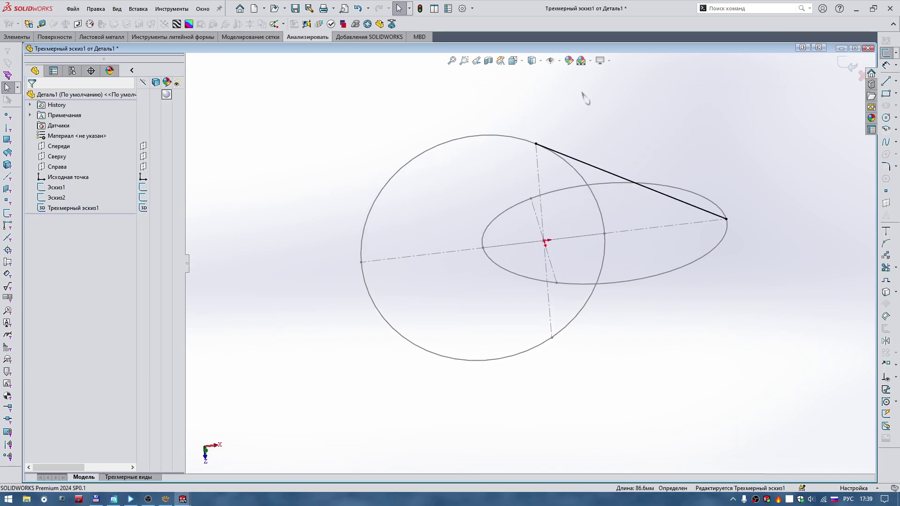
right_click_drag(582, 94, 551, 98)
left_click(361, 261)
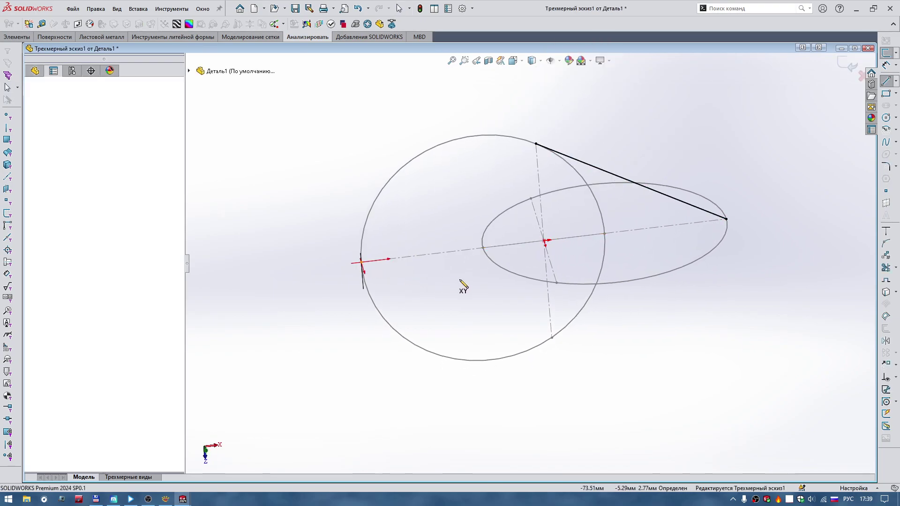
left_click(560, 287)
key("Escape")
Draw a third ruling line from one circle's top across to the other circle.
mouse_move(548, 230)
middle_mouse_down()
mouse_move(753, 136)
mouse_move(703, 149)
mouse_move(701, 140)
middle_mouse_up()
right_click_drag(698, 136, 717, 133)
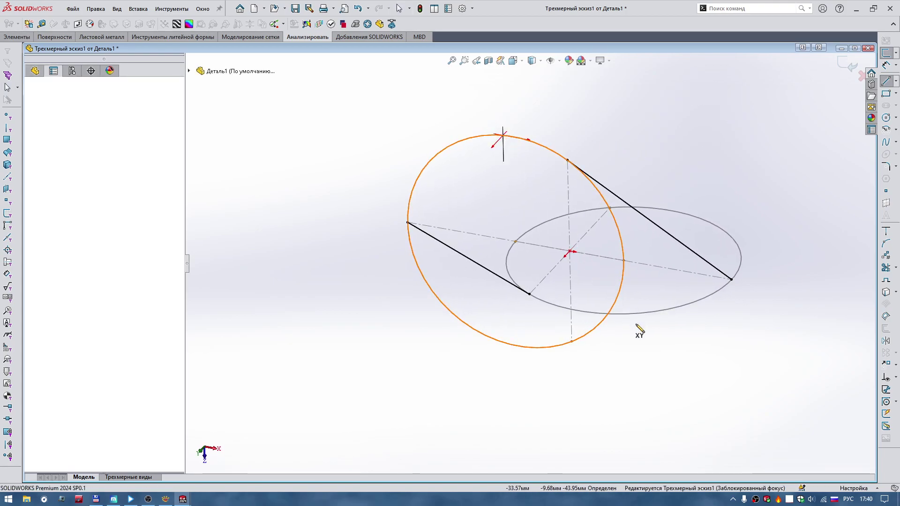
left_click_drag(503, 135, 641, 313)
right_click_drag(628, 283, 642, 124)
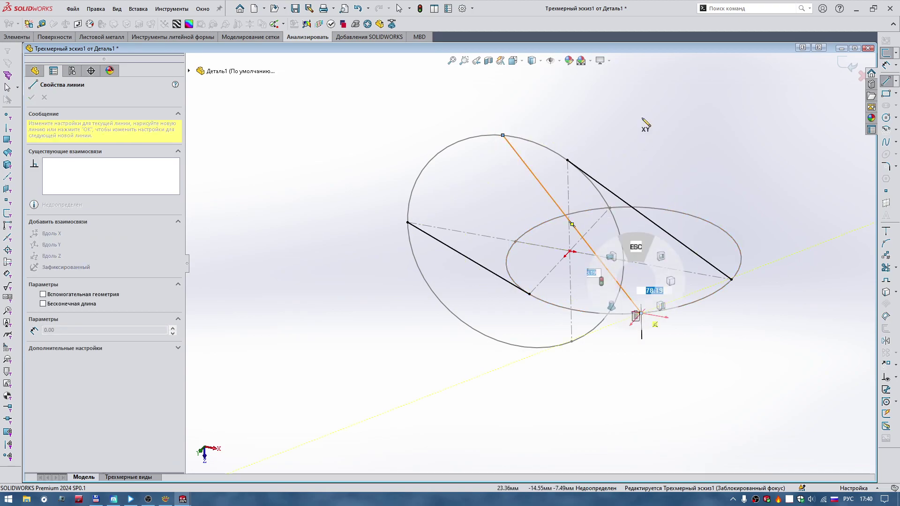
middle_click_drag(789, 136, 517, 243)
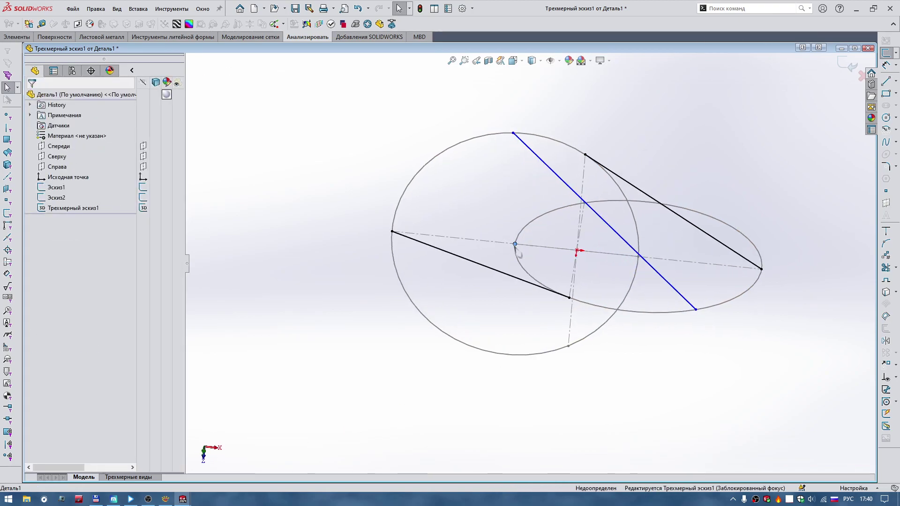
Tie the new line's endpoints to the circles' points with Along Z and Along Y relations.
left_click(513, 134, "ctrl")
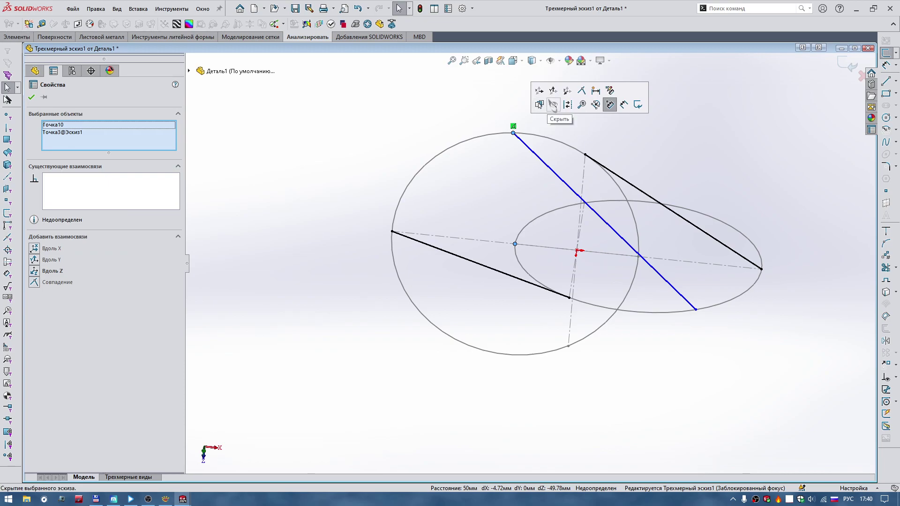
left_click(567, 91)
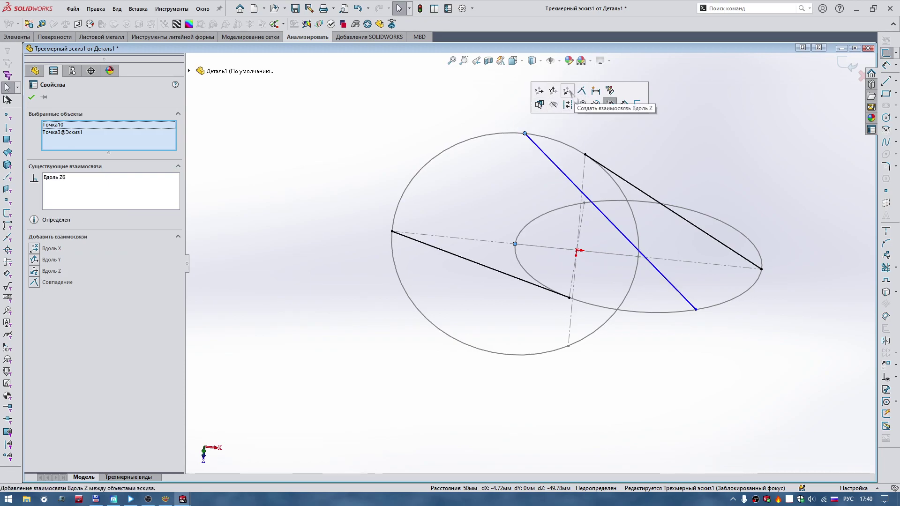
left_click(763, 326)
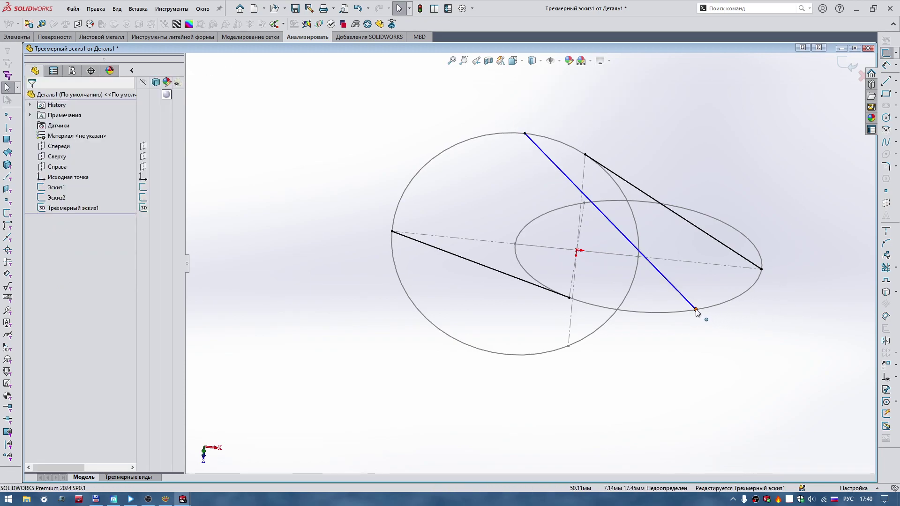
left_click(696, 310)
middle_click_drag(693, 322, 652, 263)
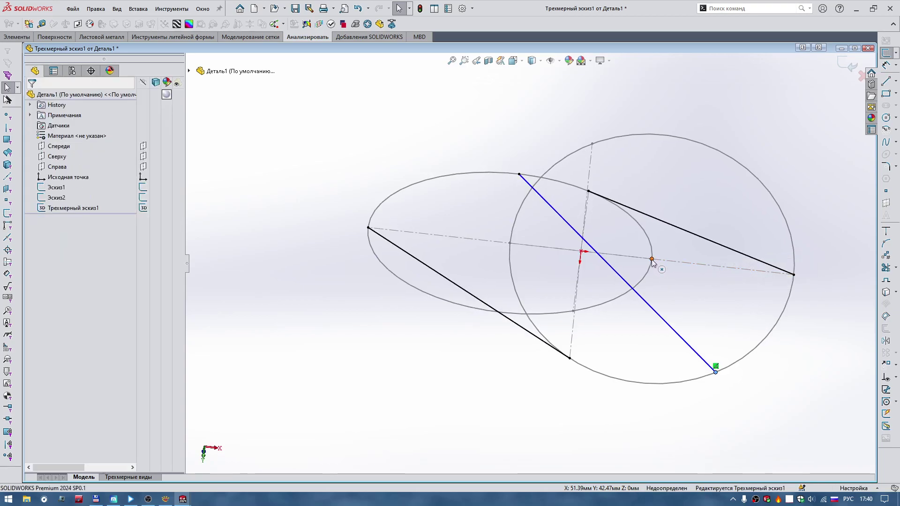
left_click(652, 260, "ctrl")
left_click(747, 231)
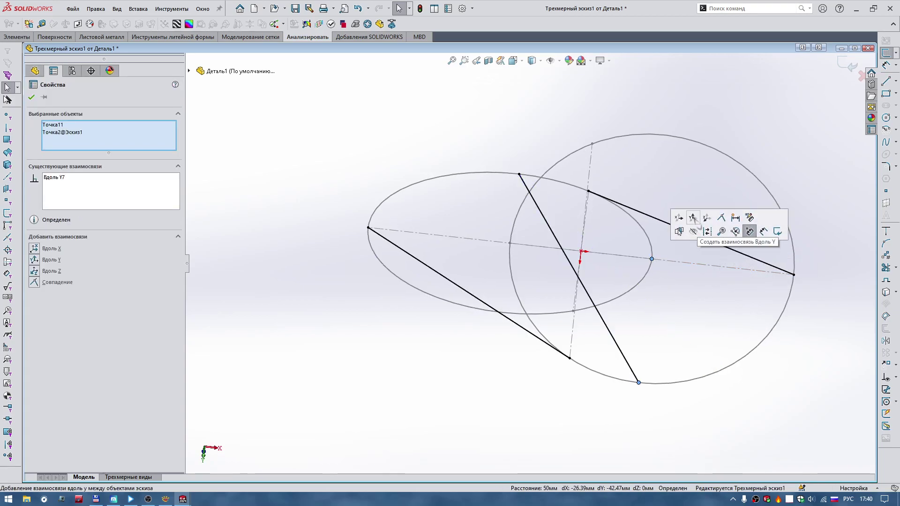
left_click(754, 99)
mouse_move(649, 237)
middle_mouse_down()
mouse_move(609, 263)
mouse_move(622, 342)
mouse_move(639, 312)
mouse_move(633, 201)
middle_mouse_up()
left_click(713, 327)
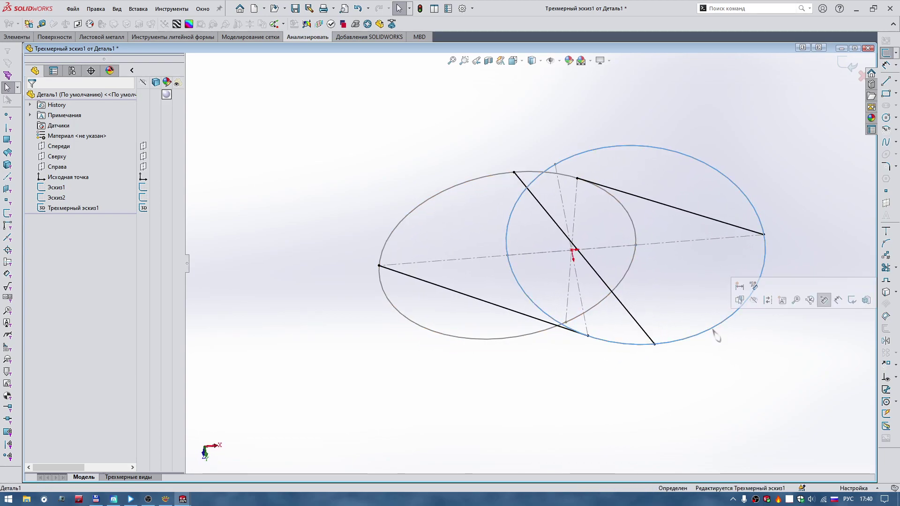
Close the 3D sketch and add a top-to-bottom centerline across the Эскиз1 circle.
left_click(820, 82)
left_click(848, 65)
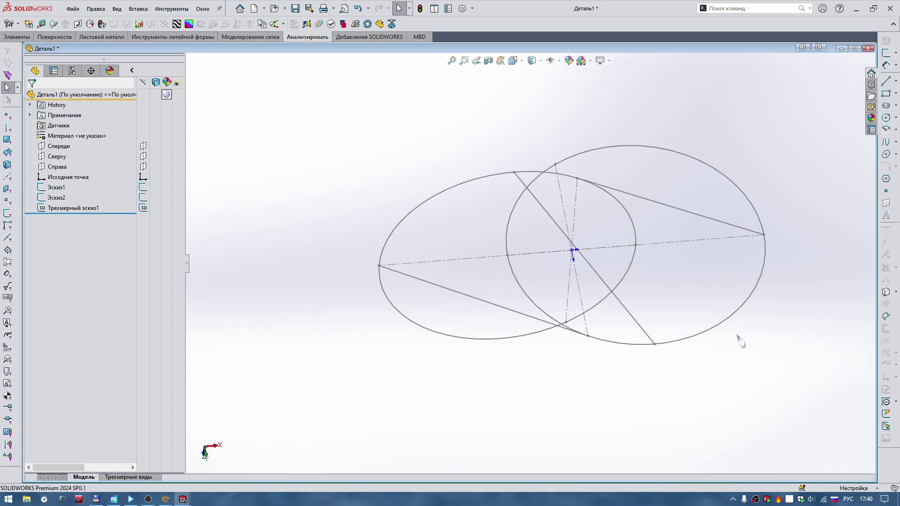
left_click(721, 327)
left_click(748, 283)
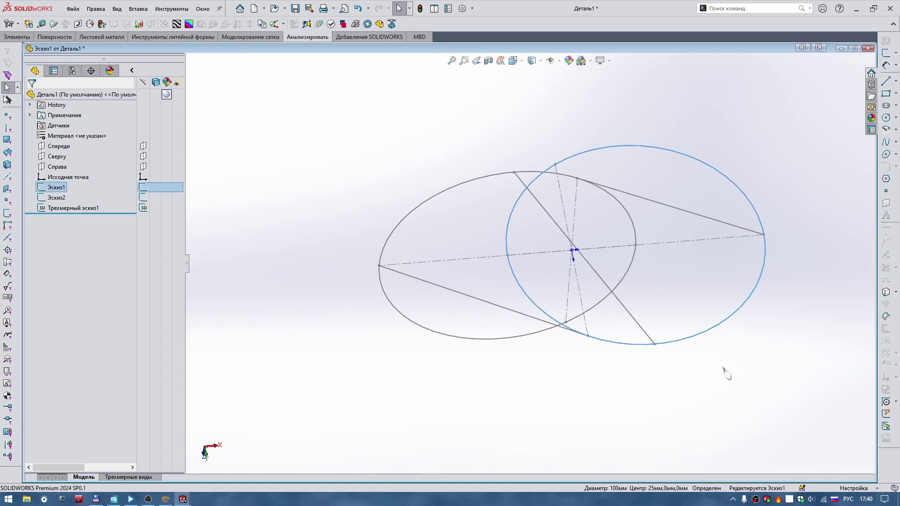
right_click_drag(716, 414, 753, 398)
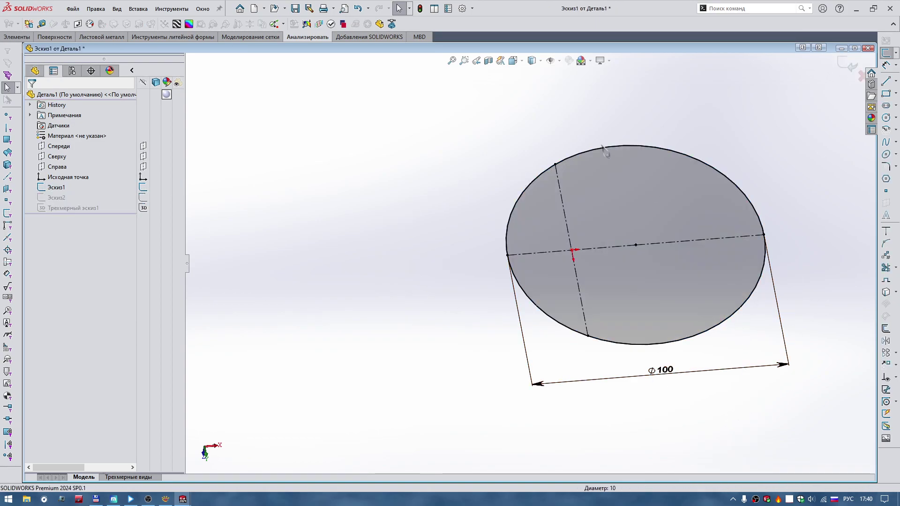
left_click(617, 146)
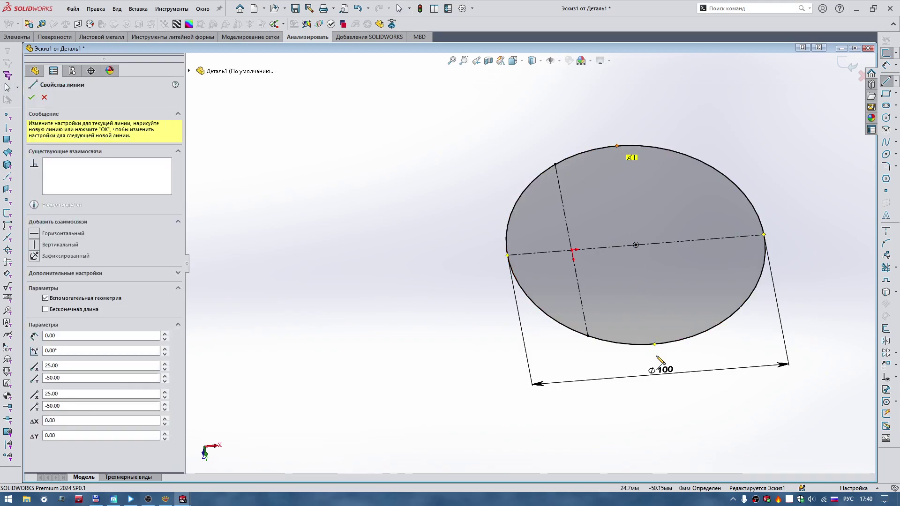
left_click(655, 345)
right_click_drag(654, 330, 660, 205)
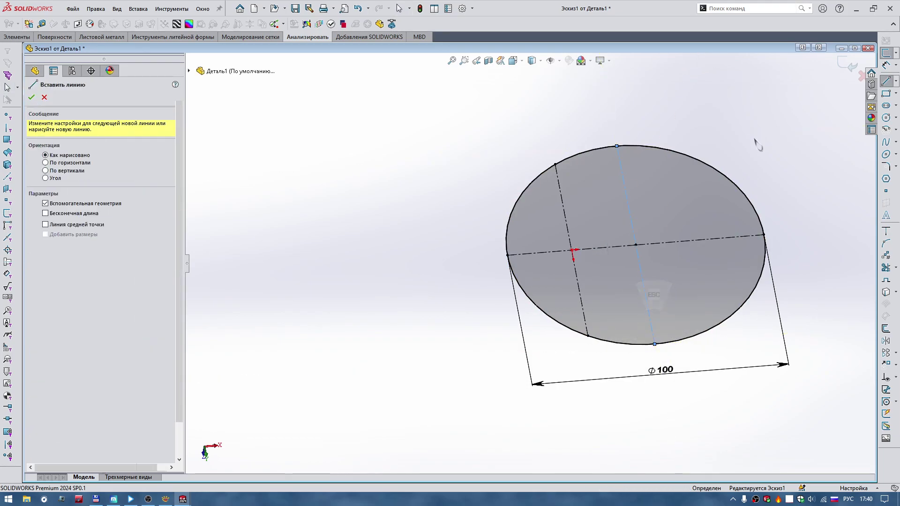
key("Escape")
right_click_drag(749, 141, 721, 137)
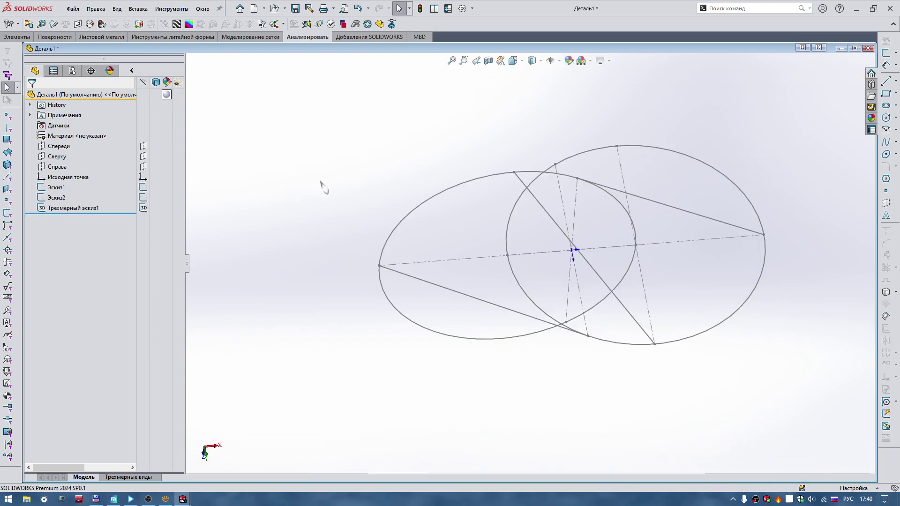
In Эскиз2, draw a construction line from the circle's top point to its bottom point.
left_click(396, 228)
left_click(440, 184)
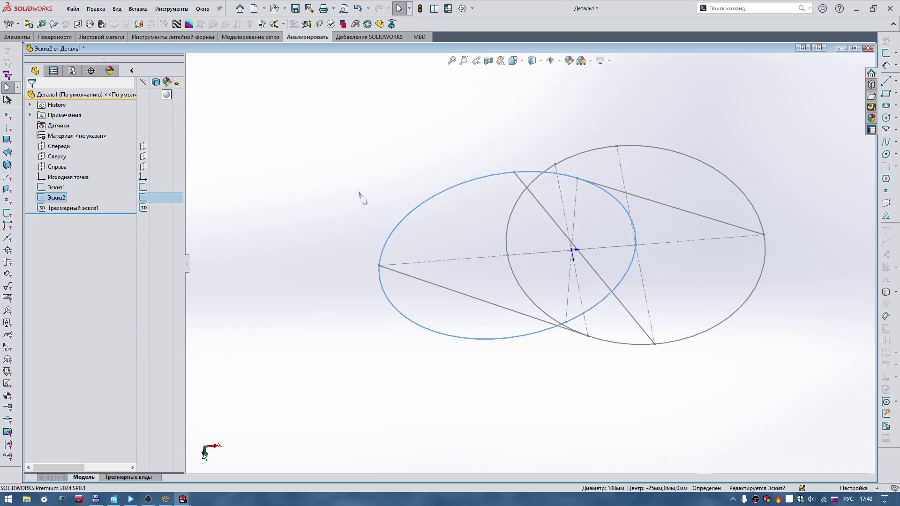
right_click_drag(299, 234, 274, 237)
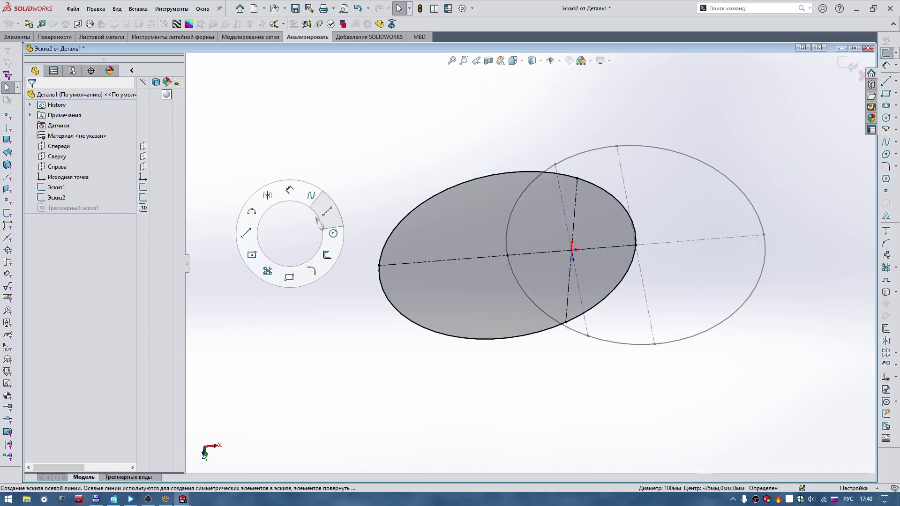
left_click(514, 173)
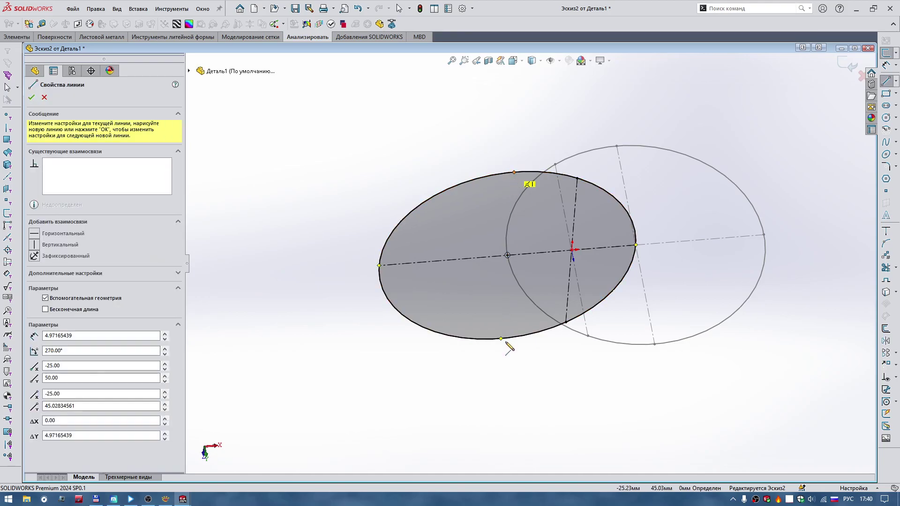
left_click(501, 338)
key("Escape")
key("Escape")
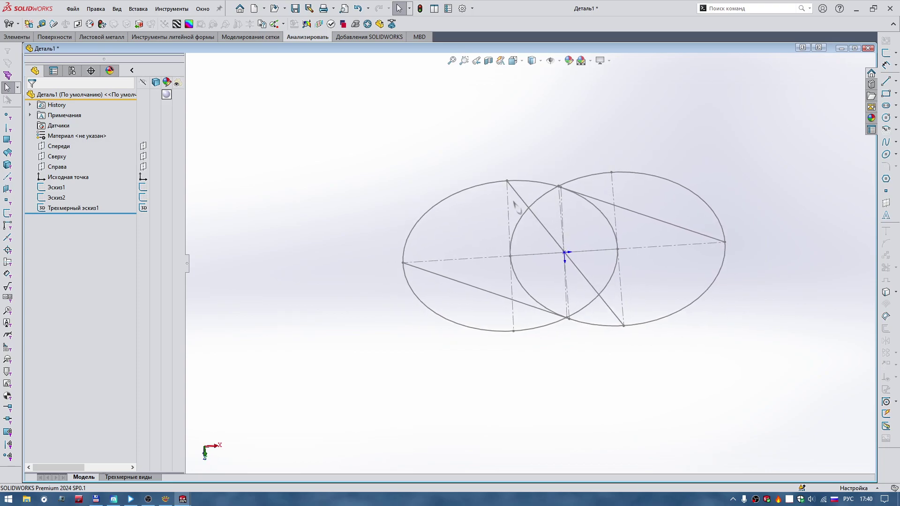
Edit Трехмерный эскиз1 and inspect the diagonal line's top endpoint relation Вдоль Z6.
left_click(517, 197)
left_click(544, 153)
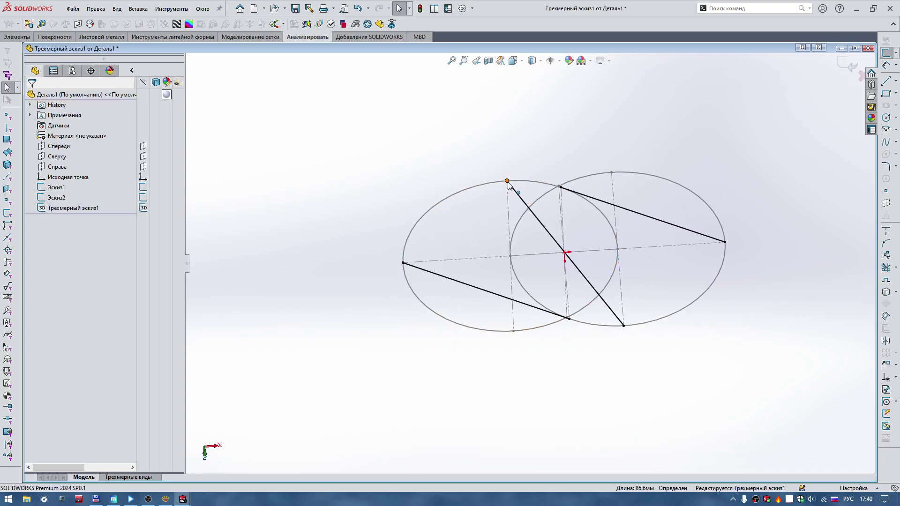
left_click(507, 181)
left_click(46, 125)
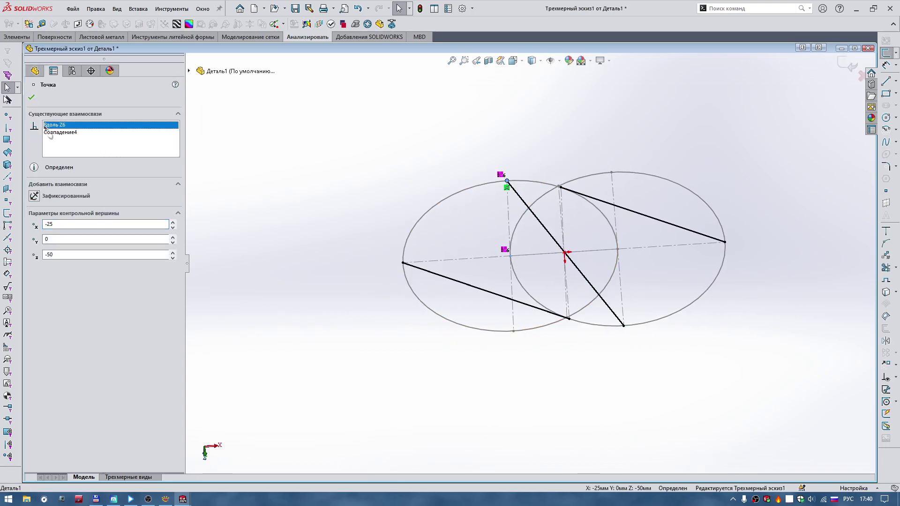
left_click(517, 194)
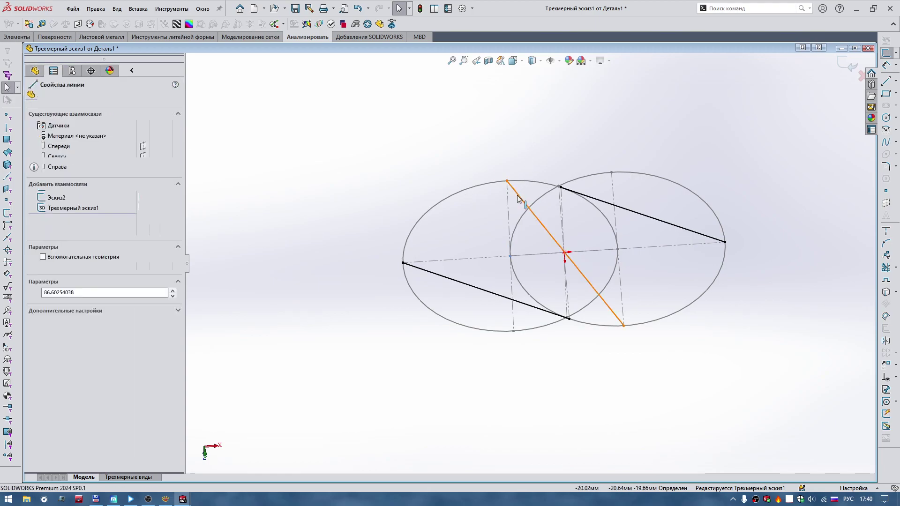
Delete the diagonal ruling line, redraw it to the circle's top point, and close the sketch.
right_click_drag(516, 195, 509, 472)
mouse_move(493, 415)
right_mouse_down()
mouse_move(524, 404)
mouse_move(451, 415)
right_mouse_up()
left_click_drag(624, 325, 506, 180)
key("Escape")
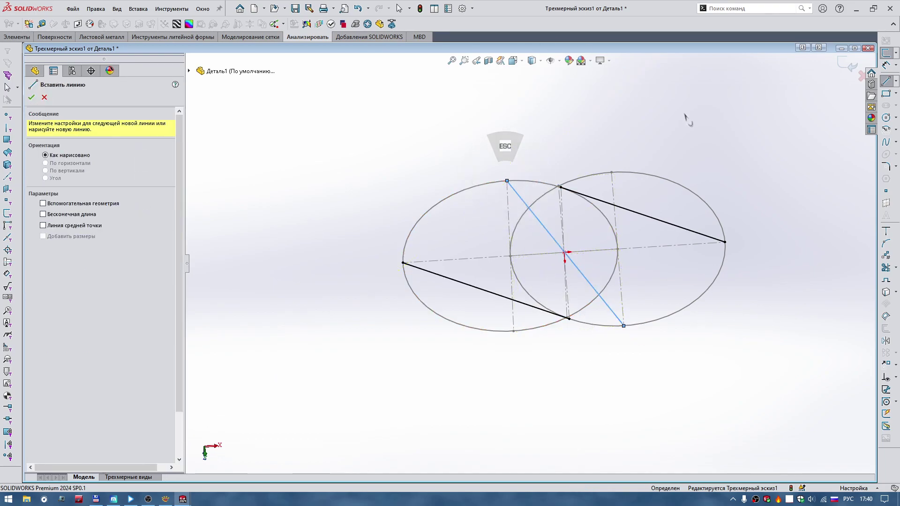
key("Escape")
left_click(849, 64)
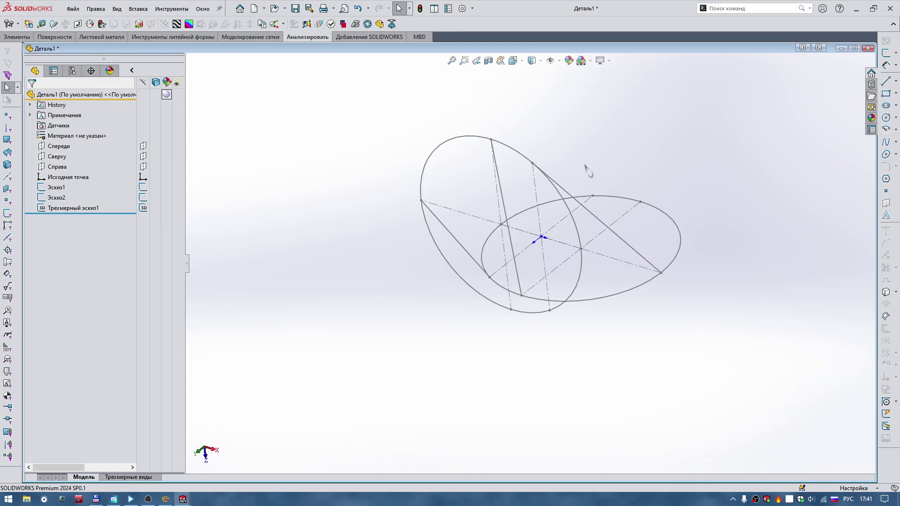
Roll the Олоид model back to inspect Граница - Поверхность2, then minimize it to Деталь1.
left_click(433, 14)
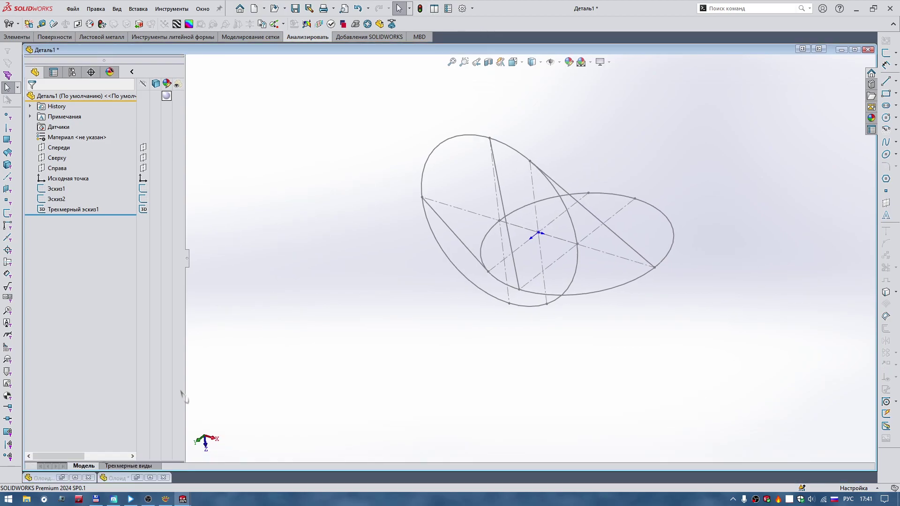
left_click(139, 477)
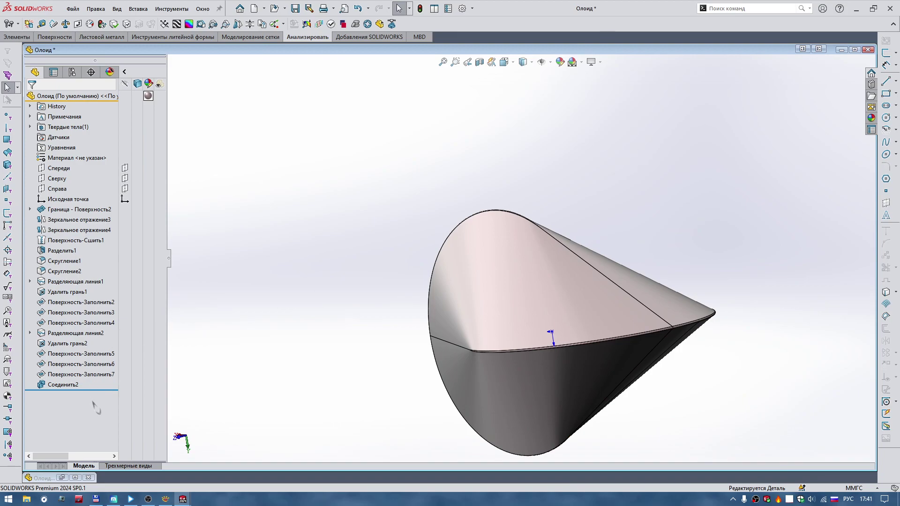
left_click_drag(97, 391, 102, 245)
left_click(506, 273)
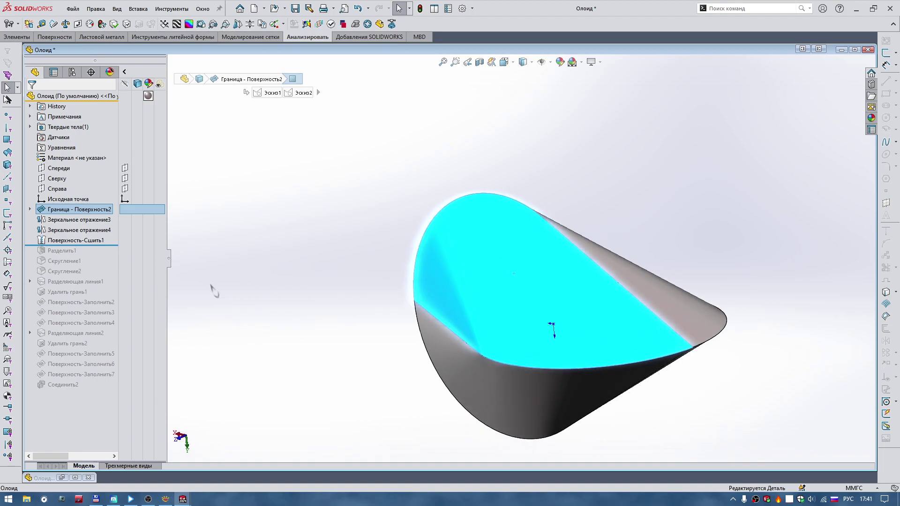
middle_click_drag(212, 289, 258, 286)
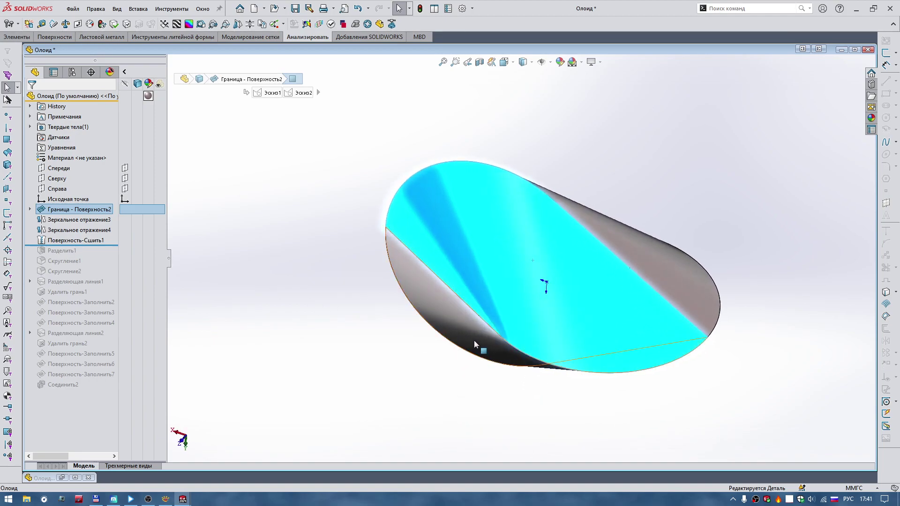
mouse_move(475, 345)
middle_mouse_down()
mouse_move(514, 357)
mouse_move(524, 347)
middle_mouse_up()
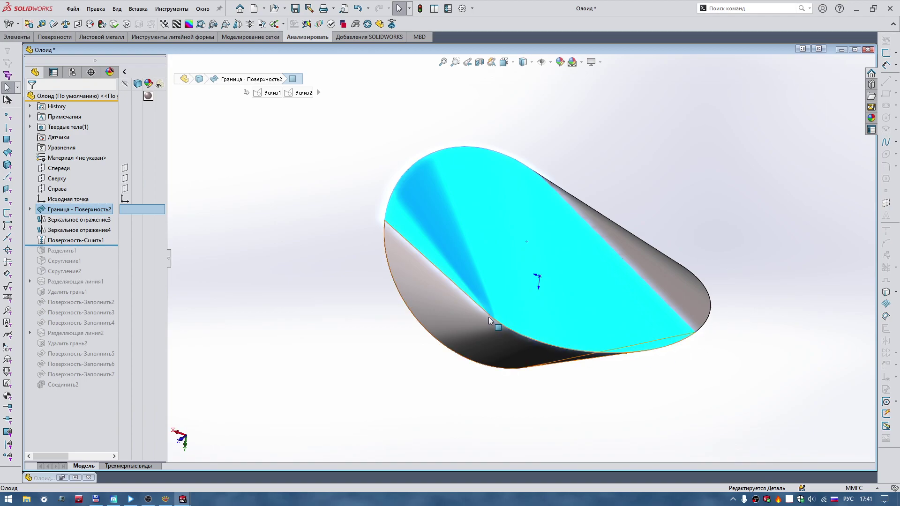
left_click(815, 86)
left_click(842, 50)
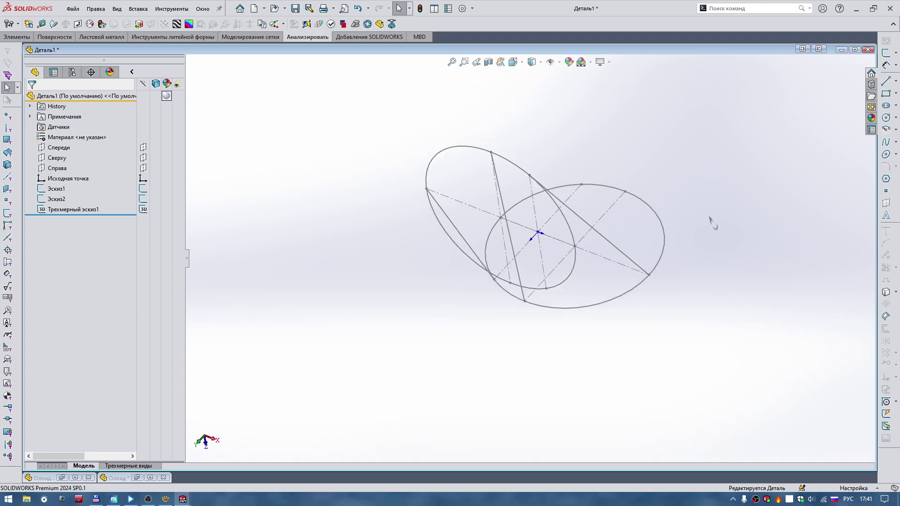
Briefly open the first circle's sketch Эскиз1 for editing and close it again.
middle_click_drag(712, 224, 707, 237)
left_click(689, 250)
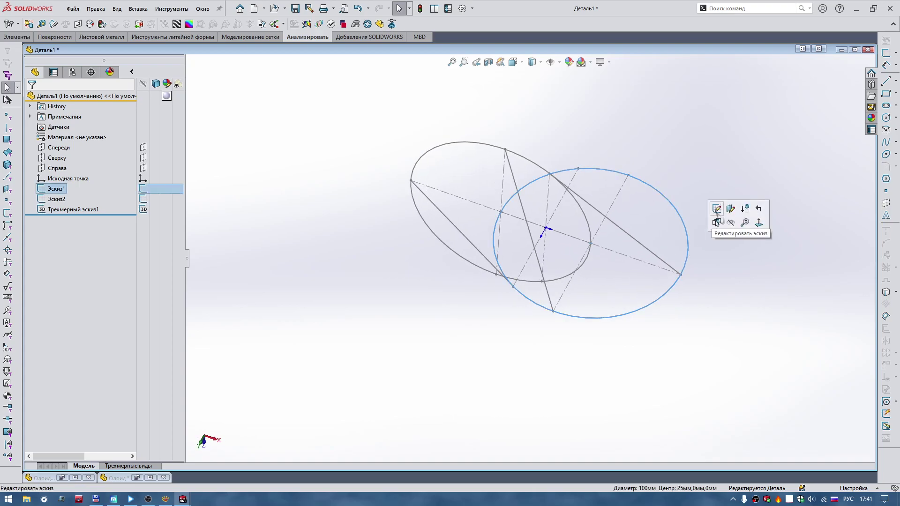
left_click(717, 207)
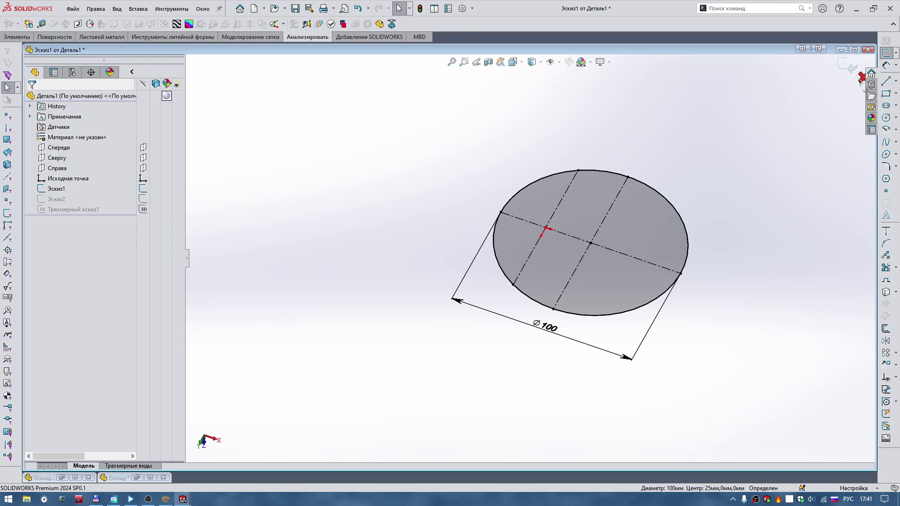
left_click(861, 77)
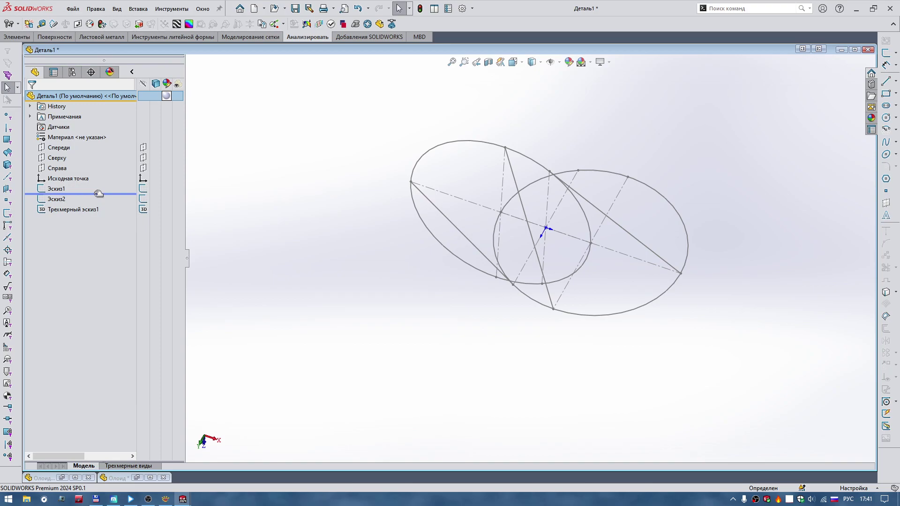
Roll back below Эскиз1, edit it, then Roll to End and orbit the view.
left_click_drag(98, 193, 99, 193)
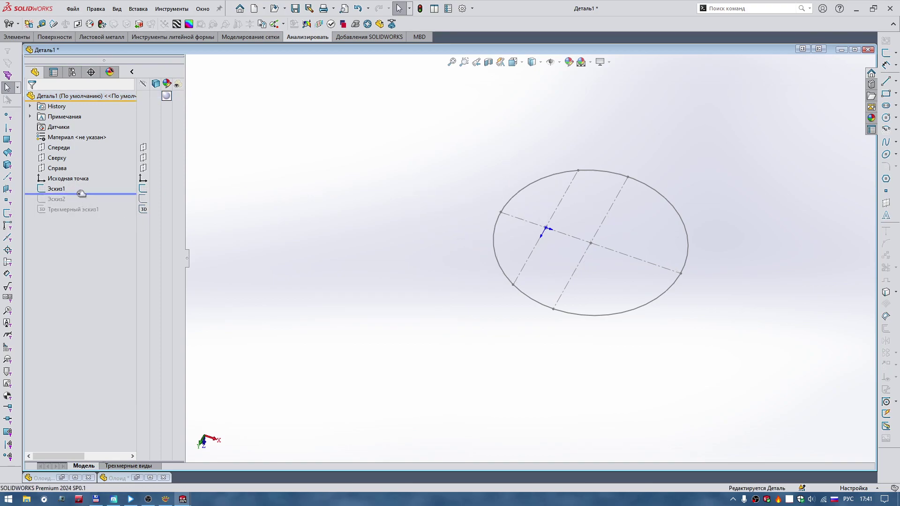
left_click(49, 191)
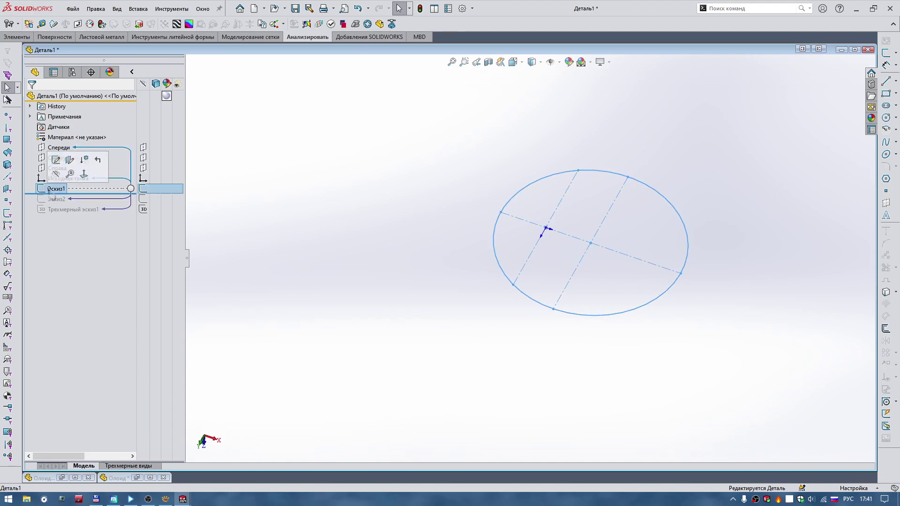
left_click(57, 169)
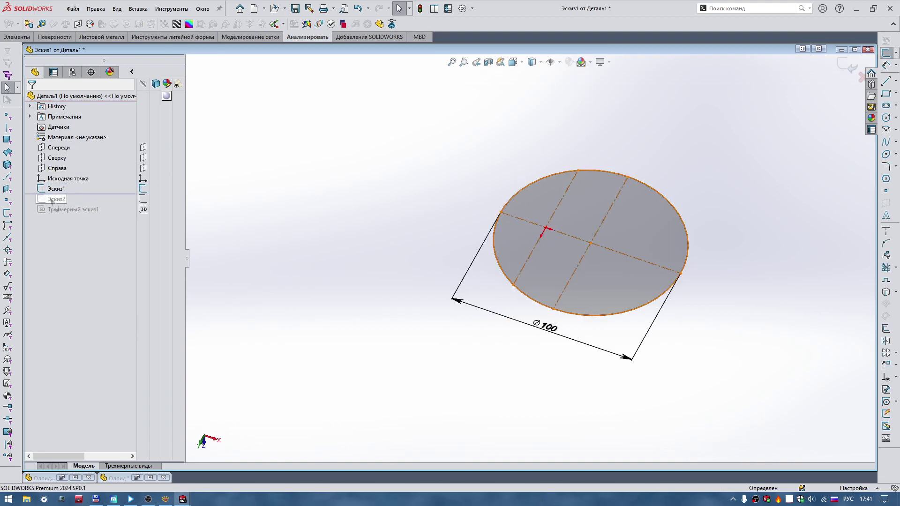
right_click(54, 203)
left_click(74, 207)
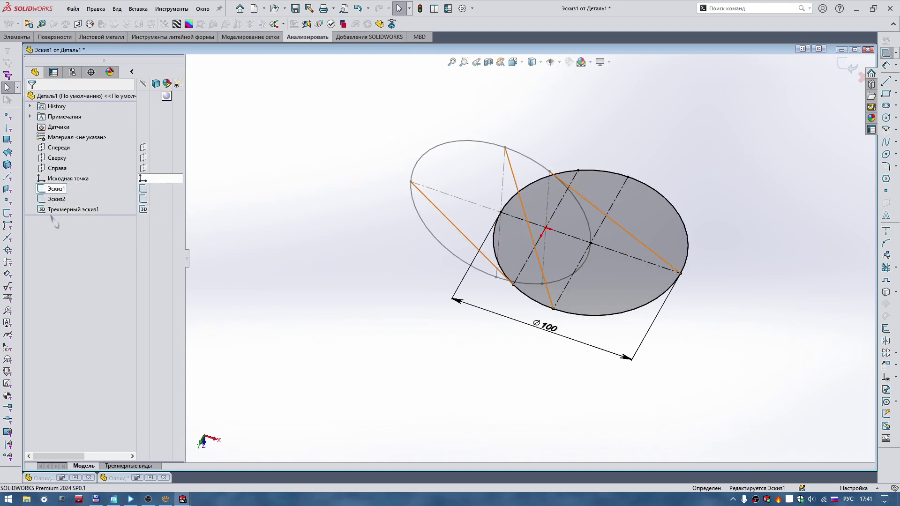
middle_click_drag(483, 161, 398, 253)
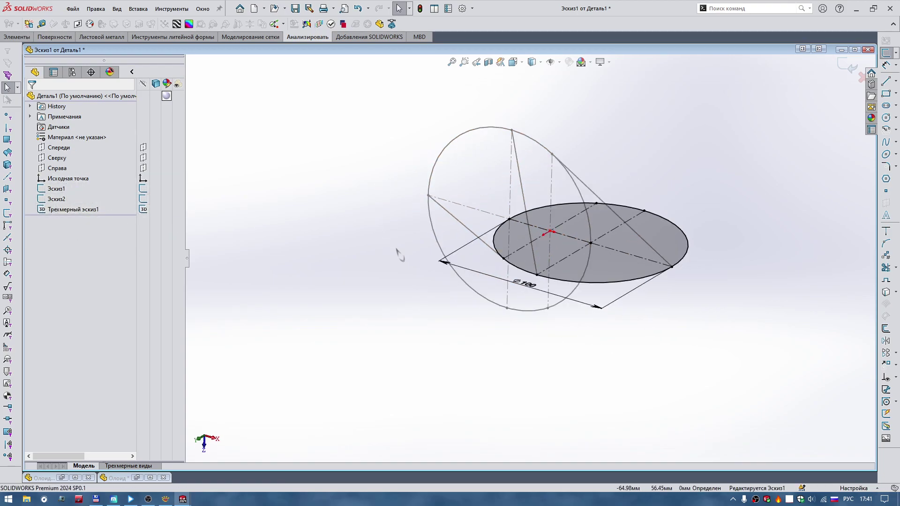
scroll(543, 246, "down", 3)
middle_click_drag(546, 247, 563, 164)
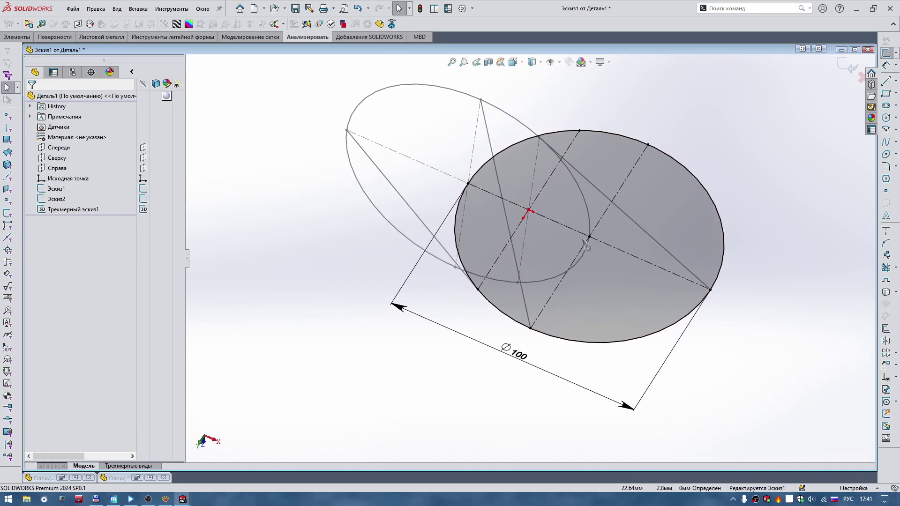
mouse_move(240, 153)
middle_mouse_down()
mouse_move(305, 201)
mouse_move(357, 145)
mouse_move(193, 195)
mouse_move(306, 192)
mouse_move(287, 246)
middle_mouse_up()
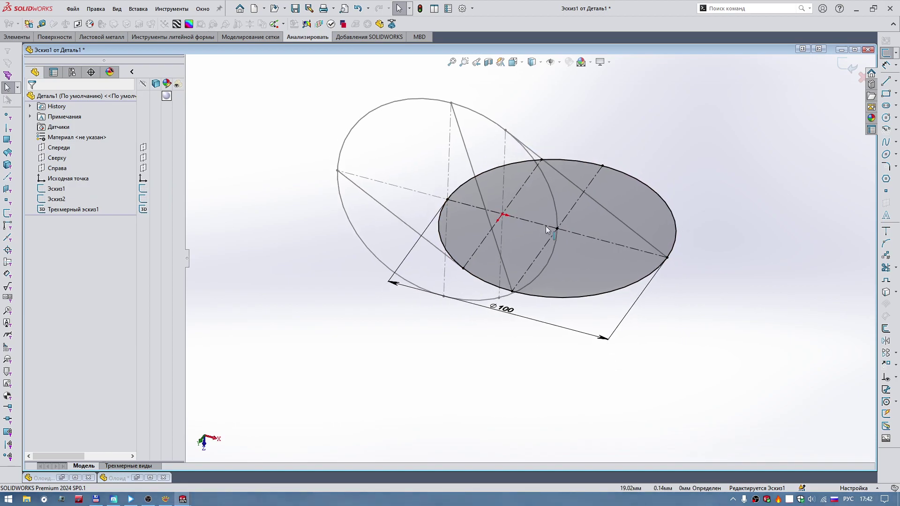
mouse_move(545, 226)
middle_mouse_down()
mouse_move(554, 231)
mouse_move(554, 221)
middle_mouse_up()
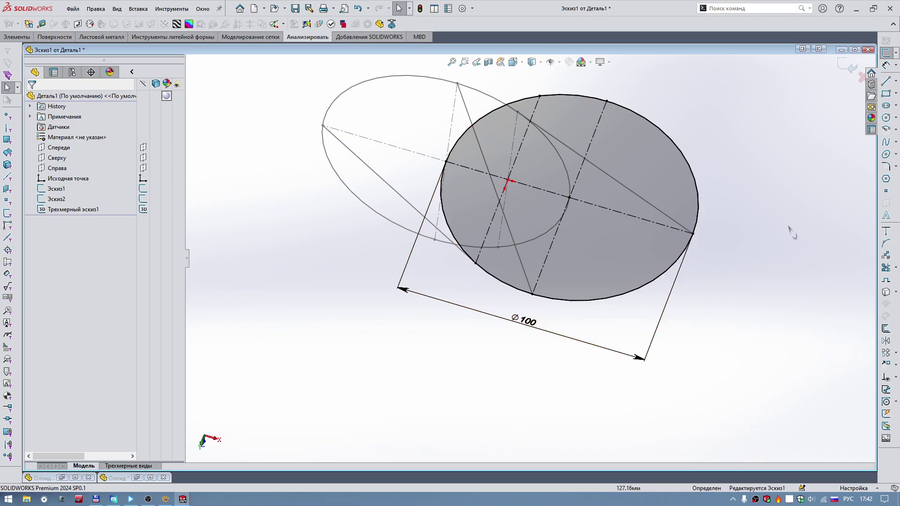
Split the Эскиз1 circle at its lower point and make its upper arc construction geometry.
left_click(886, 243)
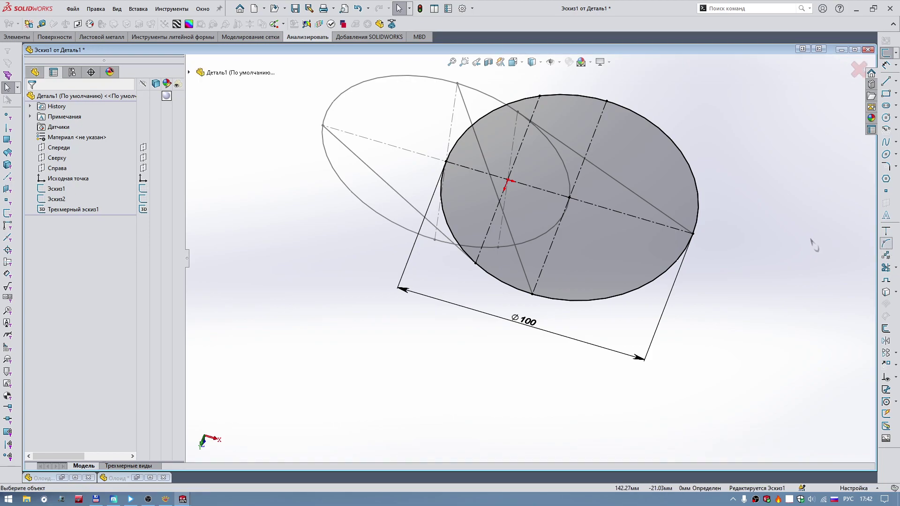
left_click(694, 234)
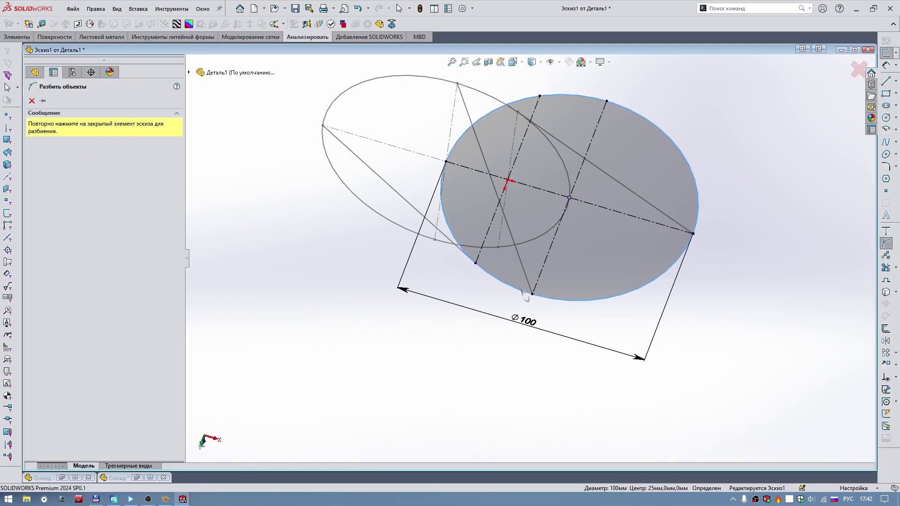
left_click(475, 263)
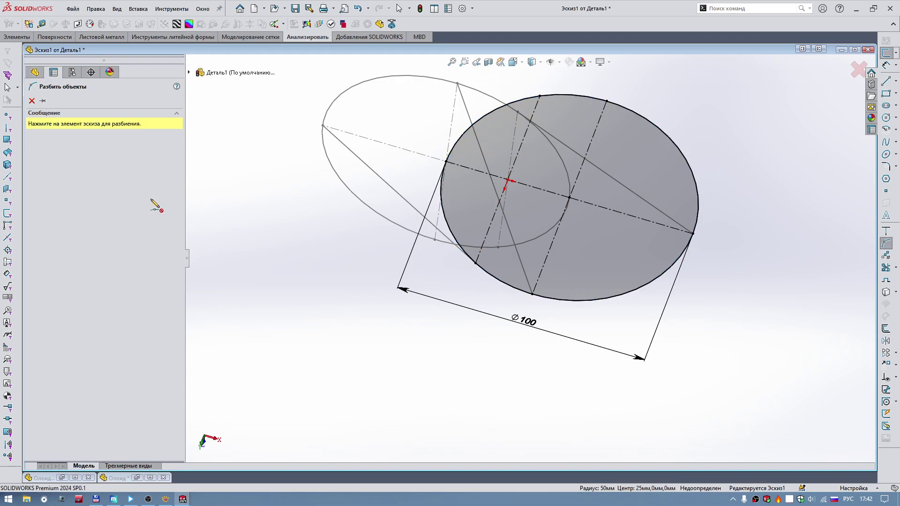
left_click(31, 101)
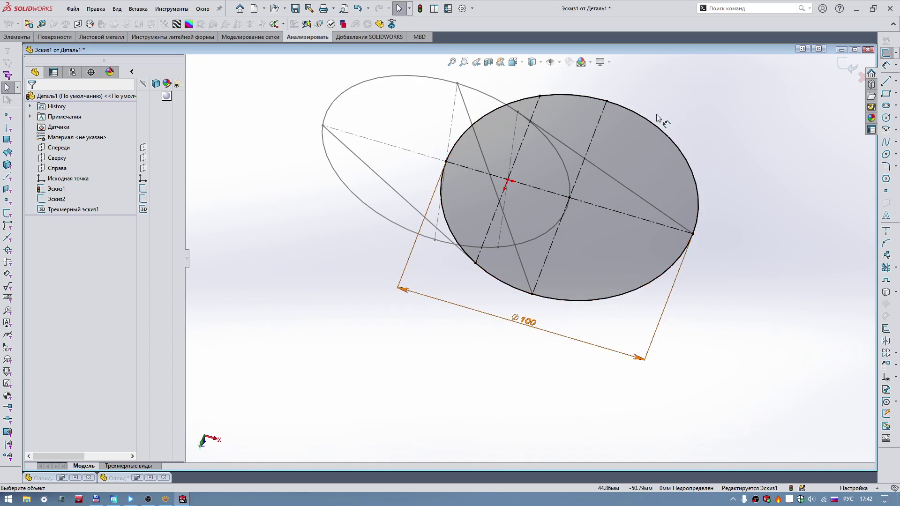
left_click(652, 127)
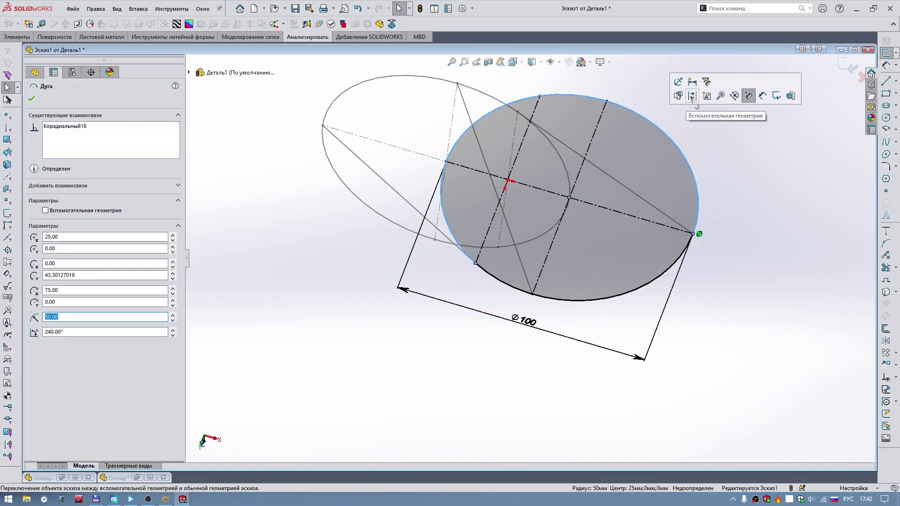
left_click(686, 96)
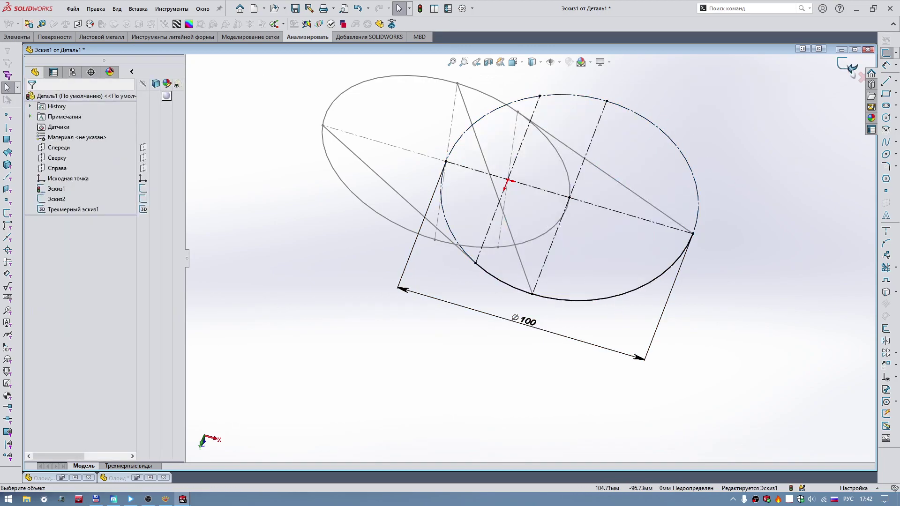
left_click(849, 66)
Orbit to see both circles and briefly open and close Эскиз2.
mouse_move(727, 185)
middle_mouse_down()
mouse_move(454, 254)
mouse_move(424, 302)
middle_mouse_up()
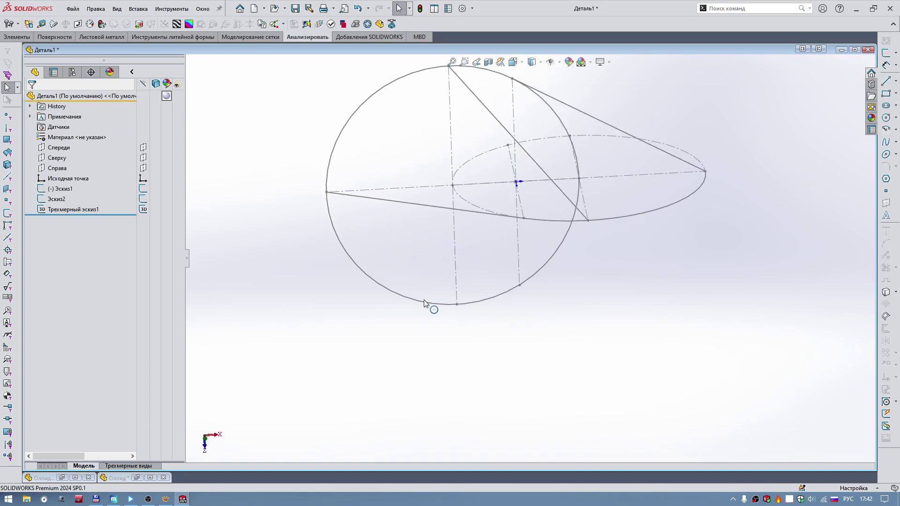
left_click(424, 303)
left_click(463, 261)
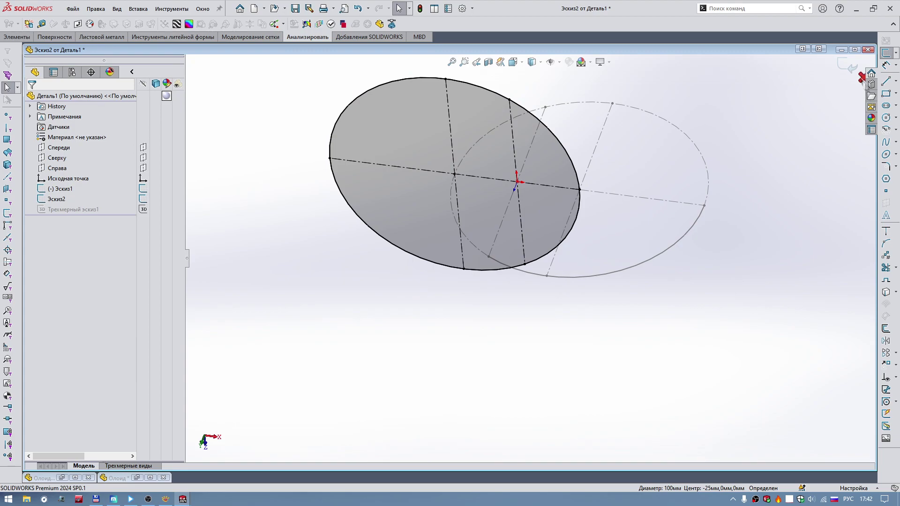
left_click(849, 67)
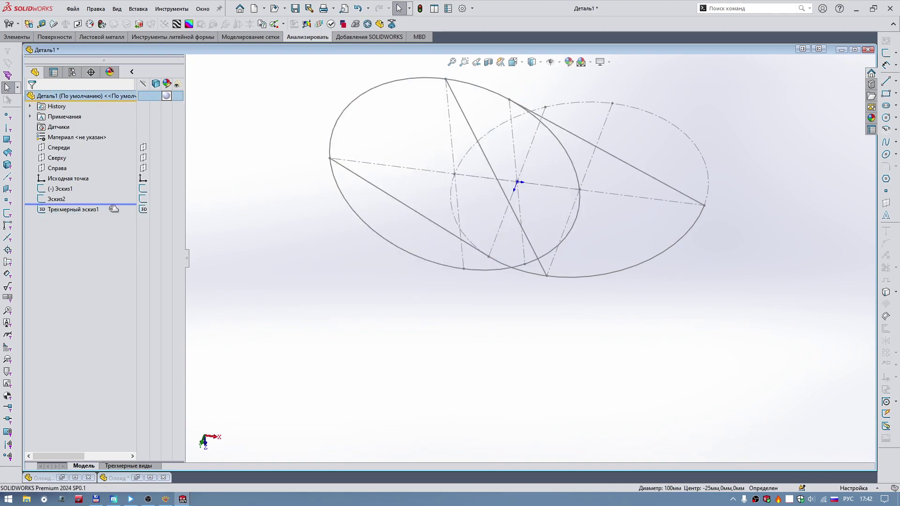
Edit Эскиз2 with the 3D ruling-line sketch shown, viewing the second circle face-on.
left_click(118, 199)
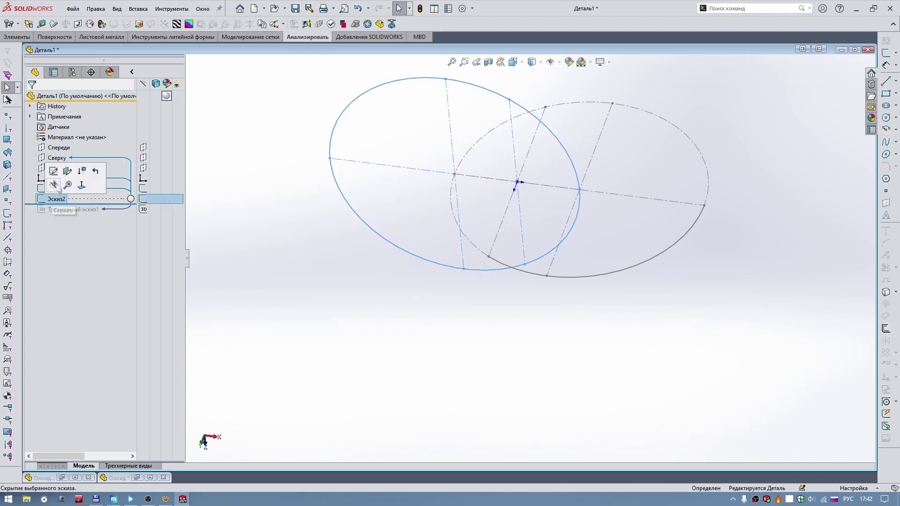
left_click(57, 177)
right_click(85, 209)
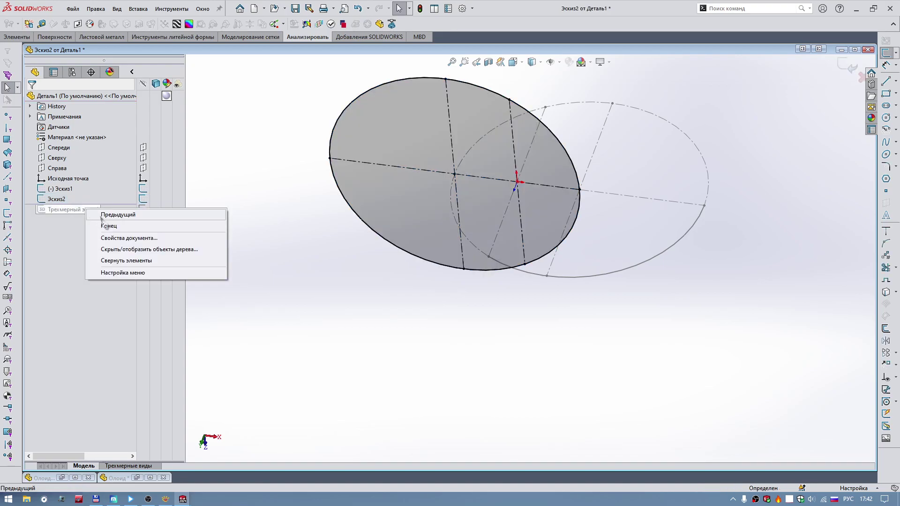
left_click(98, 216)
middle_click_drag(229, 243, 313, 205)
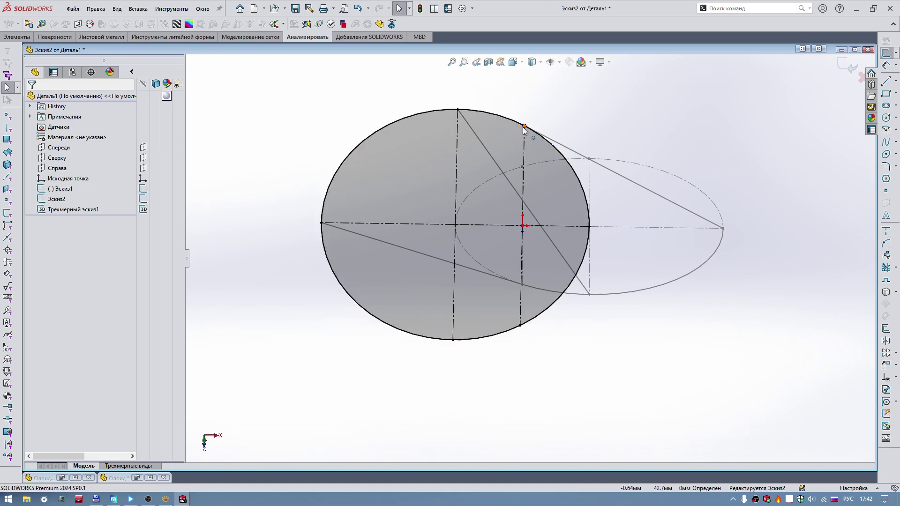
Split the circle at the ruling-line end and left vertex; make the lower-right arc construction.
left_click(886, 243)
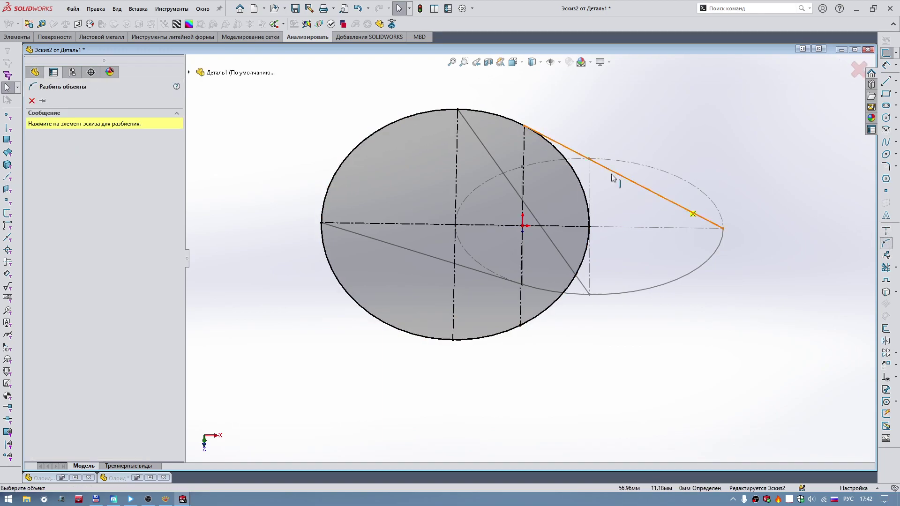
left_click(524, 126)
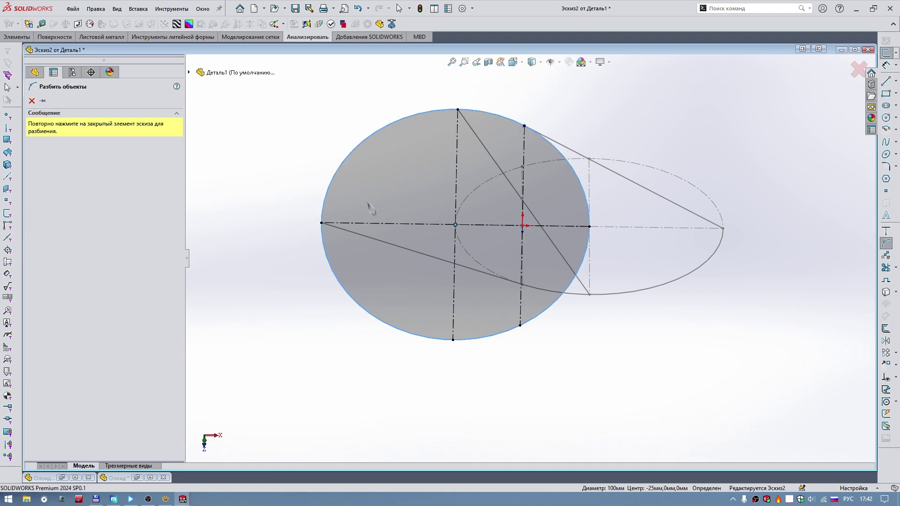
left_click(321, 223)
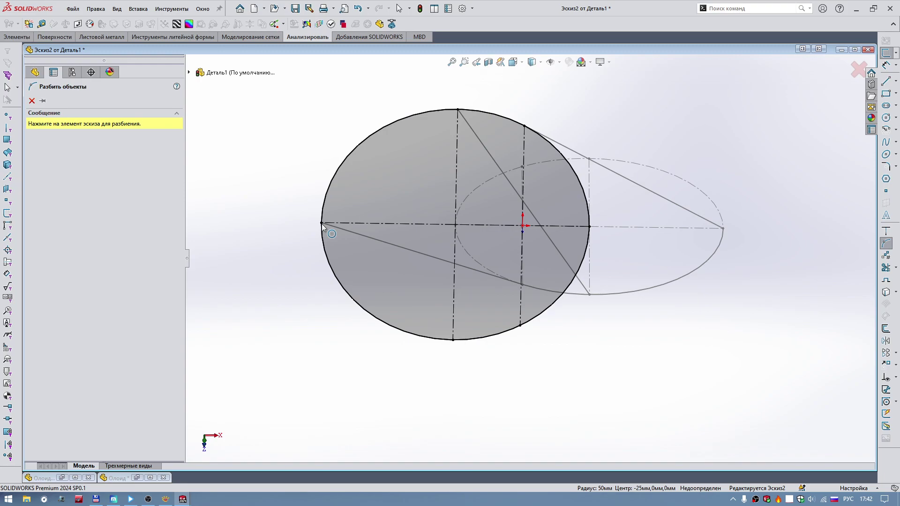
right_click_drag(322, 223, 321, 164)
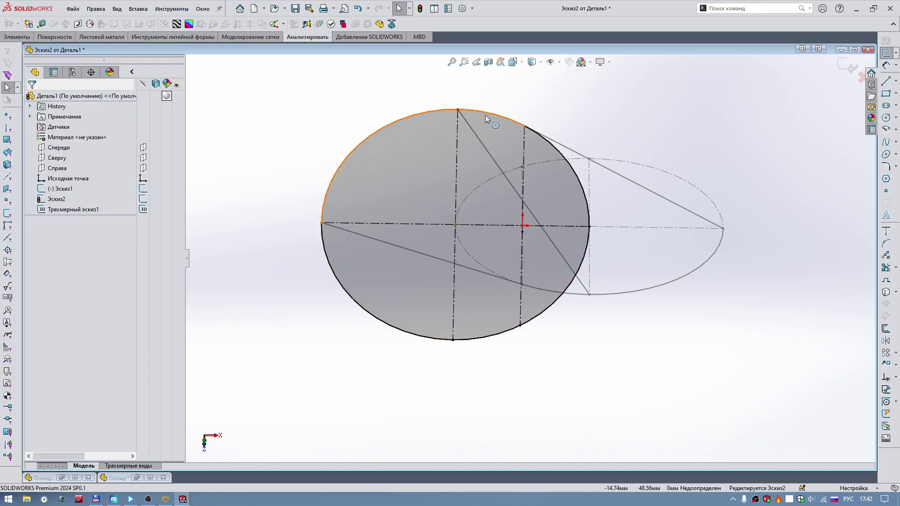
left_click(492, 337)
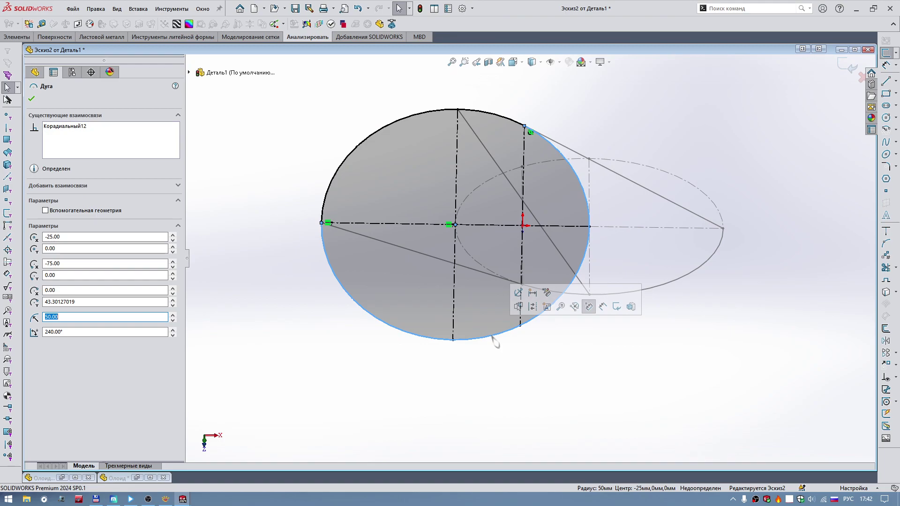
left_click(533, 307)
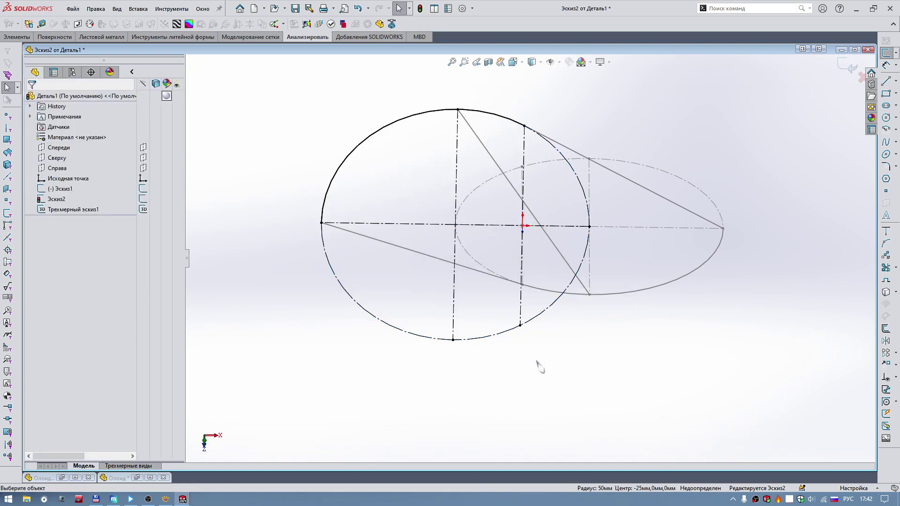
left_click(850, 67)
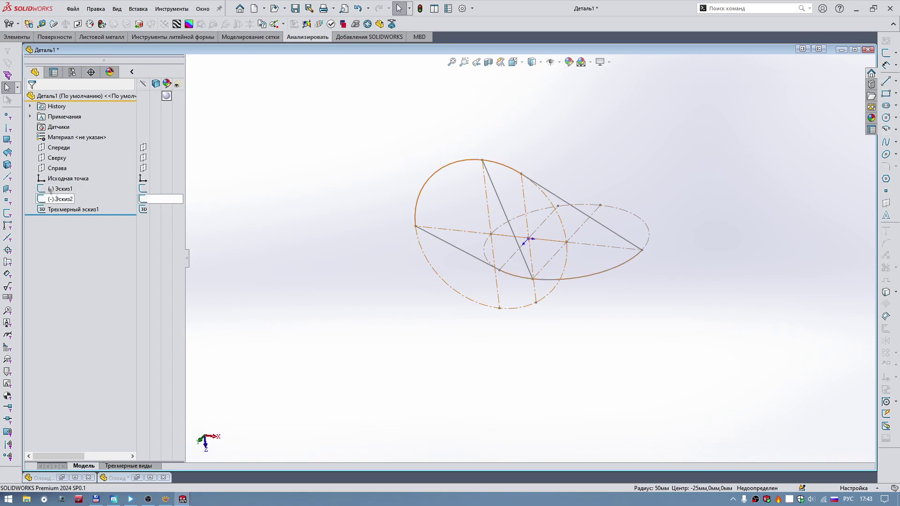
In Эскиз1, check the open arc's right endpoint and its construction line, then exit.
left_click(56, 199)
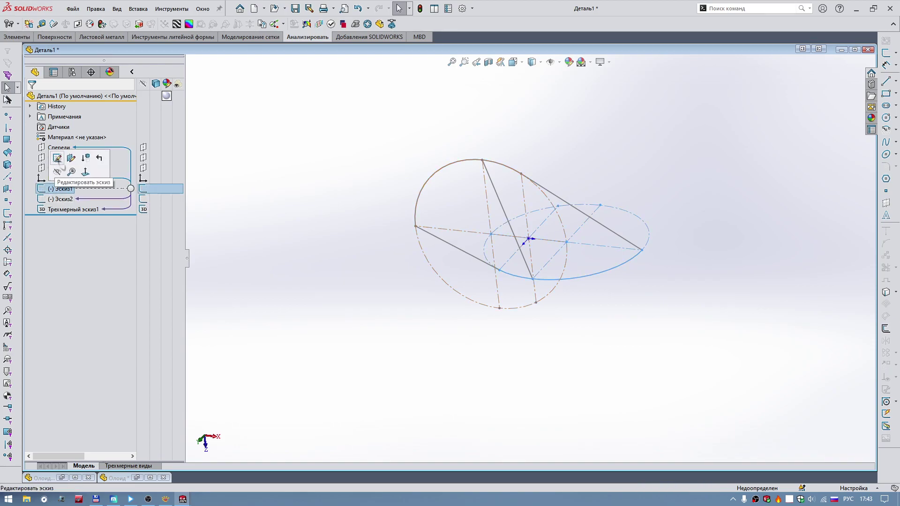
left_click(57, 158)
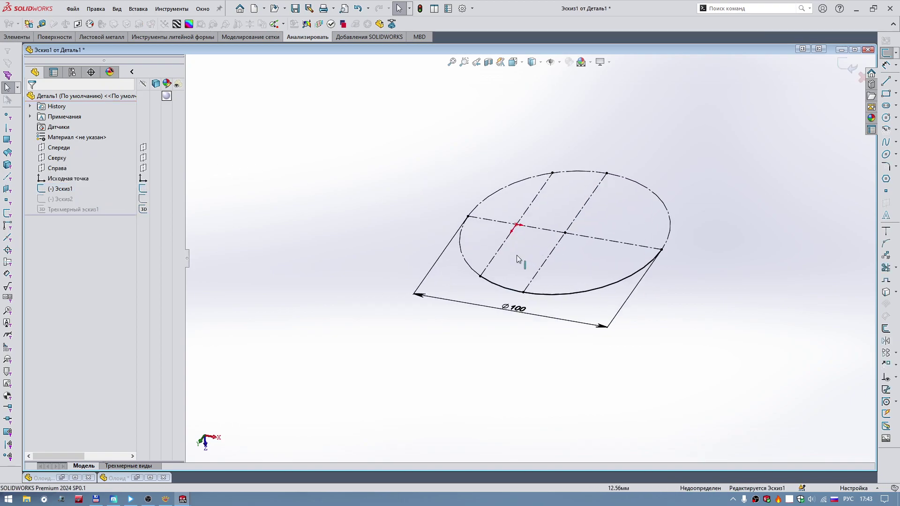
left_click(465, 287)
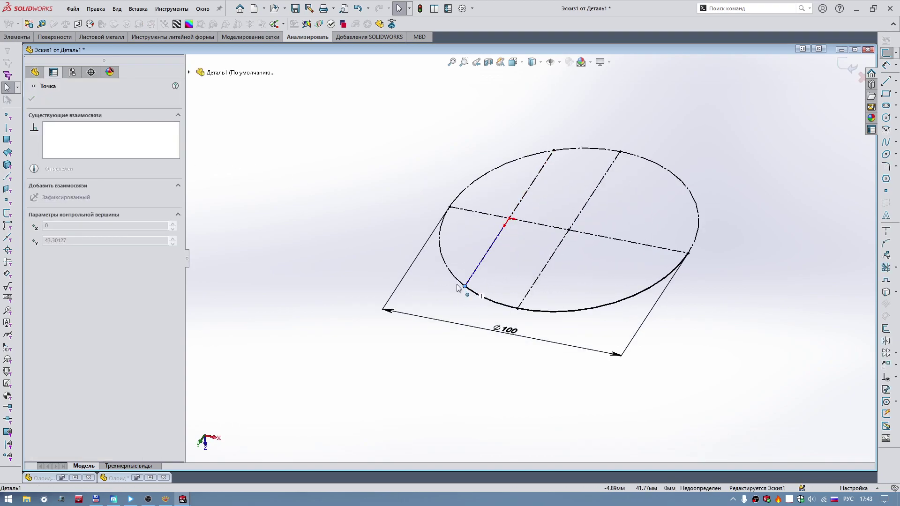
left_click(689, 254)
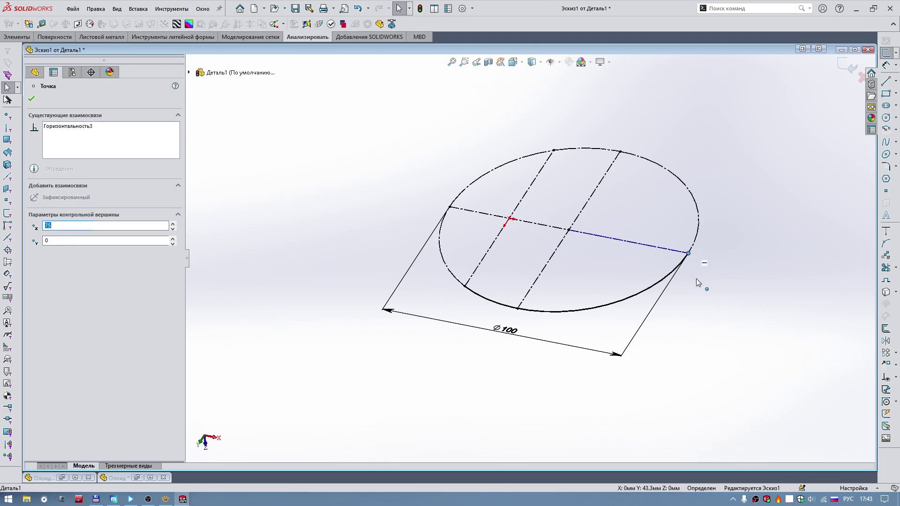
key("ctrl+b")
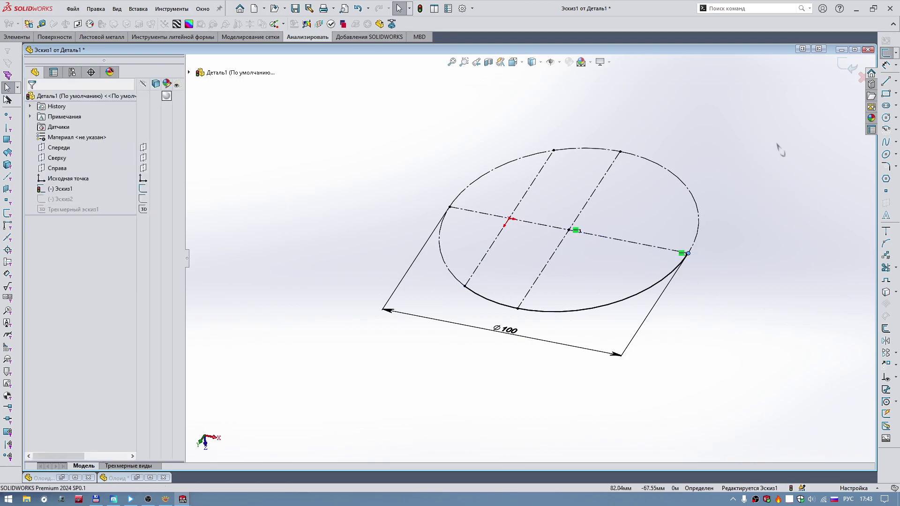
In Эскиз2, check the split points and the open arc's left endpoint, then exit.
left_click(60, 199)
left_click(119, 178)
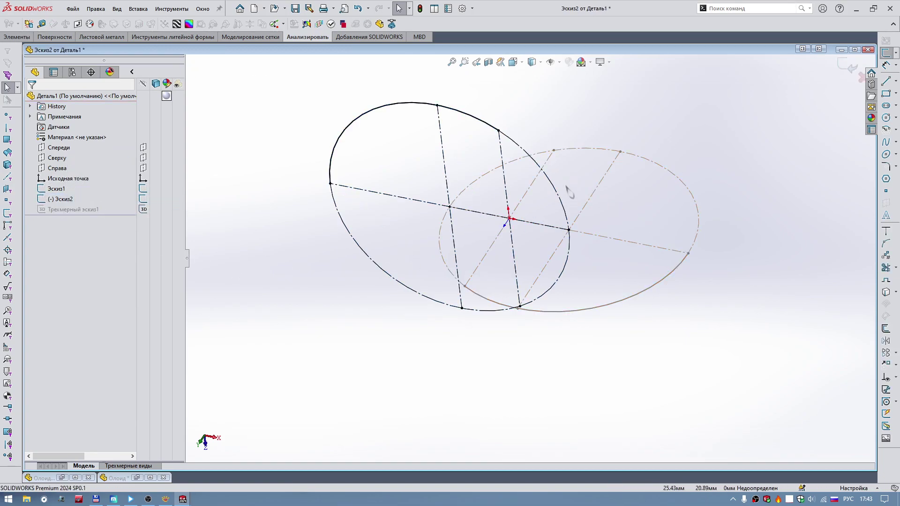
left_click(498, 131)
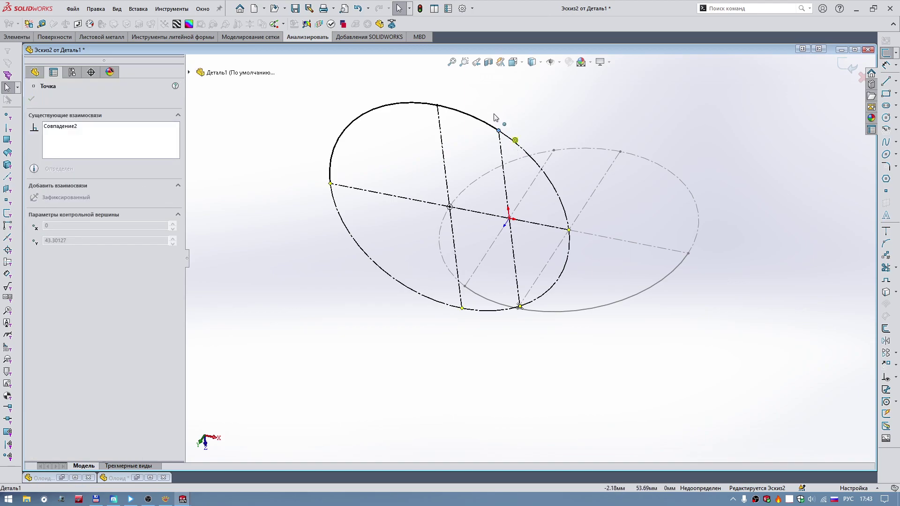
left_click(396, 157)
left_click(330, 185)
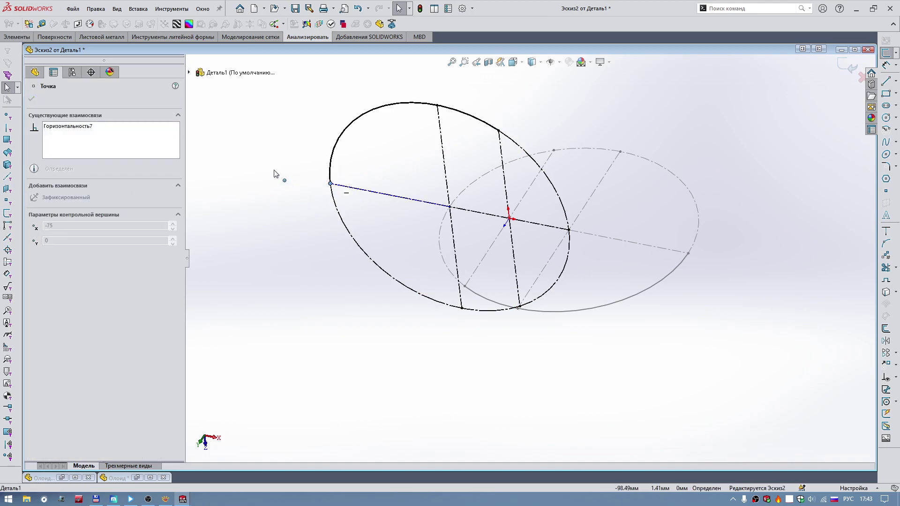
left_click(850, 66)
left_click(851, 66)
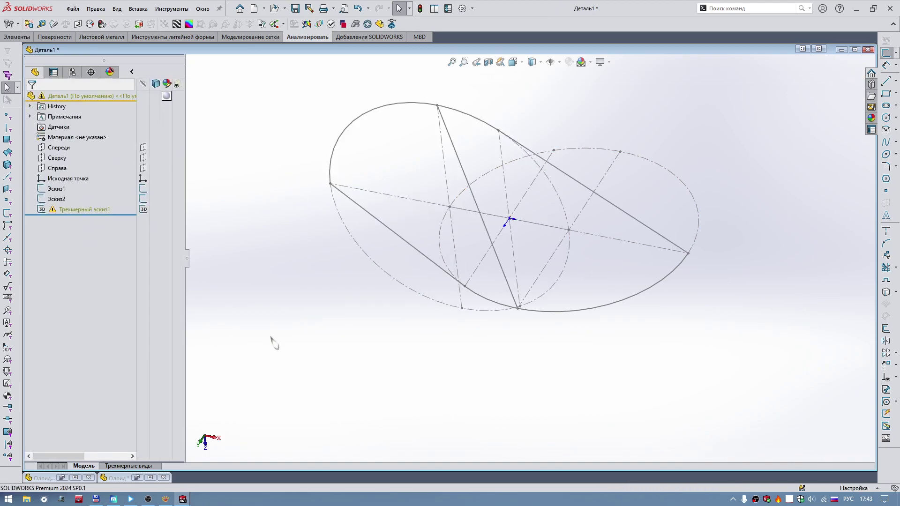
Replace the ruling line end's old Coincident relation with one to Точка13@Эскиз2.
double_click(84, 209)
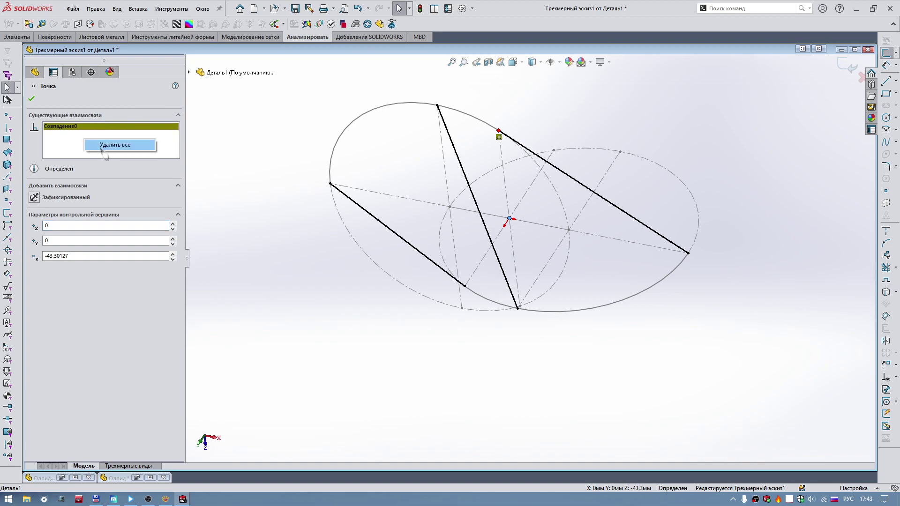
left_click(120, 149)
left_click(498, 131)
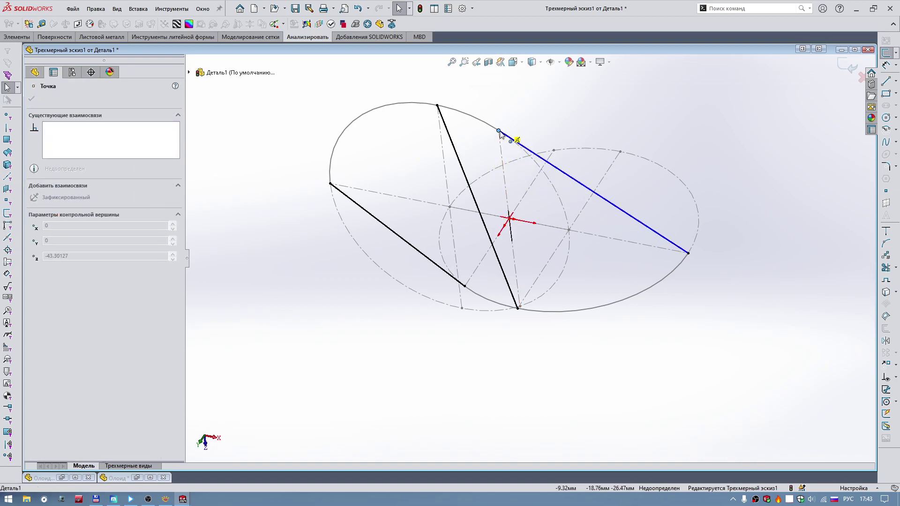
left_click(532, 100, "ctrl")
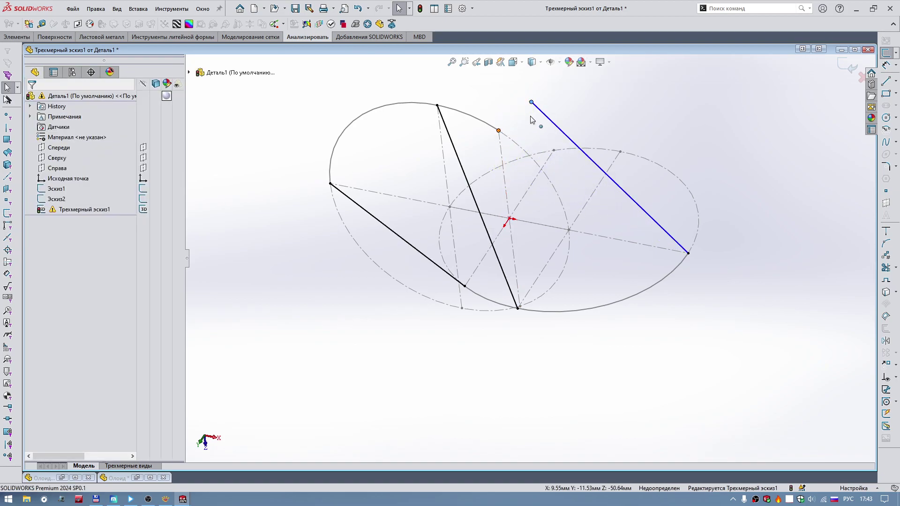
left_click(567, 91)
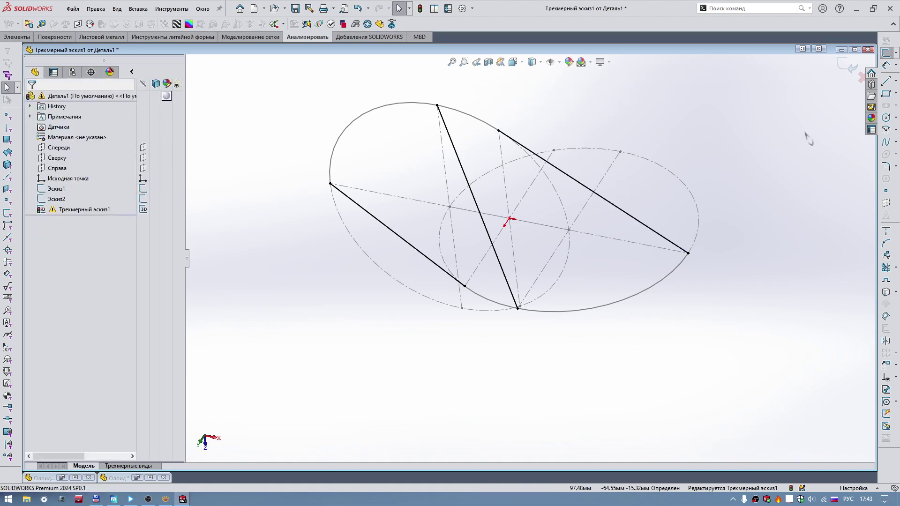
right_click_drag(770, 133, 769, 118)
mouse_move(241, 312)
middle_mouse_down()
mouse_move(361, 277)
mouse_move(370, 113)
middle_mouse_up()
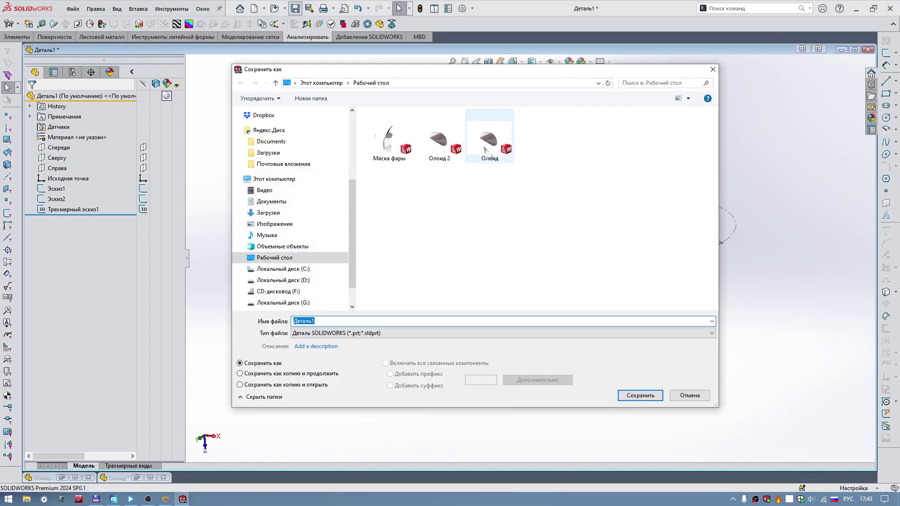
Save the part to the Desktop as 'Олоид 3'.
left_click(488, 148)
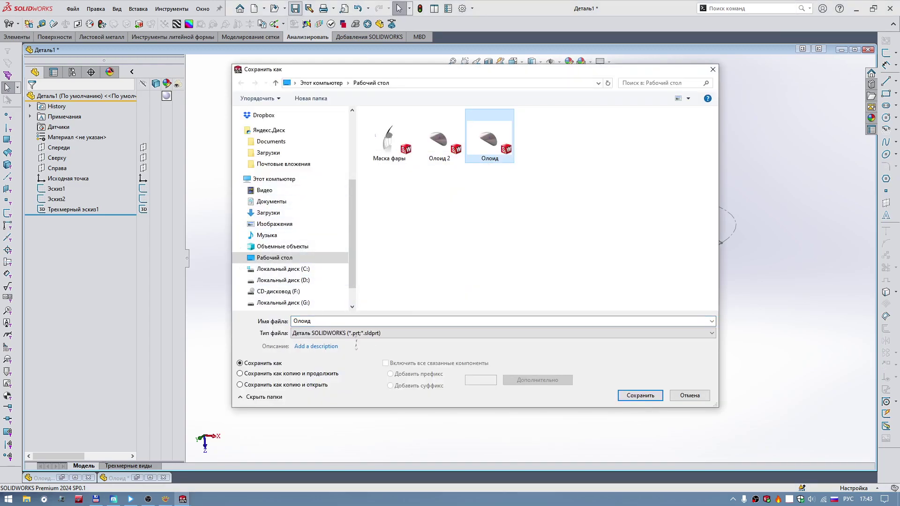
double_click(341, 321)
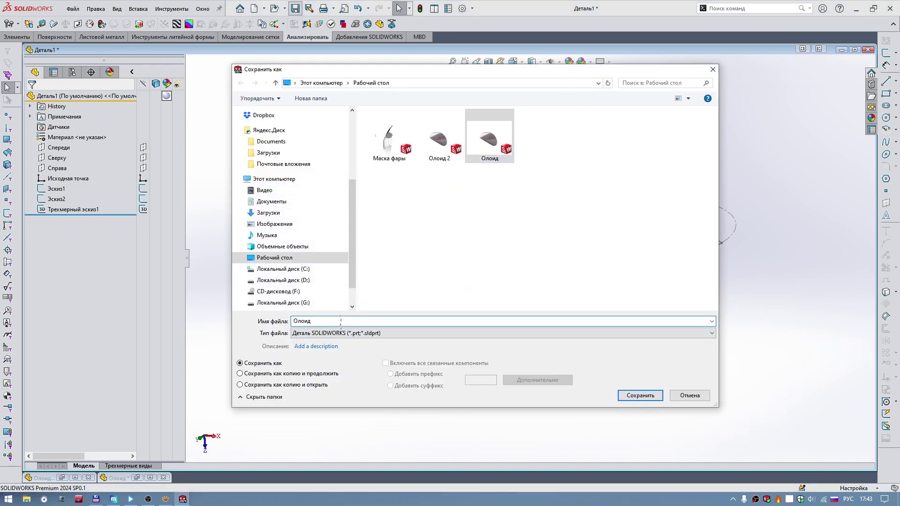
type("3")
key("Return")
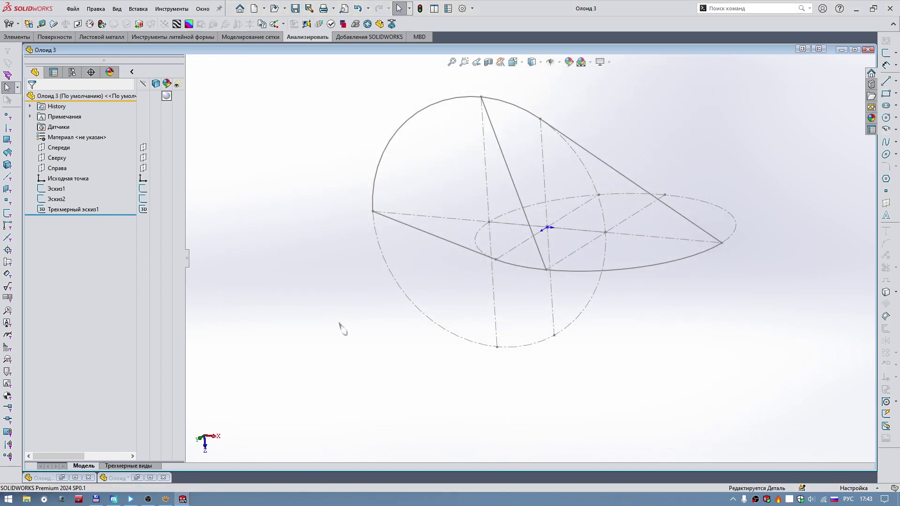
Orbit around the circles and ruling lines to inspect the sketch geometry.
middle_click_drag(338, 307, 531, 283)
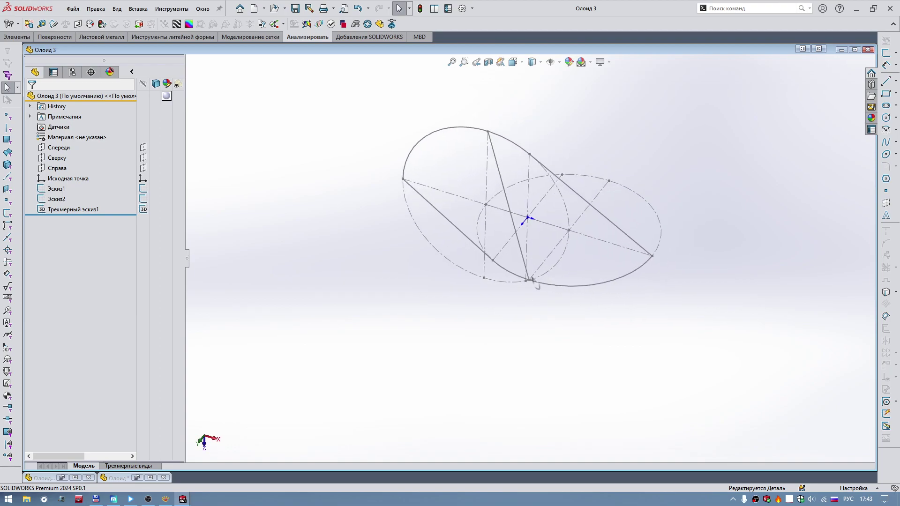
mouse_move(531, 283)
middle_mouse_down()
mouse_move(537, 274)
mouse_move(483, 202)
mouse_move(592, 301)
mouse_move(528, 161)
mouse_move(509, 189)
middle_mouse_up()
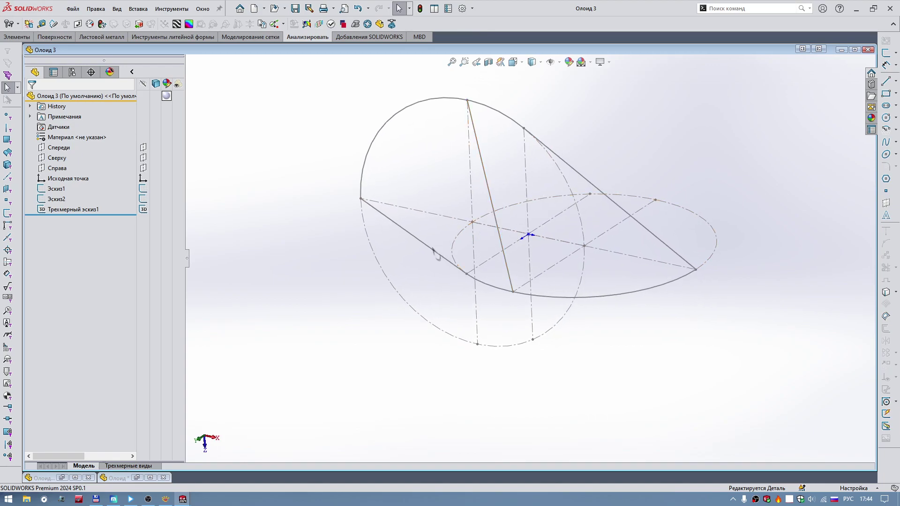
middle_click_drag(415, 250, 332, 270)
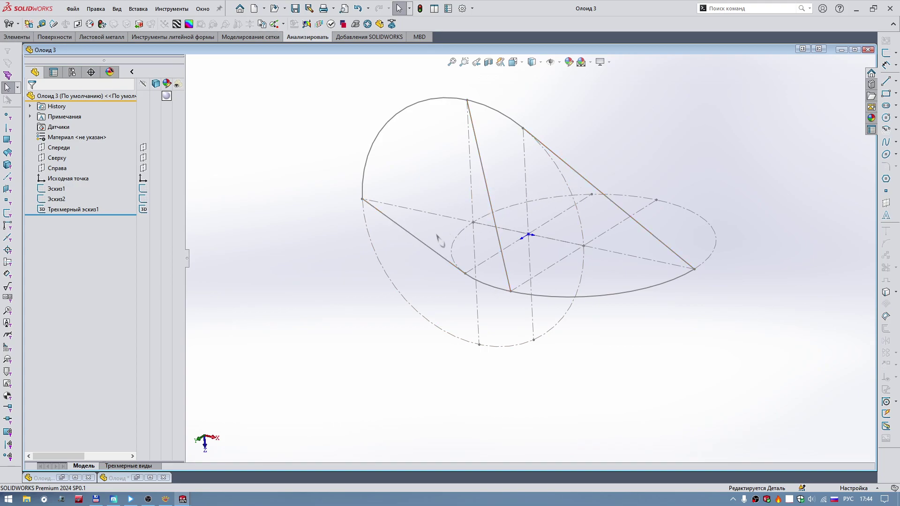
mouse_move(415, 244)
middle_mouse_down()
mouse_move(506, 191)
mouse_move(511, 209)
middle_mouse_up()
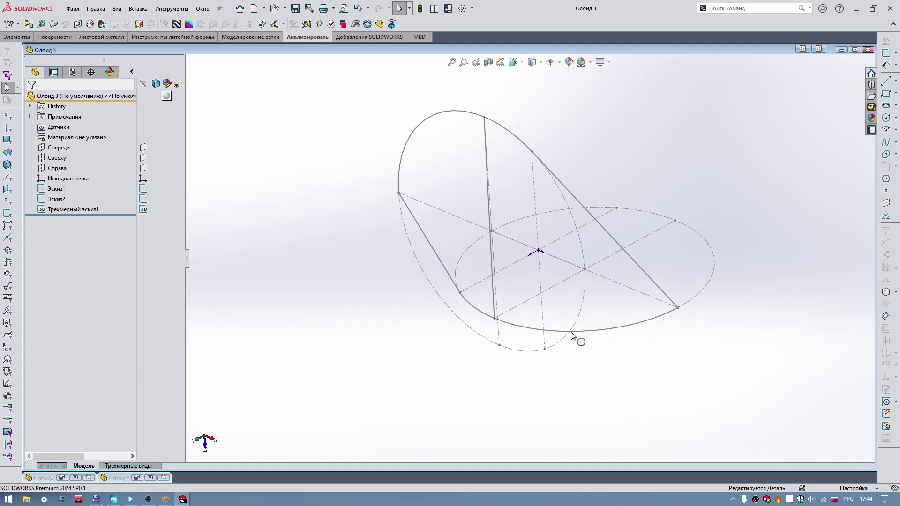
mouse_move(557, 282)
middle_mouse_down()
mouse_move(575, 313)
mouse_move(572, 329)
mouse_move(544, 334)
middle_mouse_up()
mouse_move(494, 115)
middle_mouse_down()
mouse_move(512, 227)
mouse_move(497, 175)
middle_mouse_up()
Open Трехмерный эскиз1 for editing from a ruling line and view the lower arc.
left_click(491, 175)
left_click(519, 129)
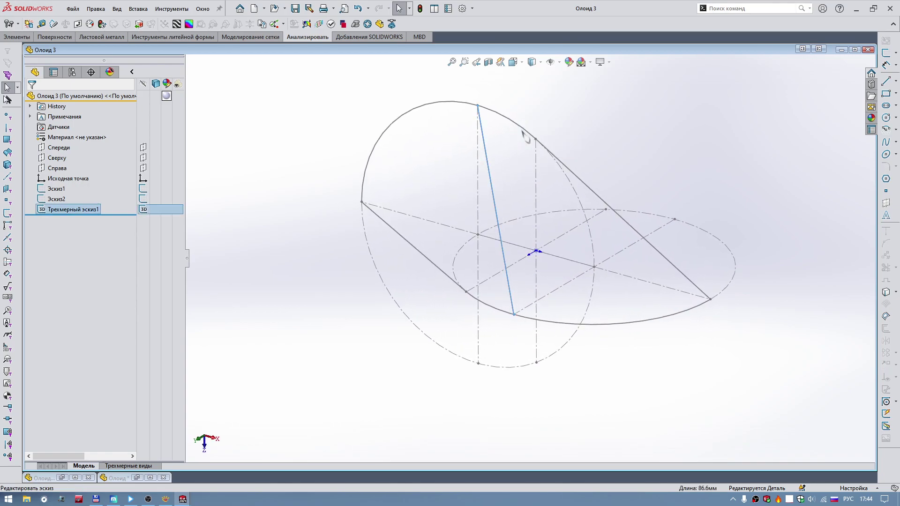
mouse_move(285, 183)
middle_mouse_down()
mouse_move(363, 195)
mouse_move(438, 317)
mouse_move(453, 147)
mouse_move(466, 256)
mouse_move(450, 148)
middle_mouse_up()
mouse_move(463, 258)
middle_mouse_down()
mouse_move(488, 295)
mouse_move(510, 277)
middle_mouse_up()
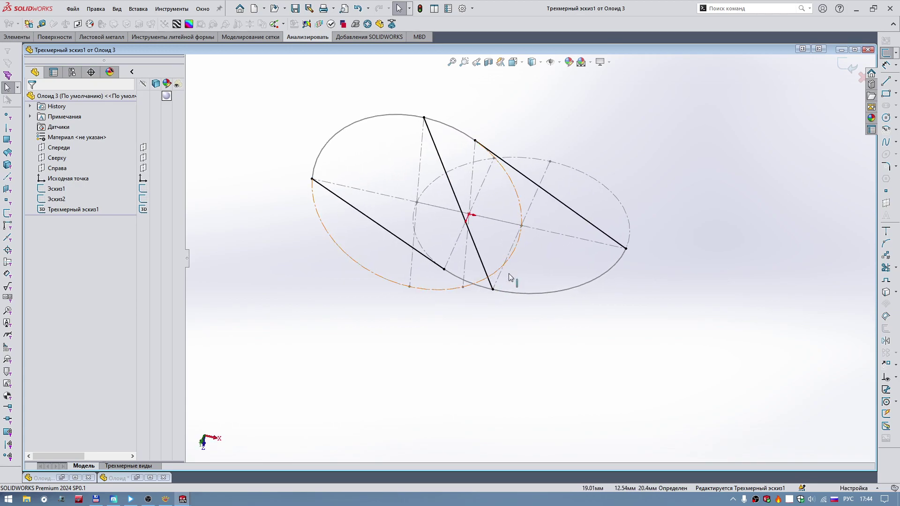
Draw two construction chords along the lower arc and make them Equal.
mouse_move(482, 209)
middle_mouse_down()
mouse_move(538, 281)
mouse_move(559, 342)
mouse_move(480, 378)
middle_mouse_up()
right_click_drag(480, 377, 513, 345)
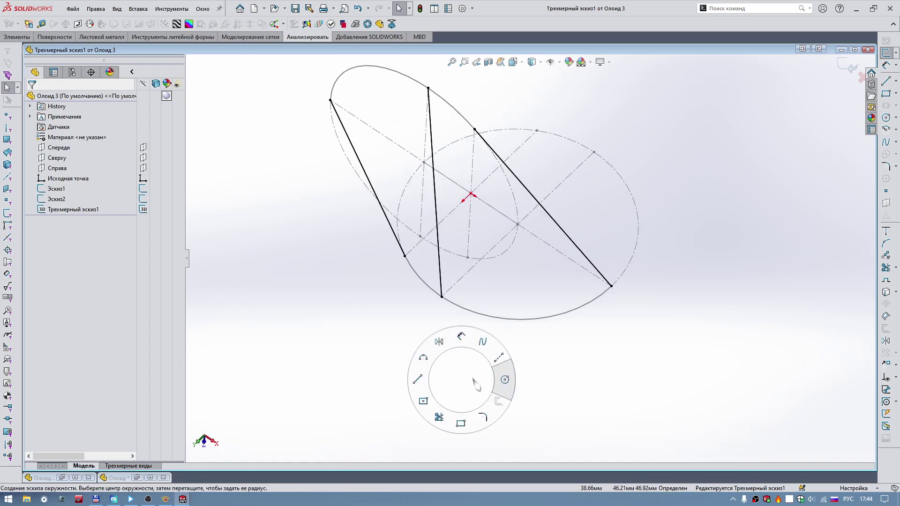
left_click(442, 296)
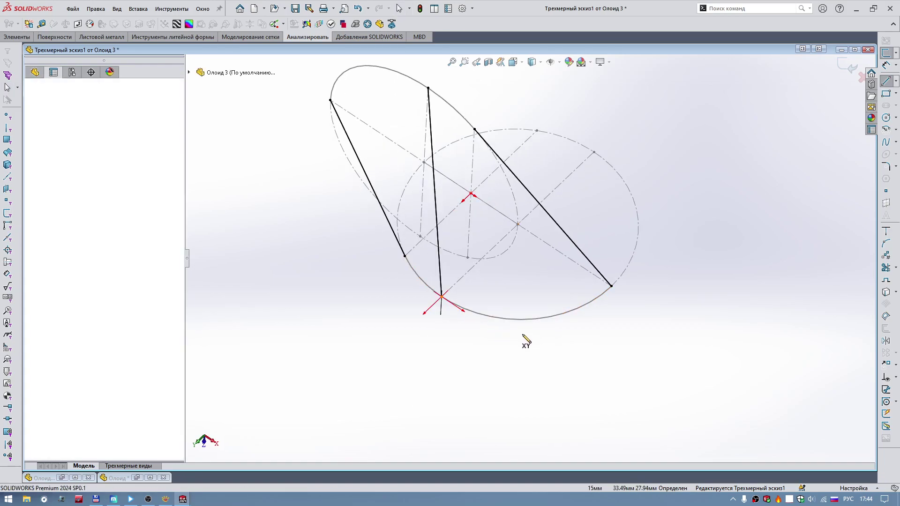
left_click(526, 319)
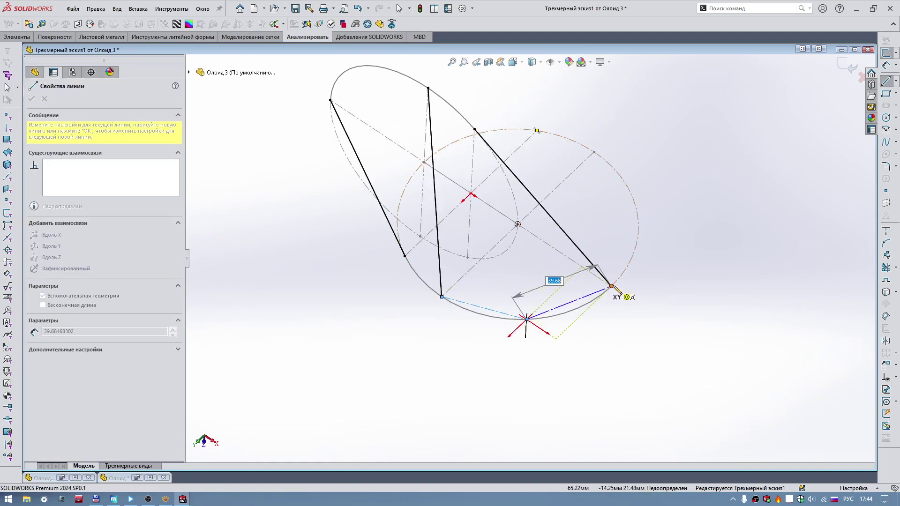
left_click(612, 285)
key("Escape")
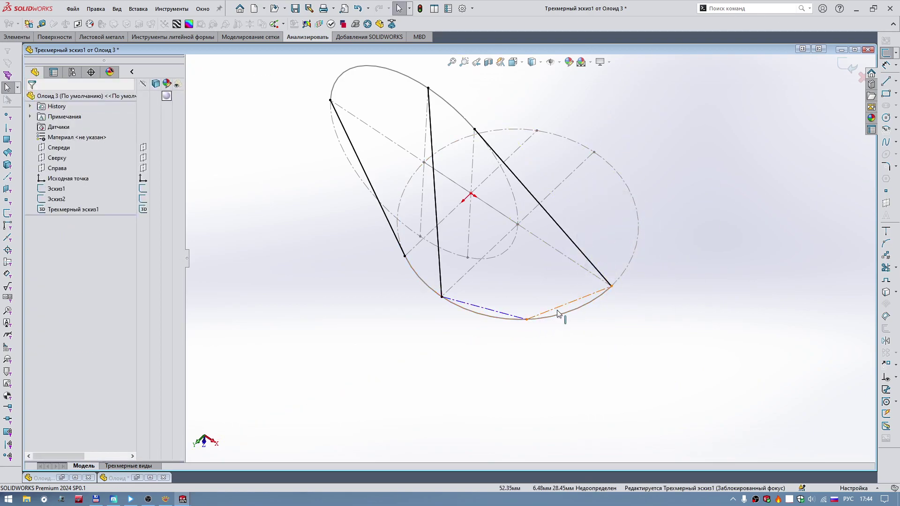
left_click(523, 312)
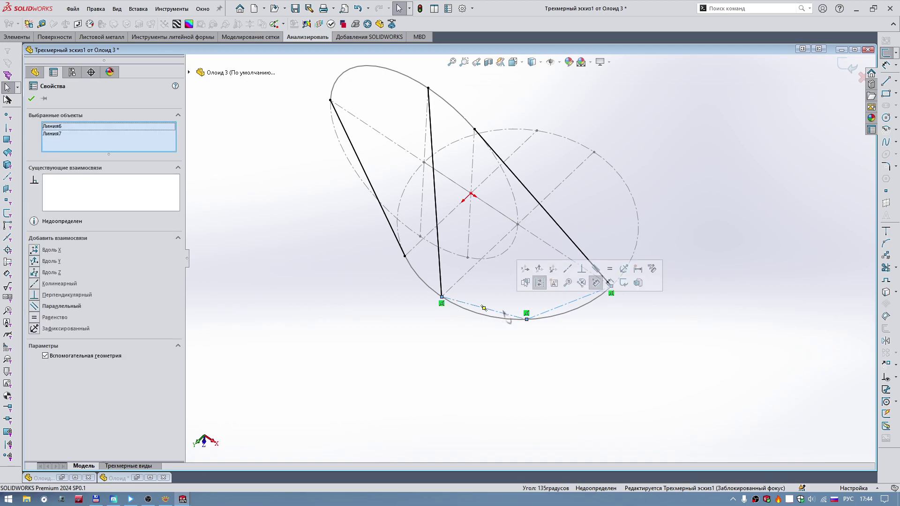
left_click(613, 274)
left_click(601, 370)
Draw two construction chords along the upper arc and make them Equal.
middle_click_drag(600, 373, 506, 183)
scroll(506, 183, "down", 2)
scroll(518, 192, "down", 4)
scroll(555, 155, "up", 1)
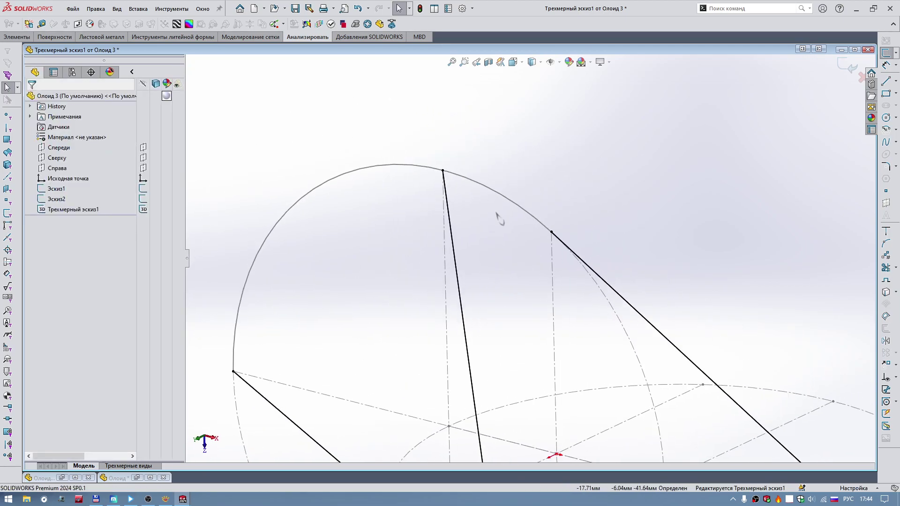
right_click_drag(517, 158, 488, 199)
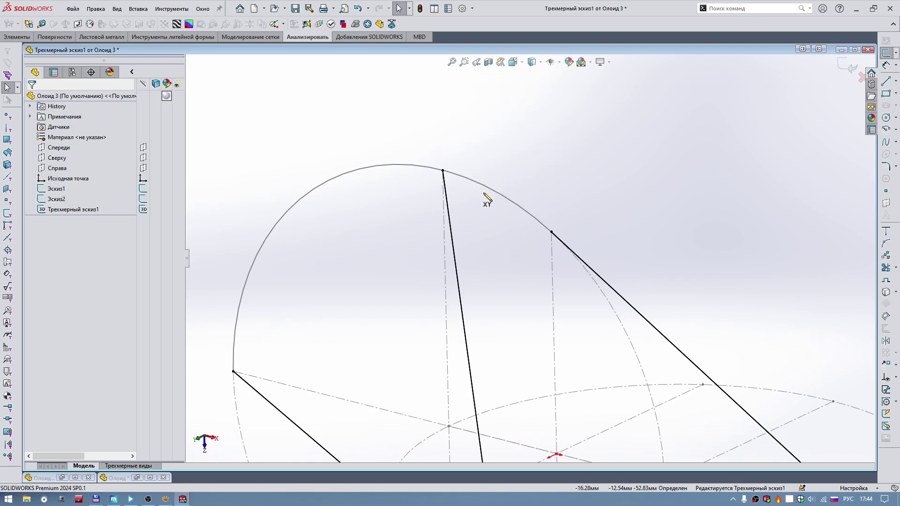
left_click(443, 172)
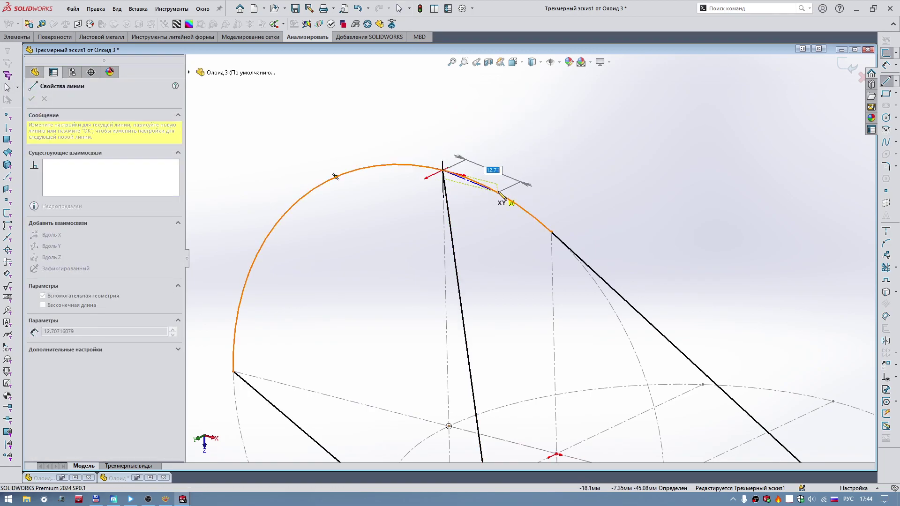
left_click(498, 192)
left_click(552, 231)
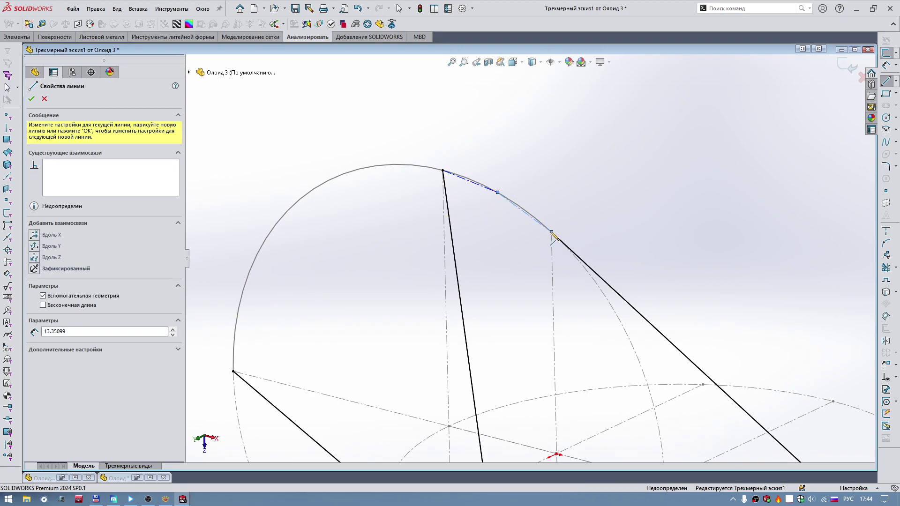
right_click_drag(537, 173, 539, 155)
scroll(511, 192, "up", 3)
scroll(492, 227, "up", 2)
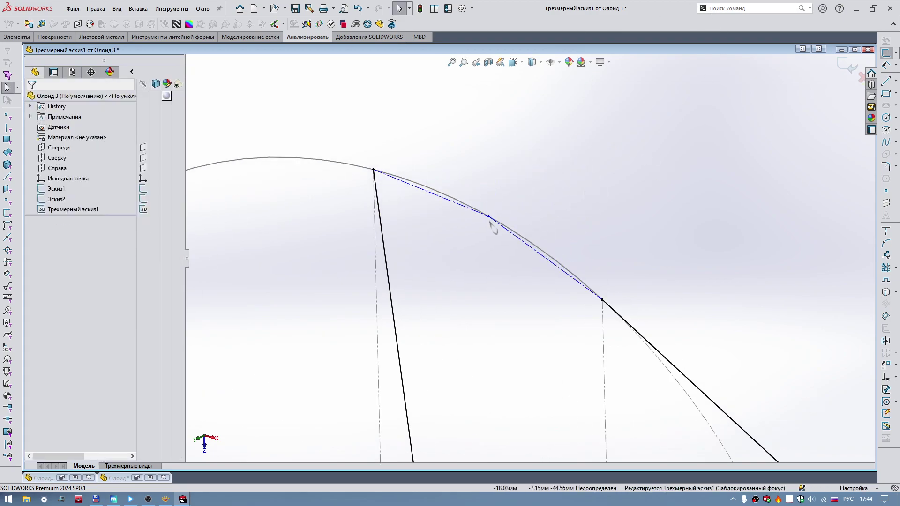
left_click(545, 261)
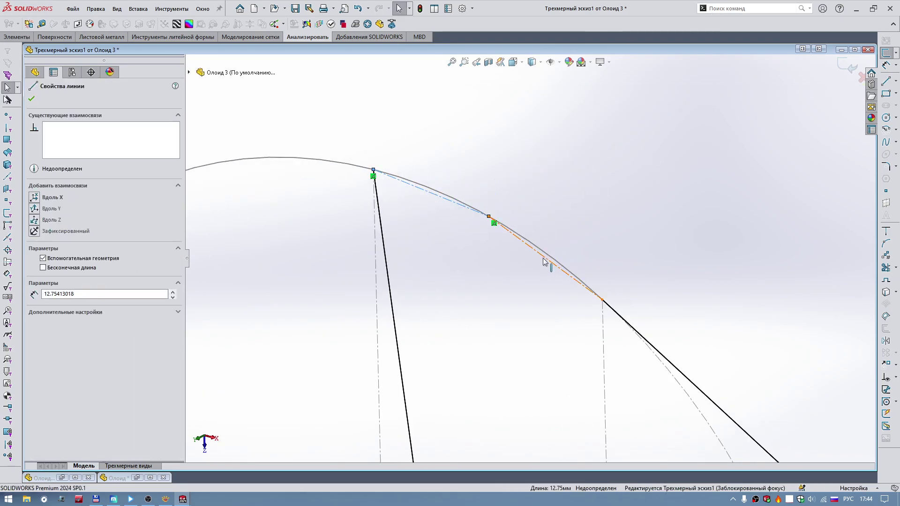
left_click(543, 259, "ctrl")
left_click(640, 229)
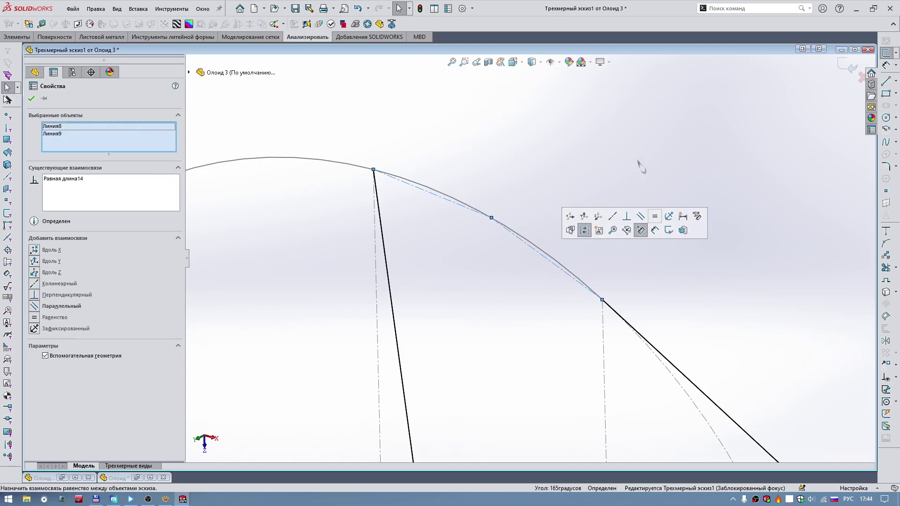
left_click(630, 152)
Draw two construction chords along the upper-left arc and make them Equal.
scroll(522, 184, "down", 5)
scroll(522, 184, "down", 1)
scroll(488, 225, "up", 1)
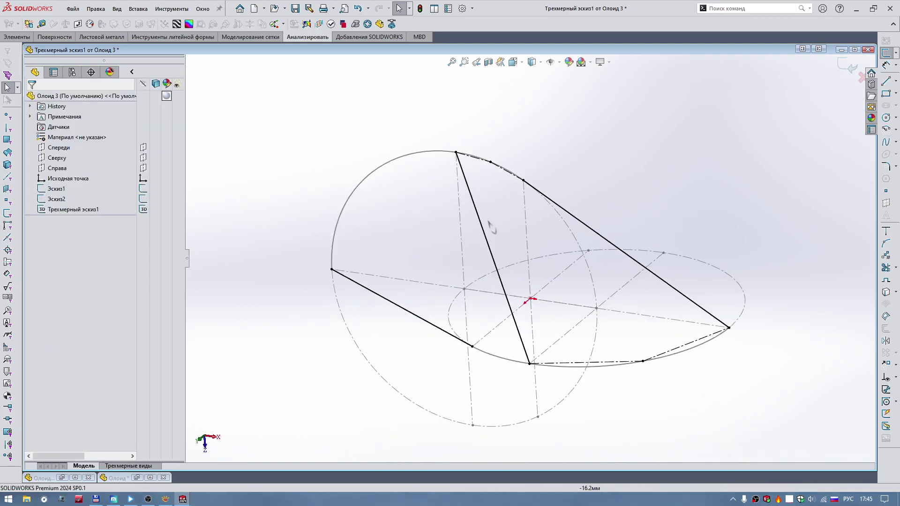
scroll(382, 278, "up", 1)
mouse_move(440, 218)
middle_mouse_down()
mouse_move(377, 287)
mouse_move(391, 320)
middle_mouse_up()
mouse_move(488, 206)
middle_mouse_down()
mouse_move(401, 316)
mouse_move(446, 253)
mouse_move(460, 253)
mouse_move(412, 255)
middle_mouse_up()
mouse_move(223, 291)
right_mouse_down()
mouse_move(236, 308)
mouse_move(255, 307)
right_mouse_up()
left_click(370, 266)
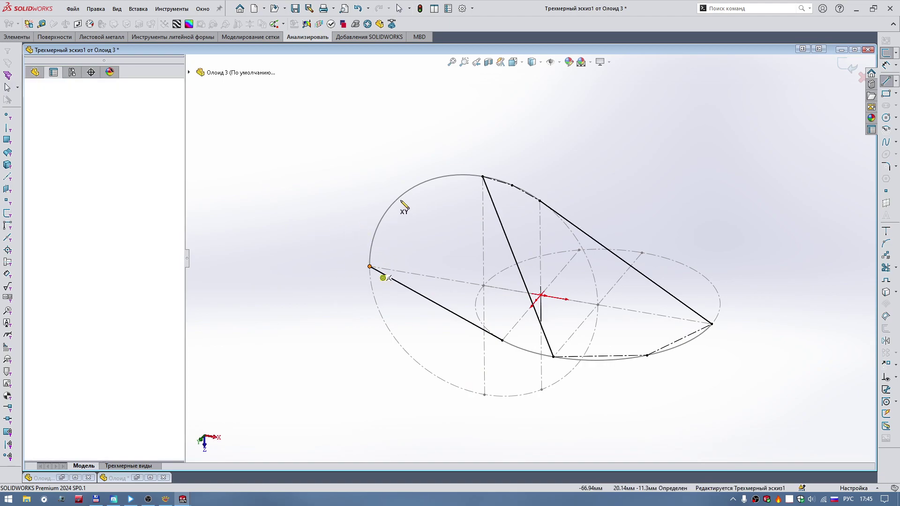
left_click(396, 199)
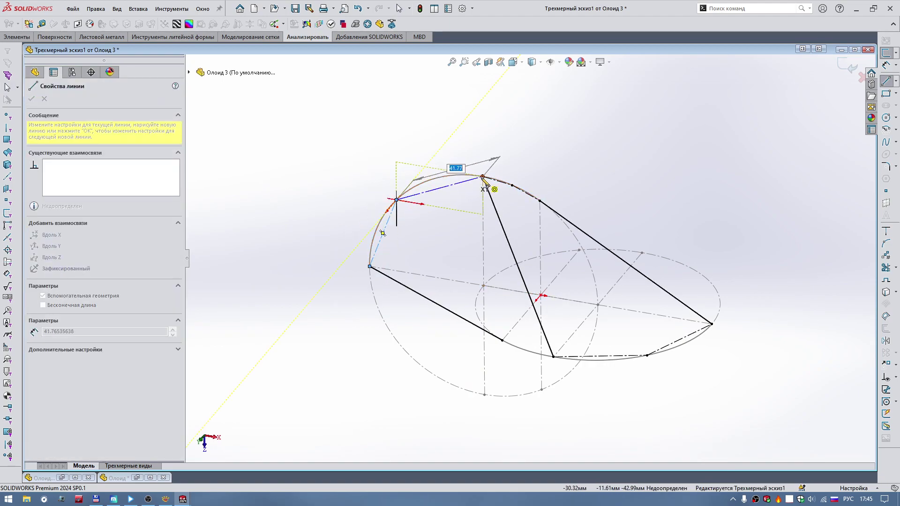
left_click(482, 177)
right_click_drag(483, 177, 426, 234)
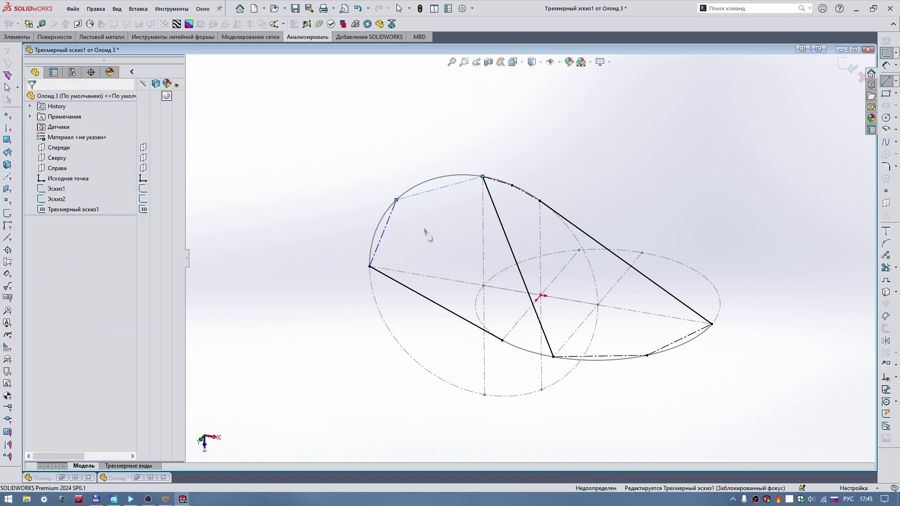
left_click(431, 189, "ctrl")
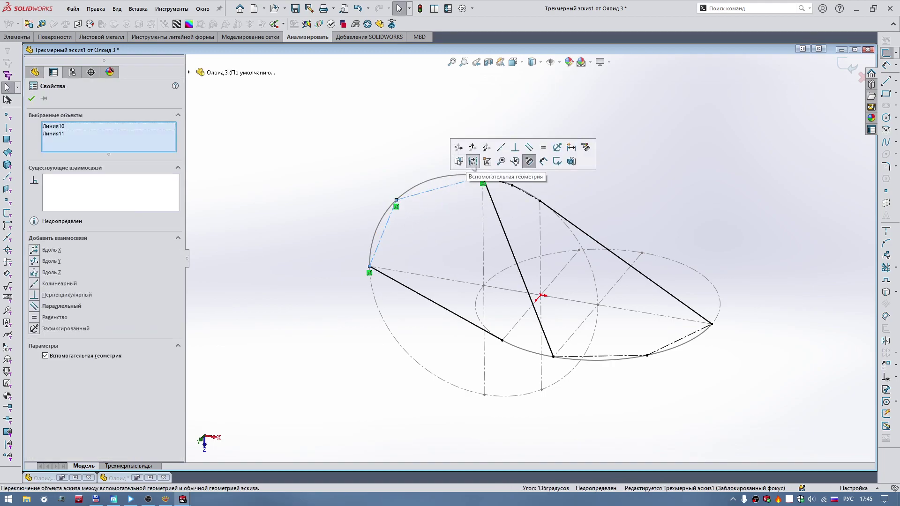
left_click(547, 149)
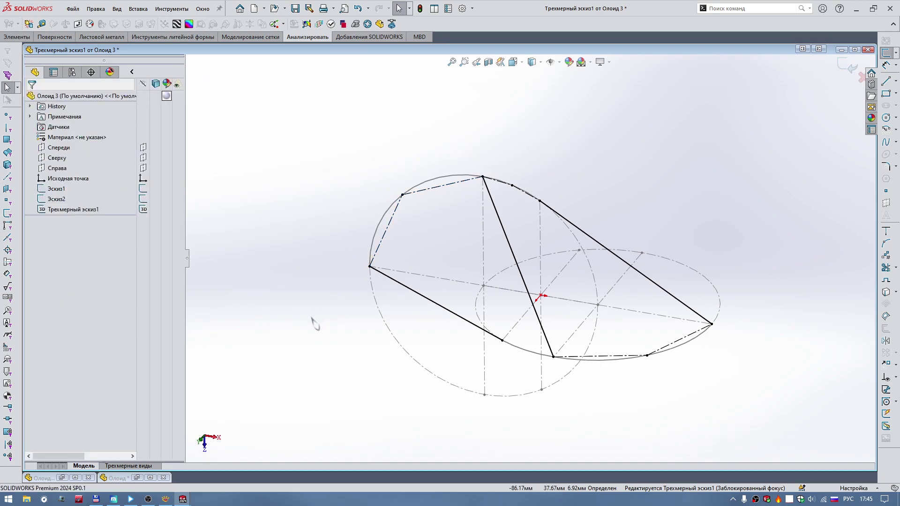
Add another construction chord on the lower arc, equal to the adjacent segment.
right_click_drag(311, 316, 468, 312)
scroll(468, 313, "down", 3)
scroll(499, 336, "down", 2)
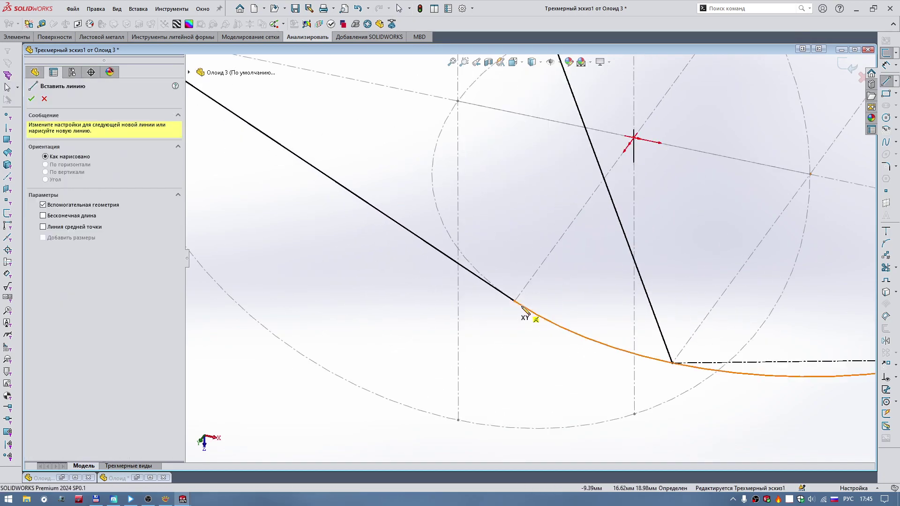
left_click(515, 300)
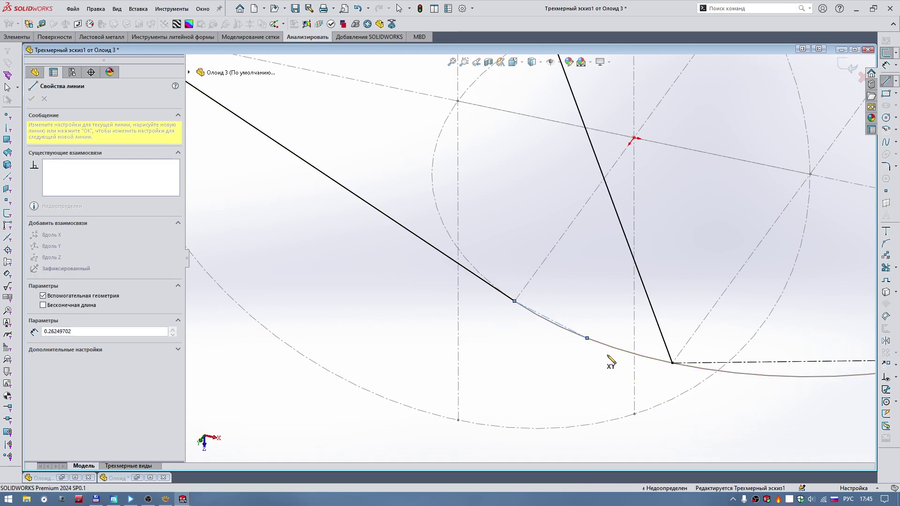
left_click(672, 362)
key("Escape")
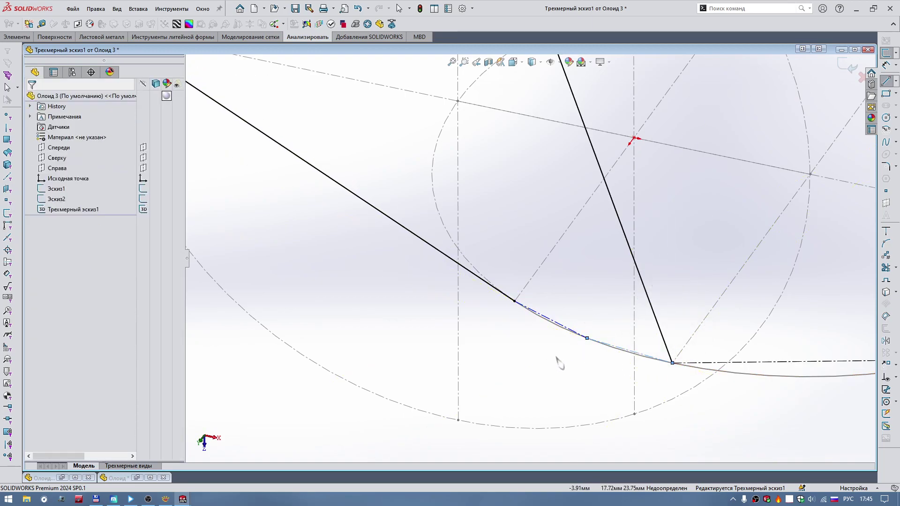
left_click(553, 324)
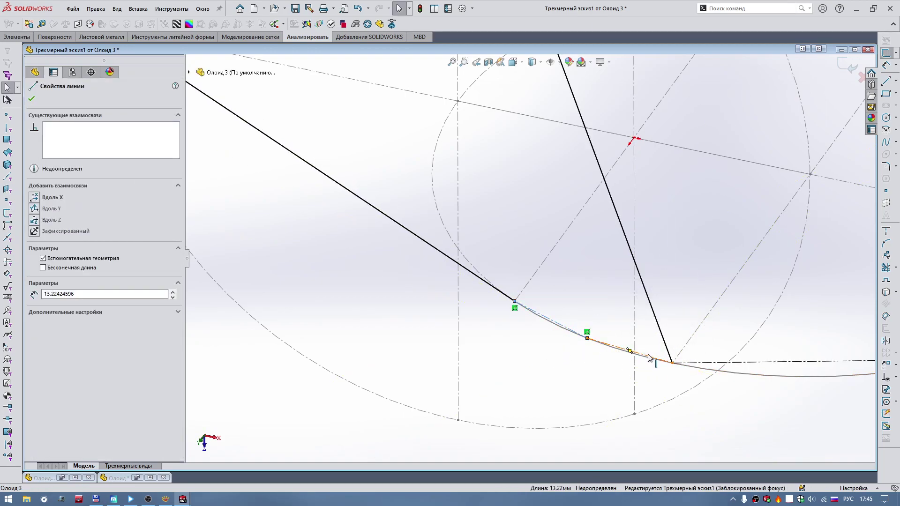
left_click(649, 359, "ctrl")
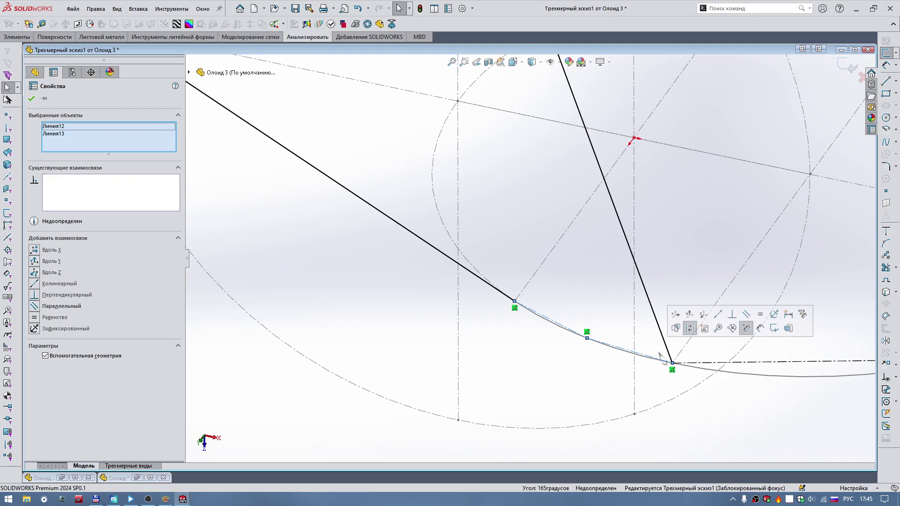
left_click(761, 314)
middle_click_drag(750, 281, 342, 280)
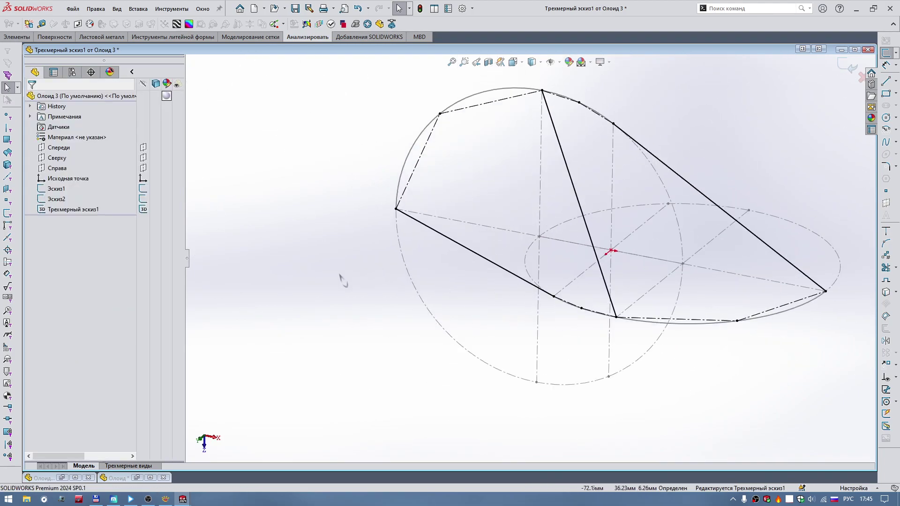
Draw two ruling lines from upper-circle vertices to lower-circle vertices.
right_click_drag(299, 299, 237, 295)
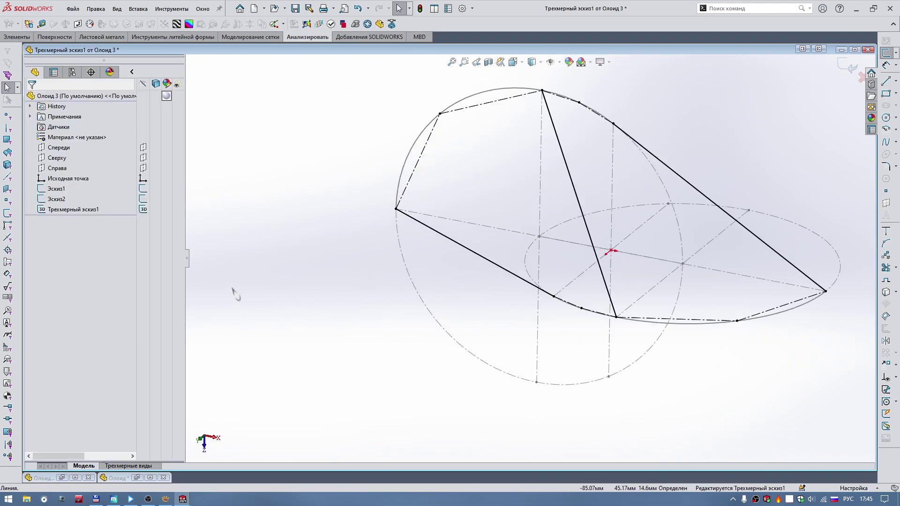
left_click(440, 114)
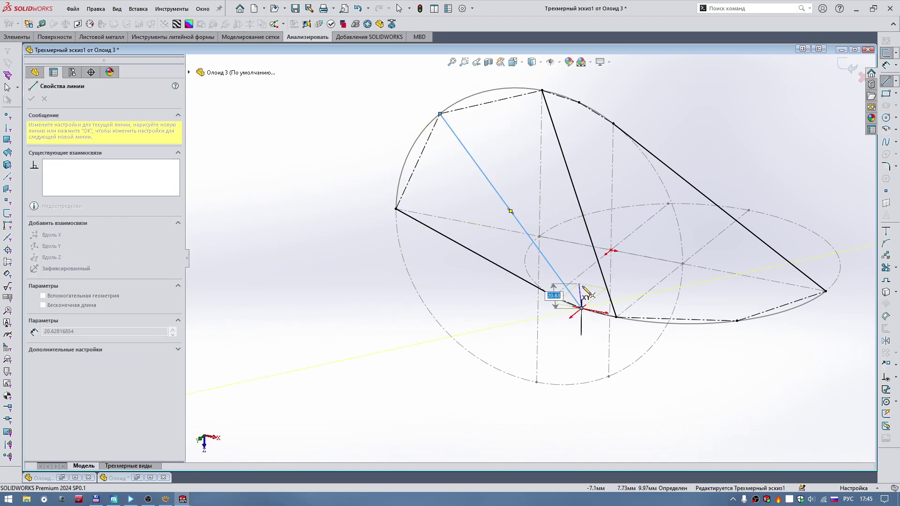
left_click(589, 291)
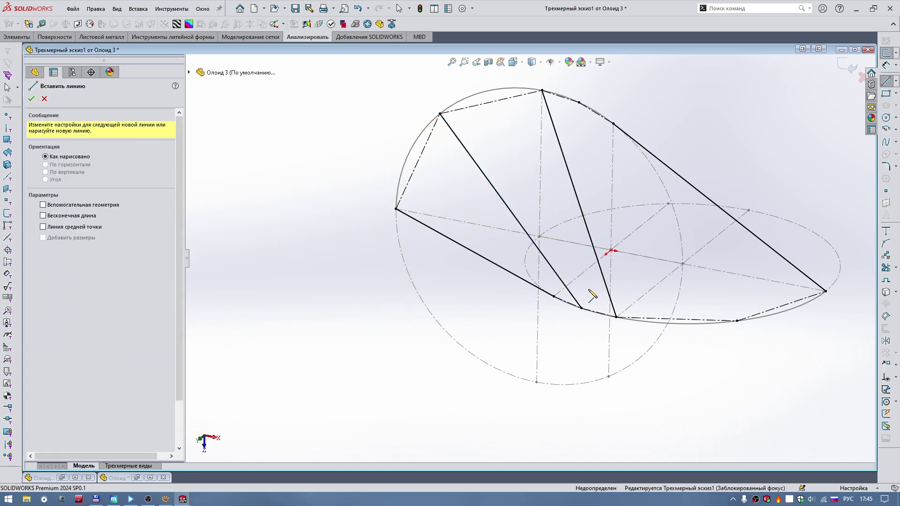
left_click(579, 102)
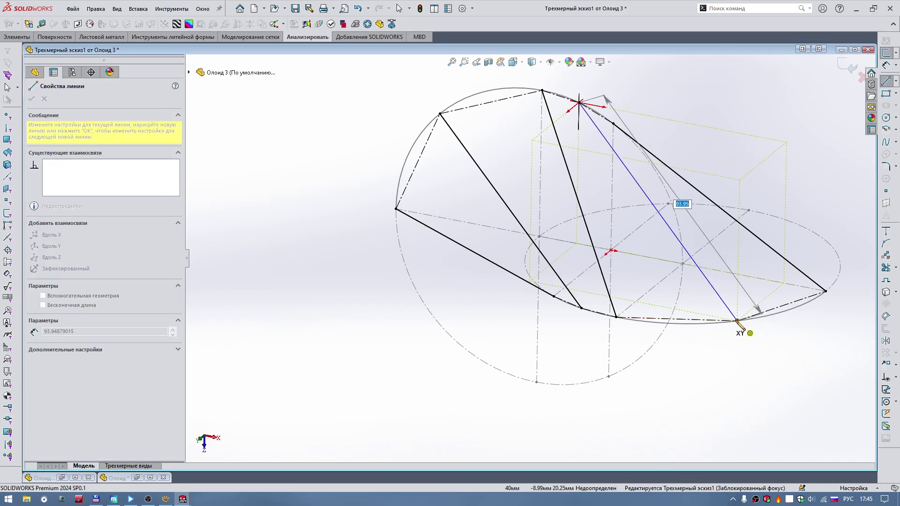
left_click(736, 321)
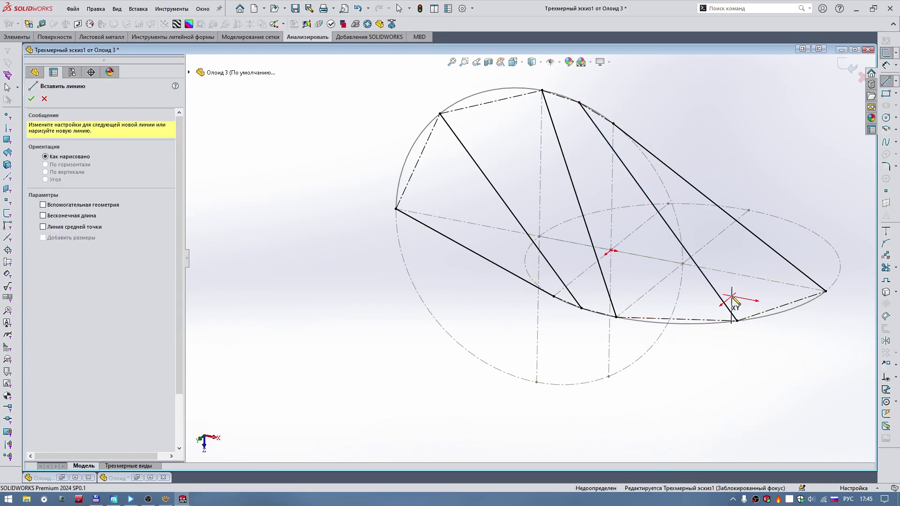
right_click_drag(732, 298, 750, 155)
scroll(743, 199, "up", 3)
mouse_move(741, 198)
middle_mouse_down()
mouse_move(658, 259)
mouse_move(575, 247)
mouse_move(538, 187)
mouse_move(508, 220)
mouse_move(642, 235)
middle_mouse_up()
Check the ruling lines from several angles, exit the 3D sketch, and start Boundary Surface.
scroll(547, 321, "down", 3)
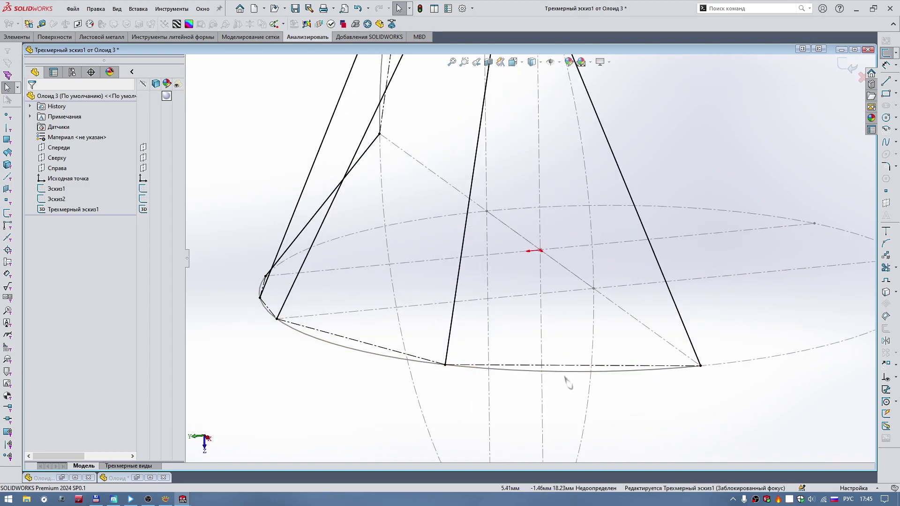
scroll(567, 380, "up", 3)
mouse_move(577, 301)
middle_mouse_down()
mouse_move(523, 315)
mouse_move(488, 215)
middle_mouse_up()
scroll(498, 284, "down", 3)
scroll(585, 409, "up", 3)
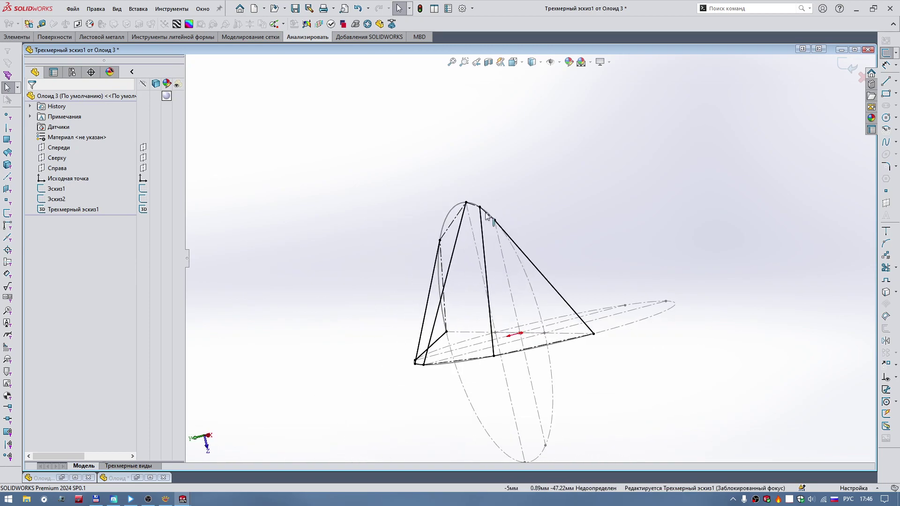
middle_click_drag(543, 333, 482, 397)
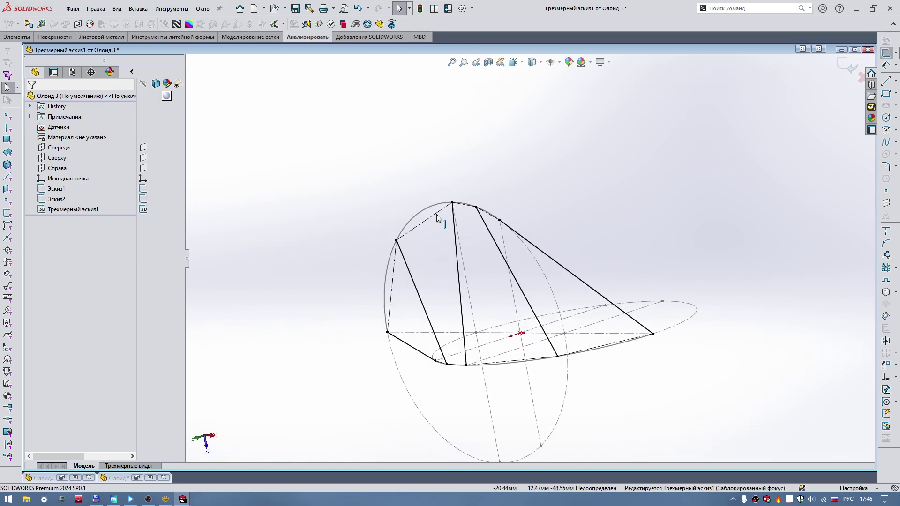
mouse_move(592, 195)
middle_mouse_down()
mouse_move(679, 187)
mouse_move(673, 195)
middle_mouse_up()
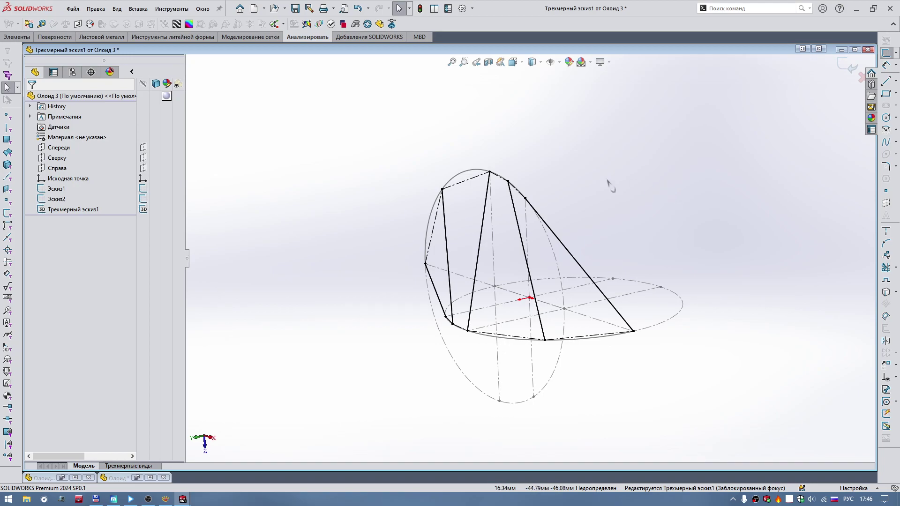
key("ctrl+b")
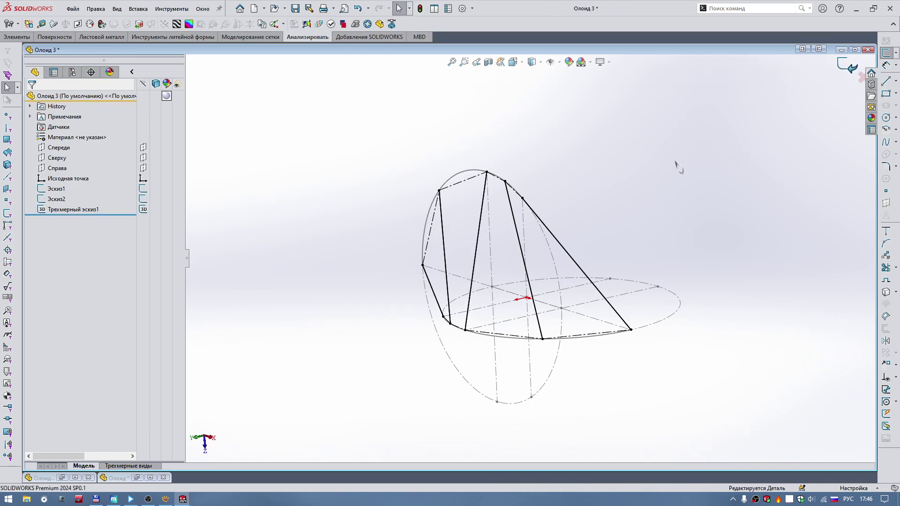
mouse_move(653, 171)
middle_mouse_down()
mouse_move(333, 196)
mouse_move(238, 141)
middle_mouse_up()
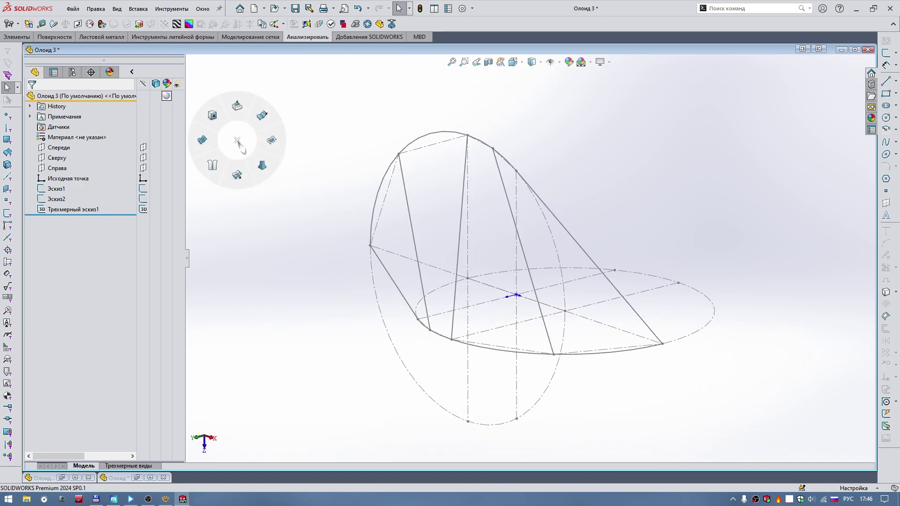
right_click_drag(239, 146, 262, 165)
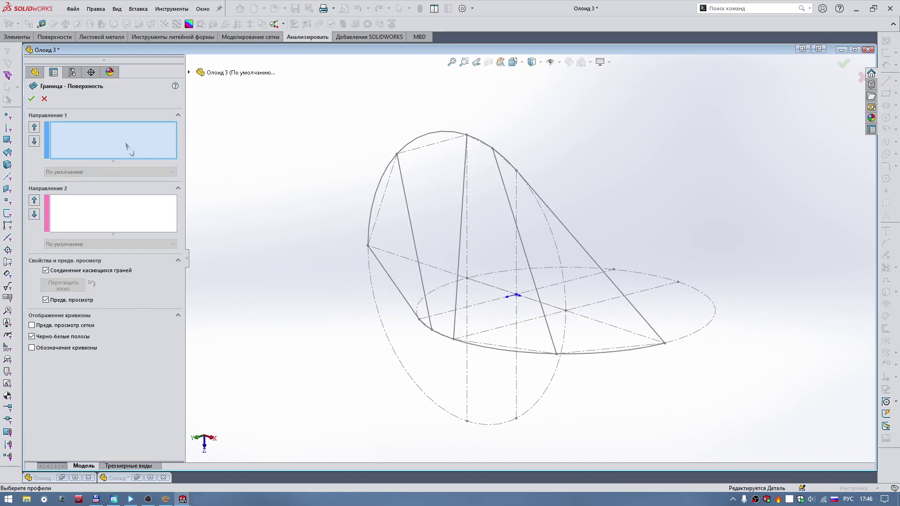
Use Select Open Loop to add the upper and lower arcs to Direction 1.
right_click(126, 146)
left_click(141, 177)
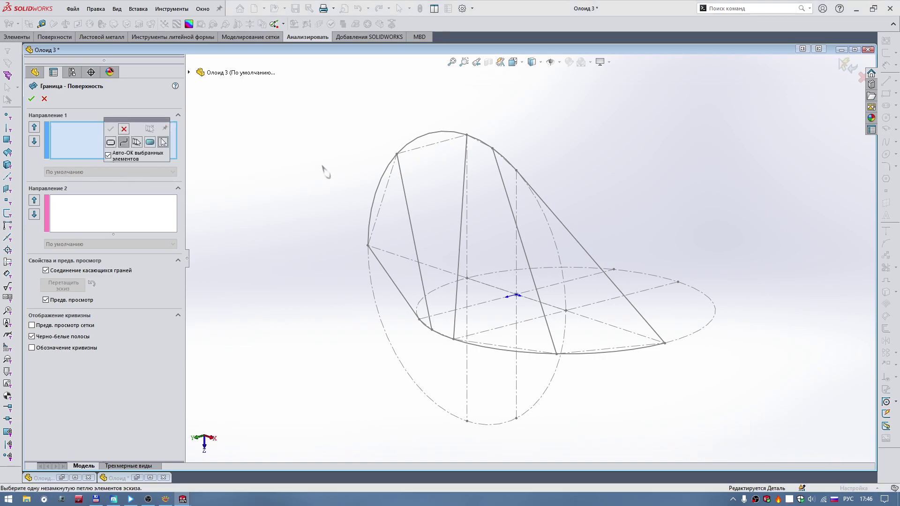
left_click_drag(142, 122, 139, 371)
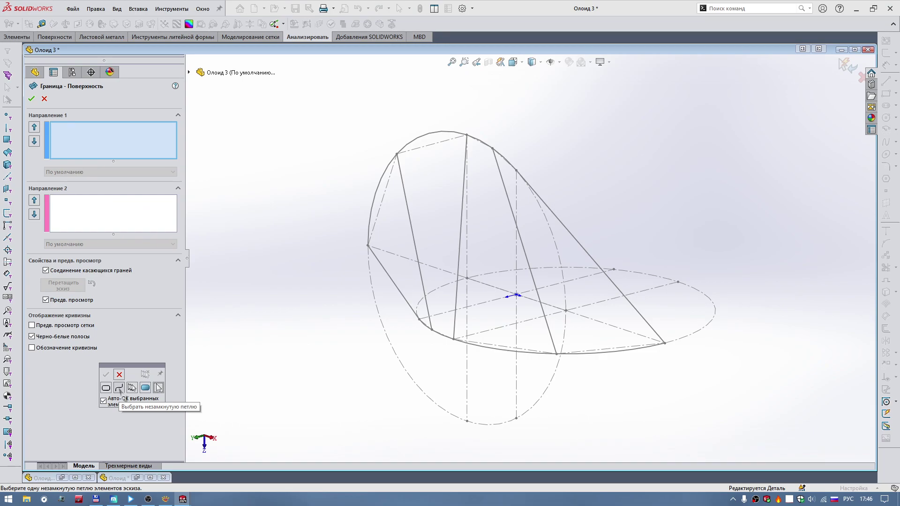
middle_click_drag(356, 229, 335, 227)
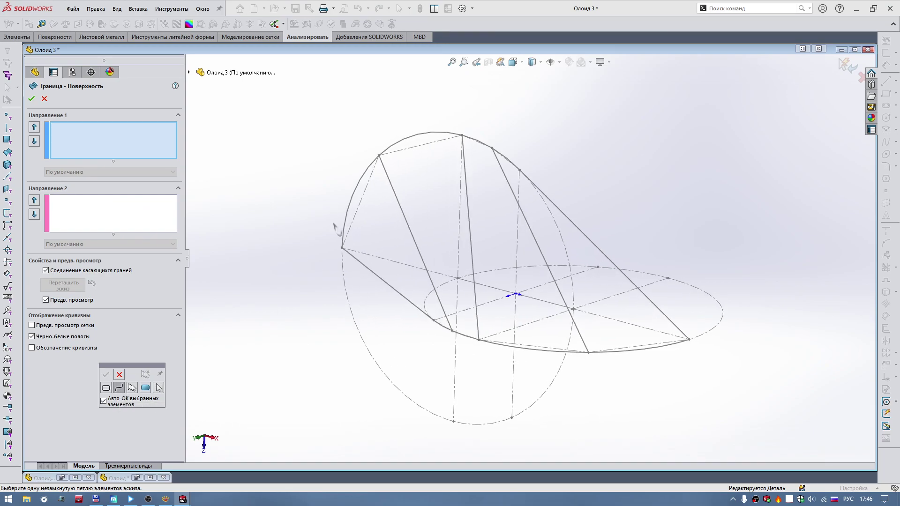
left_click(367, 170)
middle_click_drag(370, 173, 368, 173)
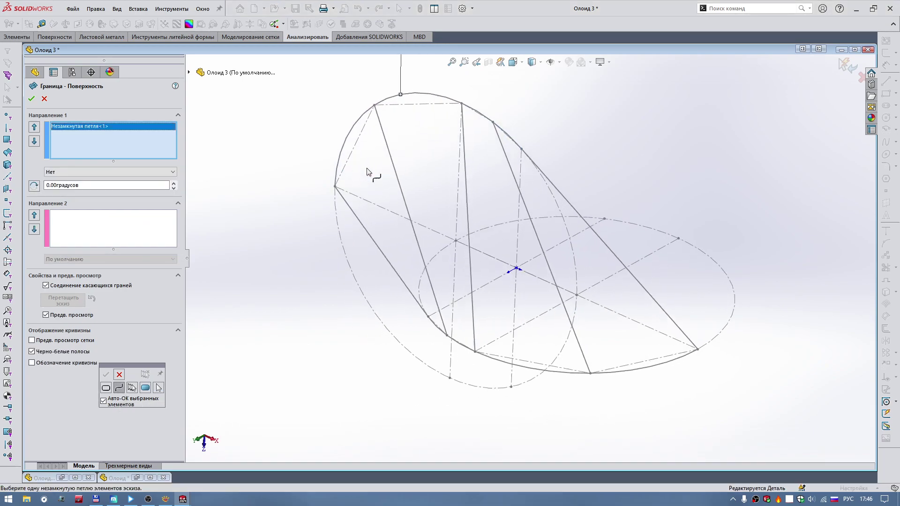
left_click(568, 374)
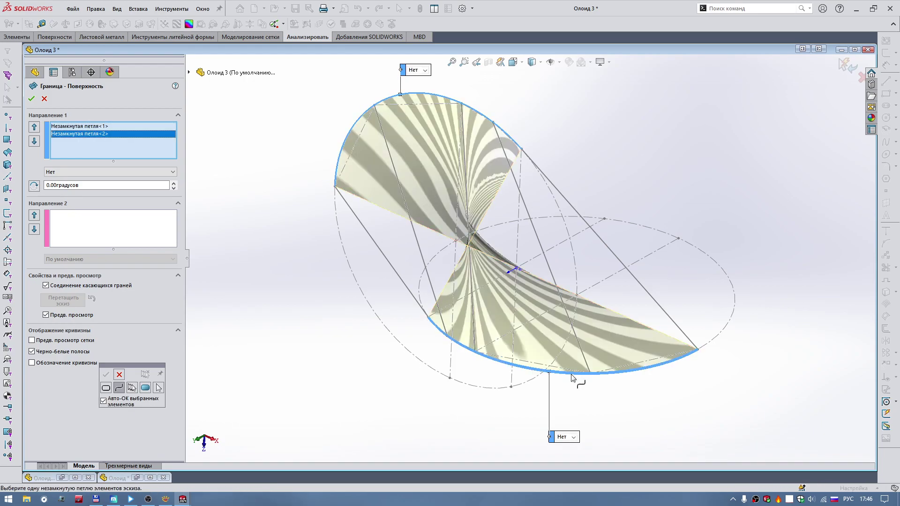
Delete and re-pick the lower arc loop until Direction 1 holds just the two arcs.
right_click(94, 134)
left_click(120, 174)
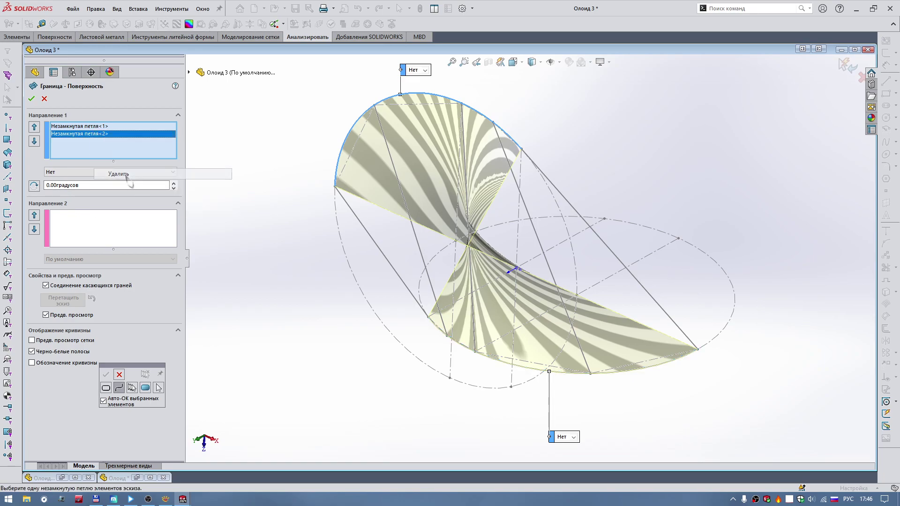
left_click(671, 365)
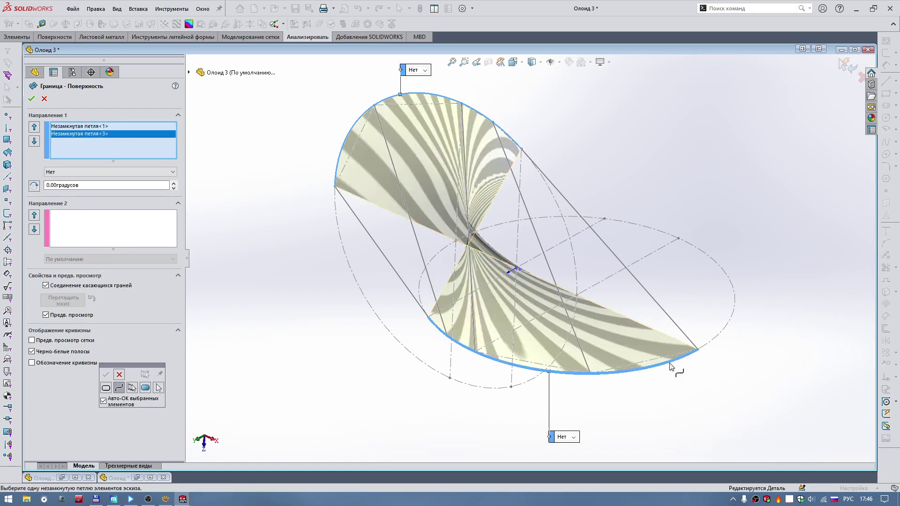
right_click(96, 134)
left_click(122, 174)
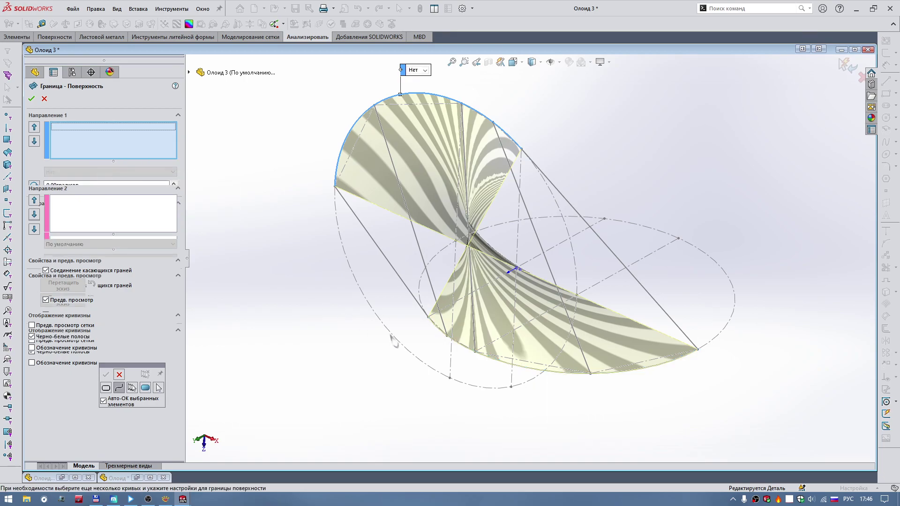
left_click(582, 375)
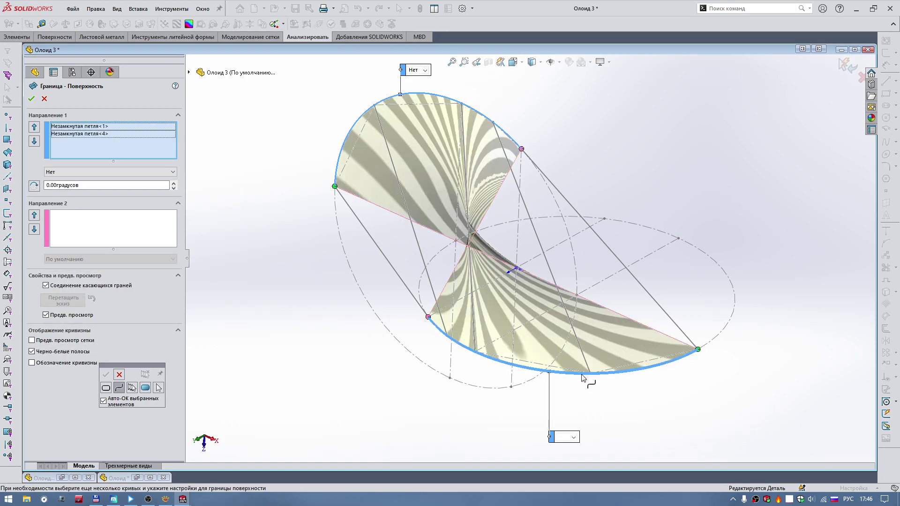
right_click(104, 137)
left_click(123, 176)
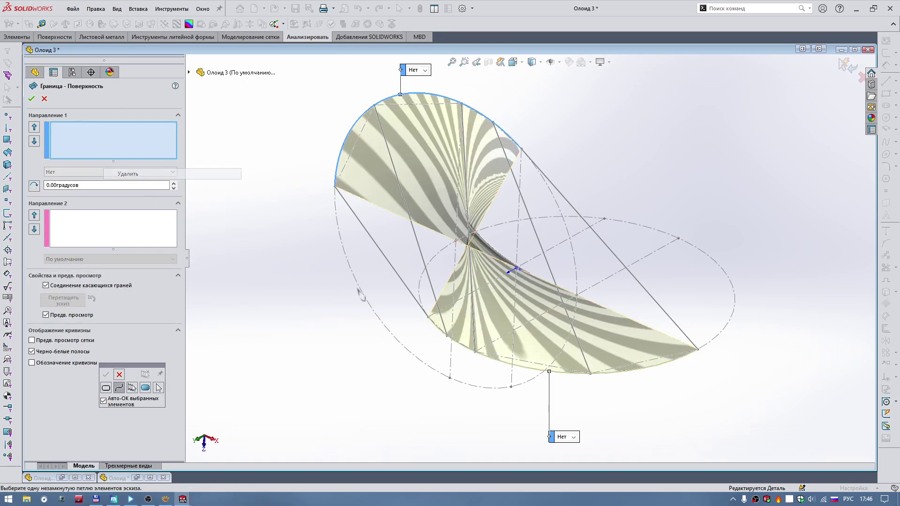
left_click(437, 328)
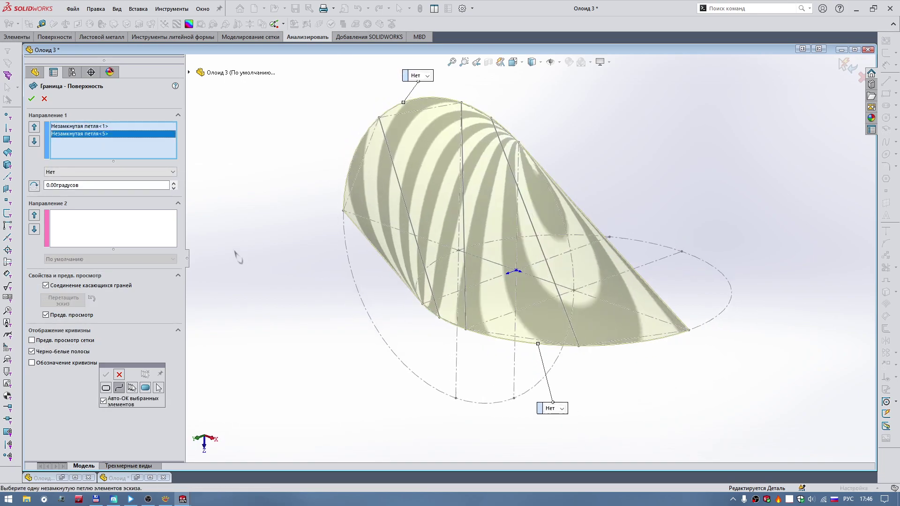
left_click(121, 236)
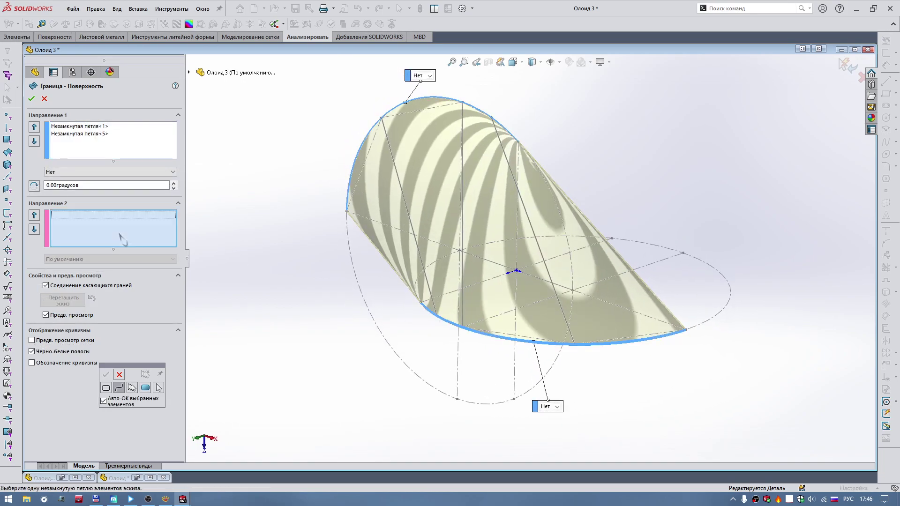
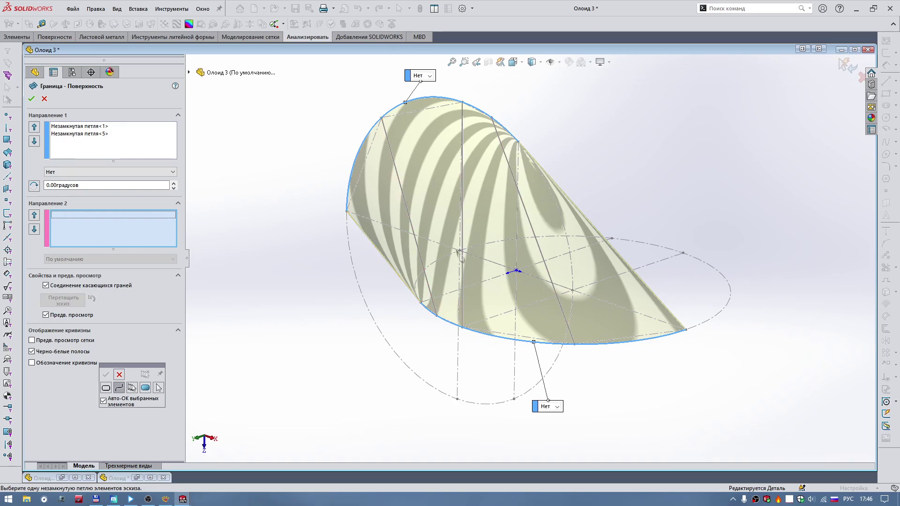
Add the five cross curves as Direction 2 and create the boundary surface.
left_click(363, 232)
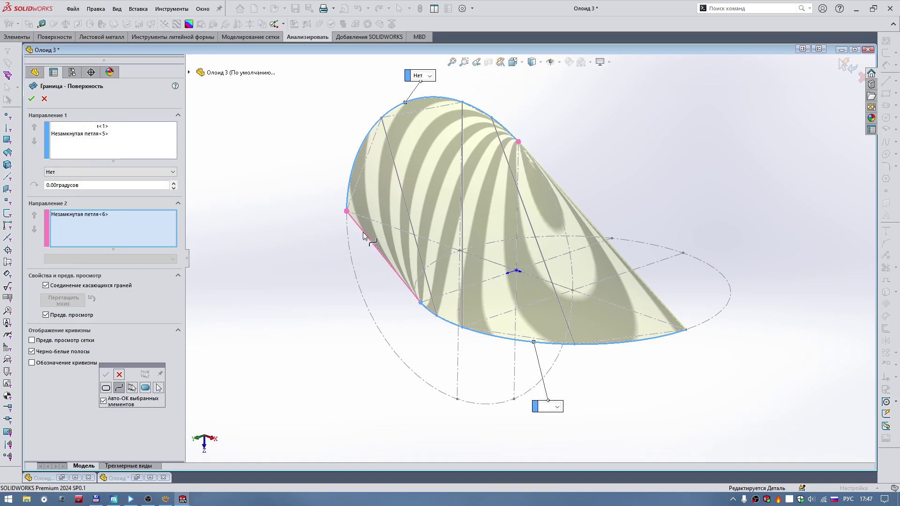
left_click(391, 151)
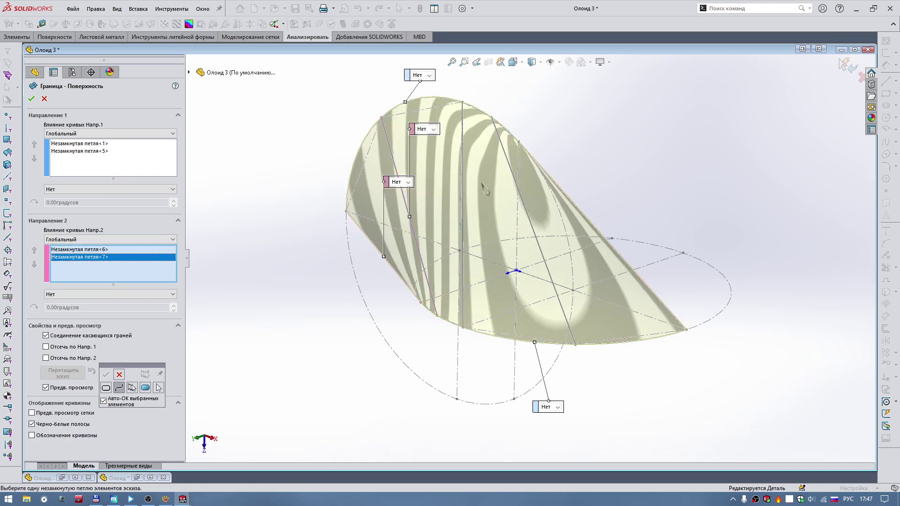
left_click(471, 173)
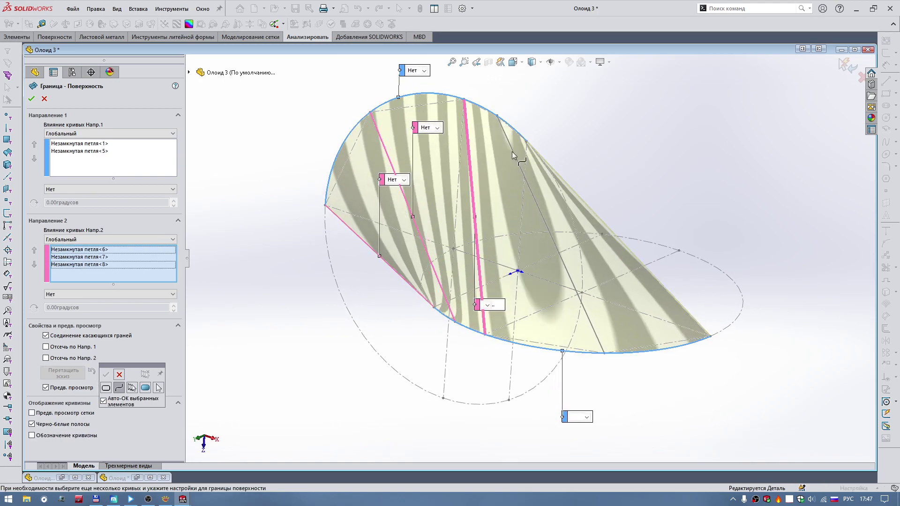
left_click(512, 151)
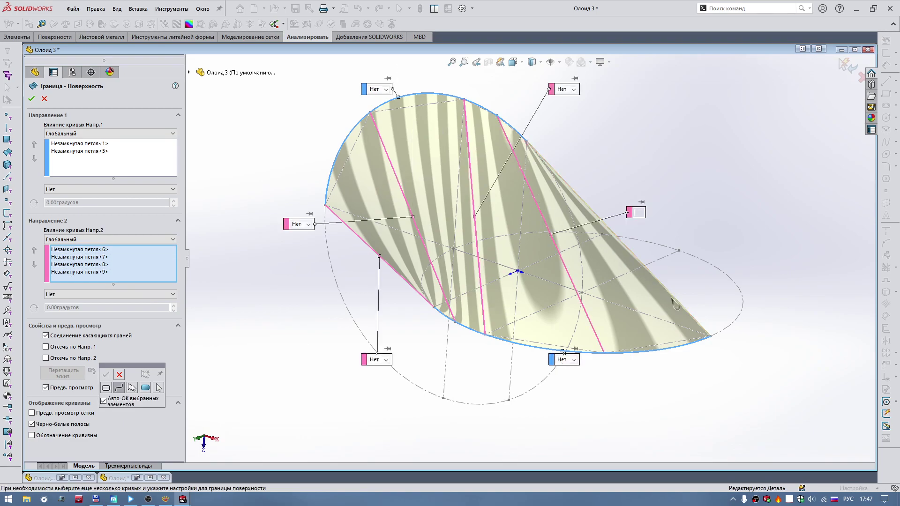
left_click(675, 298)
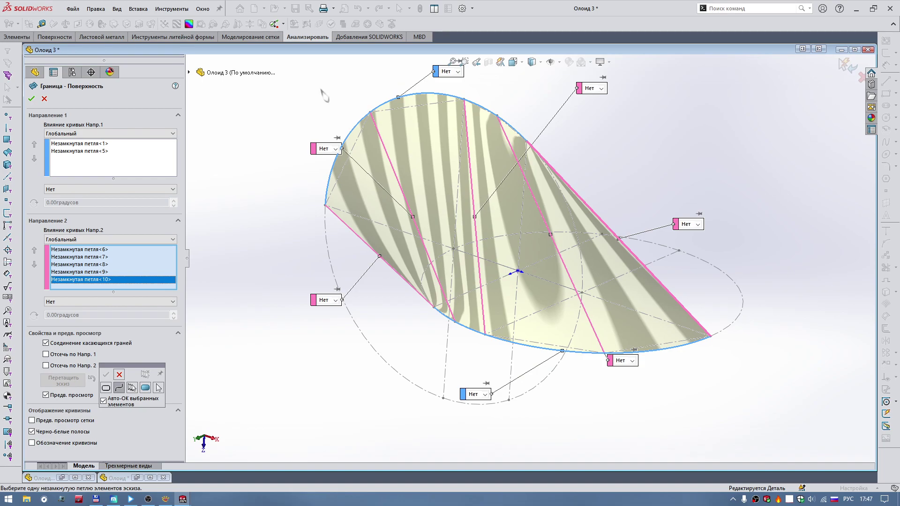
left_click(31, 100)
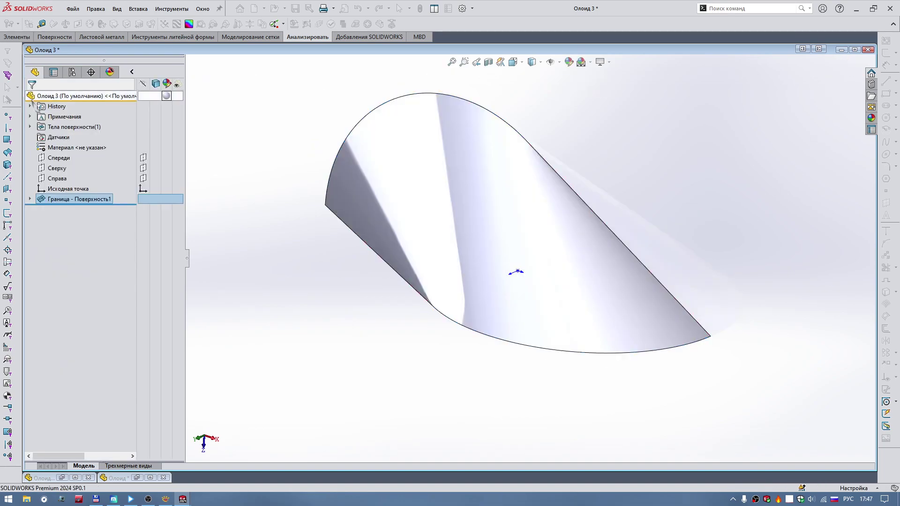
mouse_move(722, 116)
middle_mouse_down()
mouse_move(500, 219)
mouse_move(458, 267)
mouse_move(454, 257)
mouse_move(428, 273)
mouse_move(504, 270)
mouse_move(526, 211)
mouse_move(556, 281)
middle_mouse_up()
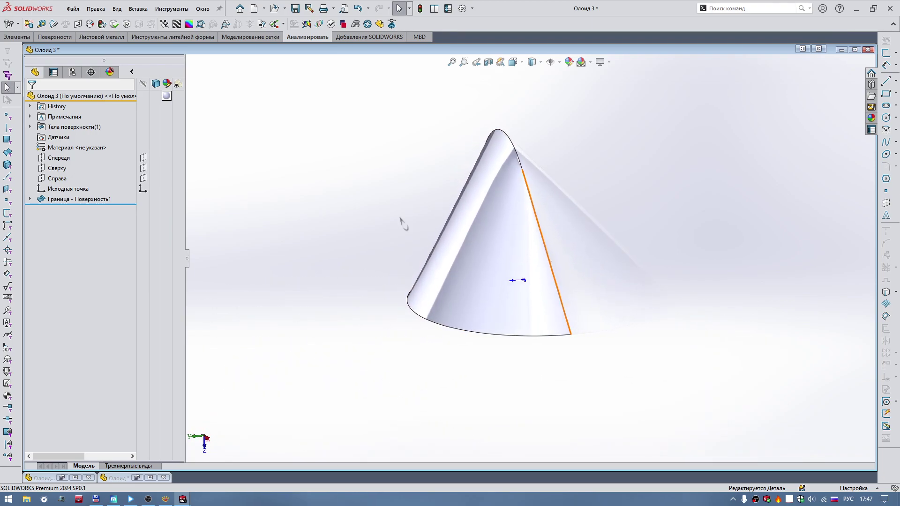
left_click(94, 199)
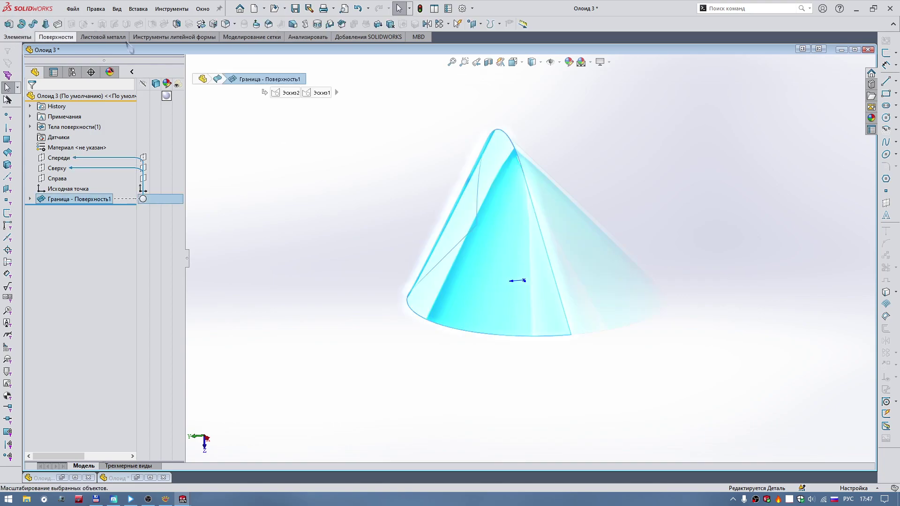
Mirror body Граница - Поверхность1 across the Сверху plane with surfaces knitted.
left_click(427, 23)
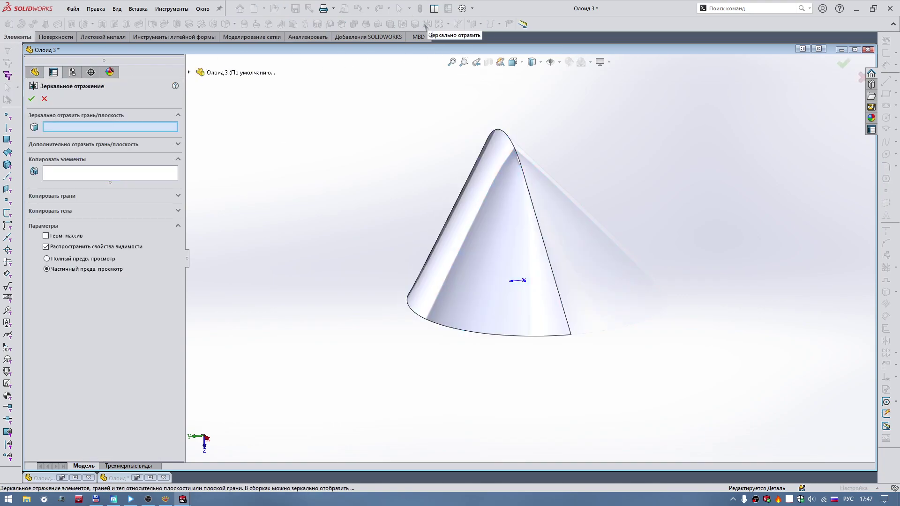
left_click(53, 211)
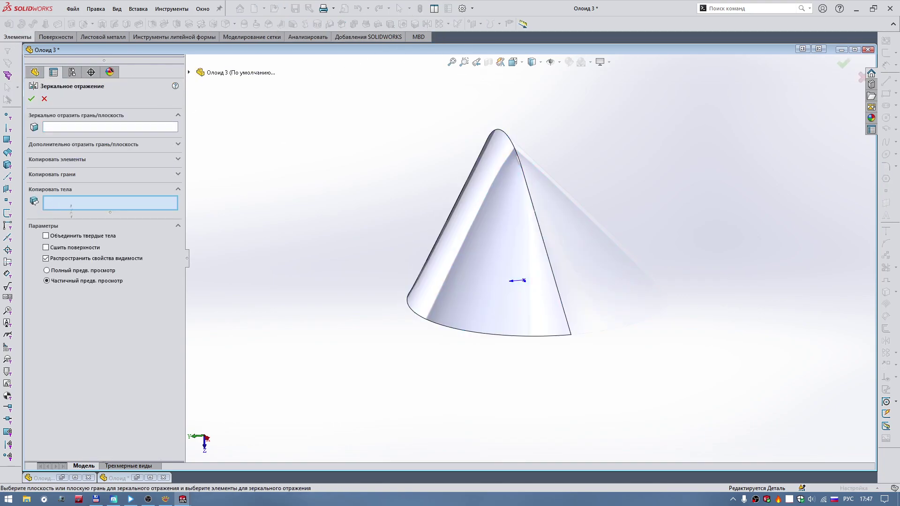
left_click(486, 232)
left_click(61, 128)
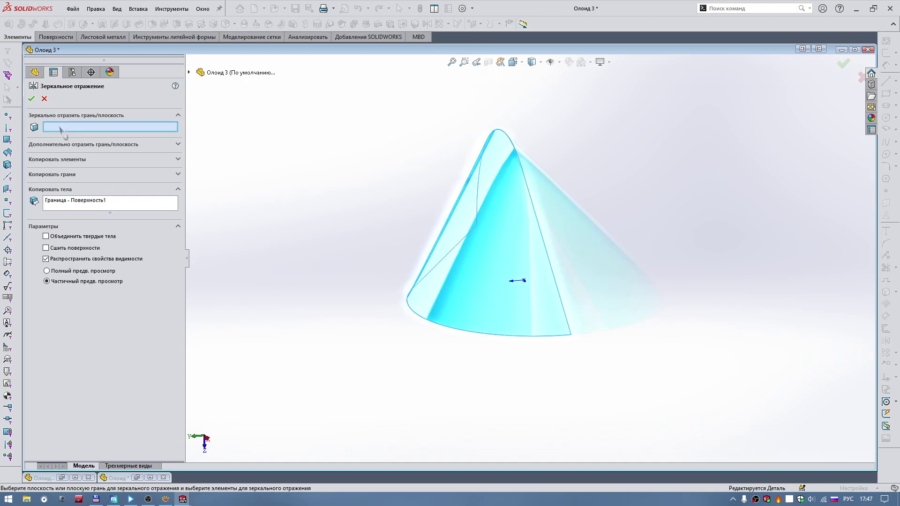
left_click(189, 72)
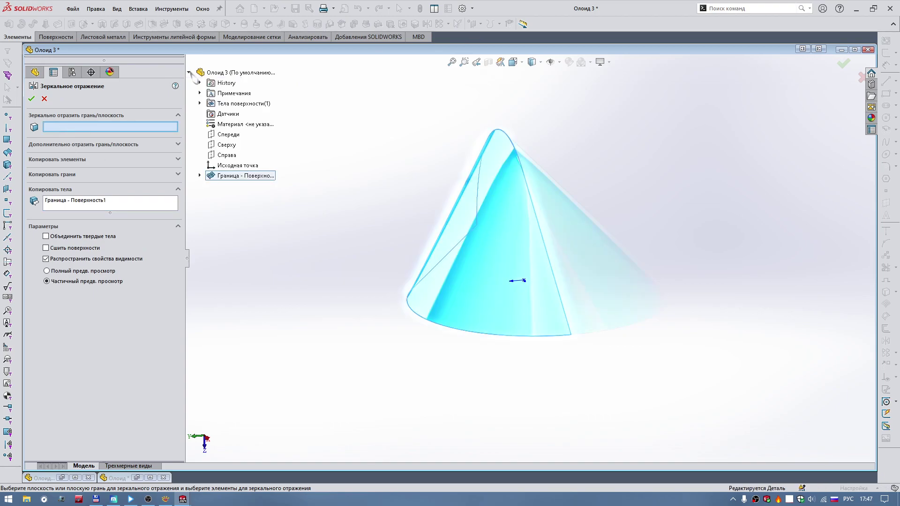
left_click(228, 145)
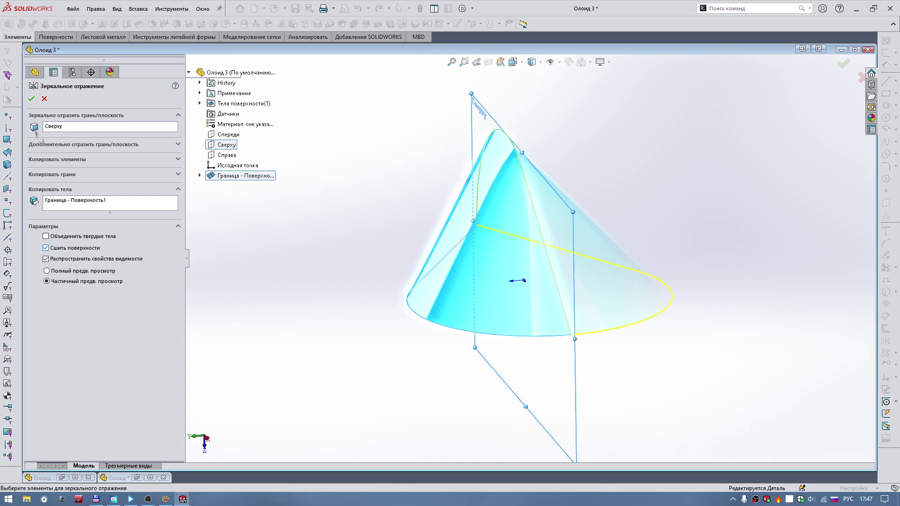
left_click(31, 99)
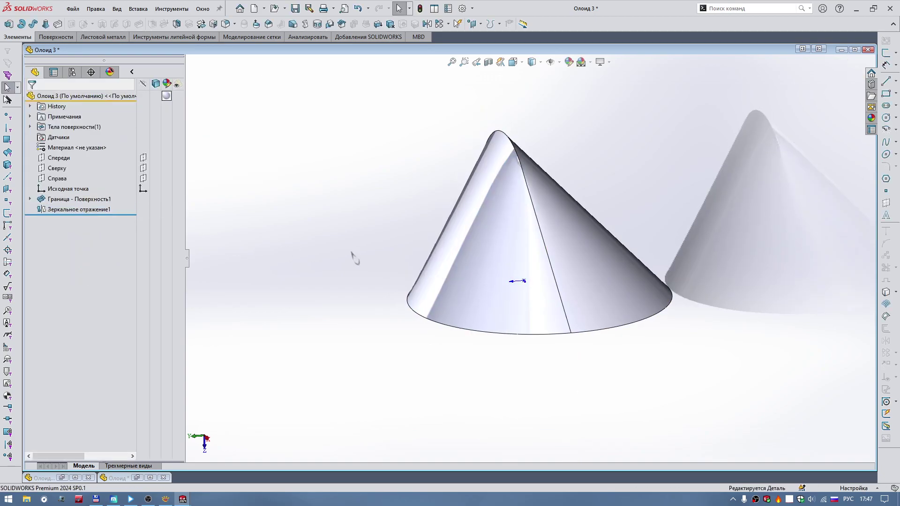
Zoom and orbit to inspect the seam at the cone's apex.
scroll(529, 230, "down", 3)
scroll(538, 222, "down", 2)
scroll(544, 212, "down", 2)
scroll(544, 210, "down", 2)
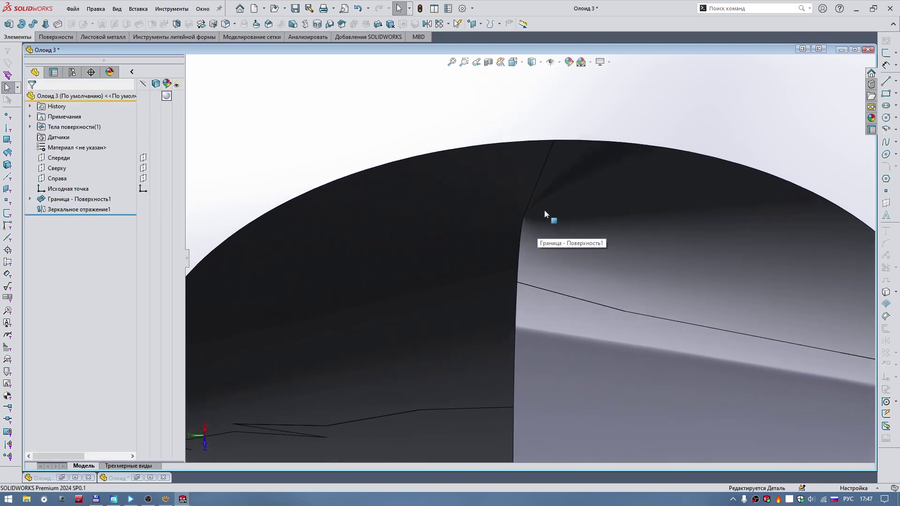
scroll(544, 210, "up", 2)
mouse_move(537, 221)
middle_mouse_down()
mouse_move(493, 303)
mouse_move(510, 310)
middle_mouse_up()
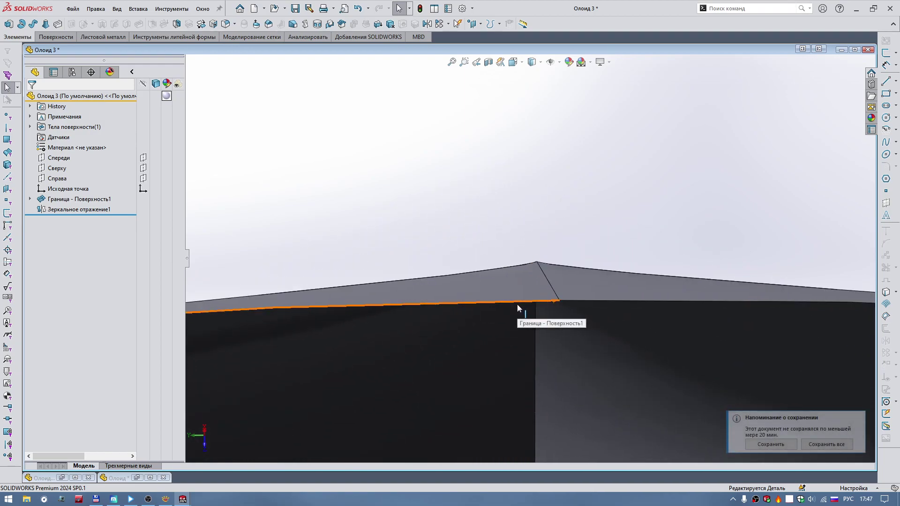
View the apex from above, then expand Surface Bodies to show Зеркальное отражение1.
key("Up")
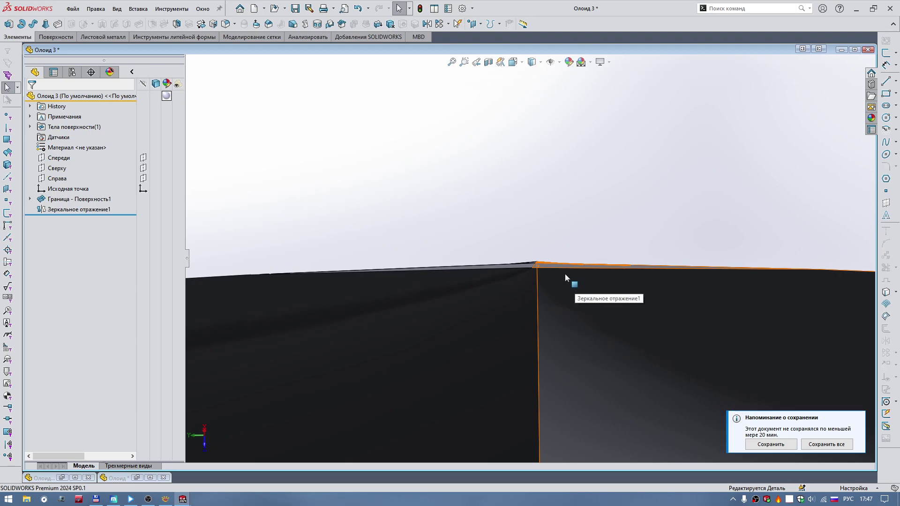
key("Up")
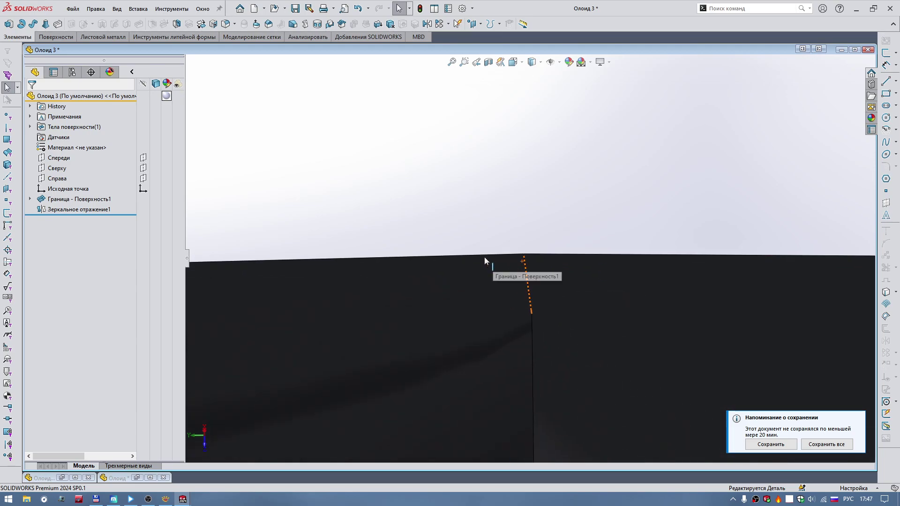
key("Up")
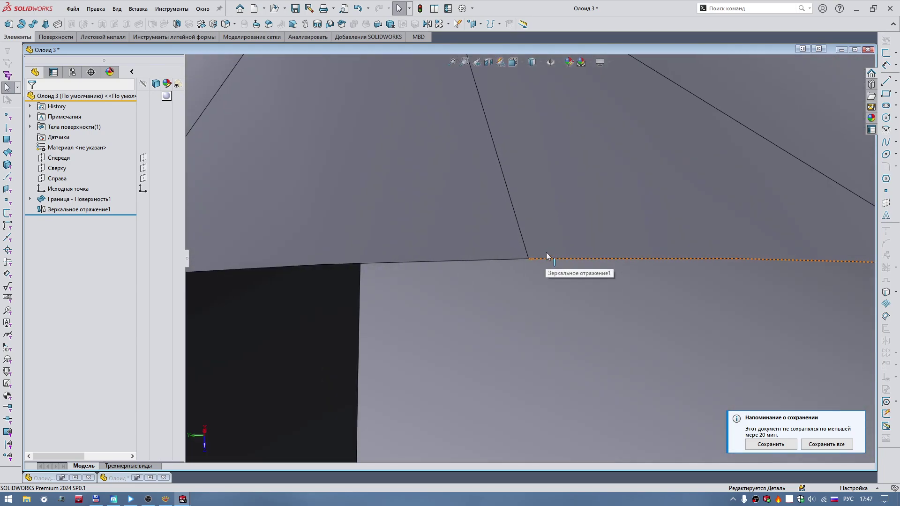
key("Up")
left_click(557, 241)
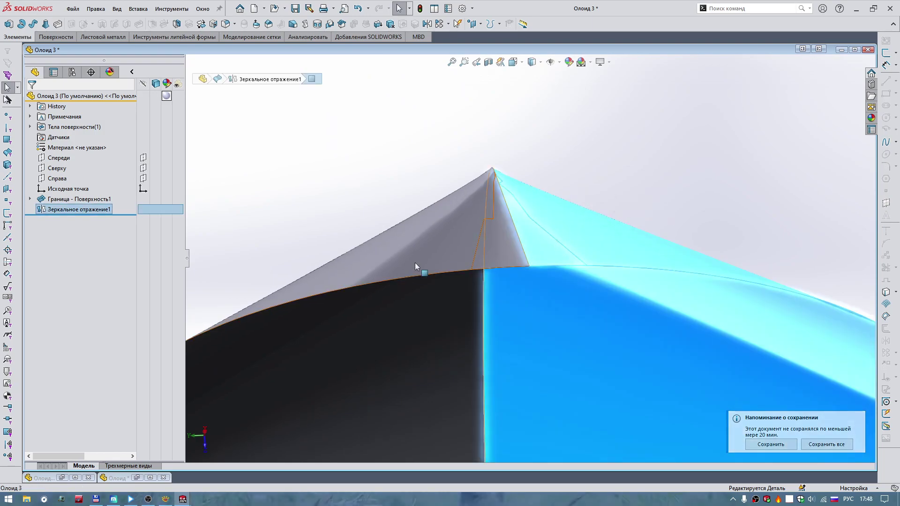
key("Escape")
left_click(29, 126)
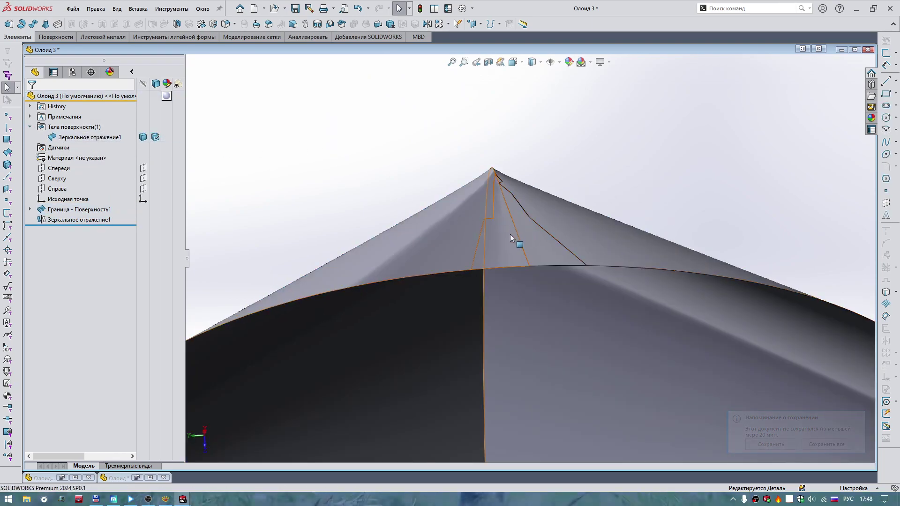
scroll(483, 189, "up", 3)
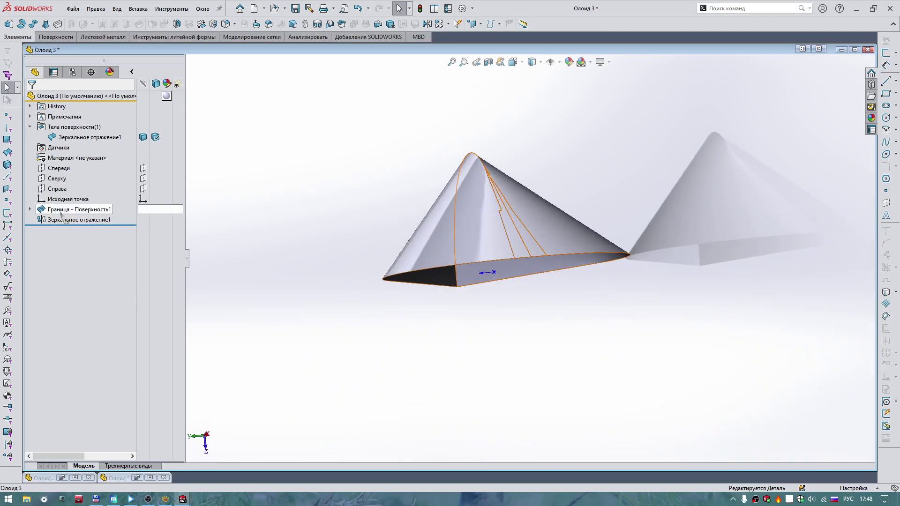
Make the first Direction 2 curve tangent to a Спереди plane direction vector and accept.
left_click(57, 209)
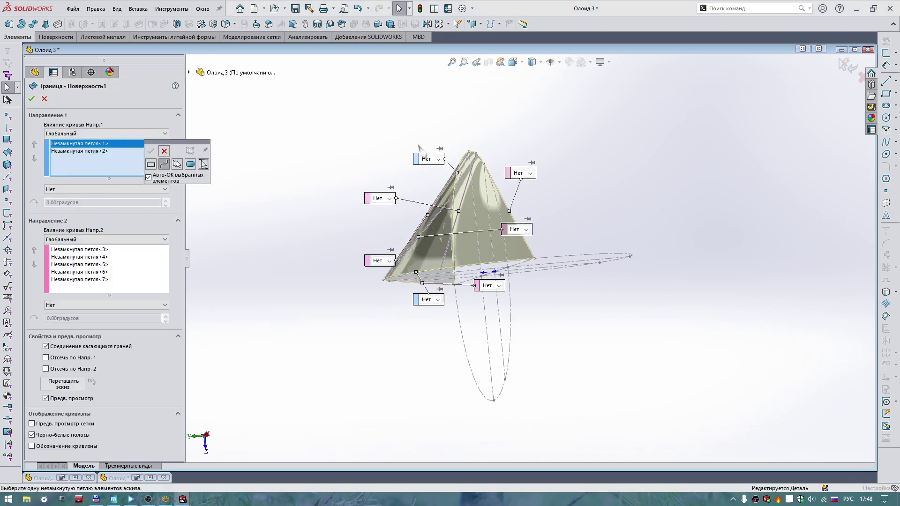
left_click(78, 252)
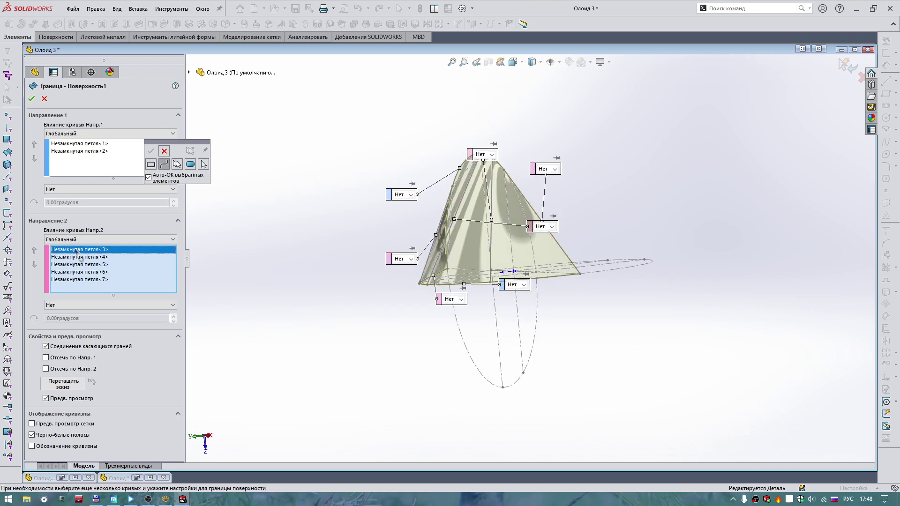
left_click(74, 280, "ctrl")
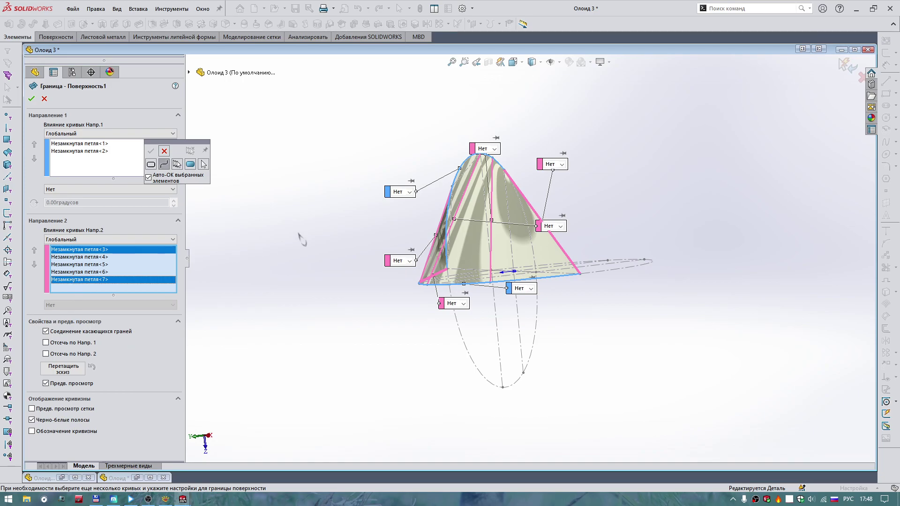
left_click(94, 279, "ctrl")
left_click(85, 305)
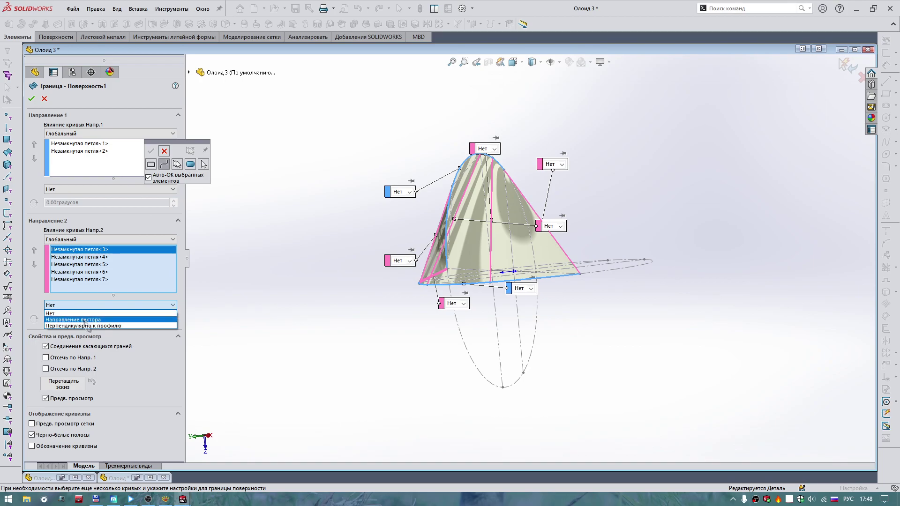
left_click(87, 320)
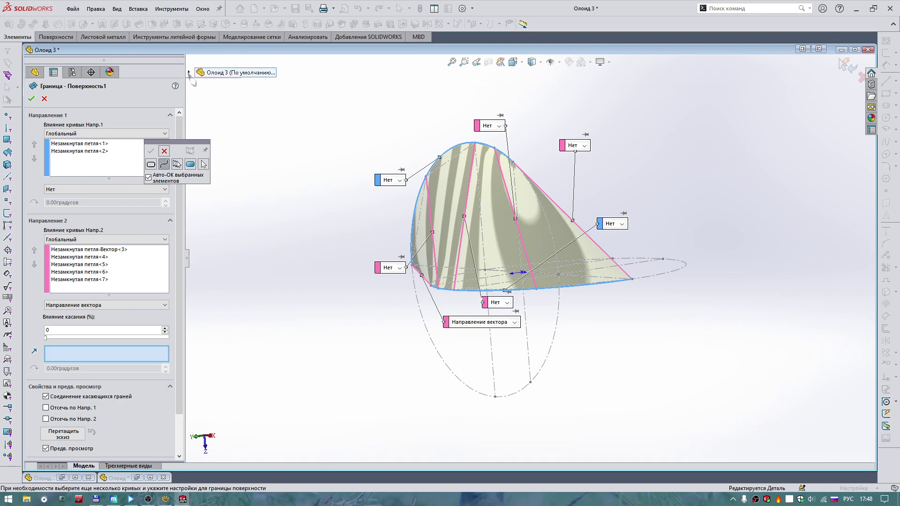
left_click(189, 73)
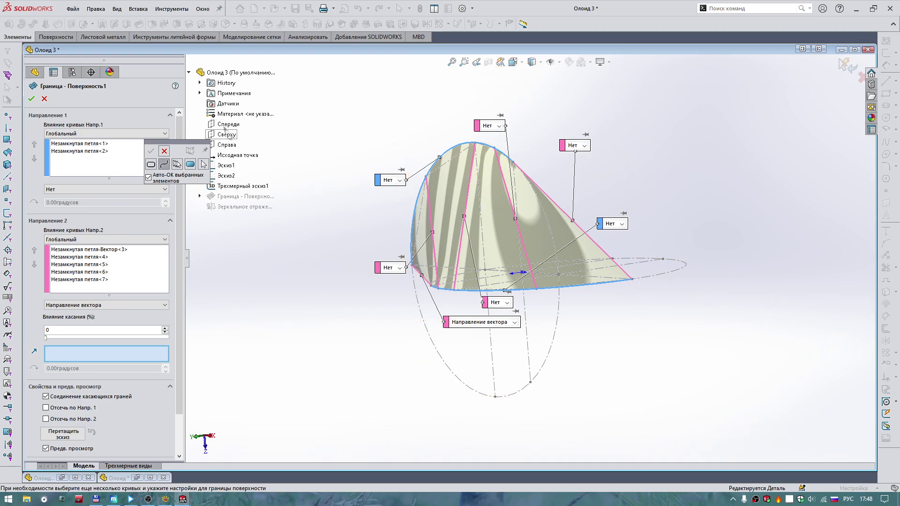
left_click(224, 125)
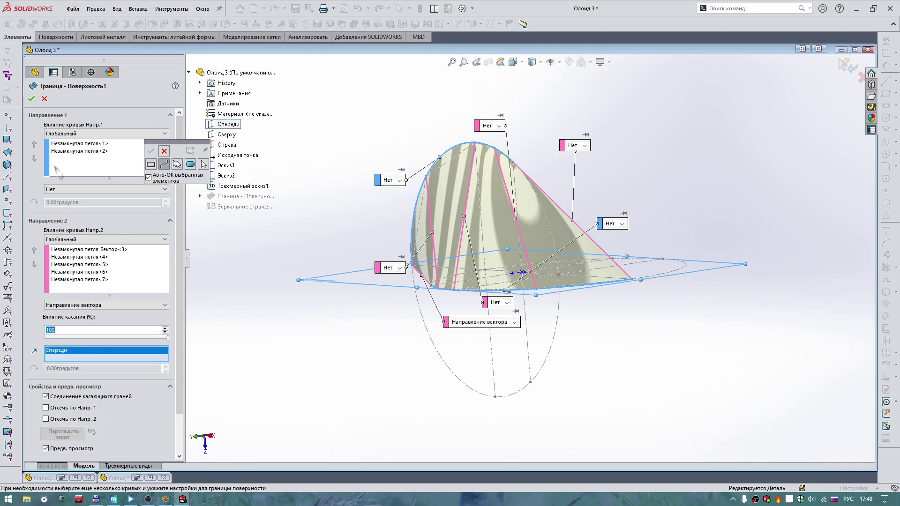
left_click(31, 99)
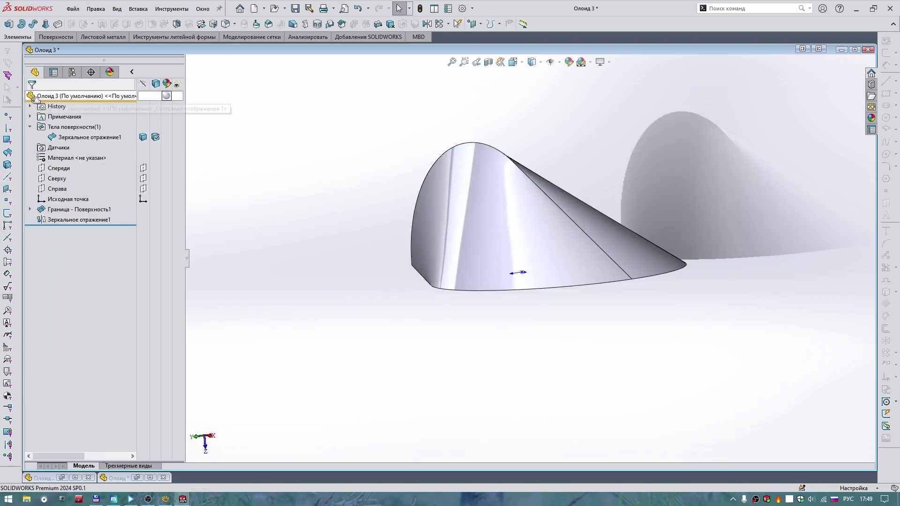
Edit Граница - Поверхность1, setting the last Direction 2 curve tangent to the Справа direction vector.
left_click(80, 209)
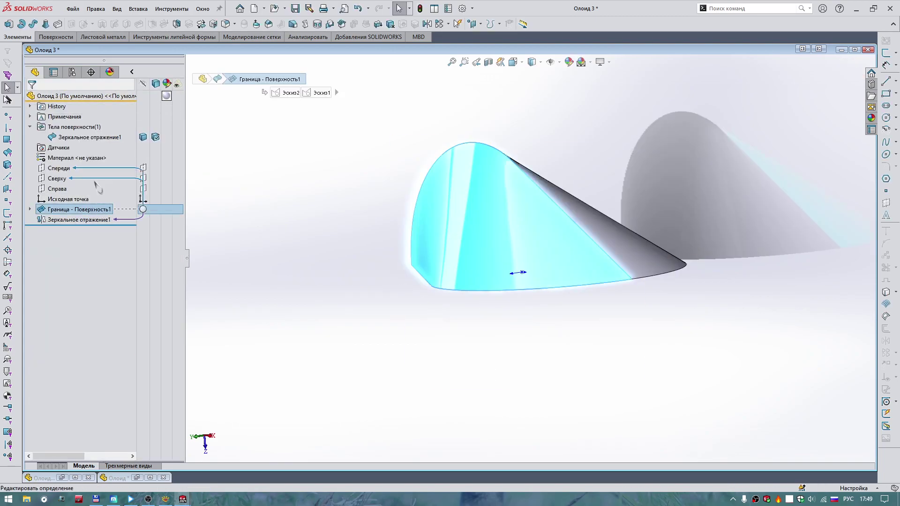
left_click(97, 187)
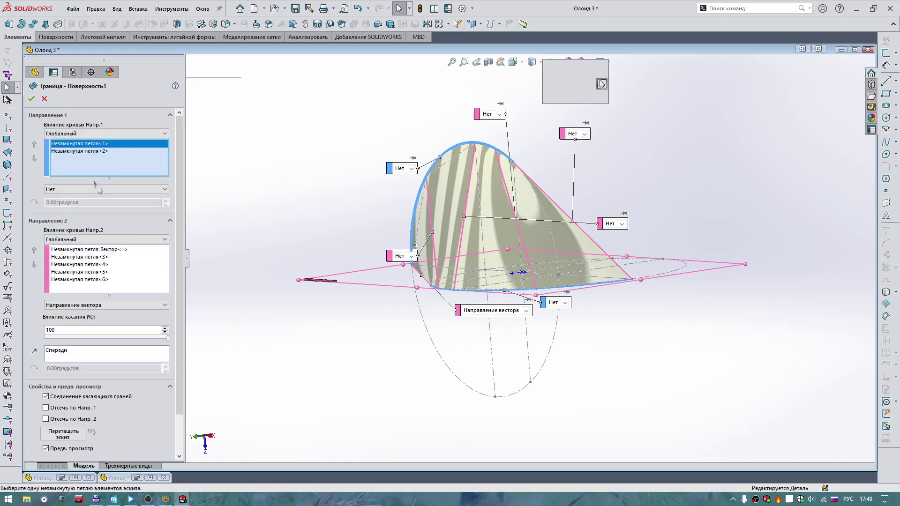
left_click(66, 279)
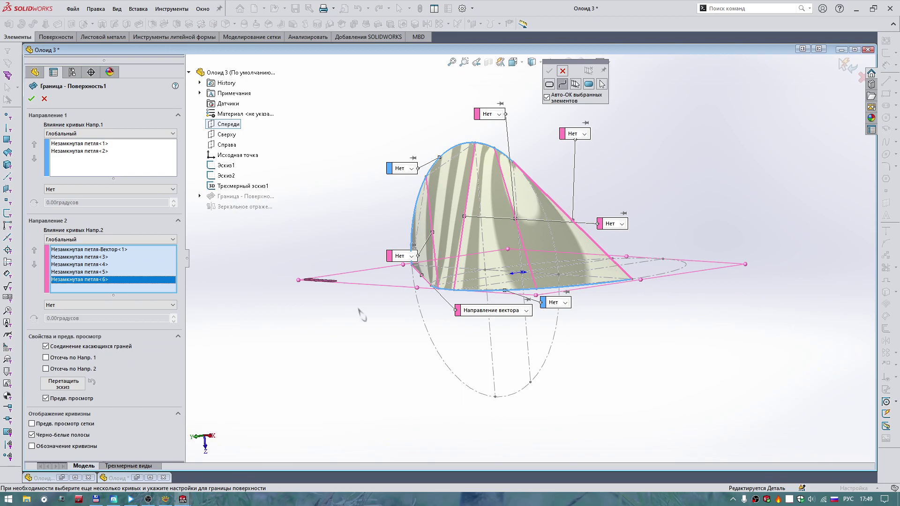
left_click(101, 306)
left_click(93, 322)
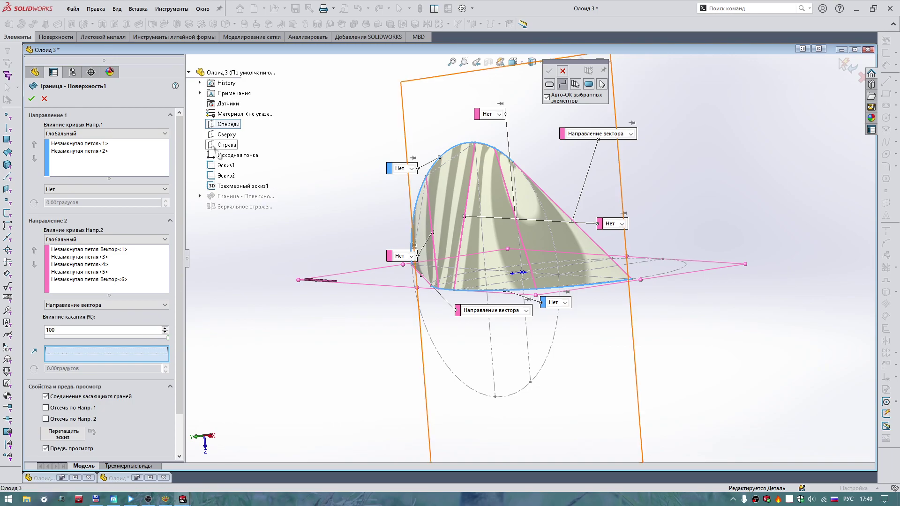
left_click(217, 147)
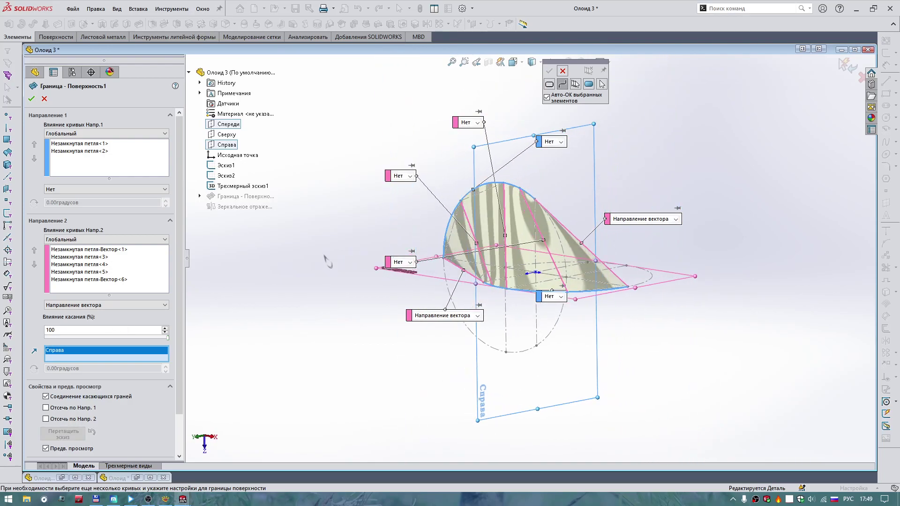
Replace Справа with Сверху as that curve's direction vector and accept the surface.
right_click(65, 354)
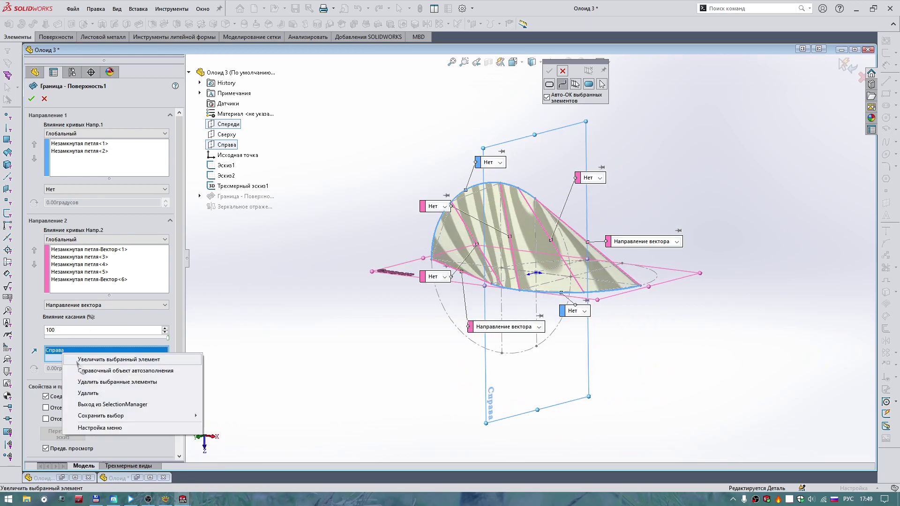
left_click(88, 393)
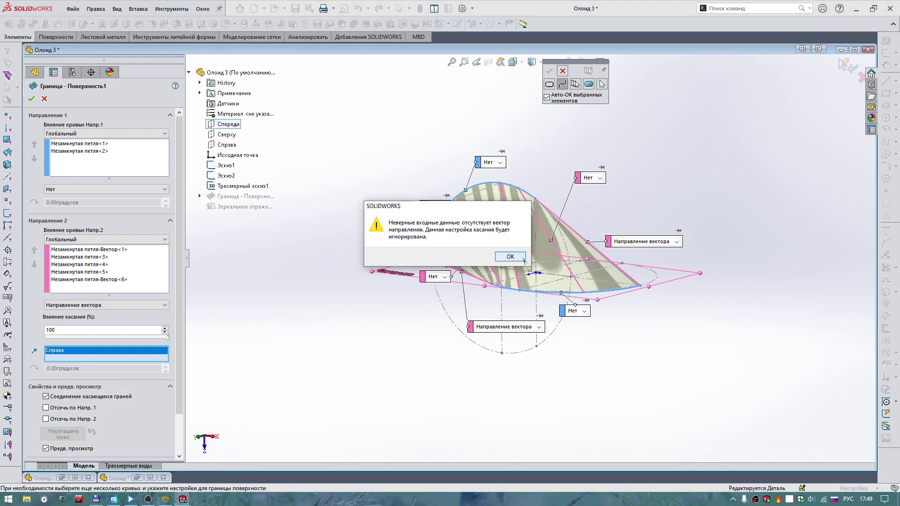
left_click(523, 258)
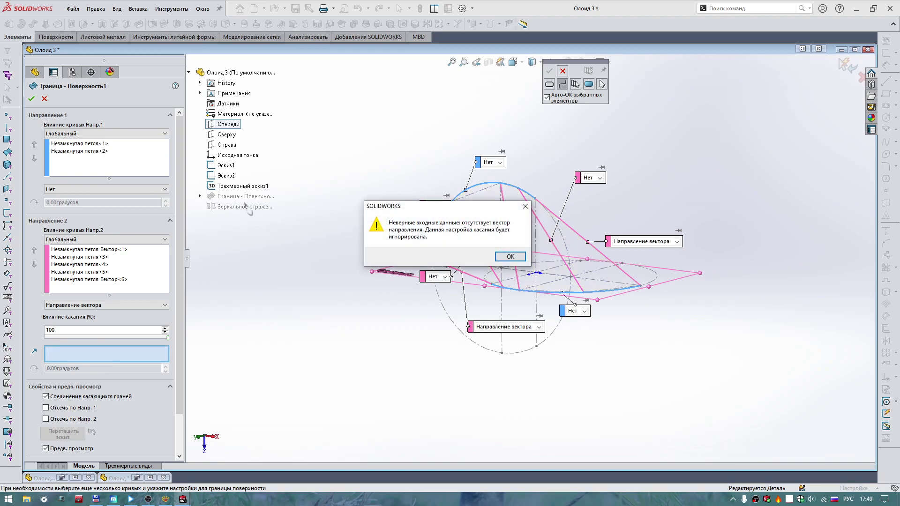
left_click(510, 256)
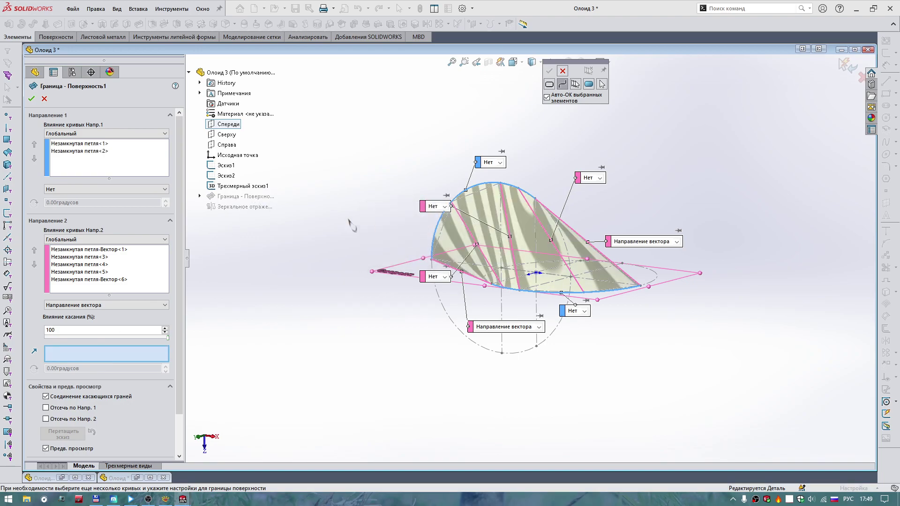
left_click(225, 136)
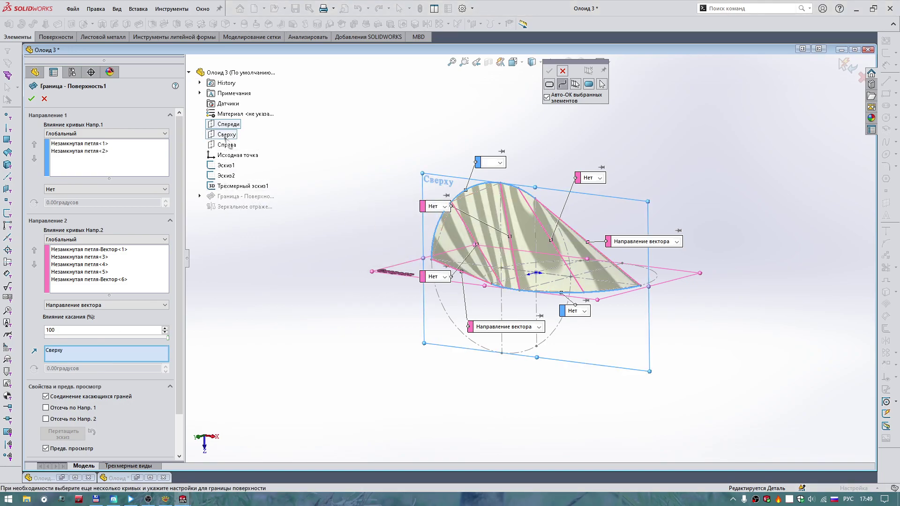
key("Left")
key("Left")
key("Left")
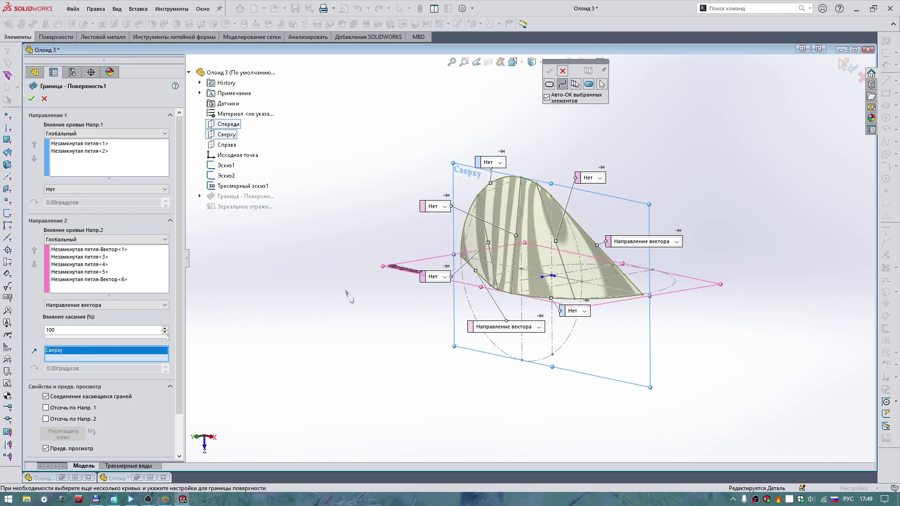
key("Left")
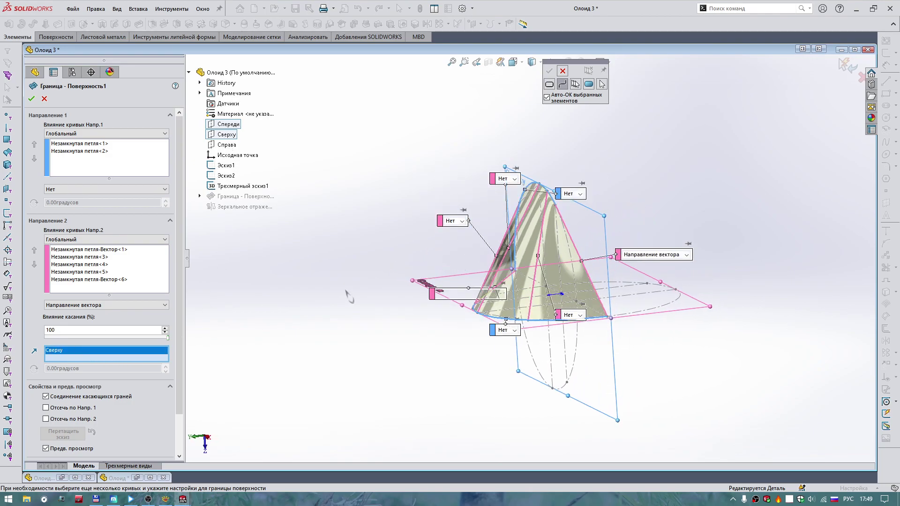
left_click(32, 99)
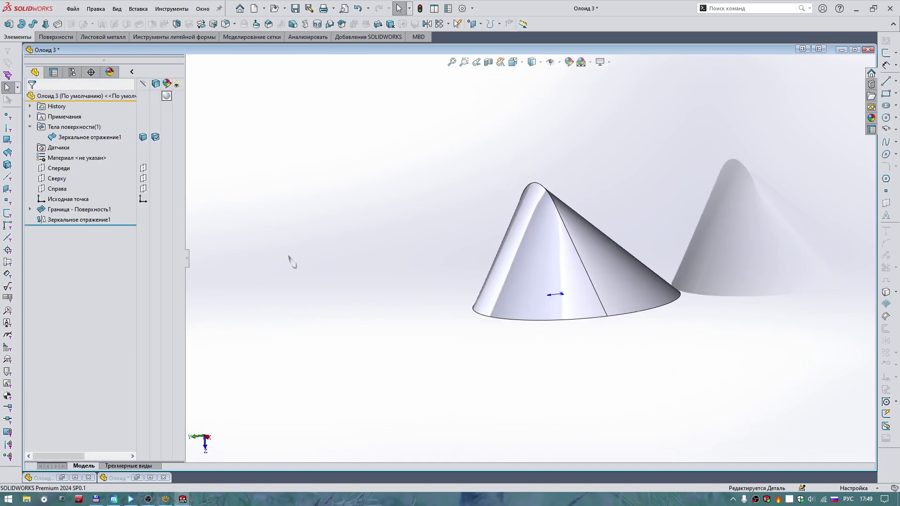
Orbit the model, then start a Mirror with surface body Зеркальное отражение1 selected.
middle_click_drag(289, 257, 405, 212)
mouse_move(521, 237)
middle_mouse_down()
mouse_move(545, 286)
mouse_move(604, 232)
middle_mouse_up()
mouse_move(551, 295)
middle_mouse_down()
mouse_move(545, 266)
mouse_move(633, 248)
mouse_move(610, 243)
middle_mouse_up()
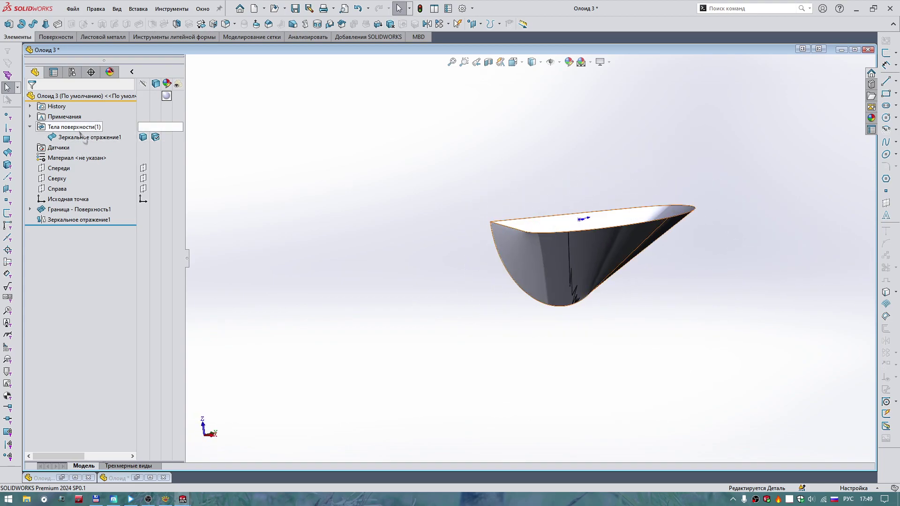
left_click(89, 137)
left_click(427, 24)
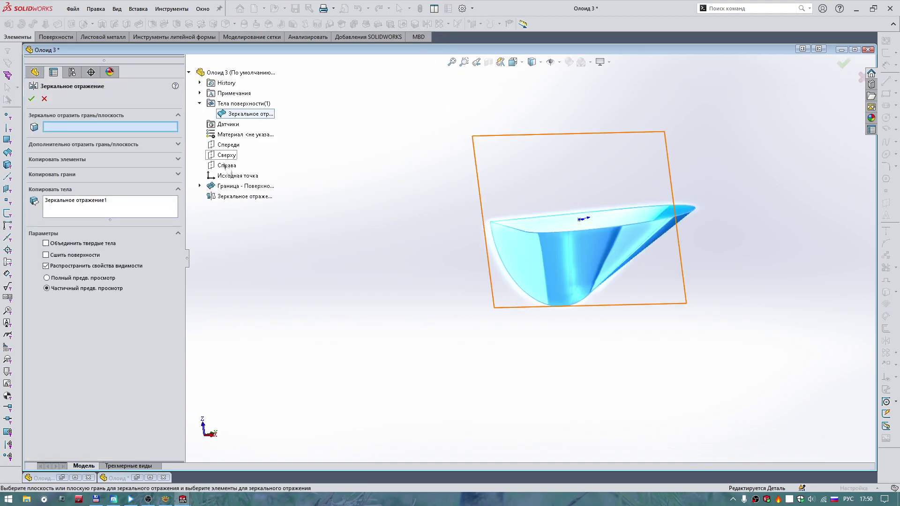
Mirror the surface across the Спереди plane to create Зеркальное отражение2.
left_click(227, 145)
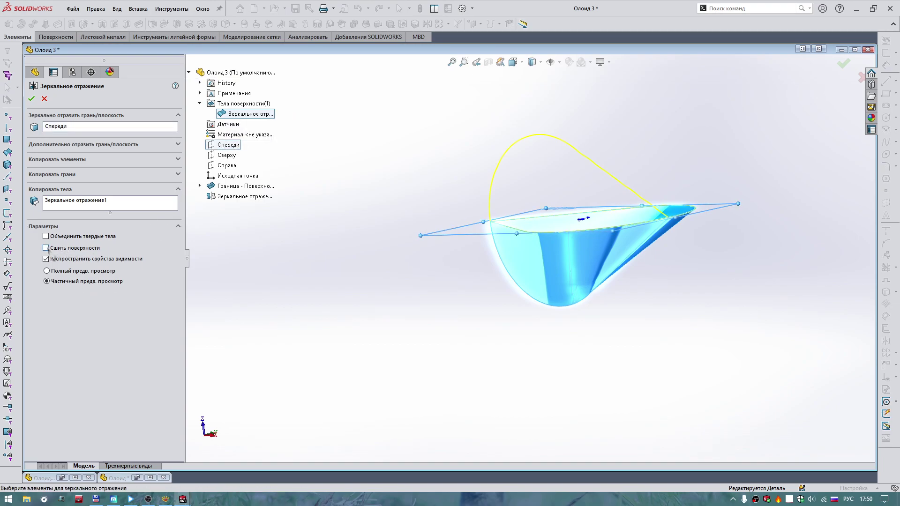
key("Left")
key("Left")
key("Left")
key("Left")
key("Left")
key("Left")
key("Left")
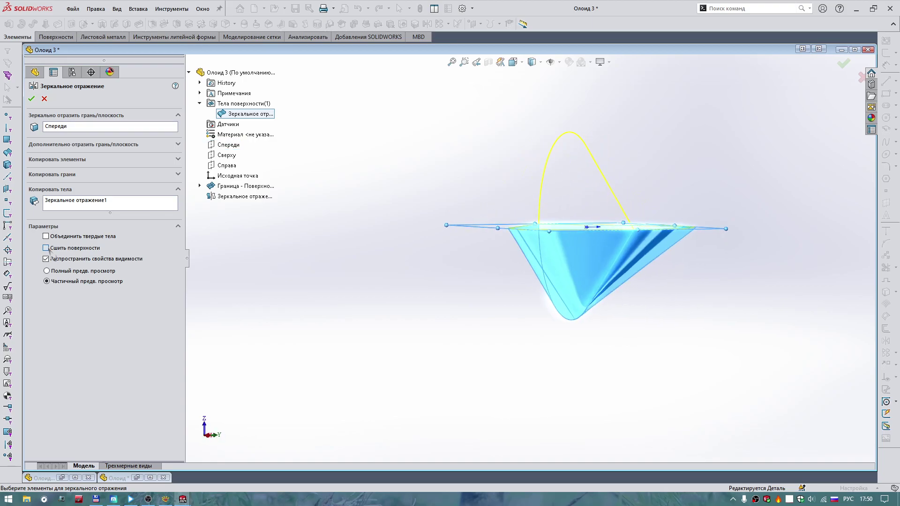
left_click(38, 99)
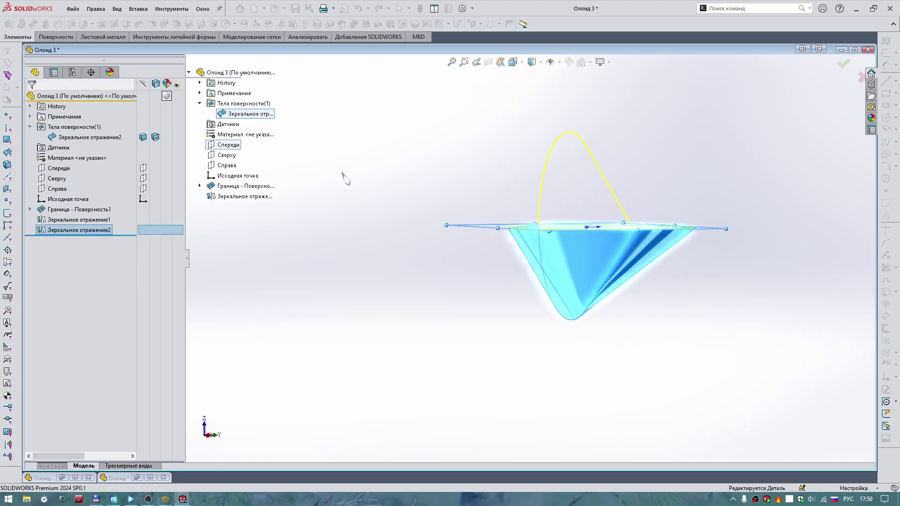
left_click(89, 137)
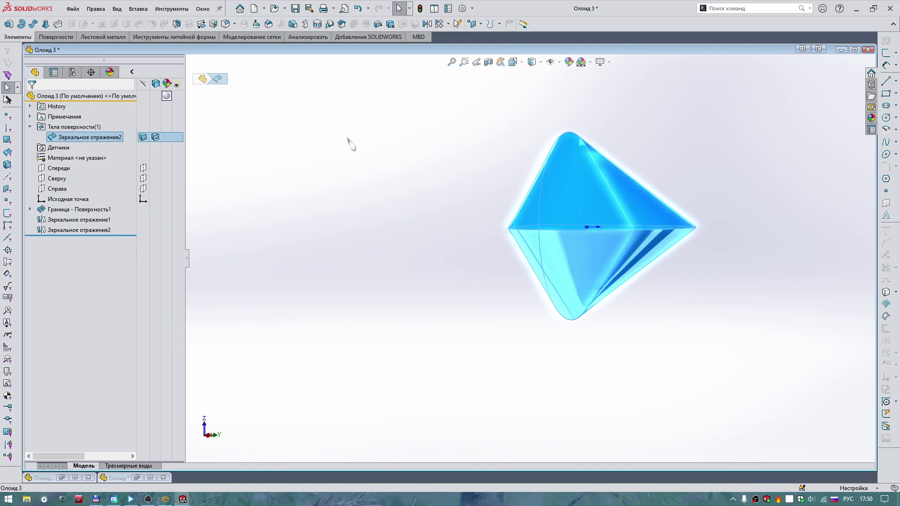
key("Left")
key("Left")
key("Left")
key("Left")
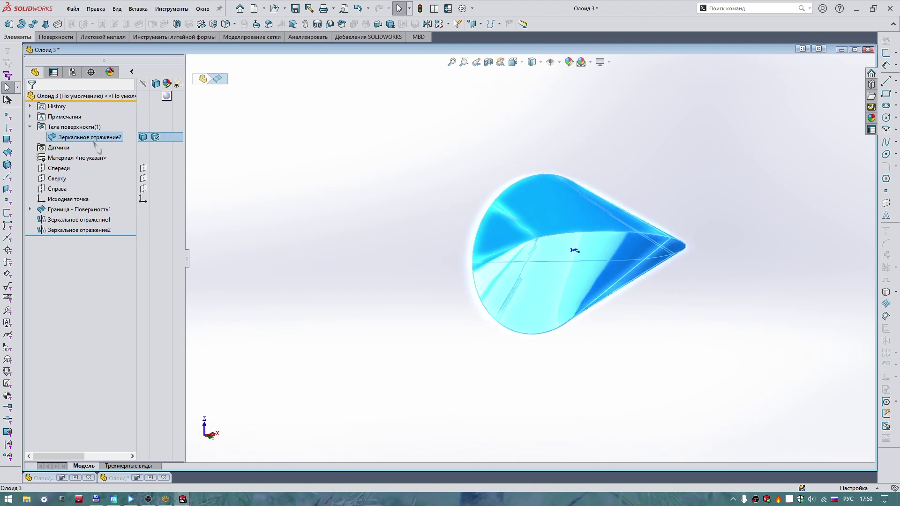
Edit Зеркальное отражение2 to keep the bodies separate, then select the first surface body.
left_click(104, 231)
left_click(108, 206)
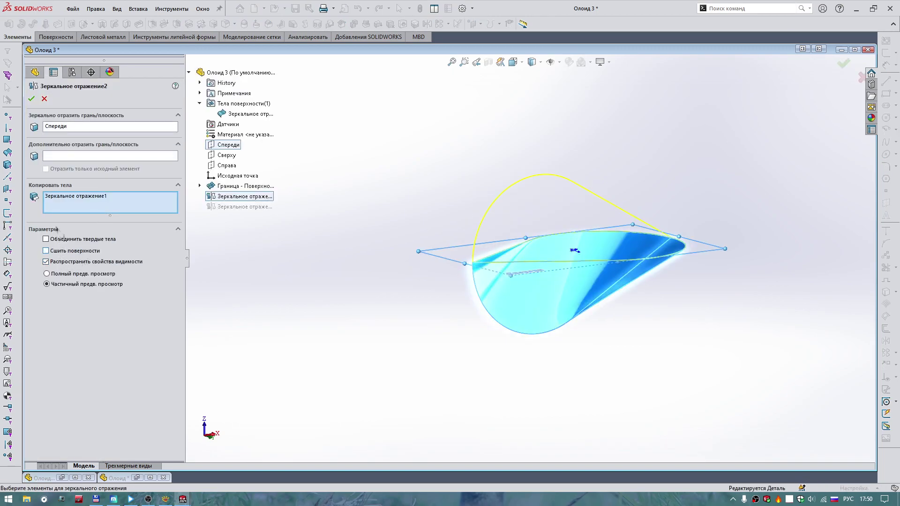
key("Return")
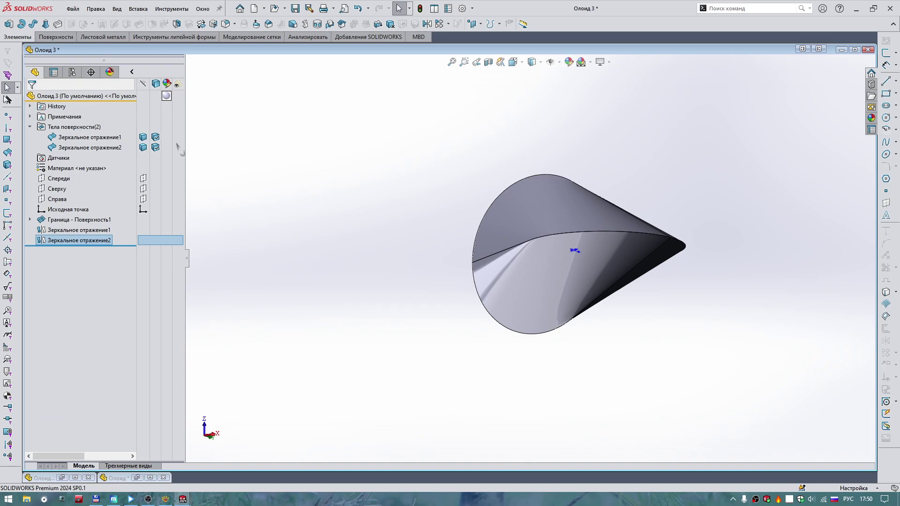
left_click(96, 138)
Knit both surface bodies with Create solid, then check Твердые тела for Поверхность-Сшить1.
left_click(92, 148, "ctrl")
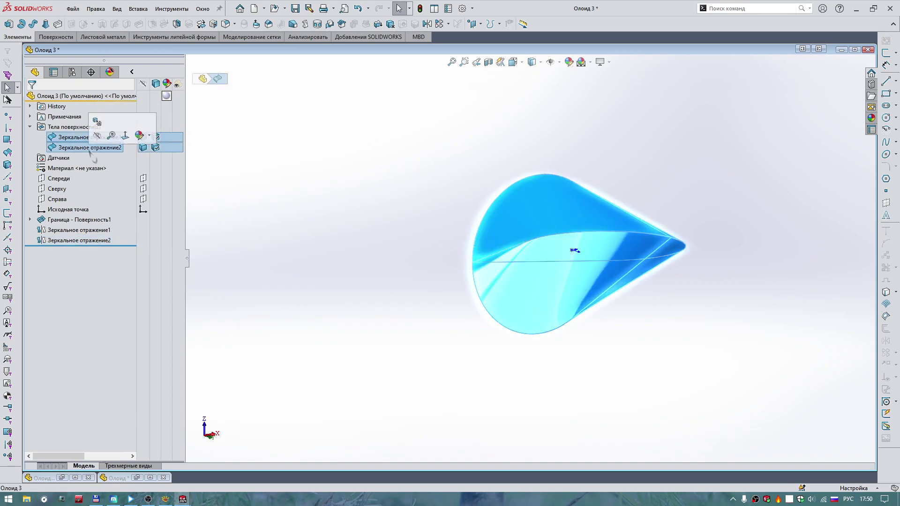
right_click_drag(89, 151, 83, 159)
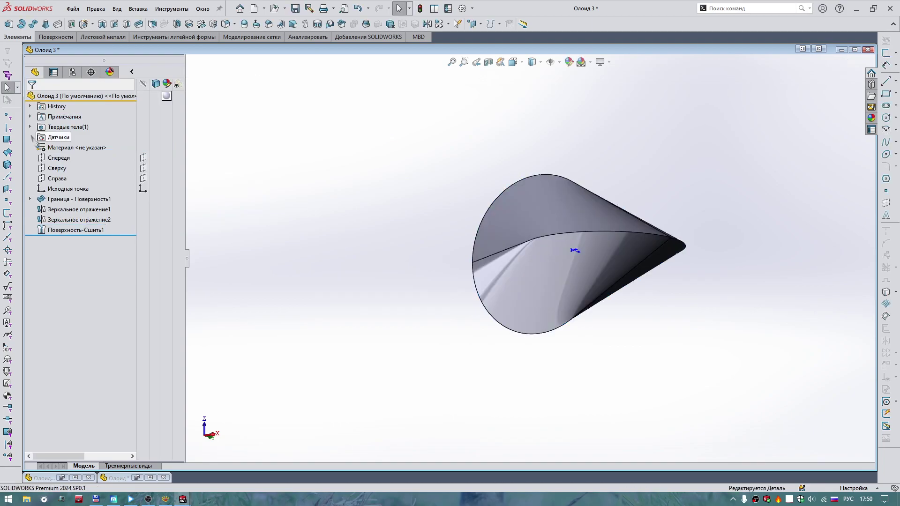
left_click(30, 127)
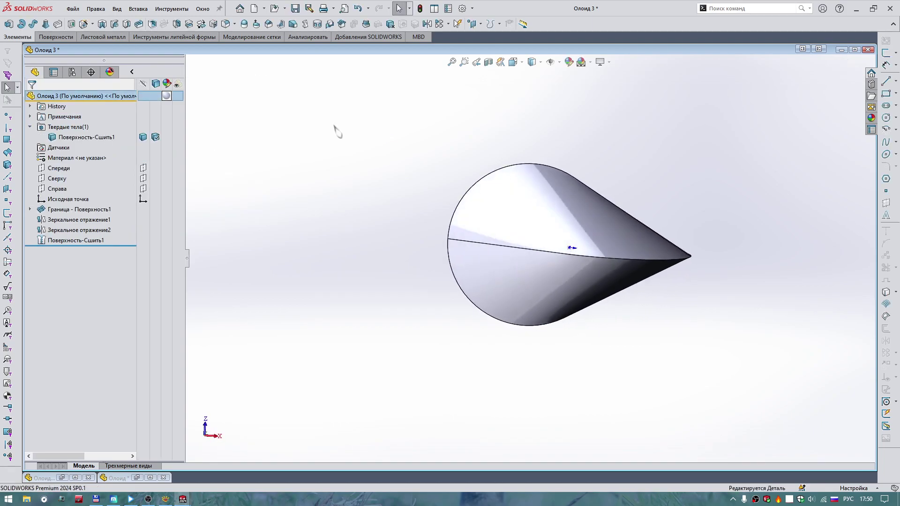
key("Left")
key("Left")
key("Left")
key("ctrl+shift+s")
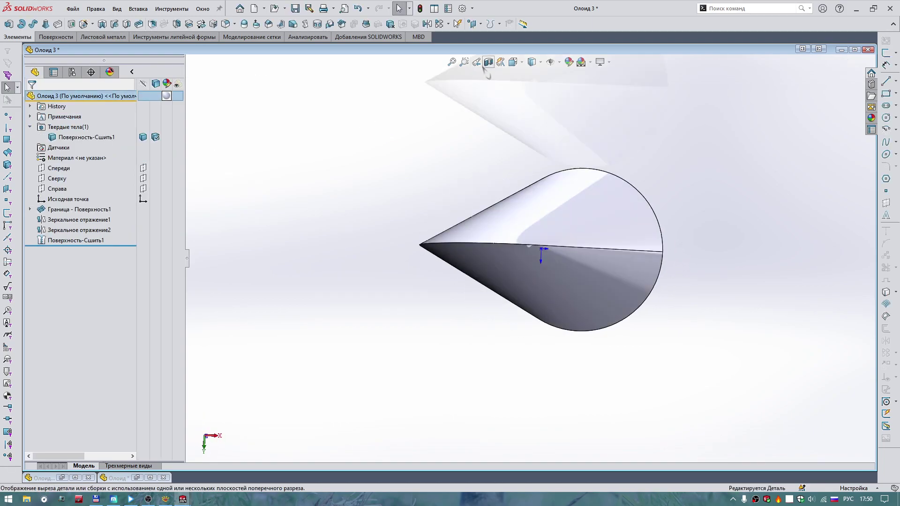
middle_click_drag(361, 184, 130, 157)
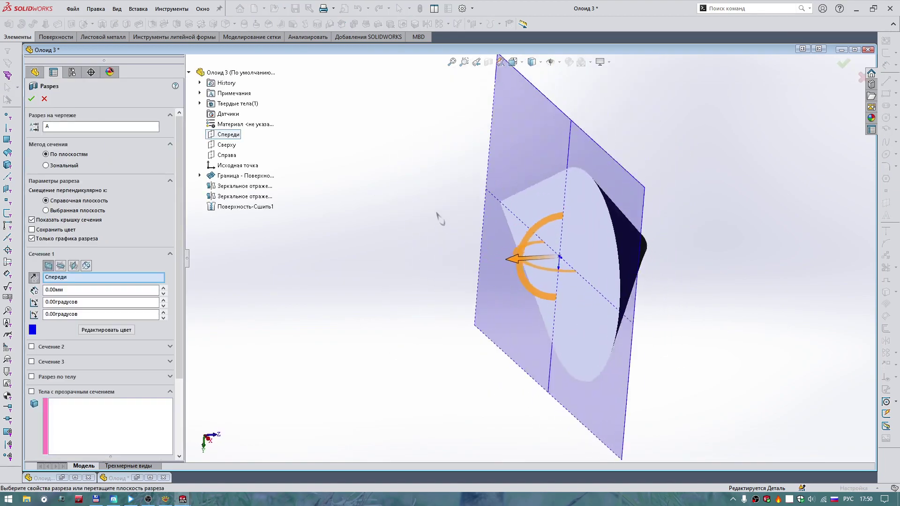
key("Escape")
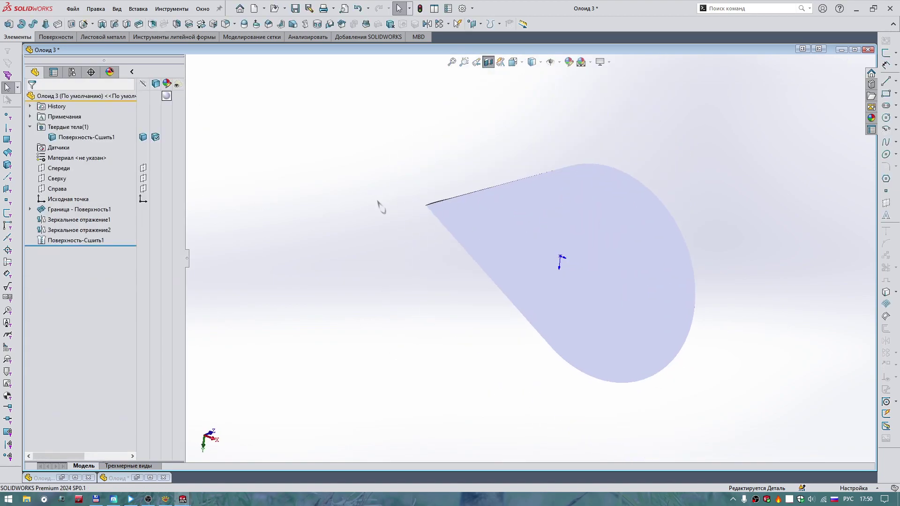
key("Down")
key("Down")
left_click(489, 62)
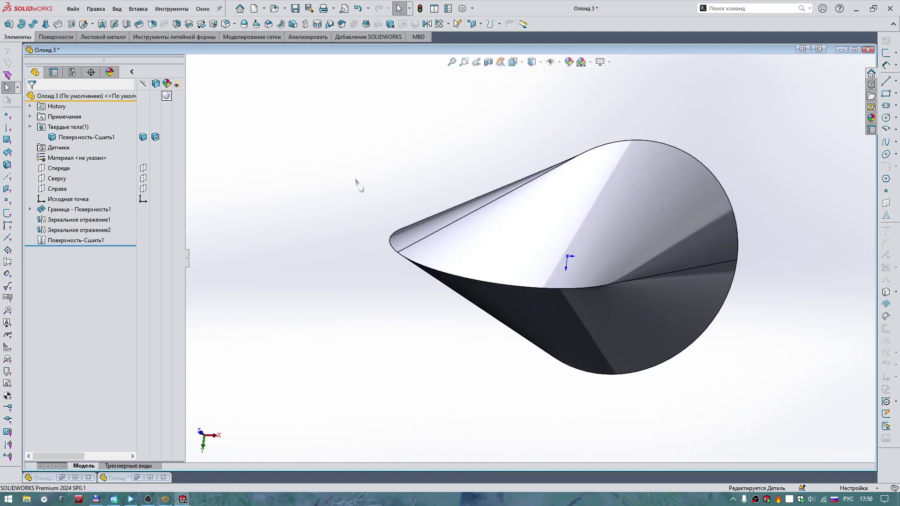
middle_click_drag(358, 186, 351, 136)
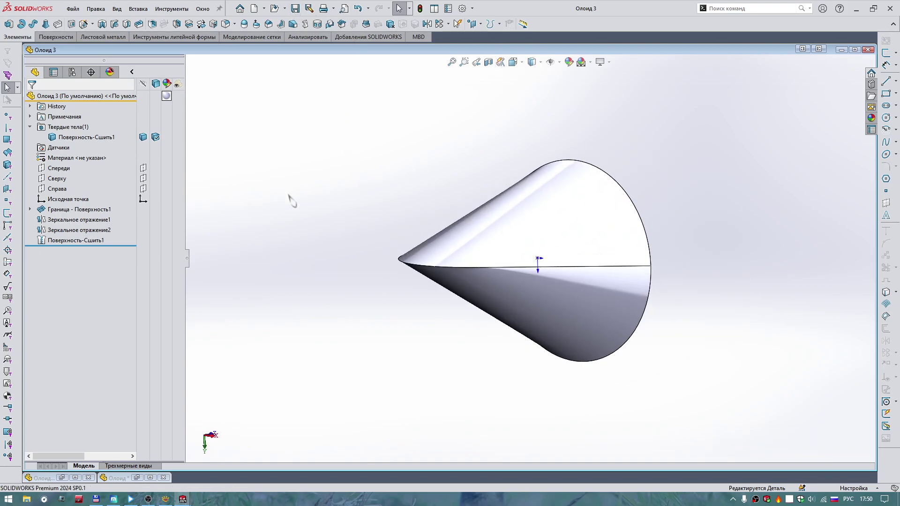
key("Down")
key("Down")
key("Down")
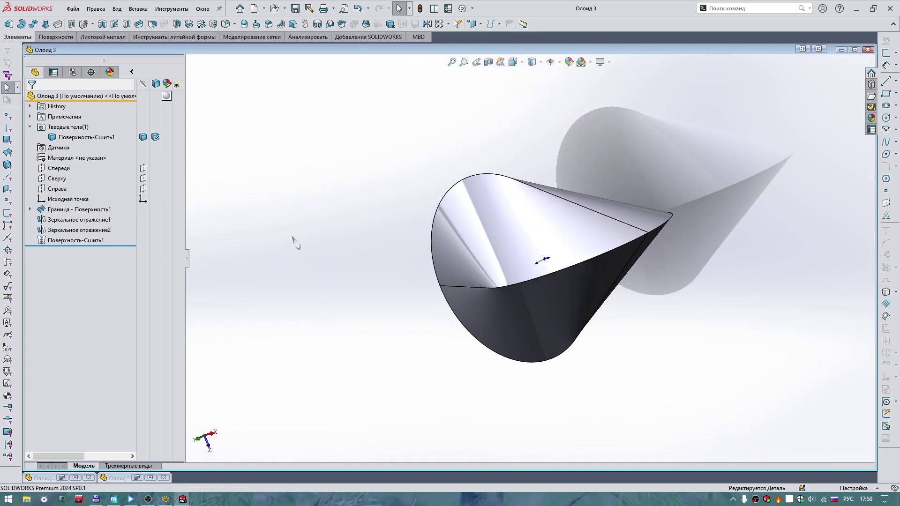
key("Down")
key("Down")
key("Down")
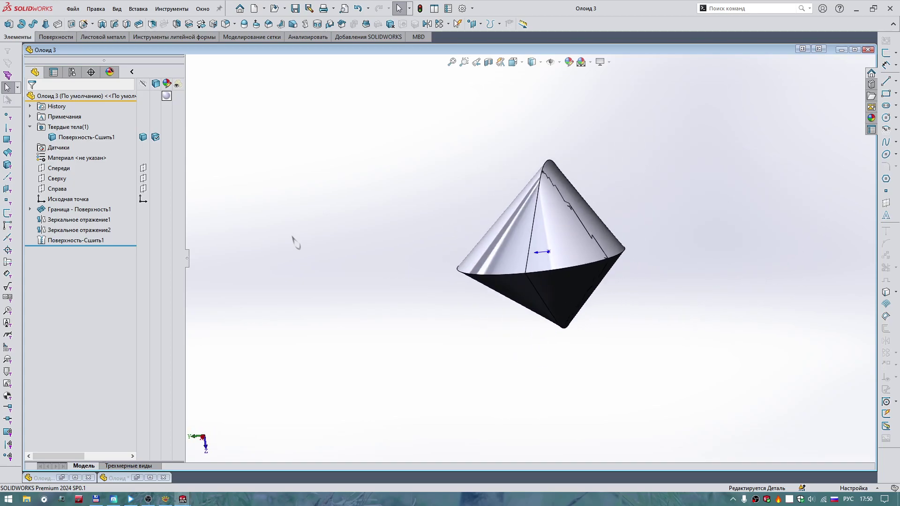
key("Down")
key("Down")
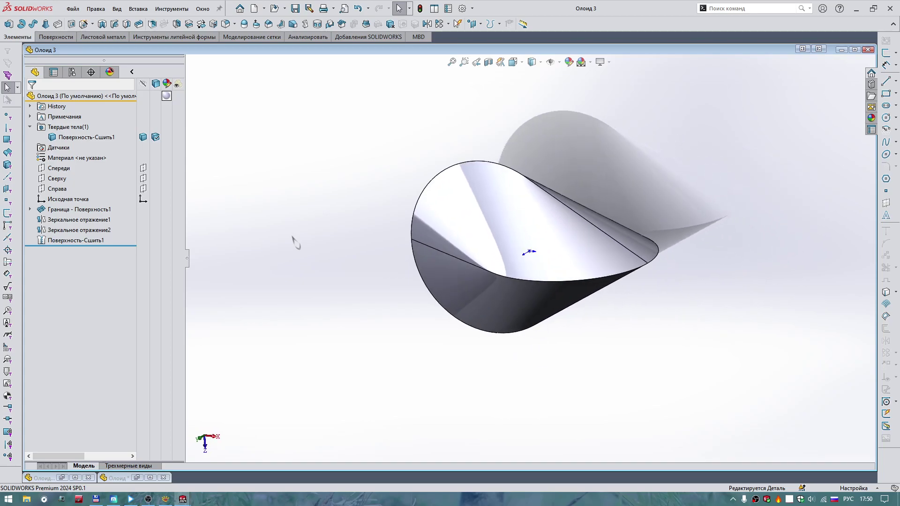
key("Down")
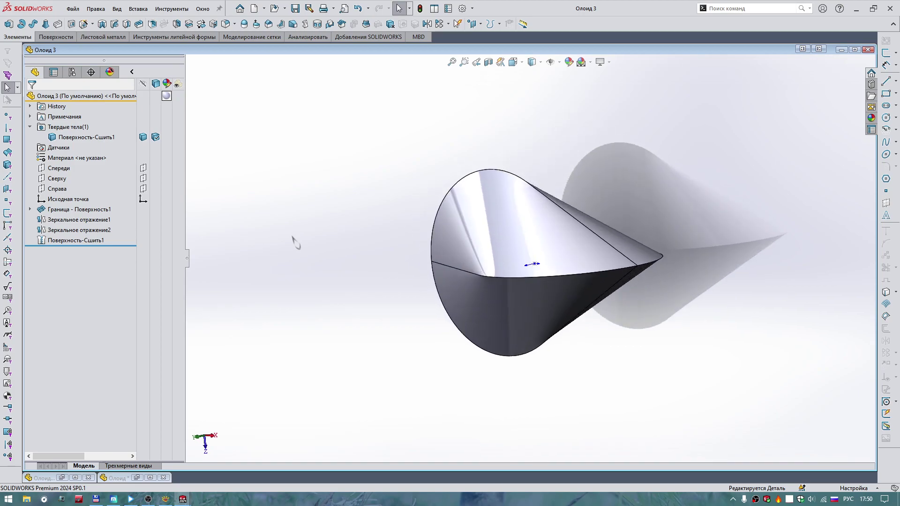
key("Down")
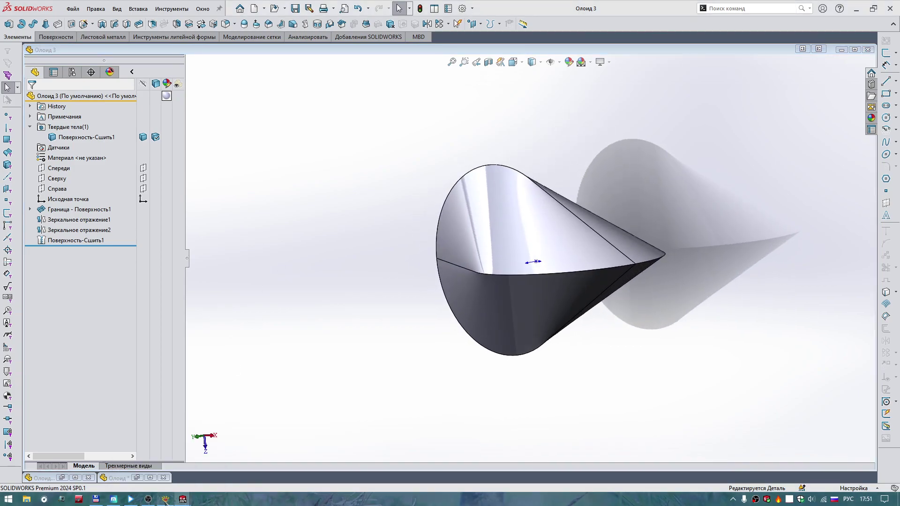
key("alt+Tab")
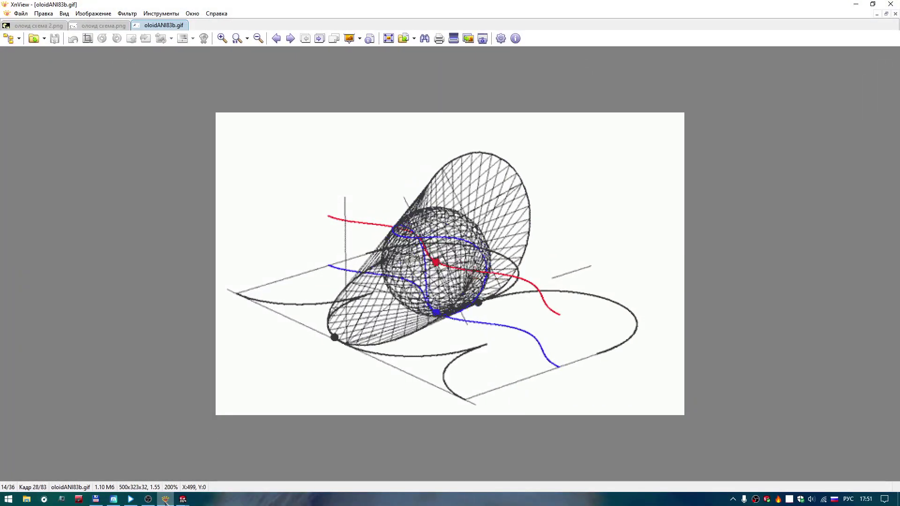
key("alt+Tab")
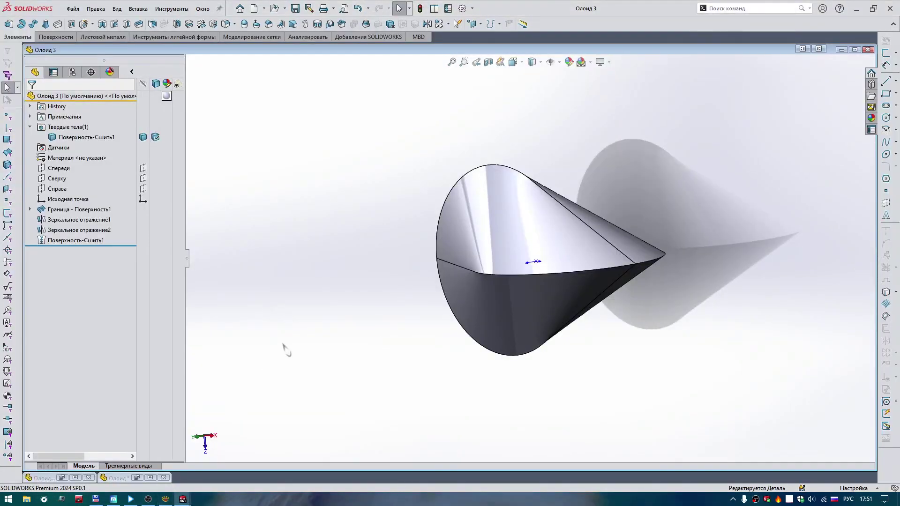
Gesture to Front and Right views, orbit, and expand Граница - Поверхность1 to reveal Трехмерный эскиз1.
right_click_drag(284, 321, 303, 287)
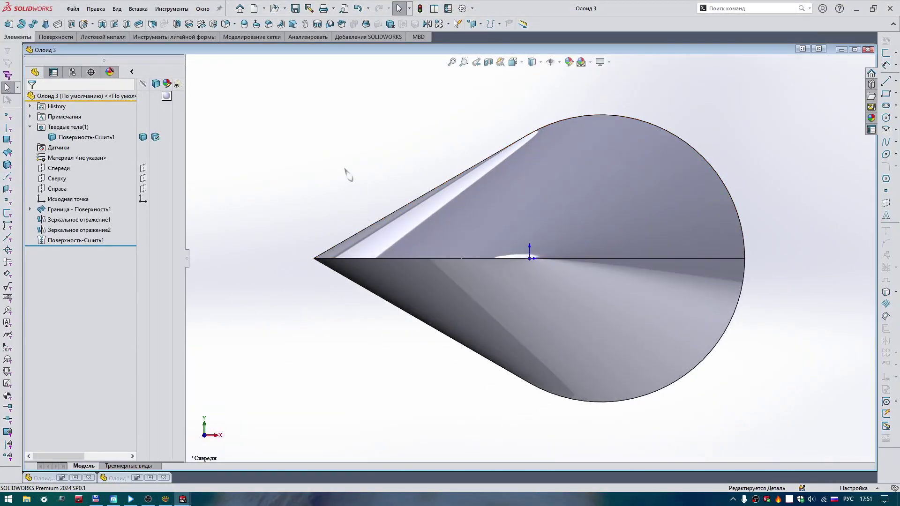
right_click_drag(347, 173, 533, 170)
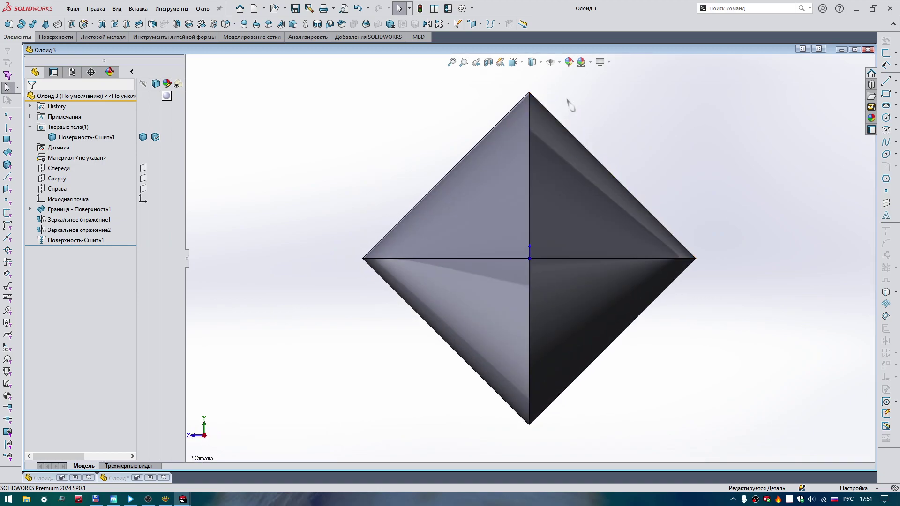
right_click_drag(452, 317, 471, 234)
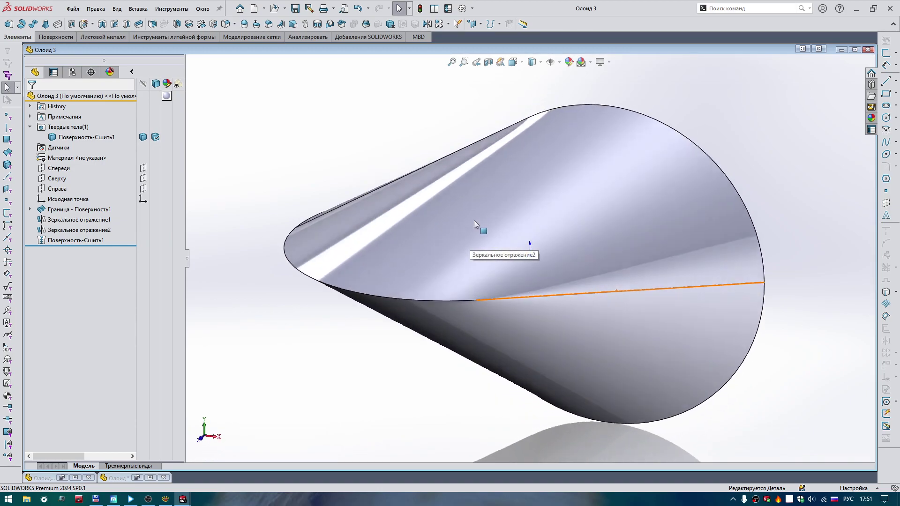
middle_click_drag(474, 220, 541, 215)
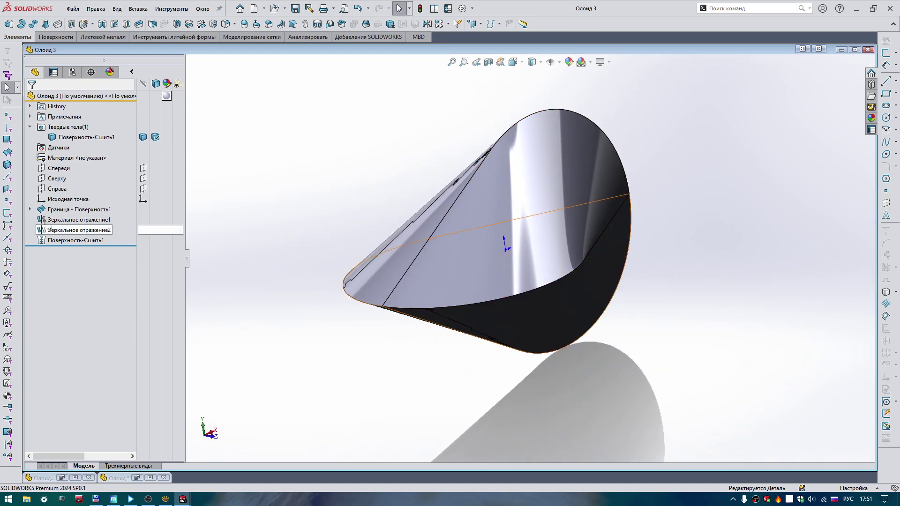
left_click(30, 210)
Change Трехмерный эскиз1's sketch colour to purple (184,15,255).
right_click(79, 240)
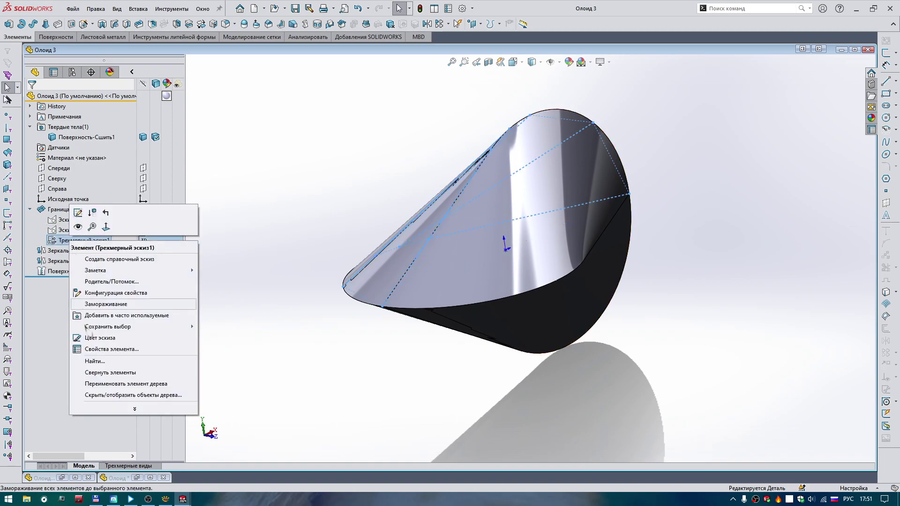
left_click(93, 339)
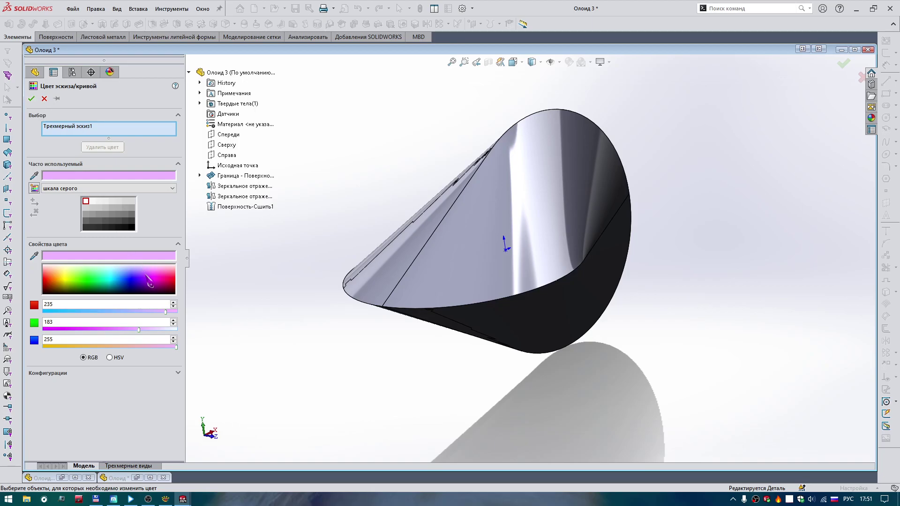
left_click(146, 276)
key("Return")
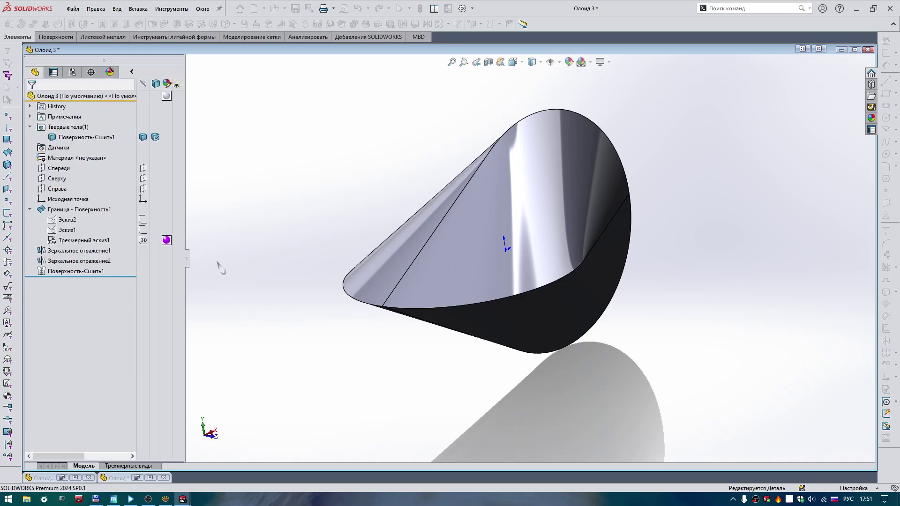
mouse_move(263, 220)
middle_mouse_down()
mouse_move(300, 213)
mouse_move(557, 241)
mouse_move(451, 184)
middle_mouse_up()
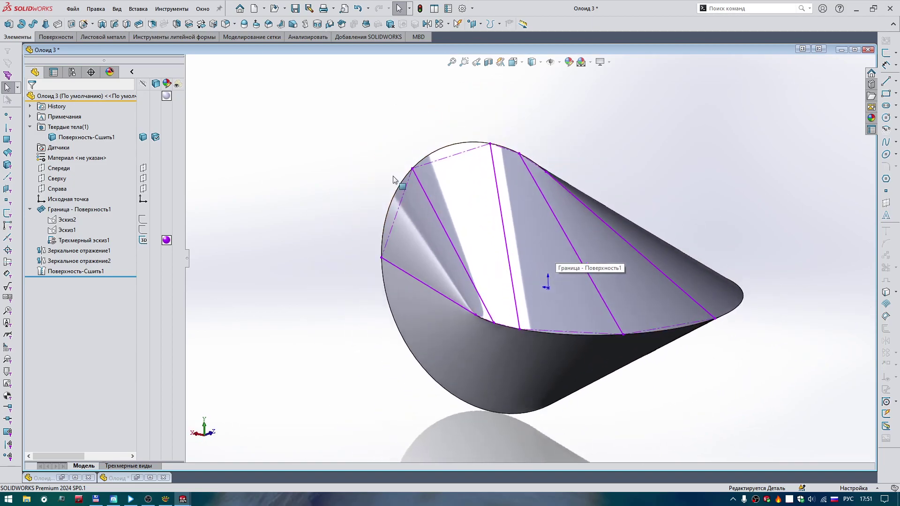
Orbit and zoom around the oloid's opening, ending in an upright side view.
mouse_move(508, 171)
middle_mouse_down()
mouse_move(605, 302)
mouse_move(622, 361)
mouse_move(604, 352)
middle_mouse_up()
scroll(600, 347, "down", 3)
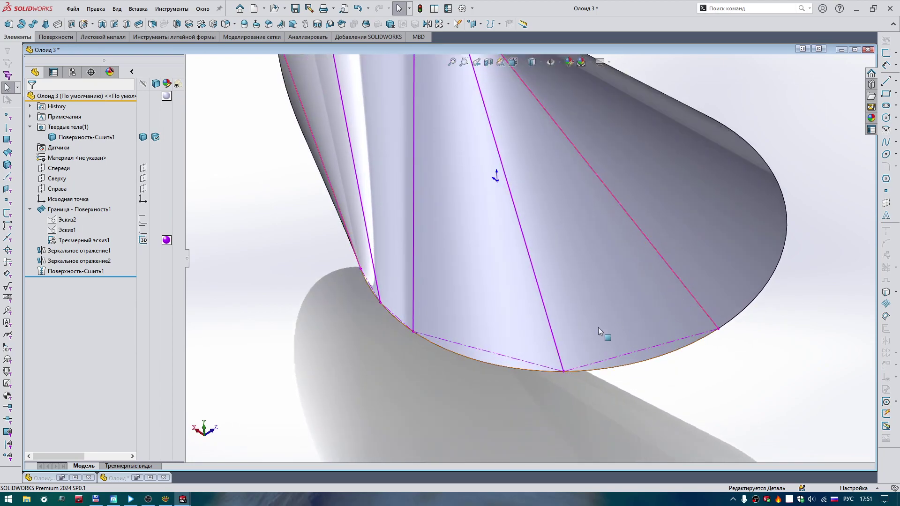
scroll(598, 327, "up", 3)
mouse_move(637, 274)
middle_mouse_down()
mouse_move(490, 291)
mouse_move(416, 173)
mouse_move(466, 214)
middle_mouse_up()
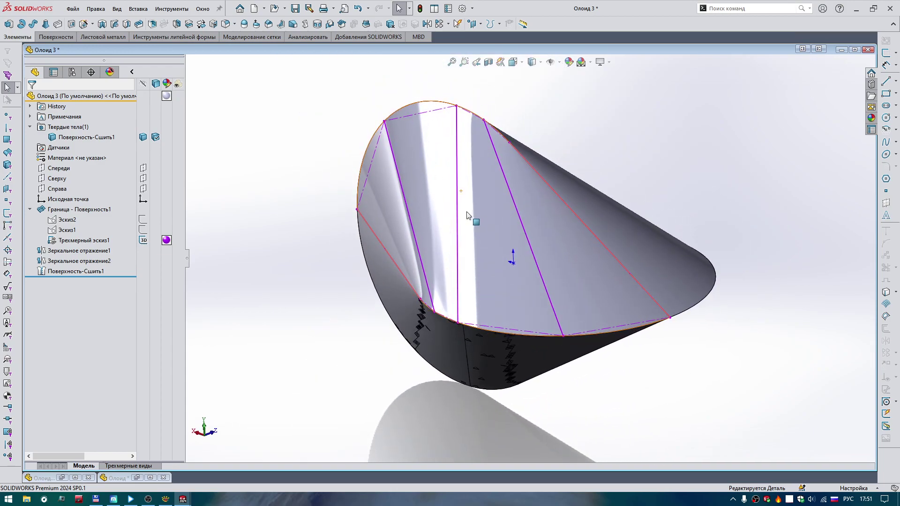
middle_click_drag(634, 333, 524, 137)
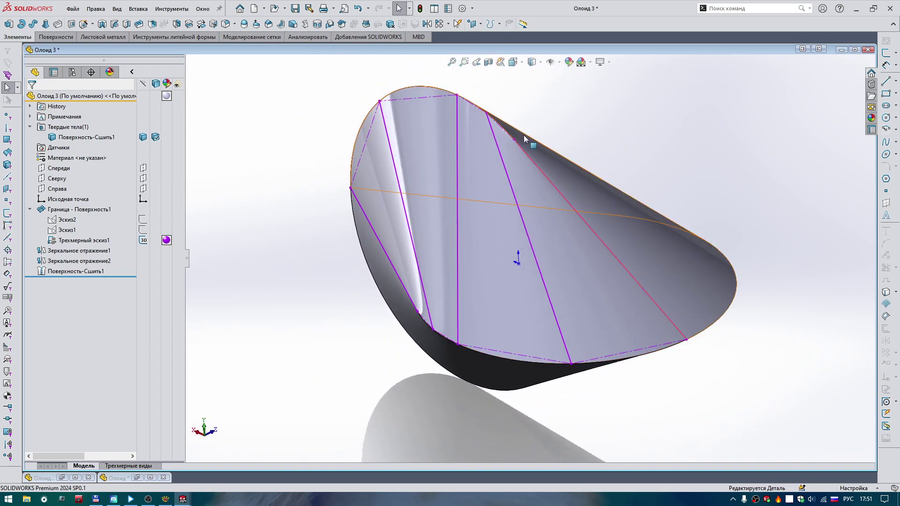
mouse_move(431, 201)
middle_mouse_down()
mouse_move(386, 221)
mouse_move(267, 151)
middle_mouse_up()
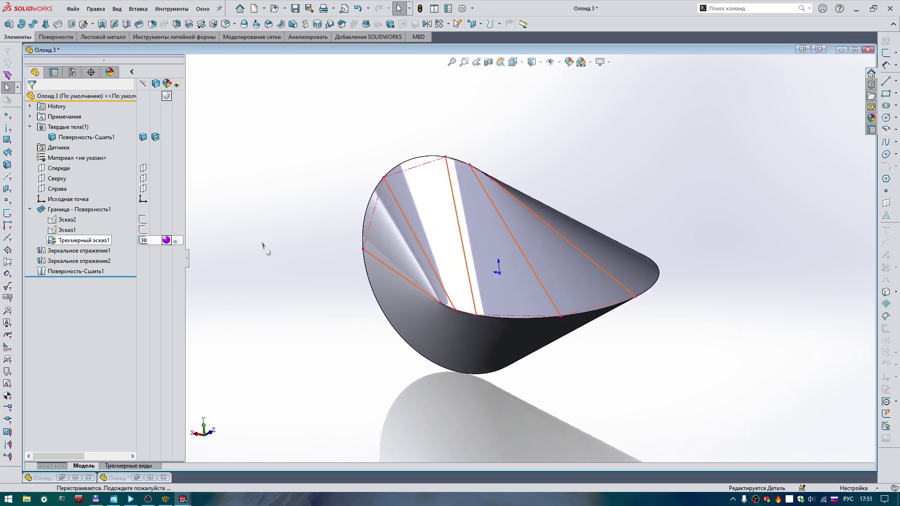
key("ctrl+3")
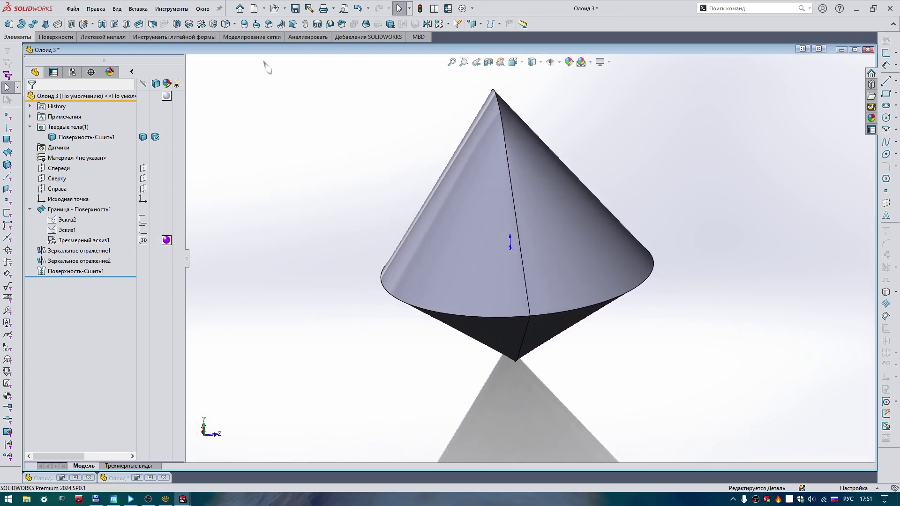
left_click(30, 210)
key("Left")
key("Left")
key("Left")
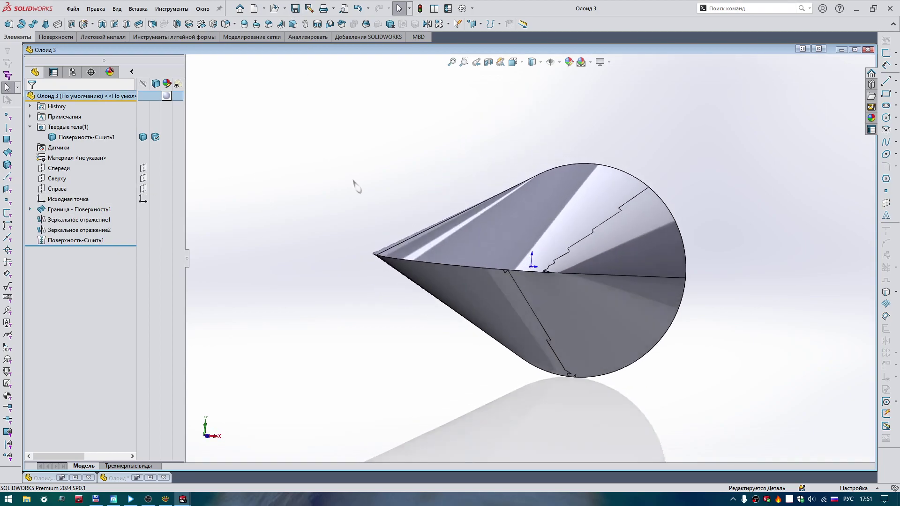
mouse_move(355, 185)
middle_mouse_down()
mouse_move(361, 298)
mouse_move(416, 213)
middle_mouse_up()
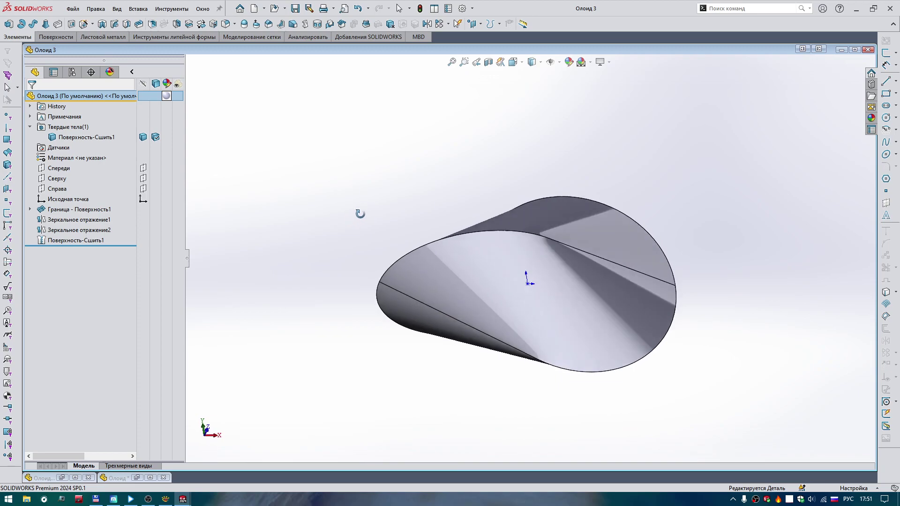
key("Up")
key("Up")
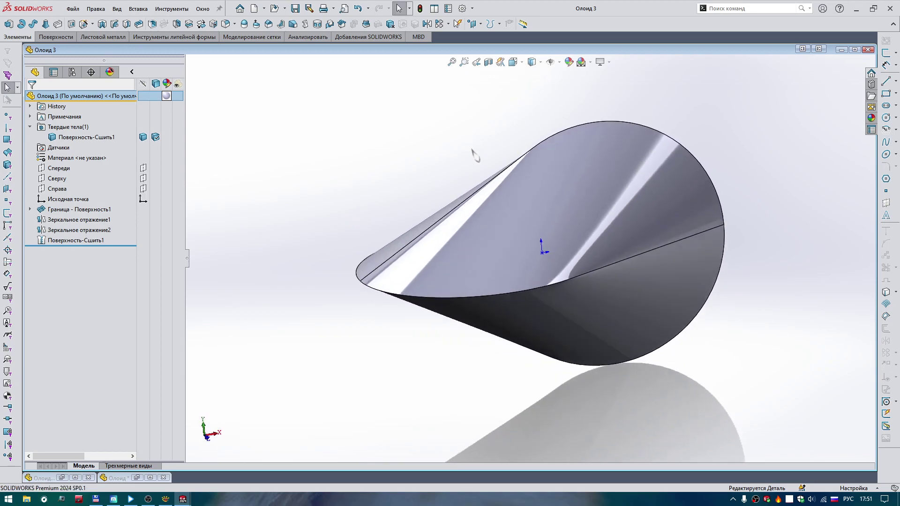
key("Up")
key("Up")
key("Up")
key("Up")
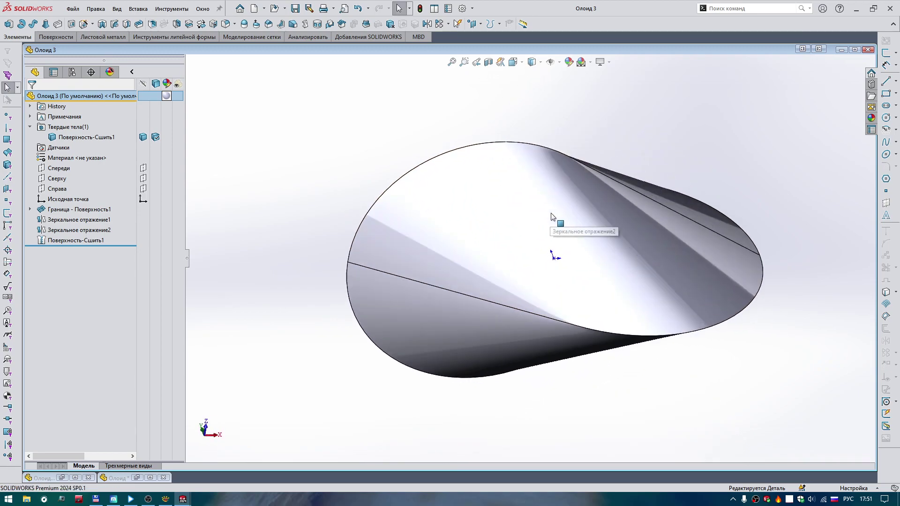
key("Up")
key("Up")
key("Up")
key("Up")
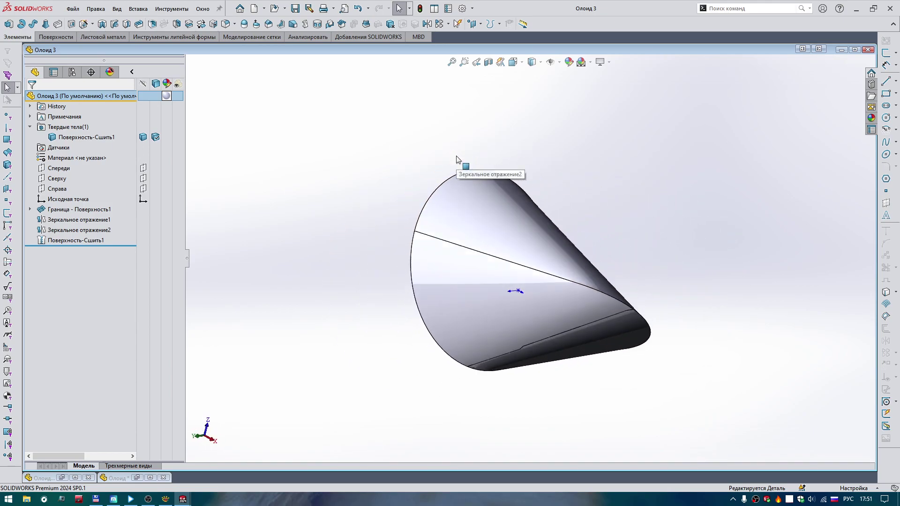
key("Up")
key("Up")
key("Up")
key("Up")
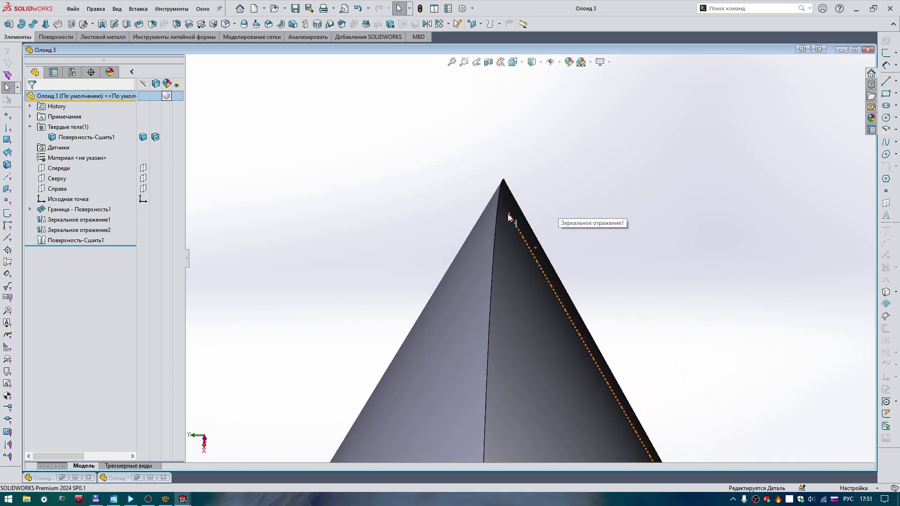
key("Up")
key("Up")
key("Up")
key("Up")
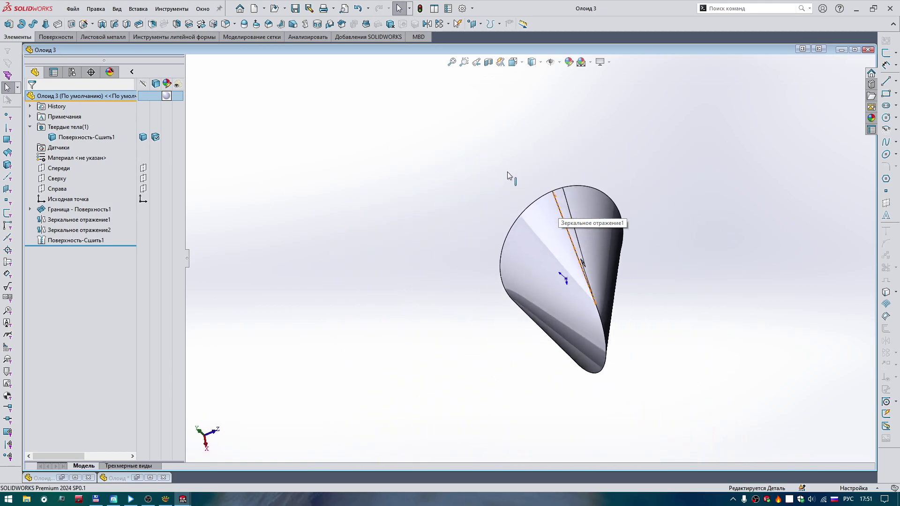
key("Up")
key("Up")
key("Up")
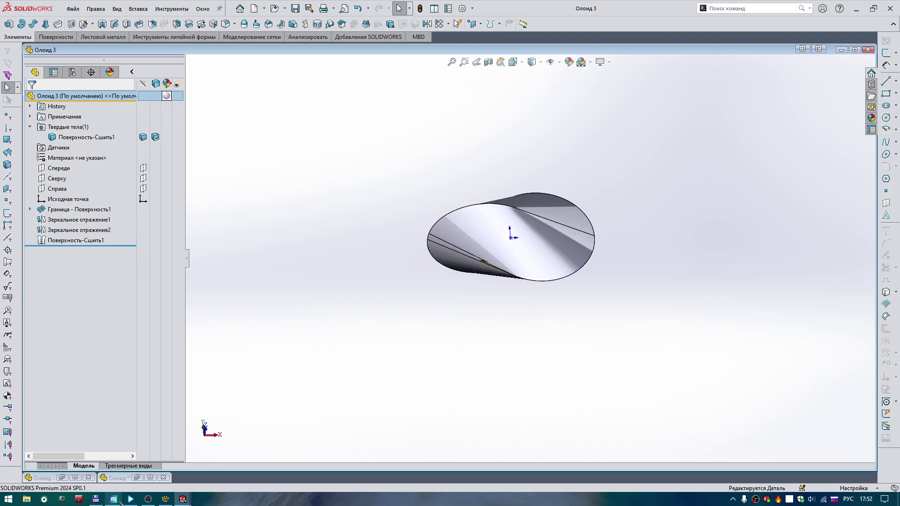
left_click(115, 499)
Watch and close the Oloid rolling video, then minimise the browser back to the Олоид 3 part.
left_click(803, 438)
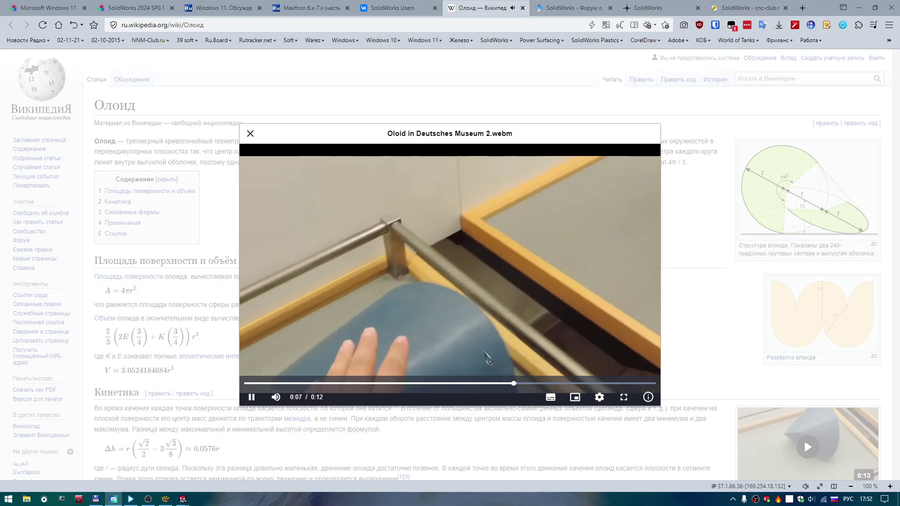
left_click(482, 334)
left_click(719, 291)
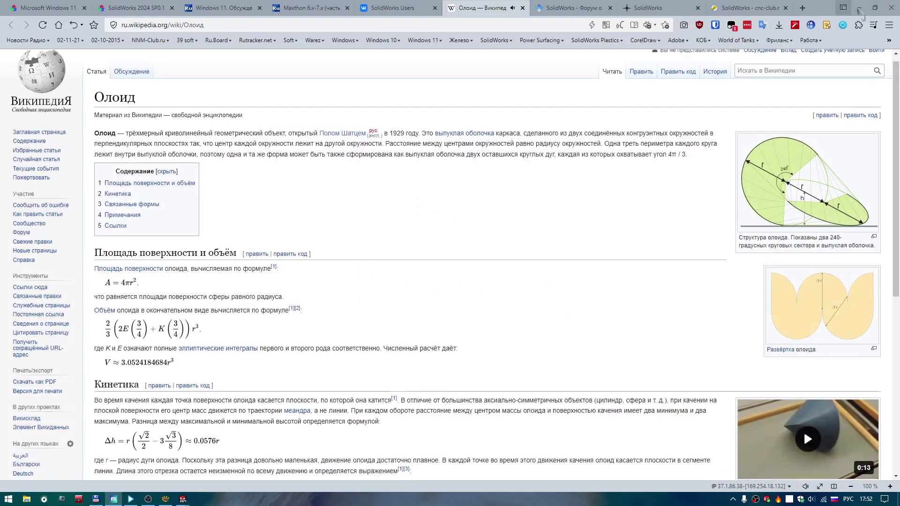
left_click(859, 8)
mouse_move(425, 200)
middle_mouse_down()
mouse_move(442, 269)
mouse_move(634, 214)
middle_mouse_up()
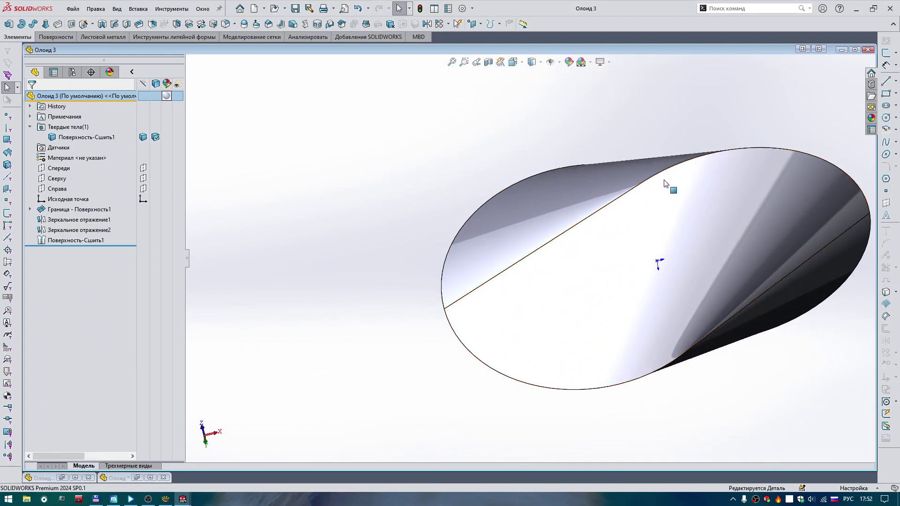
scroll(656, 225, "down", 2)
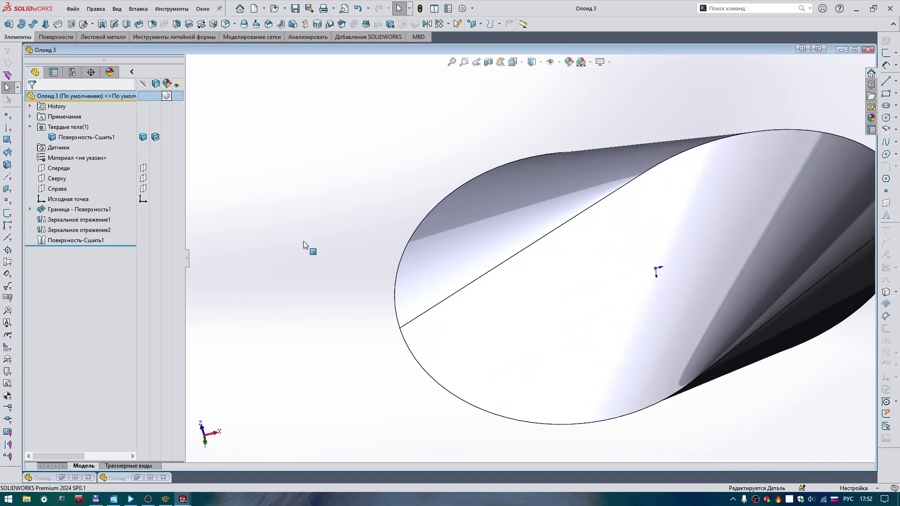
right_click_drag(302, 241, 153, 247)
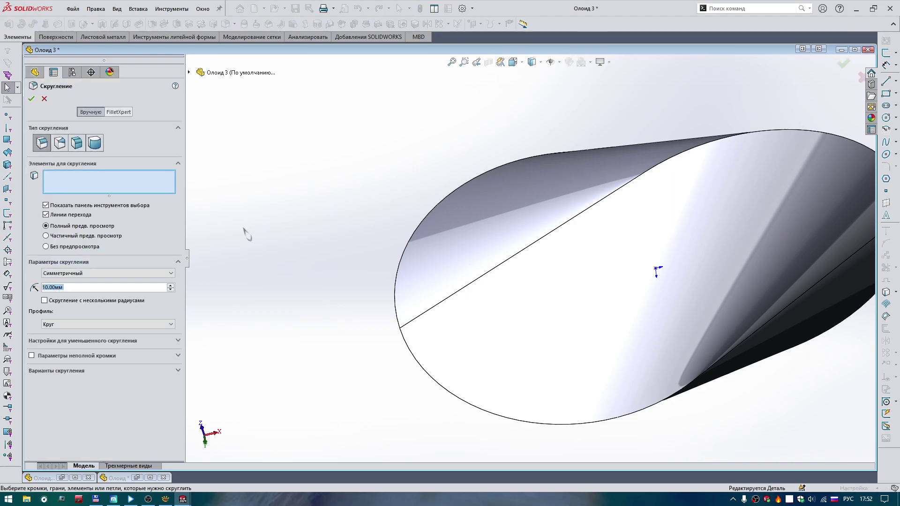
type("0.1")
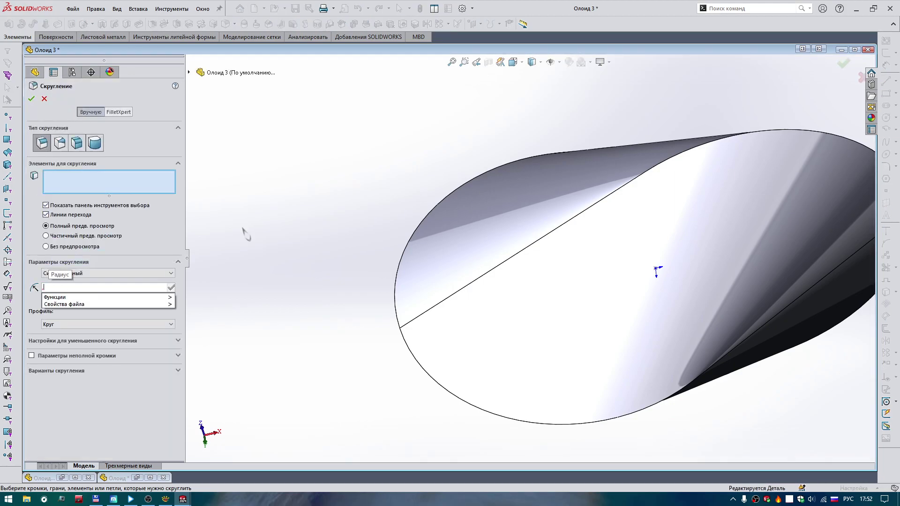
key("Return")
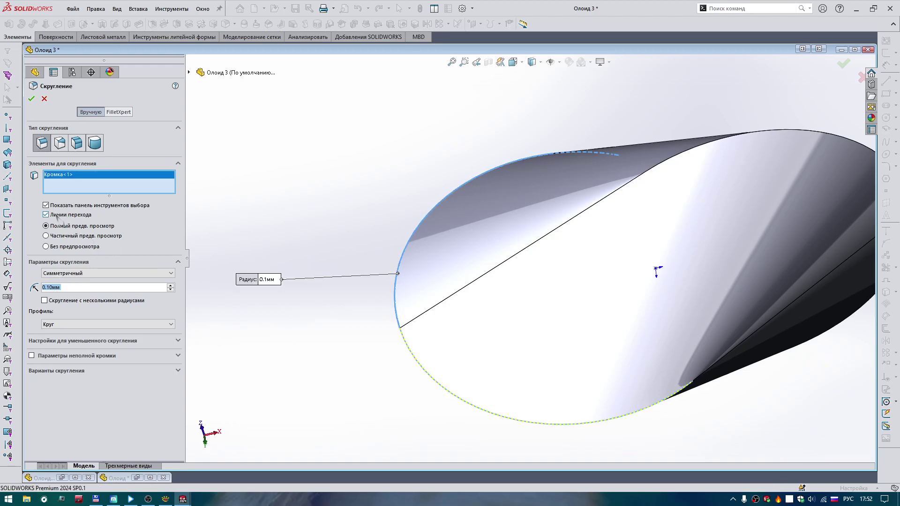
left_click(407, 344)
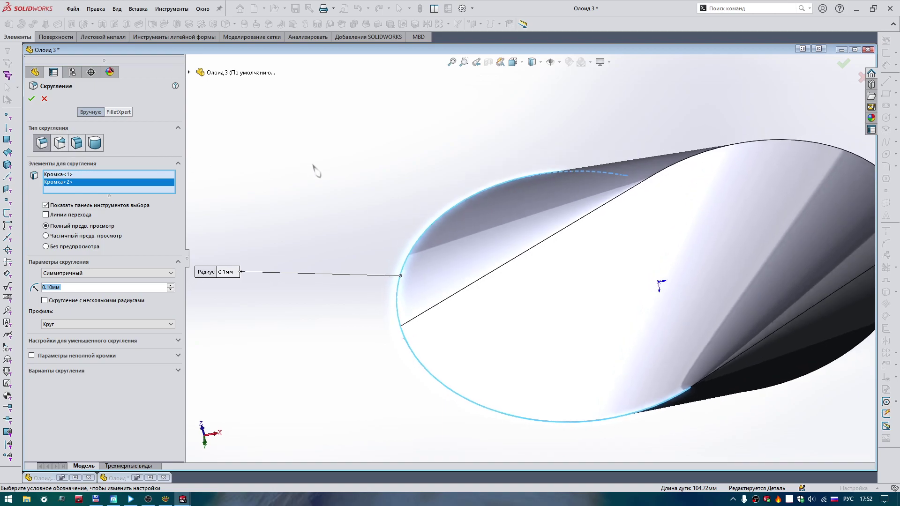
key("Up")
key("Up")
key("Up")
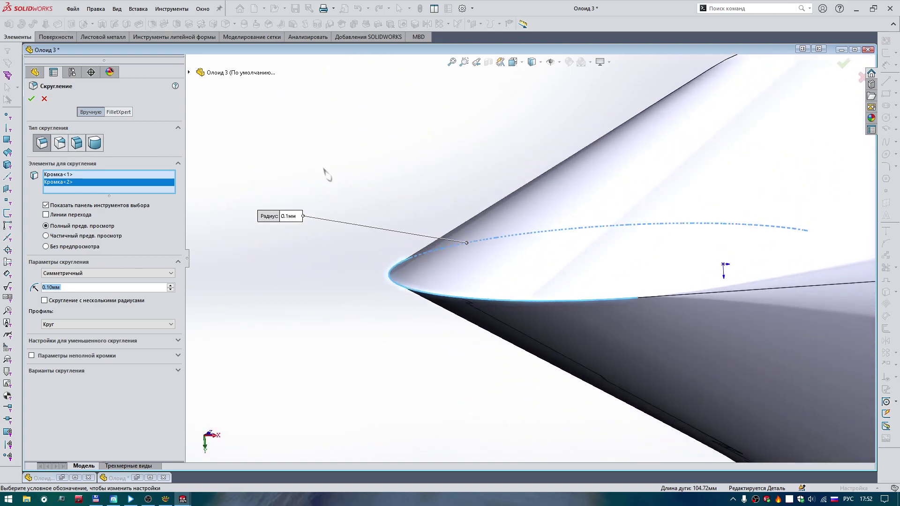
middle_click_drag(315, 168, 617, 263)
scroll(561, 137, "down", 5)
scroll(550, 141, "down", 3)
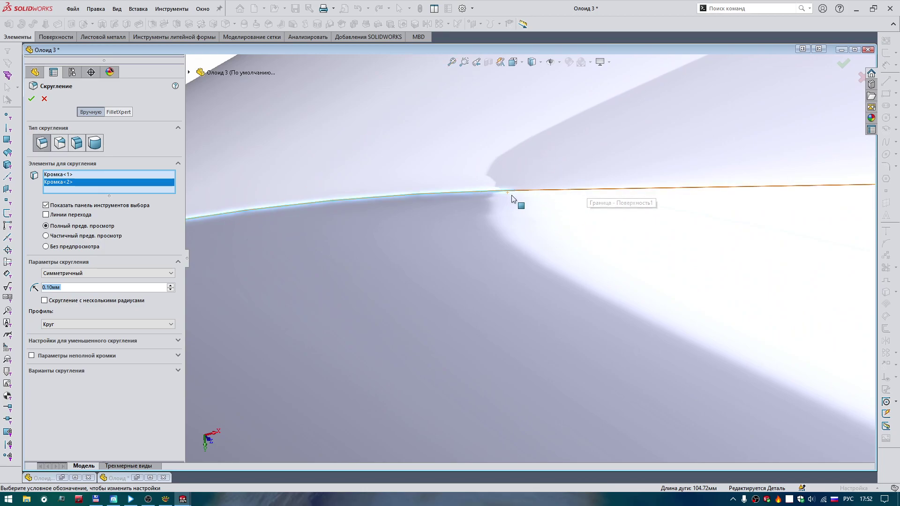
scroll(420, 191, "up", 5)
scroll(446, 181, "up", 5)
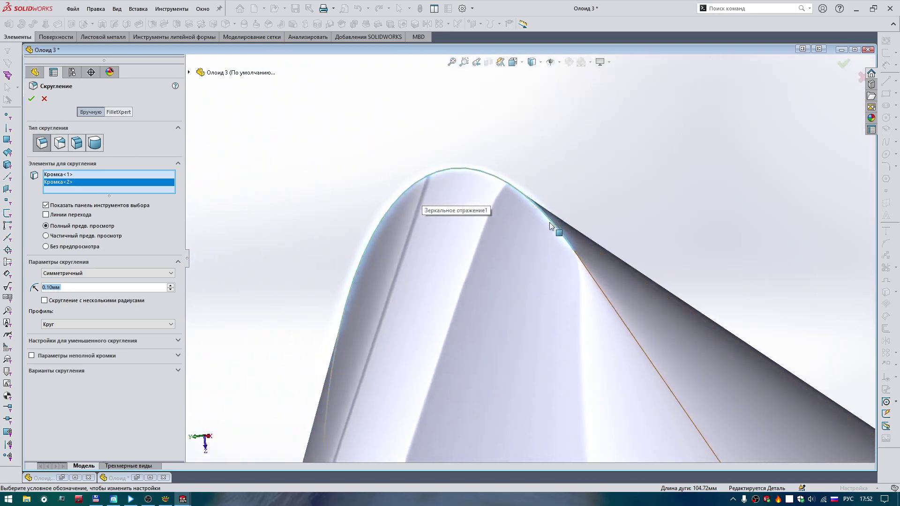
middle_click_drag(557, 225, 444, 173)
left_click(44, 99)
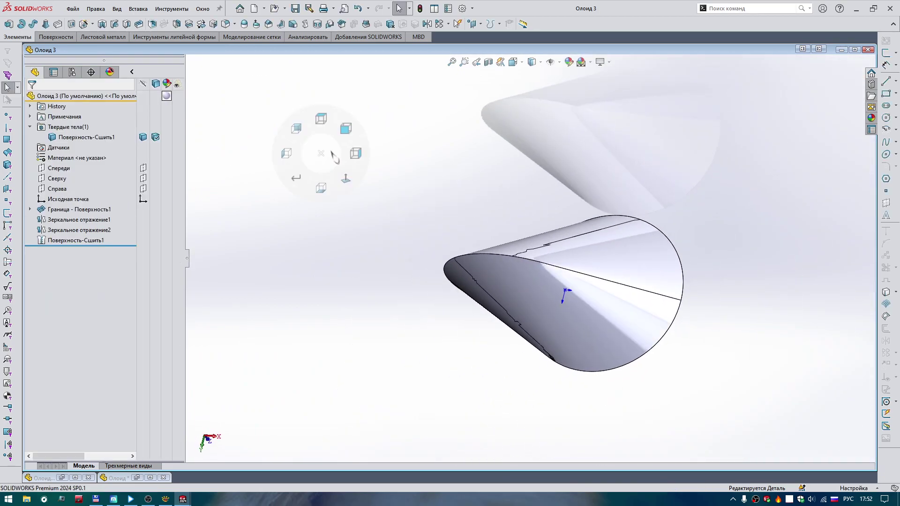
Orient the body to a front view and start a Split using the Справа plane.
right_click_drag(325, 159, 461, 87)
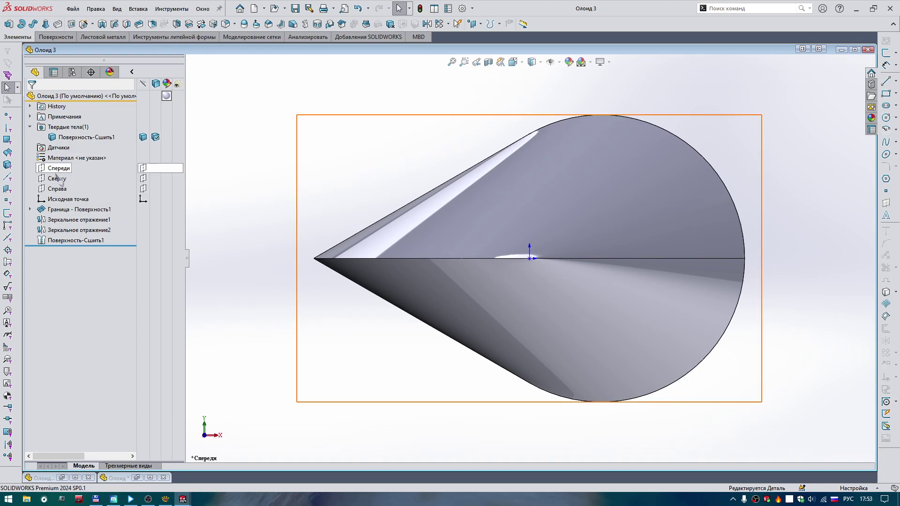
left_click(57, 189)
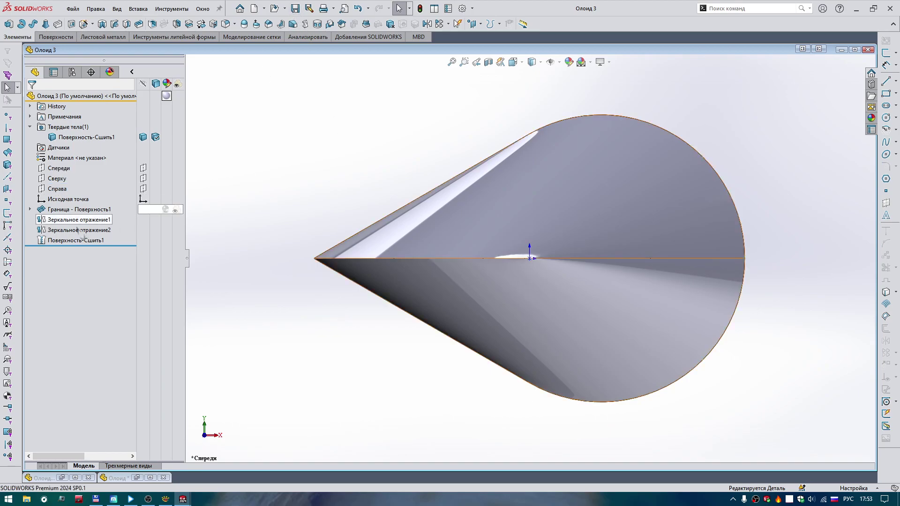
left_click(57, 189)
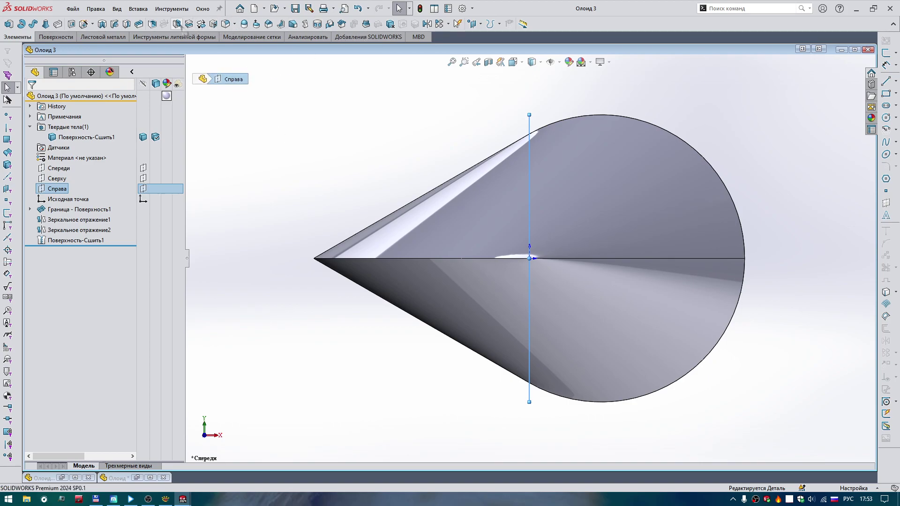
left_click(176, 24)
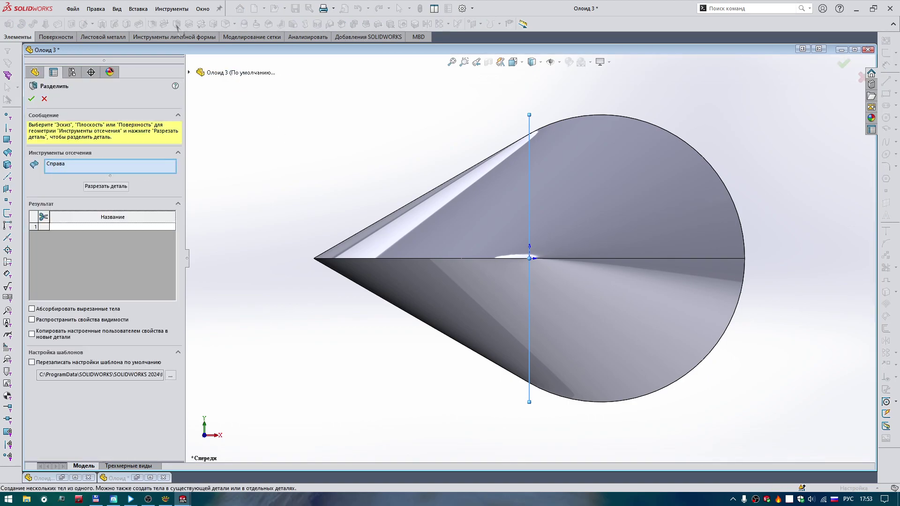
Cut the part at Справа, keeping both resulting bodies Разделить1[1] and Разделить1[2].
left_click(114, 189)
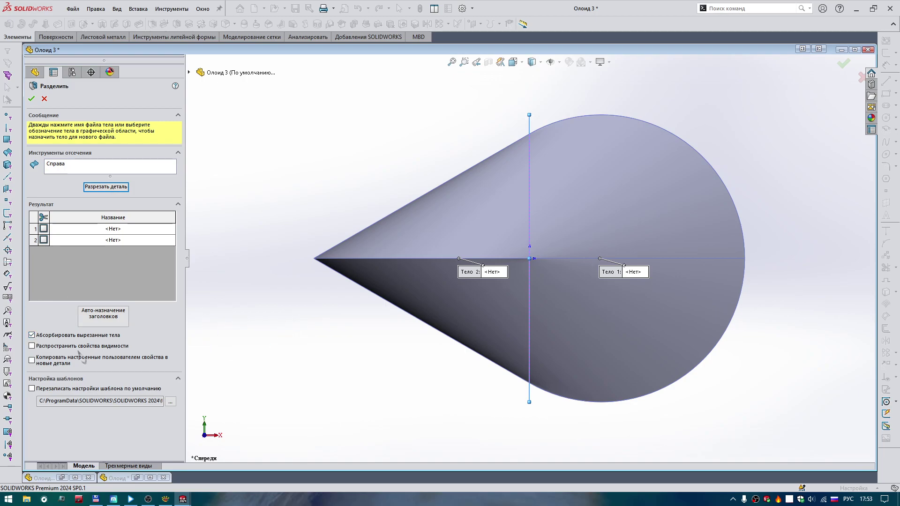
left_click(43, 216)
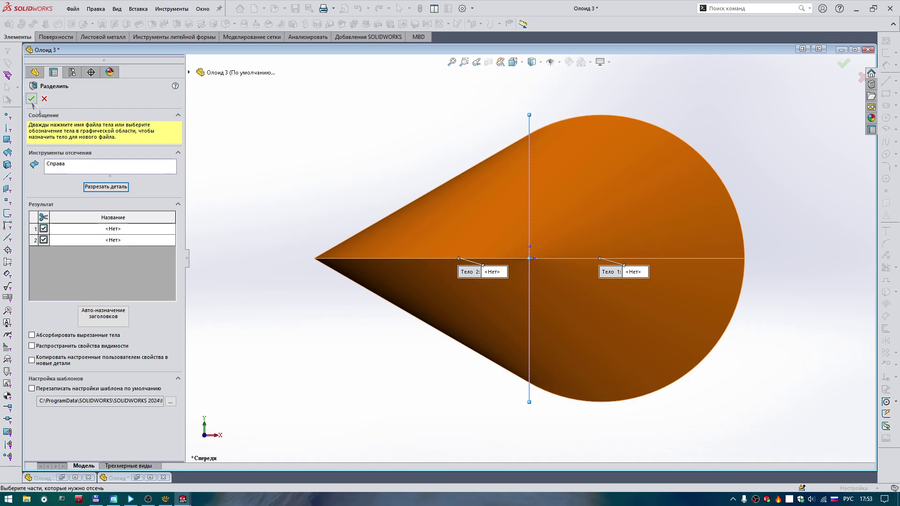
left_click(31, 99)
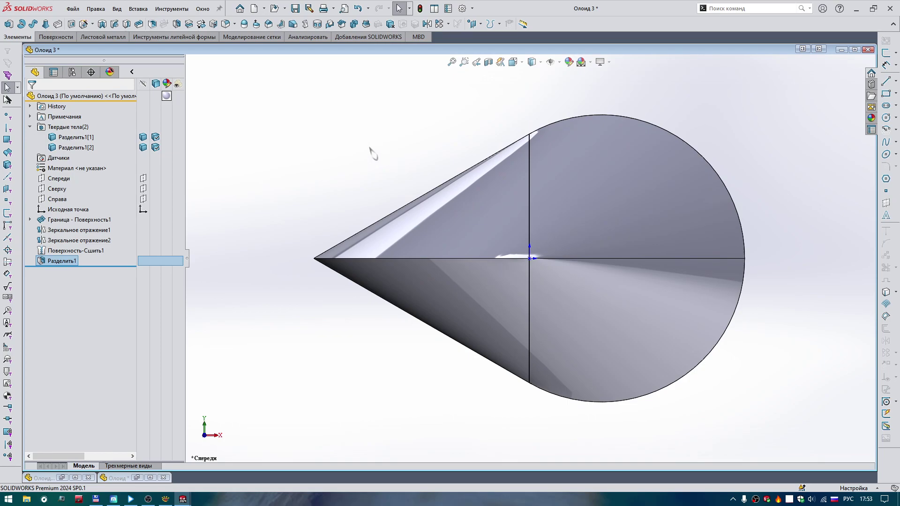
Fillet the first body's two circular edges with a 1 mm radius.
right_click_drag(371, 150, 335, 145)
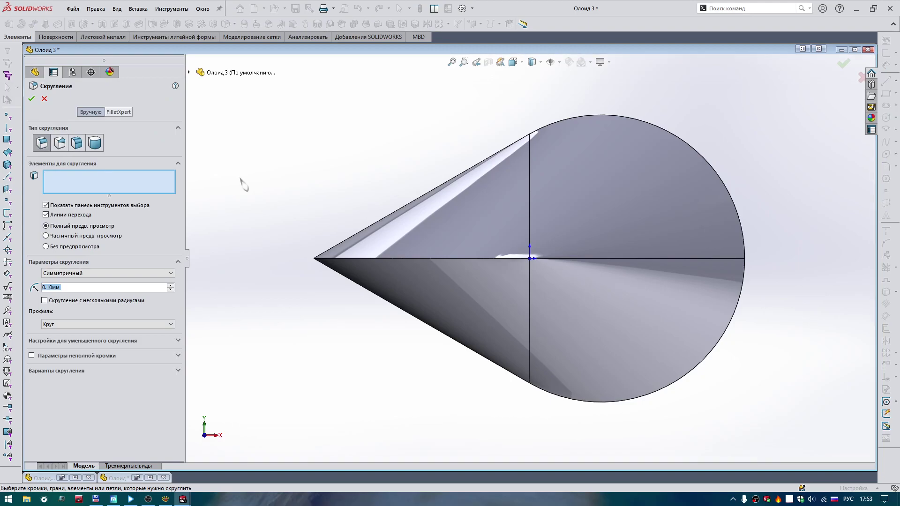
type("1")
key("Return")
left_click(623, 117)
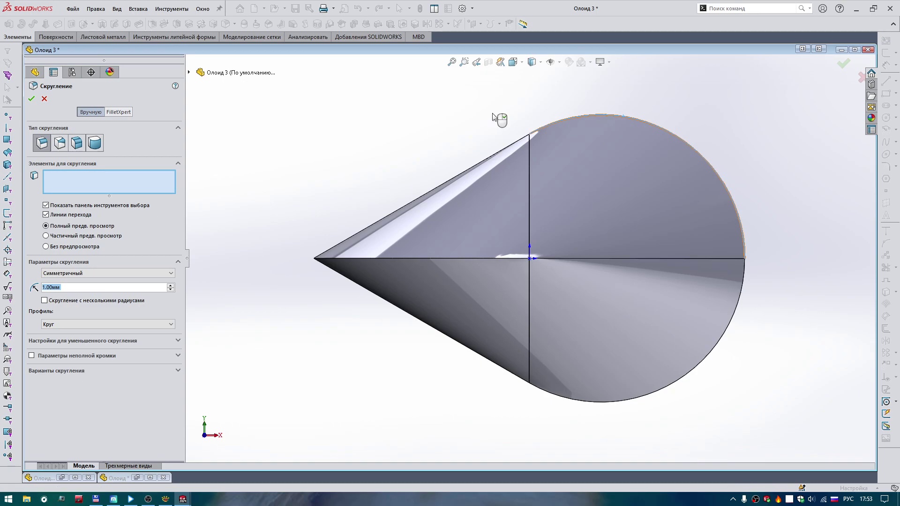
left_click(743, 270)
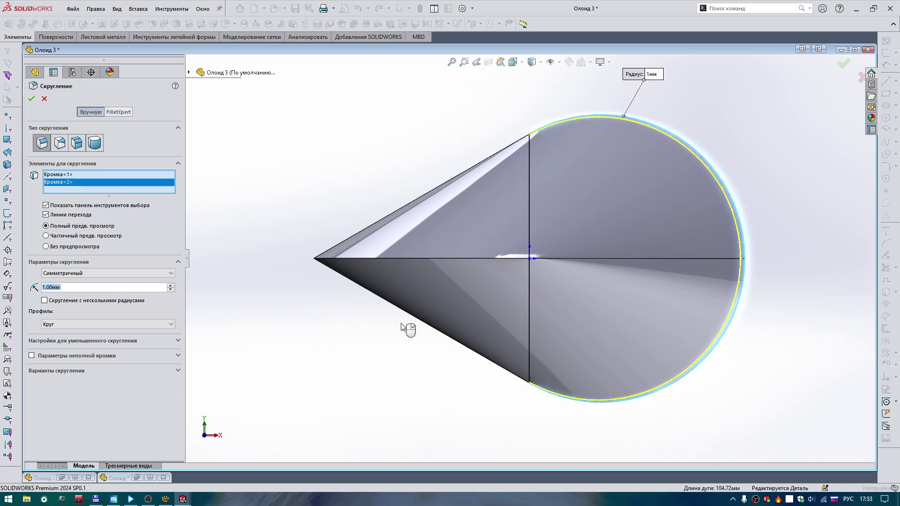
right_click(402, 328)
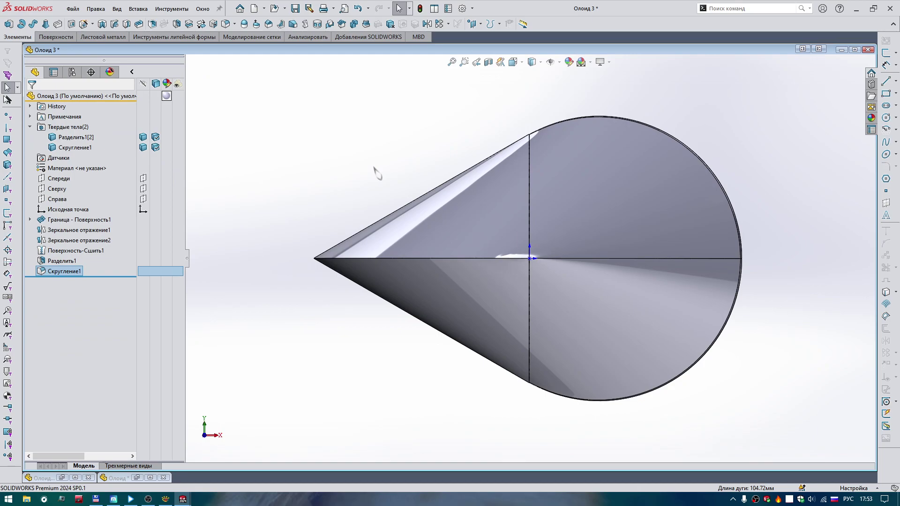
Fillet the other body's circular arc edges with a 1 mm radius.
right_click_drag(374, 167, 338, 166)
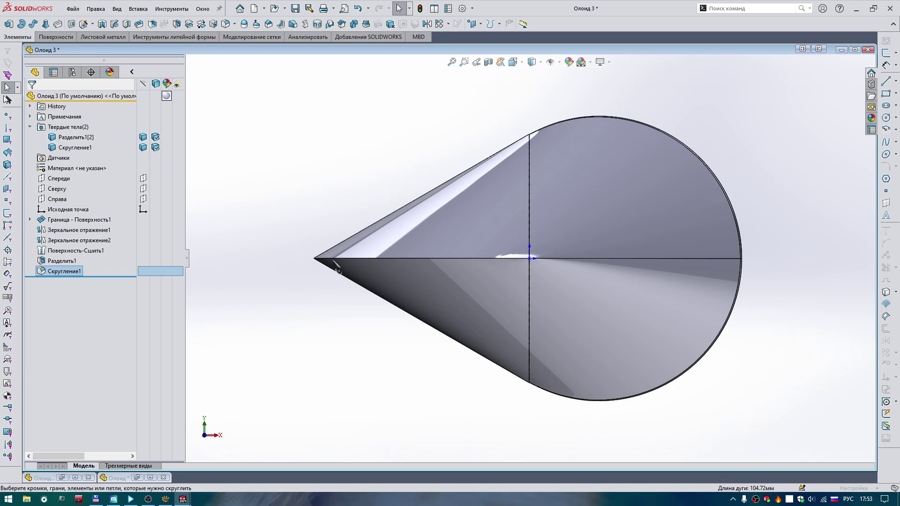
left_click(330, 259)
middle_click_drag(332, 258, 337, 239)
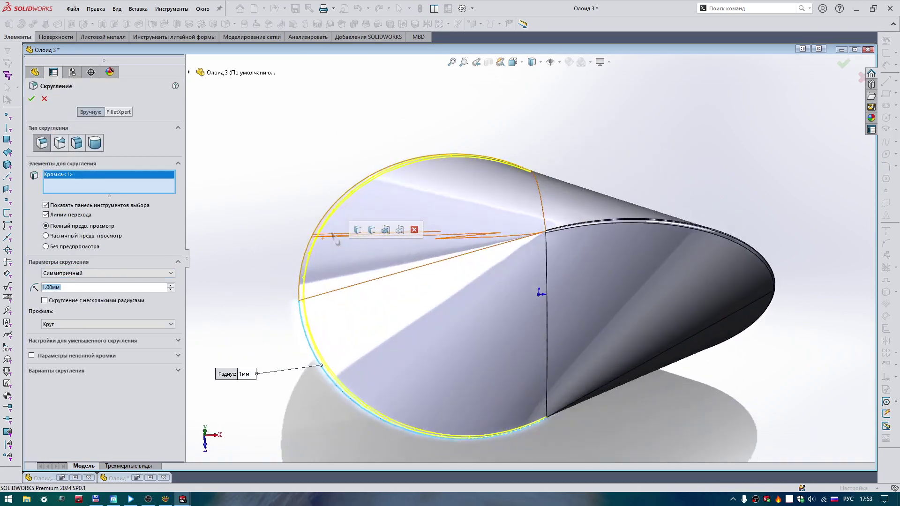
left_click(327, 219)
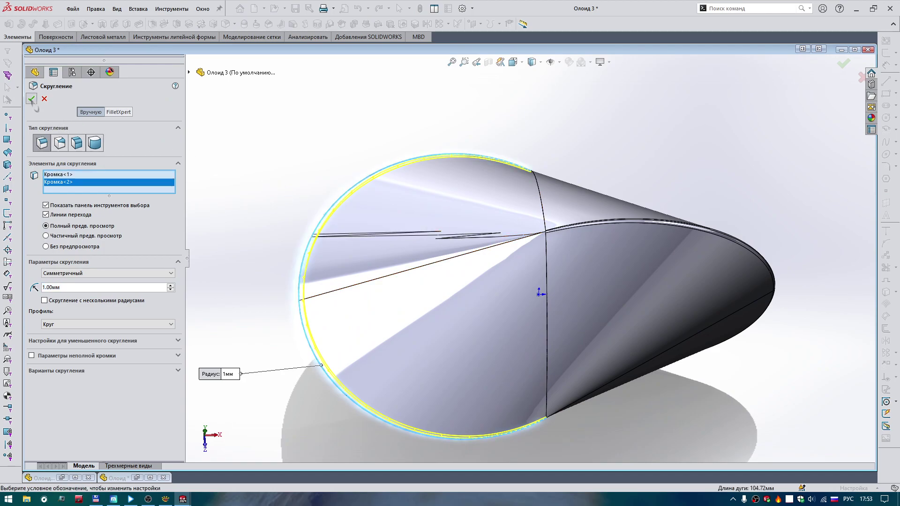
key("Return")
Orbit and zoom in to inspect the 1 mm fillets around the cone tip.
middle_click_drag(307, 142, 555, 183)
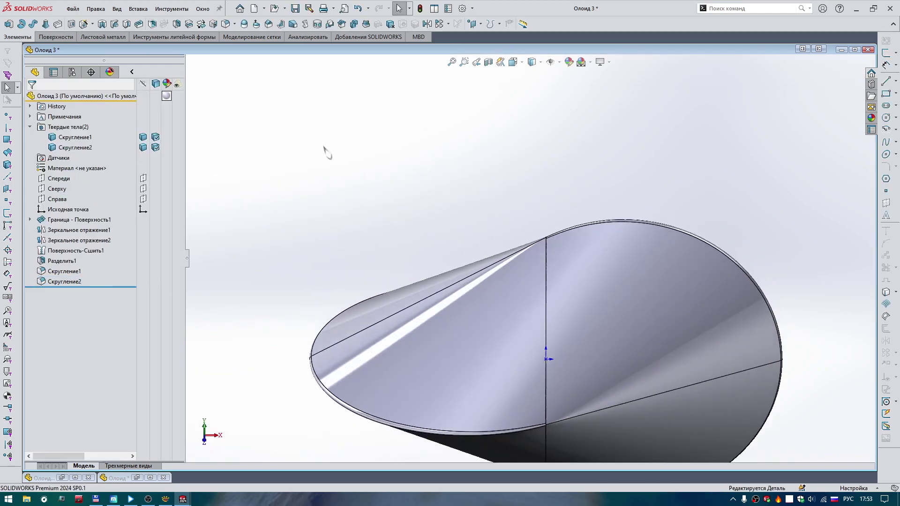
scroll(555, 183, "down", 3)
scroll(548, 188, "down", 3)
scroll(539, 197, "down", 3)
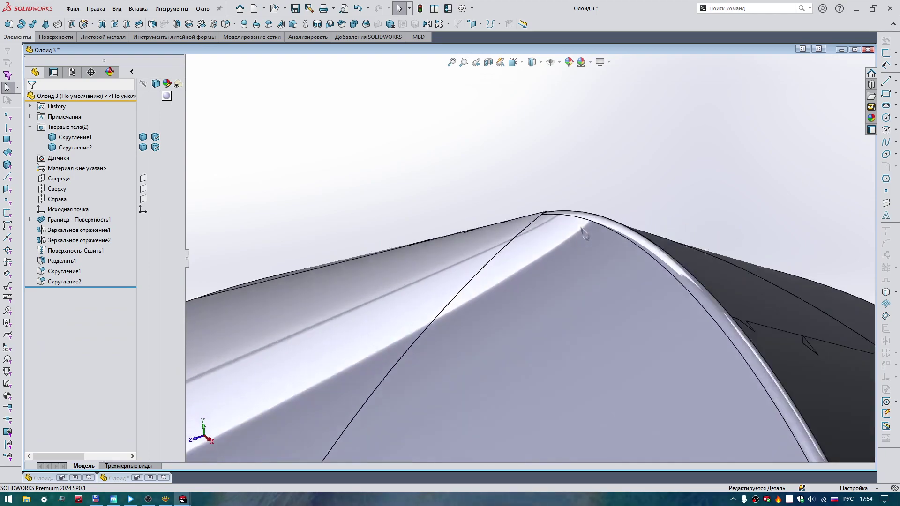
scroll(530, 205, "down", 4)
scroll(530, 205, "up", 5)
left_click(346, 195)
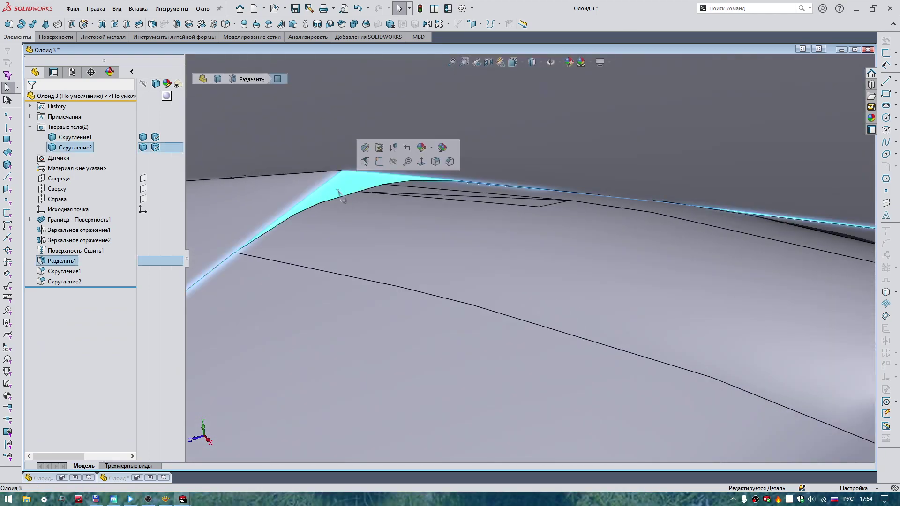
scroll(508, 268, "down", 2)
middle_click_drag(508, 268, 493, 235)
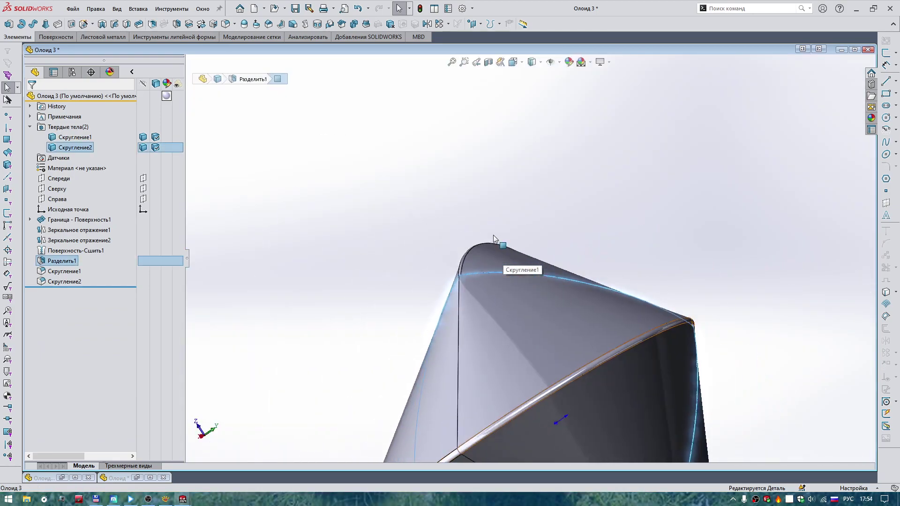
scroll(493, 235, "down", 3)
scroll(470, 277, "down", 4)
scroll(534, 230, "down", 4)
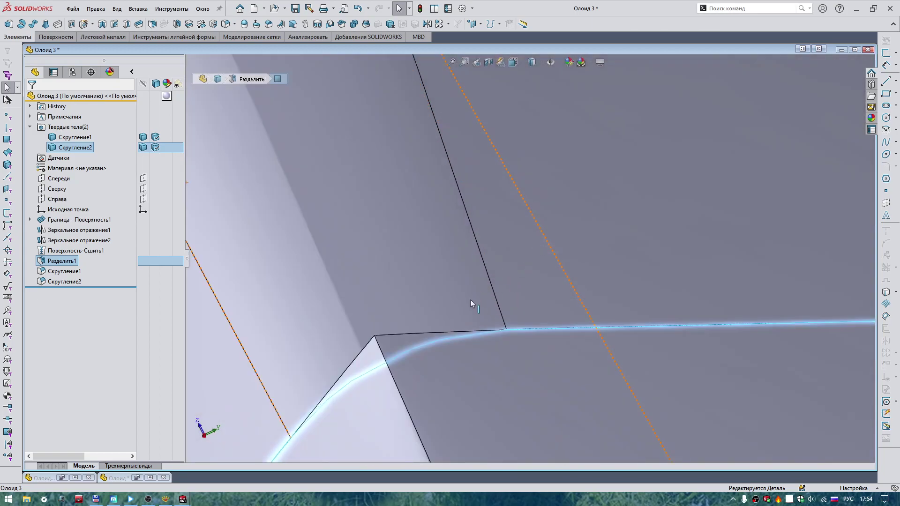
scroll(418, 331, "down", 1)
Select the Скругление1 body, view the cone's base, and launch a new 1.00 mm fillet.
mouse_move(418, 331)
middle_mouse_down()
mouse_move(459, 289)
mouse_move(430, 403)
mouse_move(652, 347)
mouse_move(637, 288)
mouse_move(647, 263)
middle_mouse_up()
left_click(430, 403)
right_click_drag(635, 241, 701, 188)
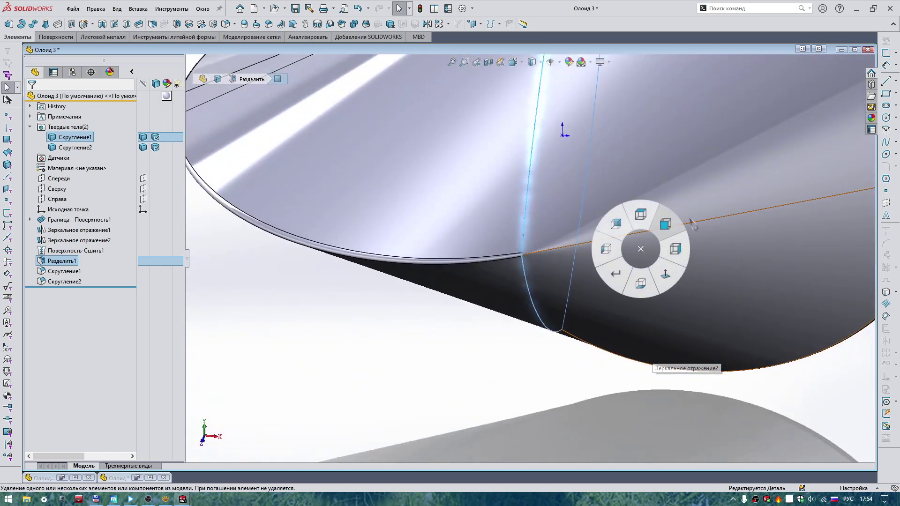
middle_click_drag(701, 189, 579, 144)
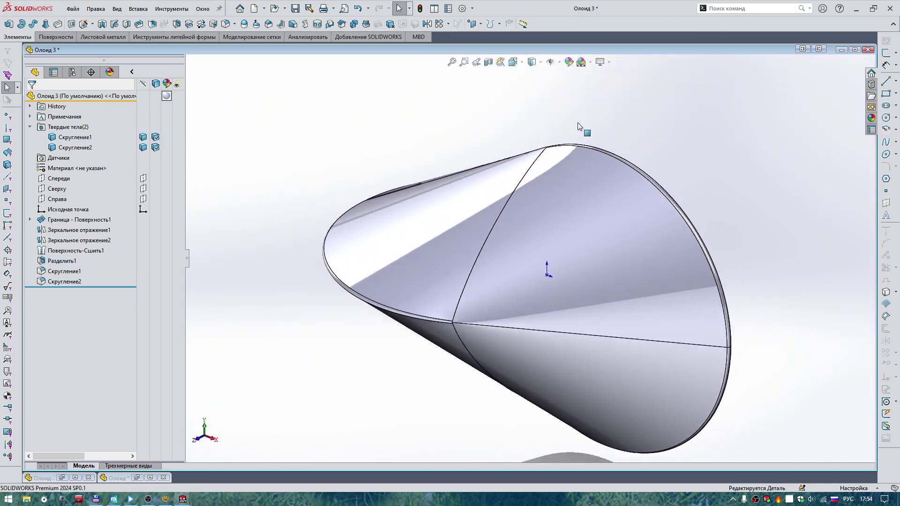
scroll(579, 144, "down", 3)
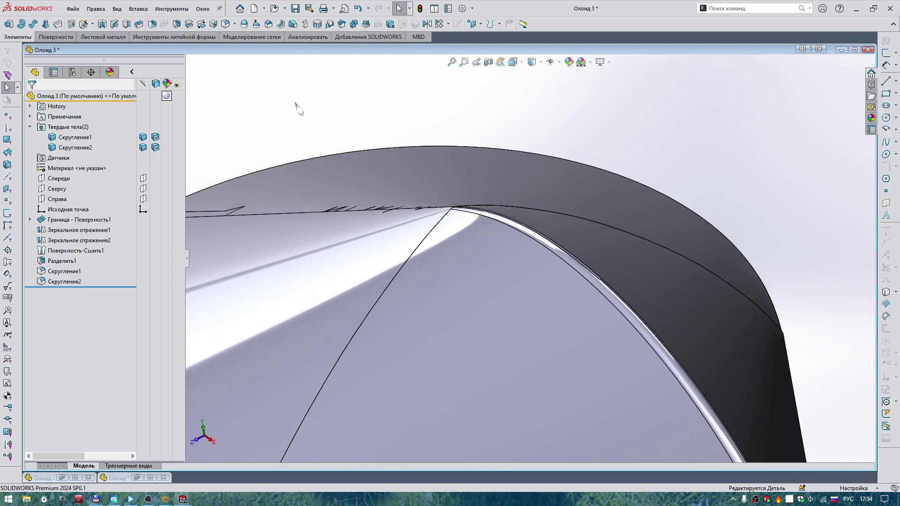
right_click_drag(294, 101, 295, 103)
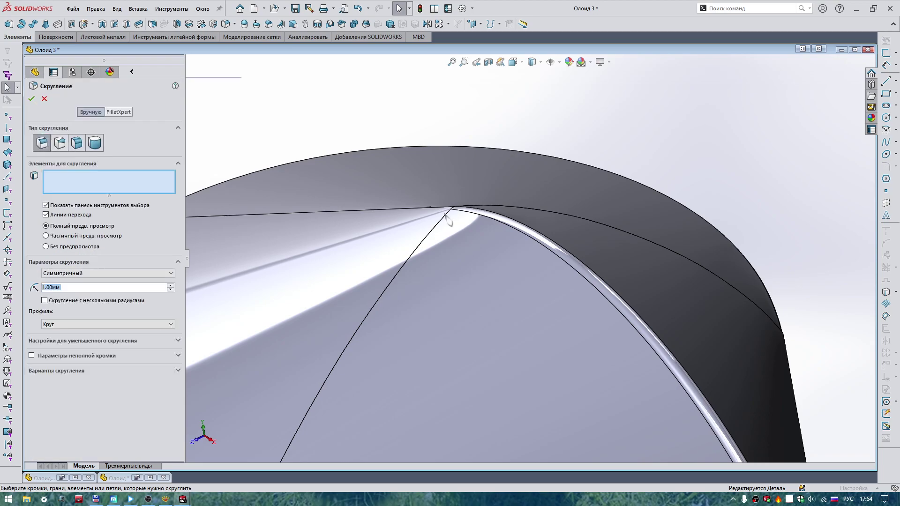
Try a 0.1 mm fillet on the cone-tip edge, dismiss the error, and cancel it.
scroll(464, 214, "down", 3)
left_click(501, 204)
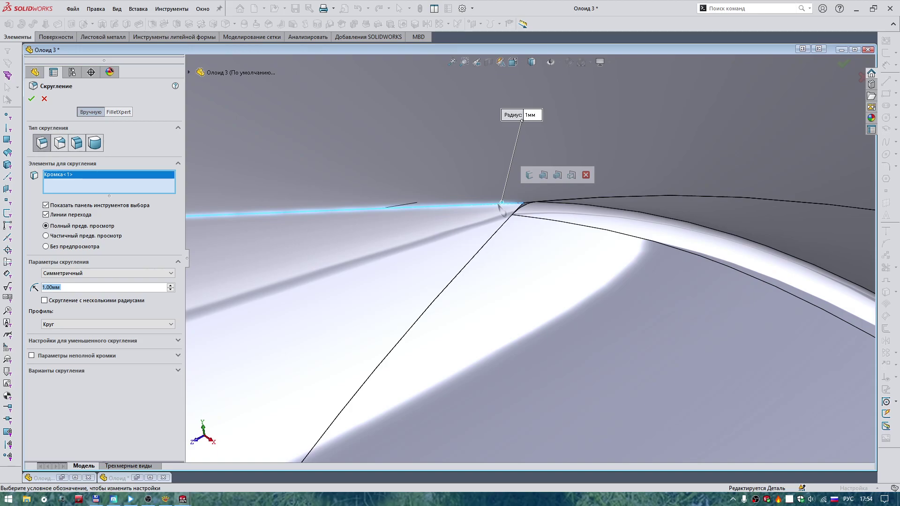
type(",1")
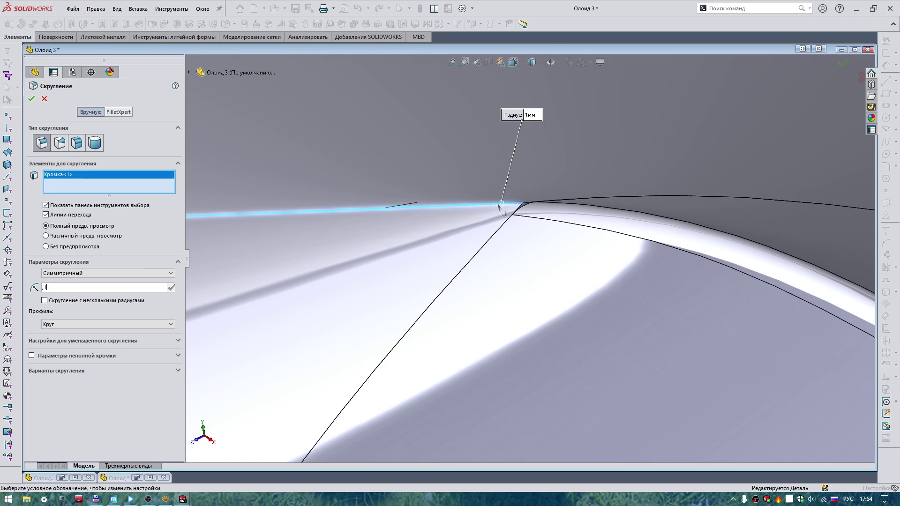
key("Return")
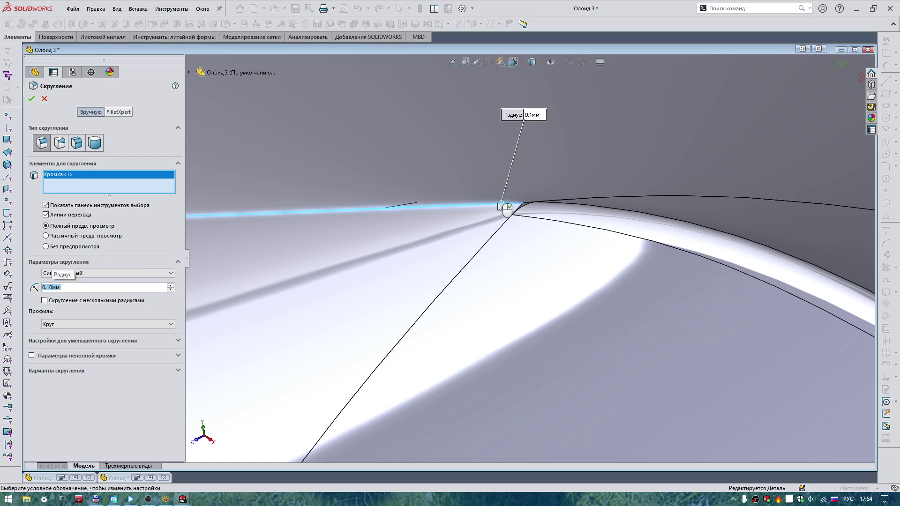
scroll(513, 202, "down", 2)
scroll(531, 227, "down", 2)
scroll(490, 233, "down", 3)
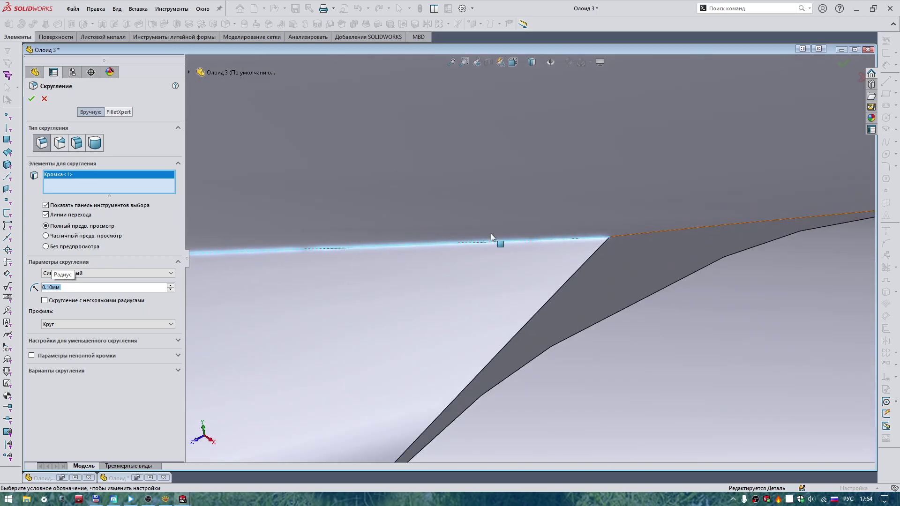
scroll(505, 248, "up", 2)
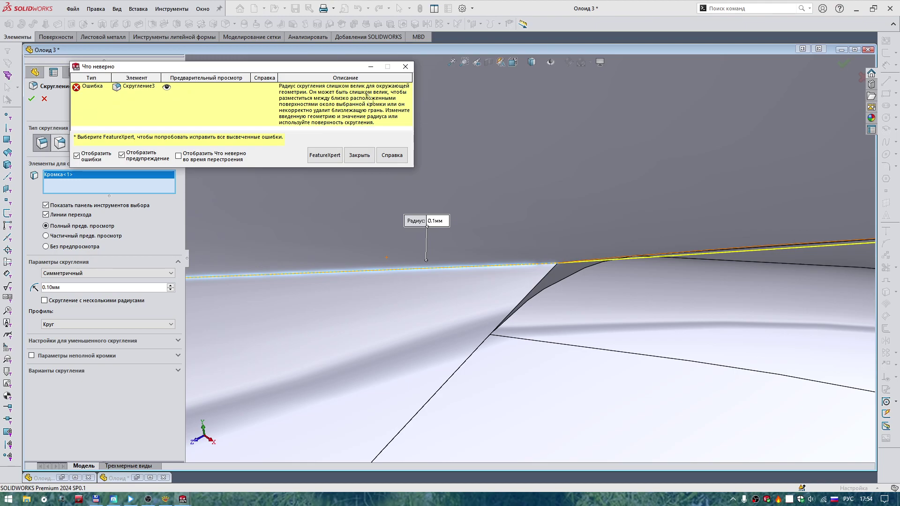
middle_click_drag(577, 150, 587, 140)
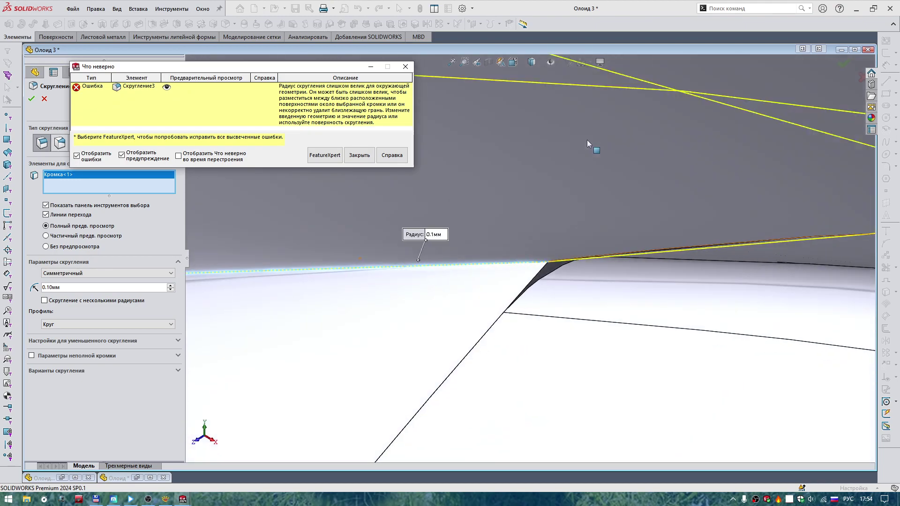
left_click(361, 159)
key("Escape")
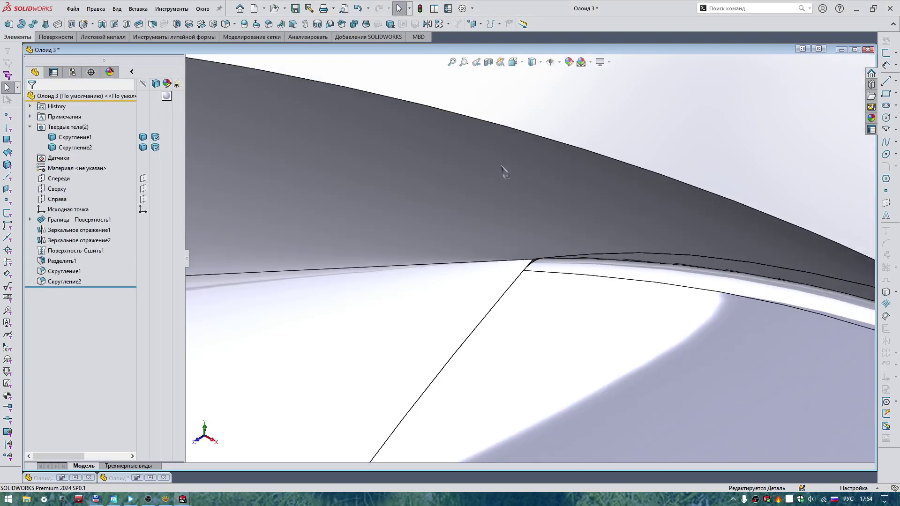
Switch to the front view and hide body Скругление2 so only Скругление1 shows.
key("space")
left_click(538, 102)
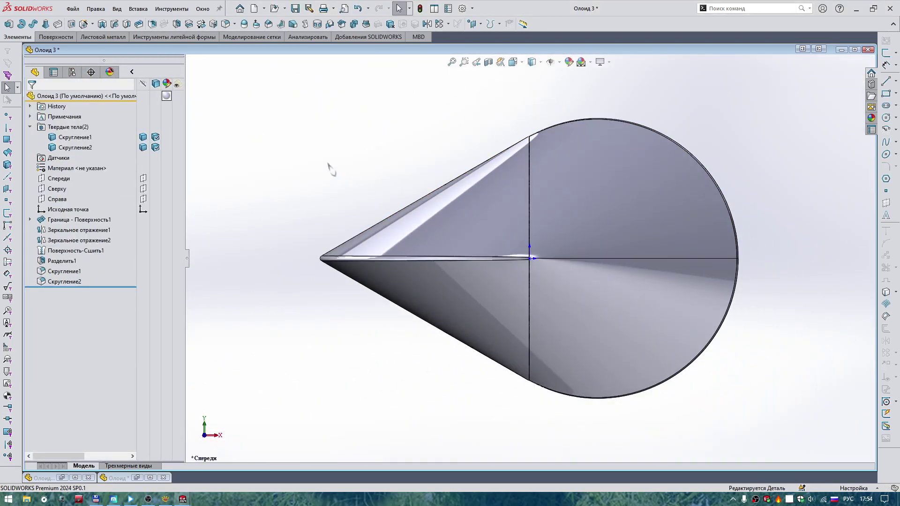
left_click(59, 178)
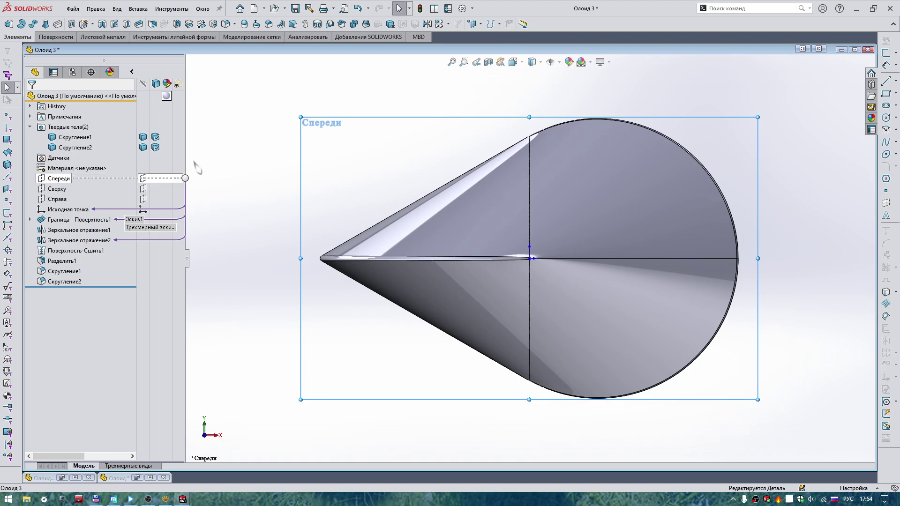
left_click(245, 164)
left_click(75, 137)
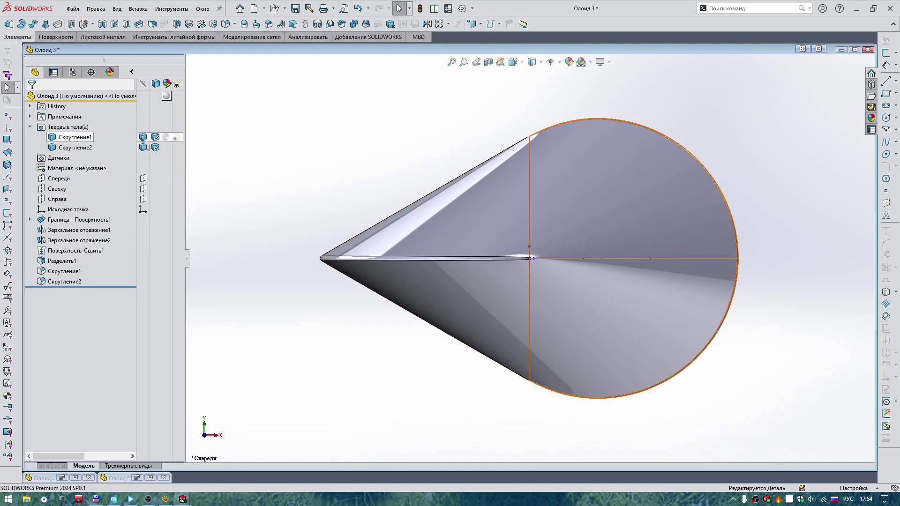
scroll(515, 258, "down", 3)
scroll(495, 266, "down", 3)
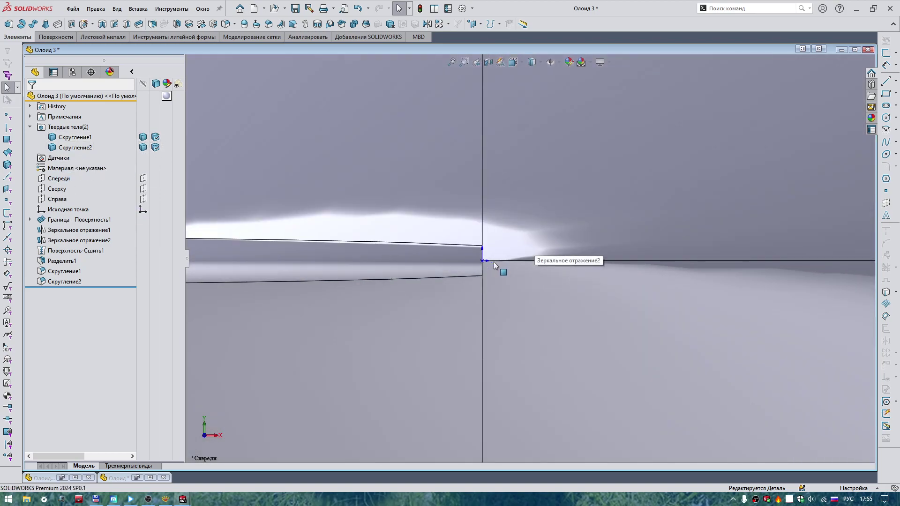
left_click(143, 137)
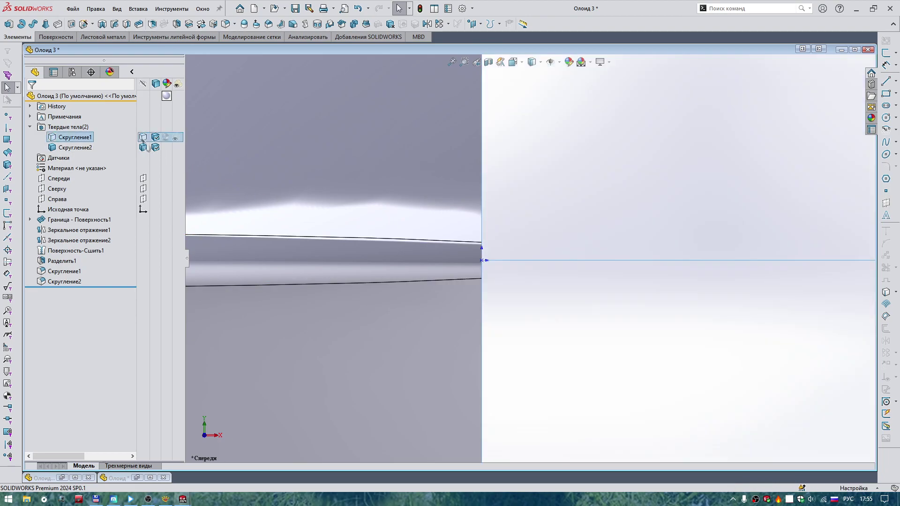
left_click(143, 147)
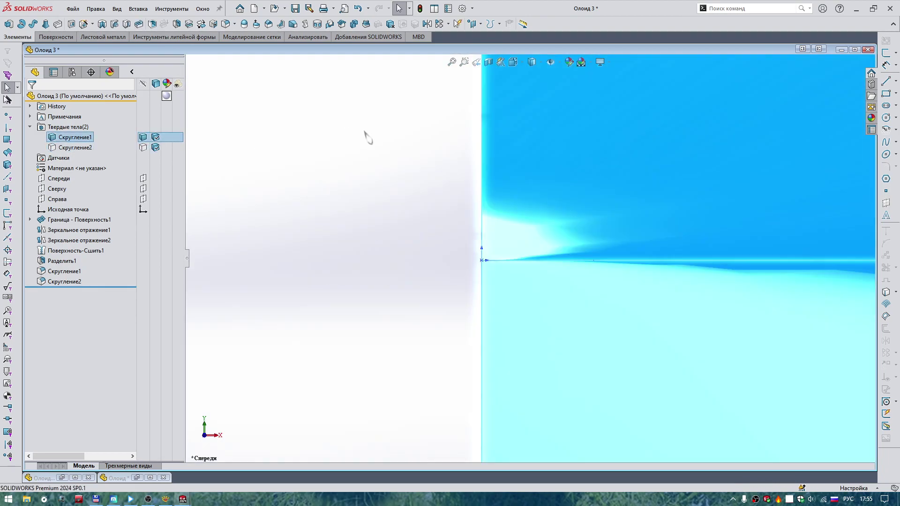
Select the Спереди plane and open its context menu.
left_click(394, 162)
left_click(60, 179)
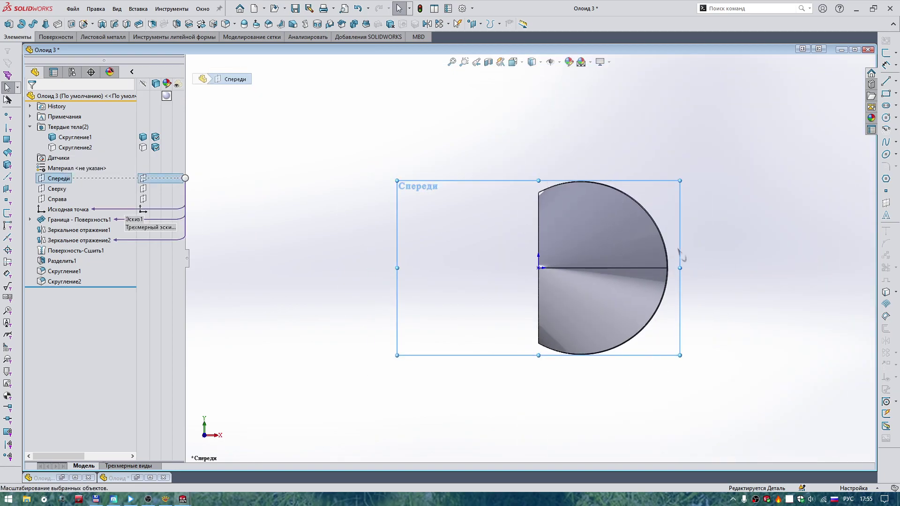
right_click(53, 183)
Sketch on Спереди two lines from the vertical edge meeting at a point on the axis.
left_click(60, 170)
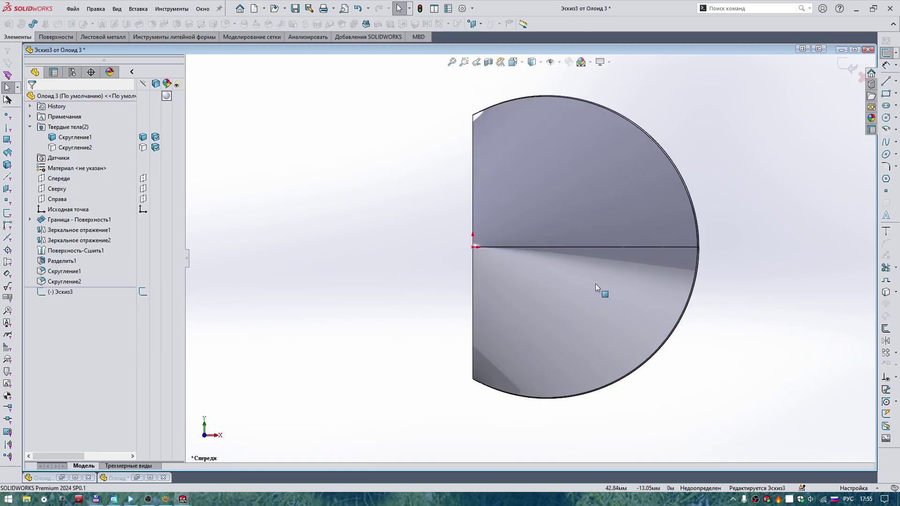
scroll(445, 253, "down", 3)
right_click_drag(361, 241, 330, 244)
scroll(472, 201, "down", 1)
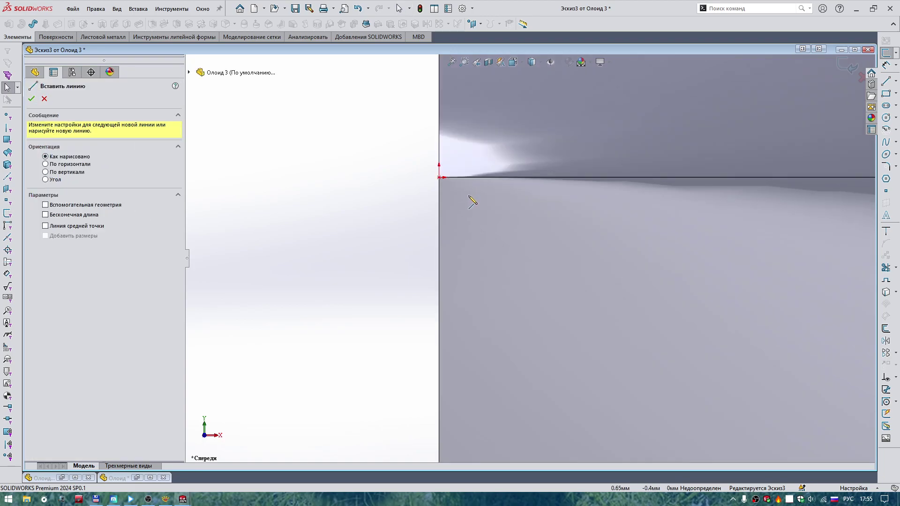
scroll(469, 206, "down", 1)
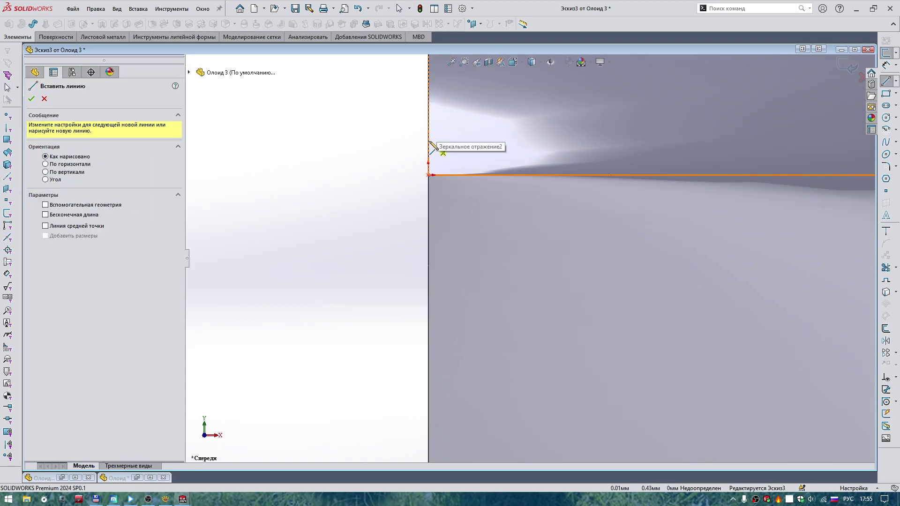
left_click_drag(428, 140, 627, 175)
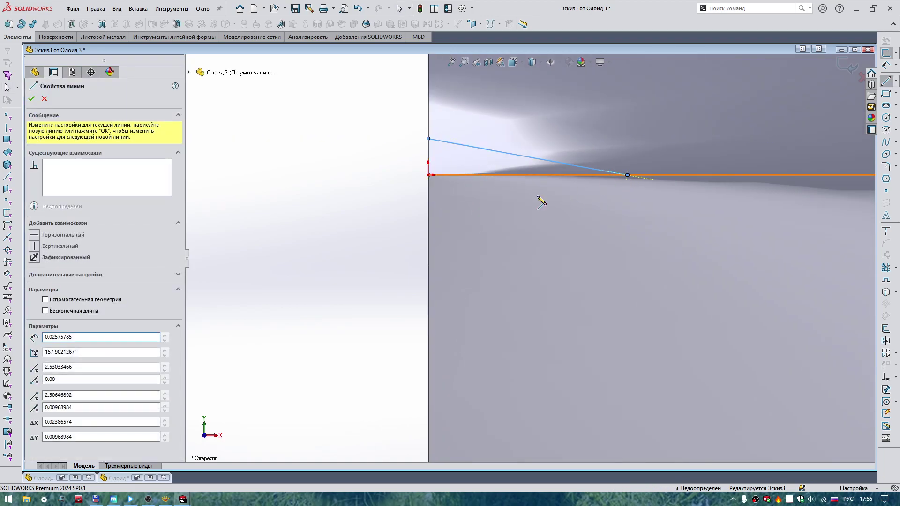
left_click(627, 175)
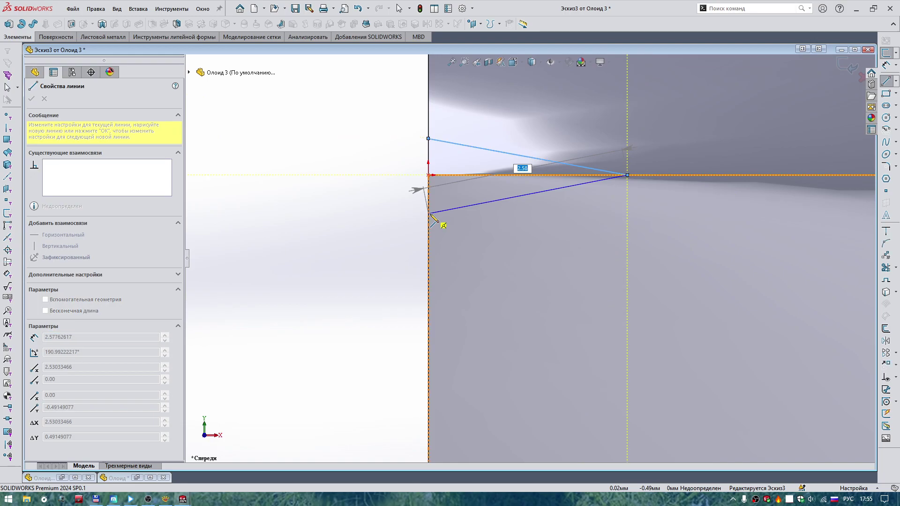
left_click(429, 213)
key("Escape")
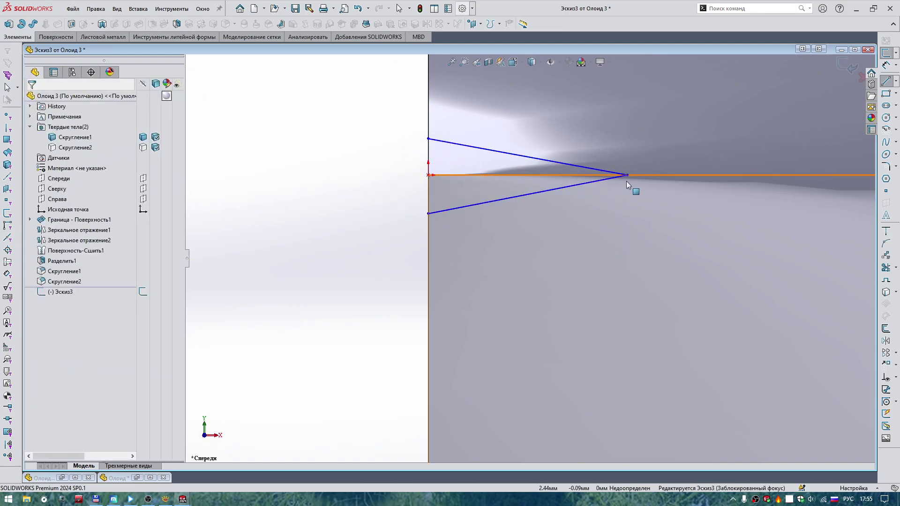
Make the upper sketch line tangent to the adjacent body edge.
left_click(628, 175)
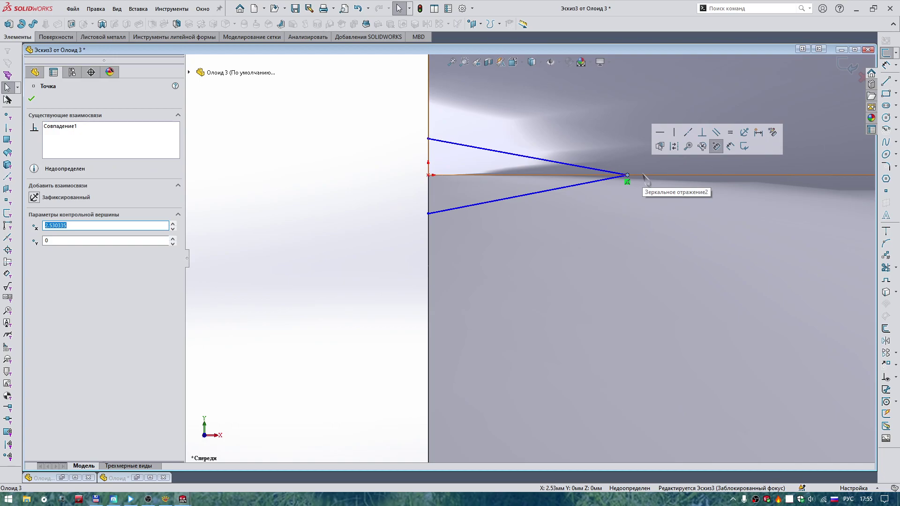
left_click(357, 200)
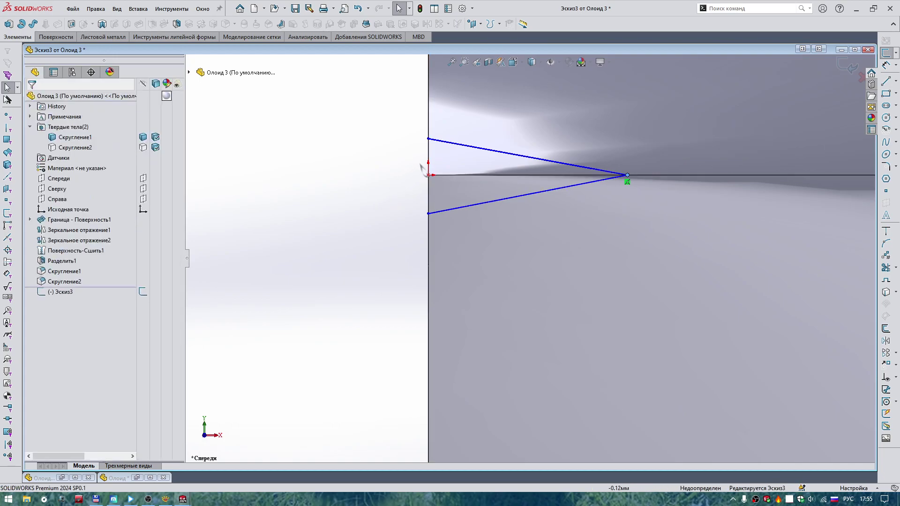
left_click(428, 139)
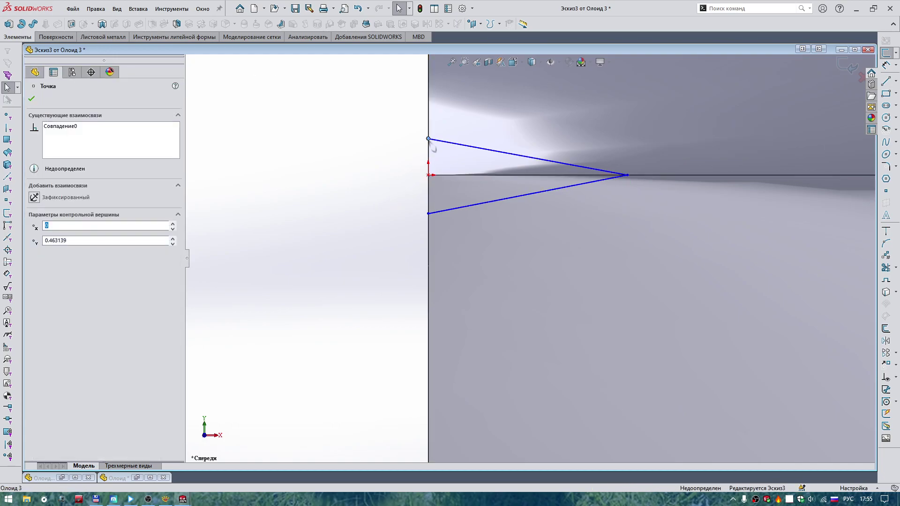
left_click(371, 177)
left_click(173, 147)
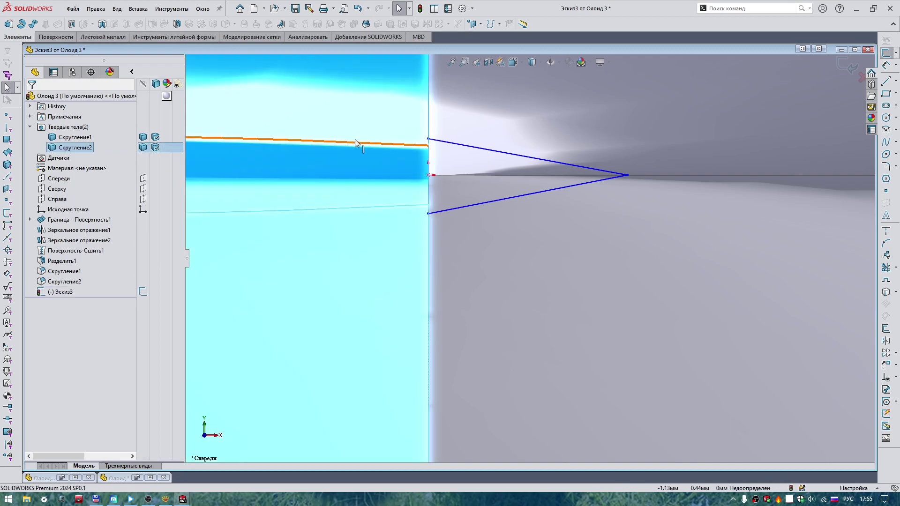
left_click(425, 144)
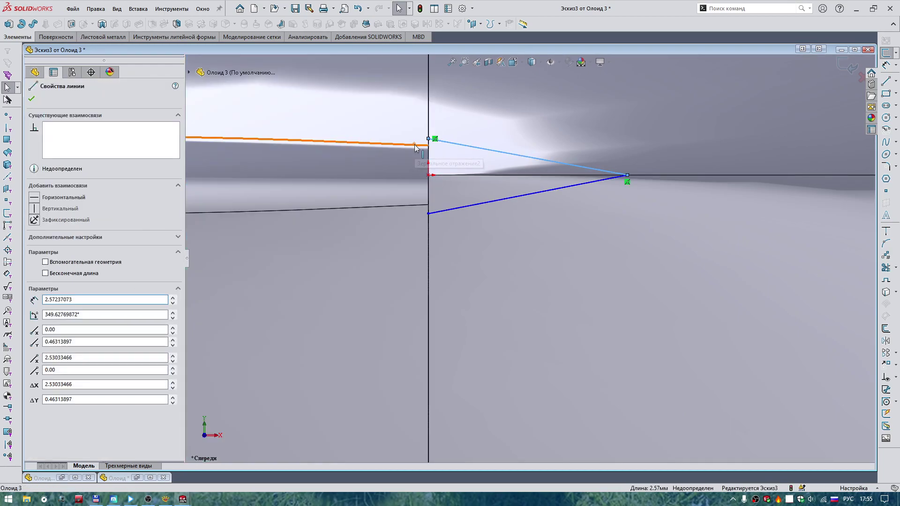
left_click(414, 144, "ctrl")
left_click(455, 103)
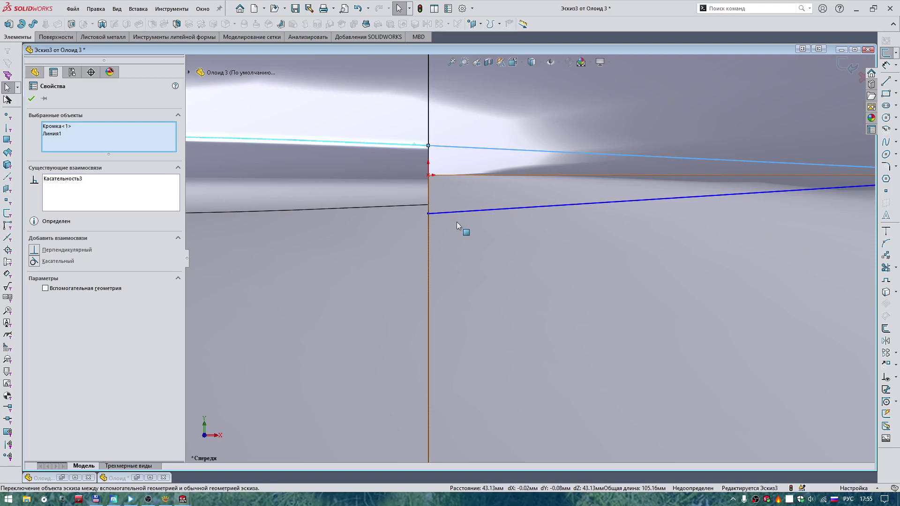
Make the lower sketch line tangent to the cone edge.
left_click(433, 213)
left_click(400, 207, "ctrl")
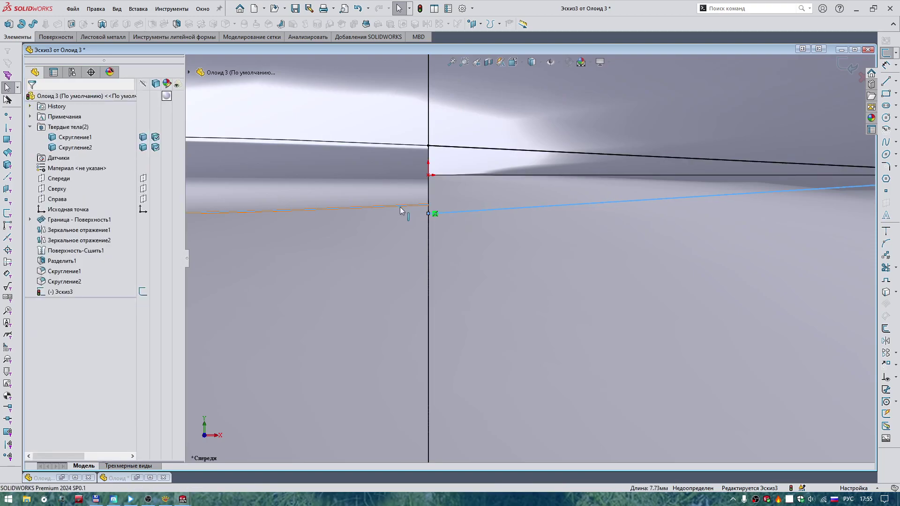
left_click(441, 165)
scroll(490, 251, "up", 2)
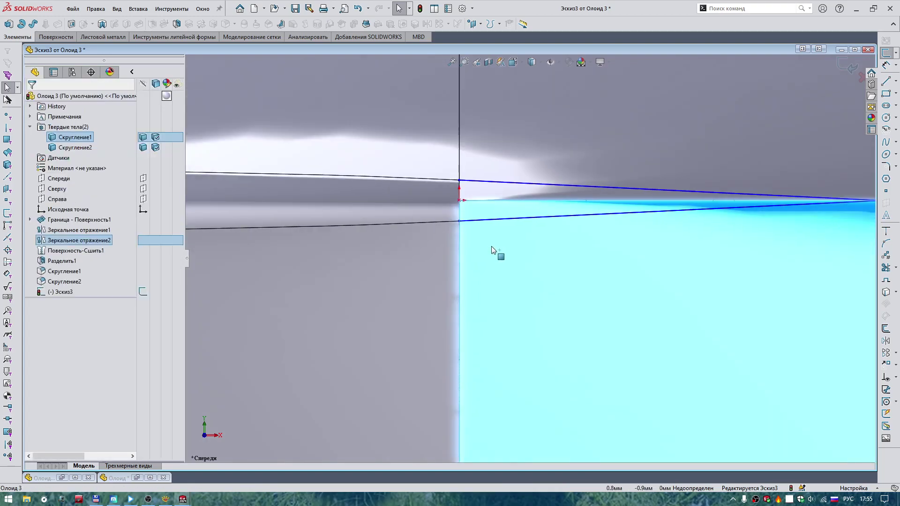
scroll(552, 231, "up", 2)
Fix the lines' junction endpoint so Эскиз3 reads Определен.
left_click(487, 259)
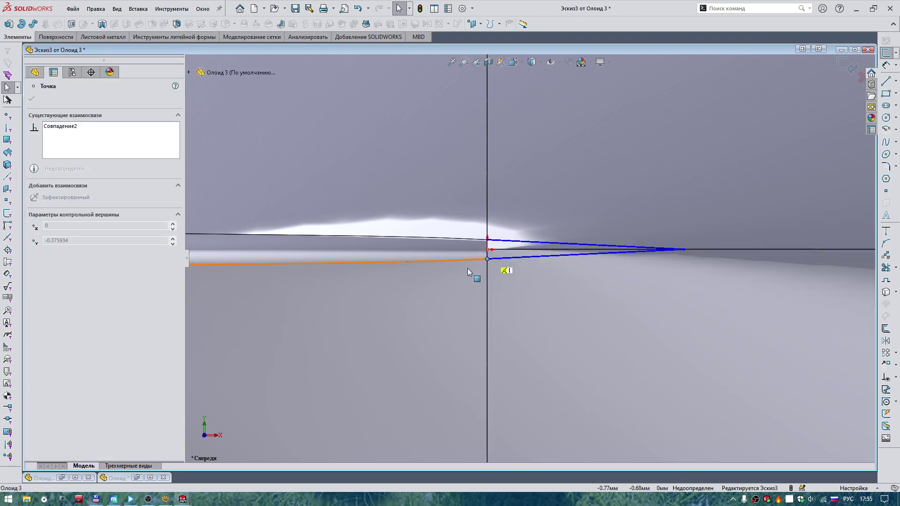
left_click(487, 257, "ctrl")
scroll(569, 288, "down", 3)
scroll(469, 211, "down", 3)
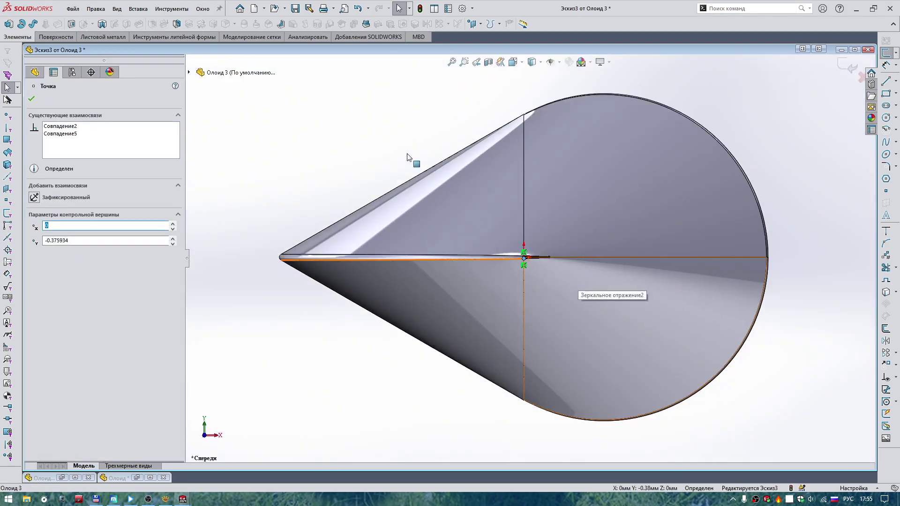
left_click(383, 141)
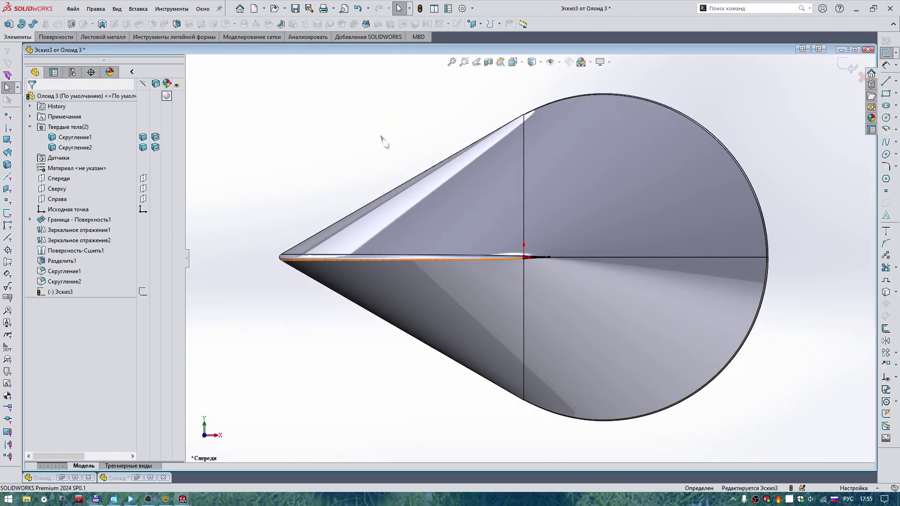
Project the sketch onto three body faces as split line Разделяющая линия1.
left_click(499, 24)
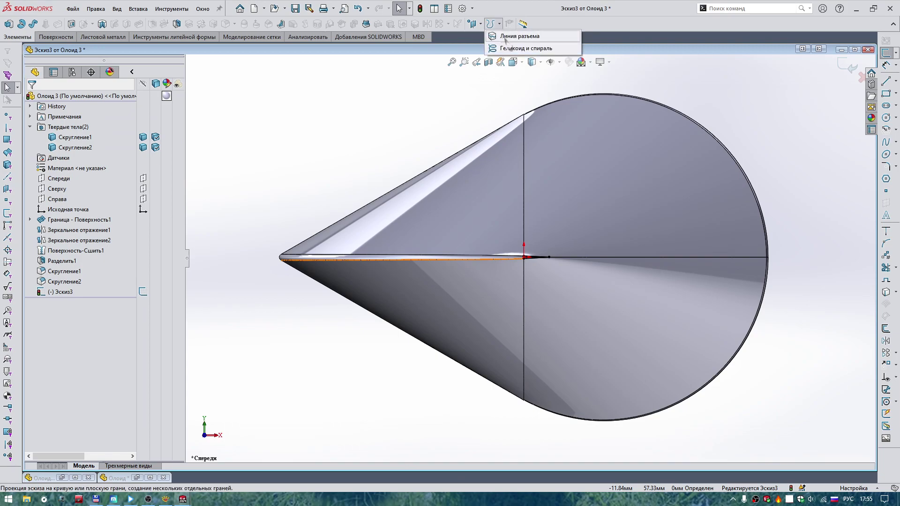
left_click(505, 40)
left_click(583, 209)
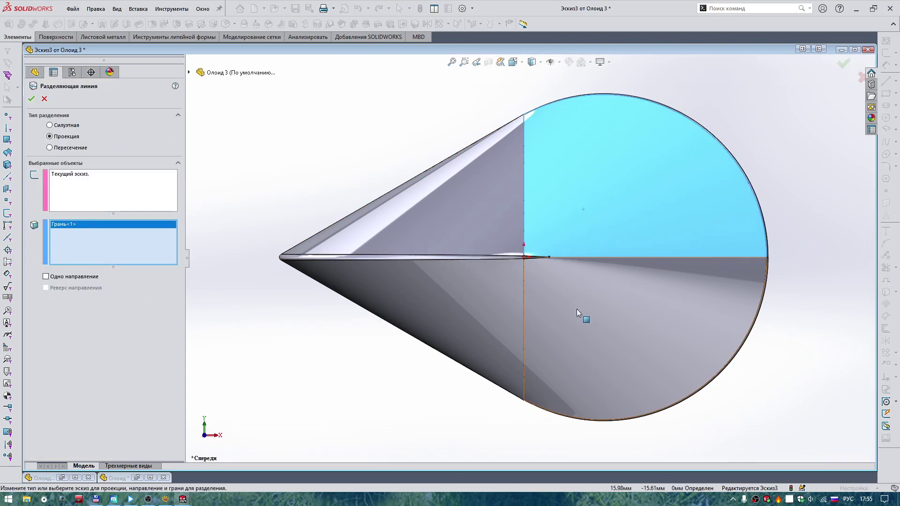
left_click(576, 310)
middle_click_drag(581, 314, 542, 276)
left_click(525, 198)
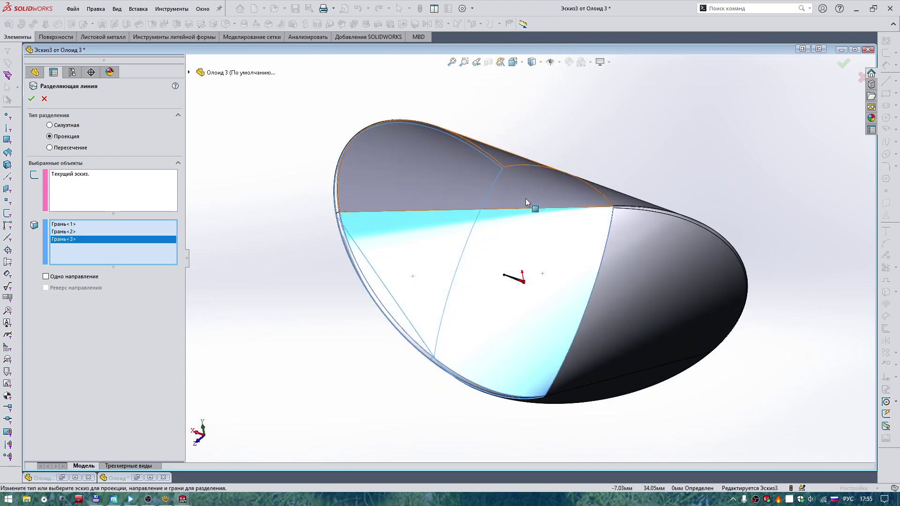
key("Return")
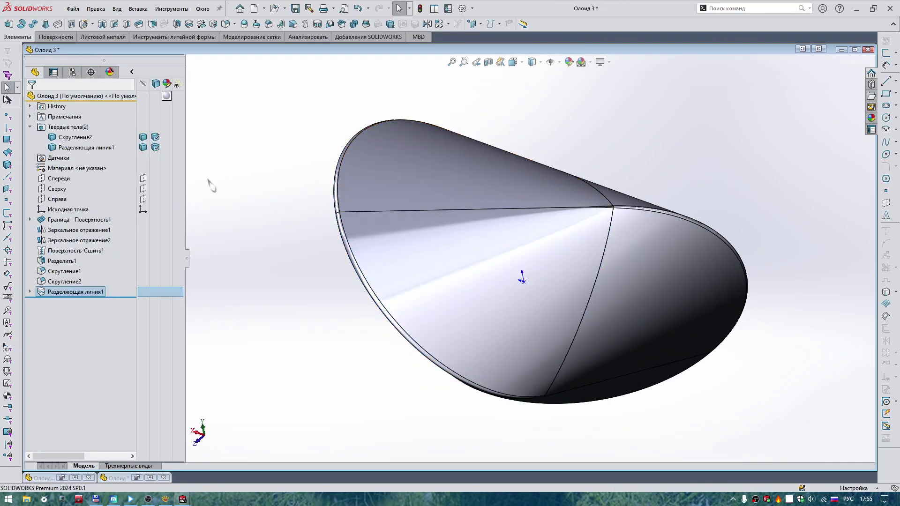
Hide body Скругление2 and orbit around the cone tip to inspect the split faces.
left_click(143, 137)
scroll(611, 196, "up", 5)
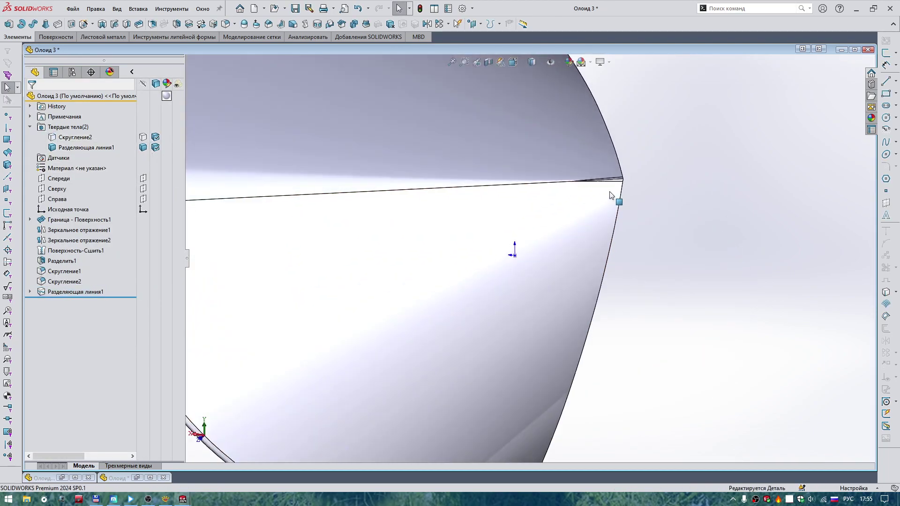
scroll(605, 202, "down", 2)
scroll(594, 203, "down", 2)
scroll(577, 210, "down", 2)
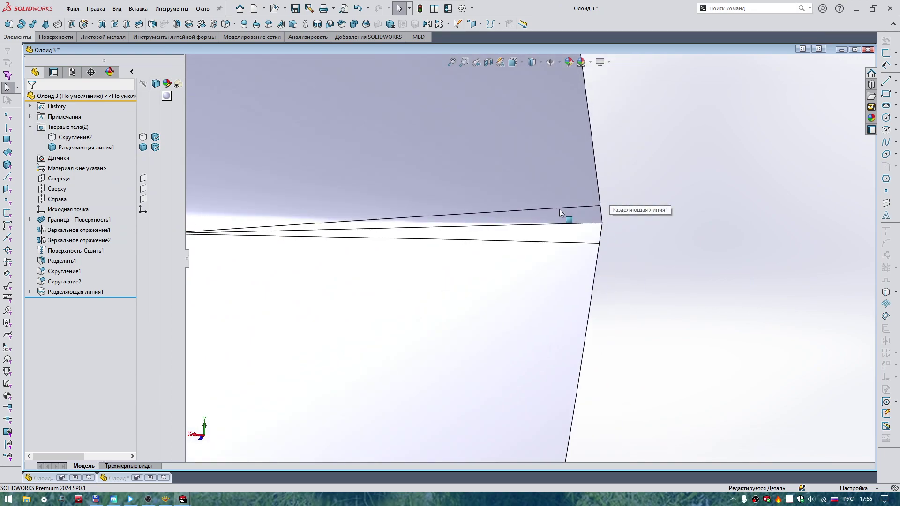
key("shift+Right")
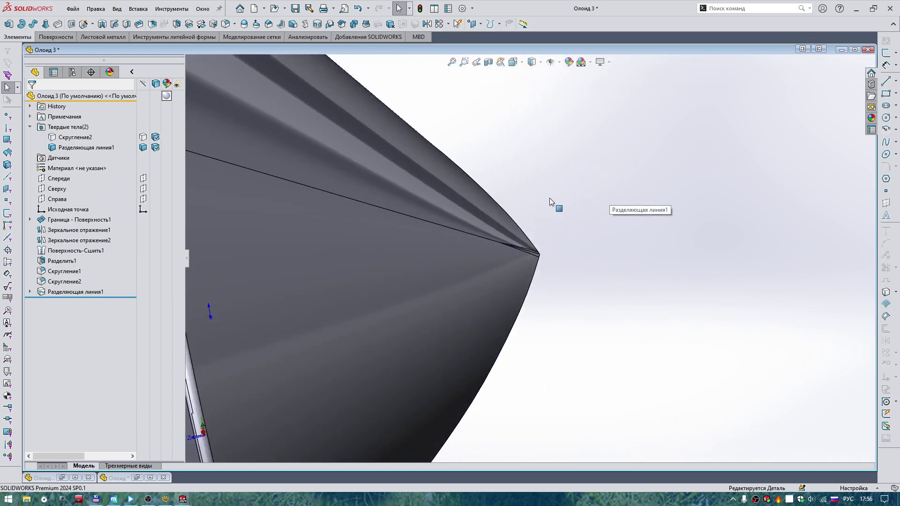
key("shift+Left")
scroll(546, 199, "up", 3)
scroll(273, 284, "down", 3)
scroll(297, 271, "down", 2)
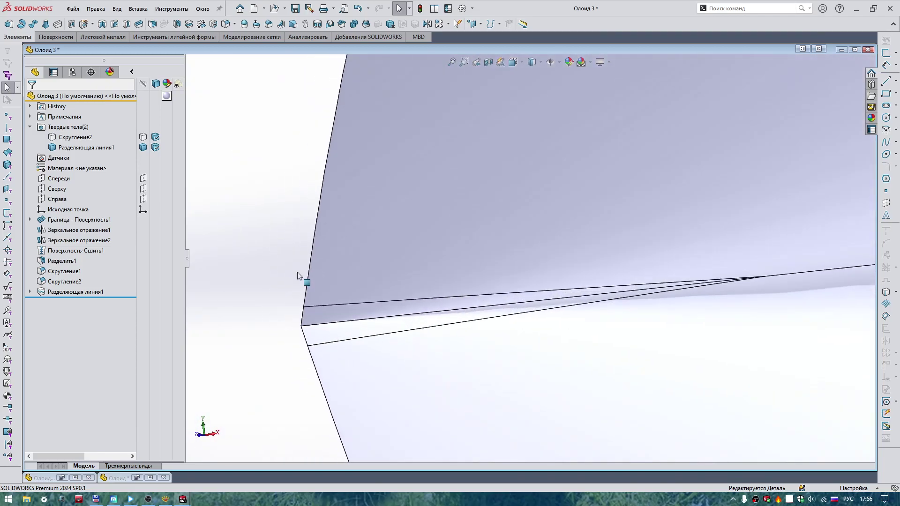
middle_click_drag(297, 271, 346, 341)
mouse_move(297, 291)
middle_mouse_down()
mouse_move(295, 264)
mouse_move(428, 220)
mouse_move(395, 242)
middle_mouse_up()
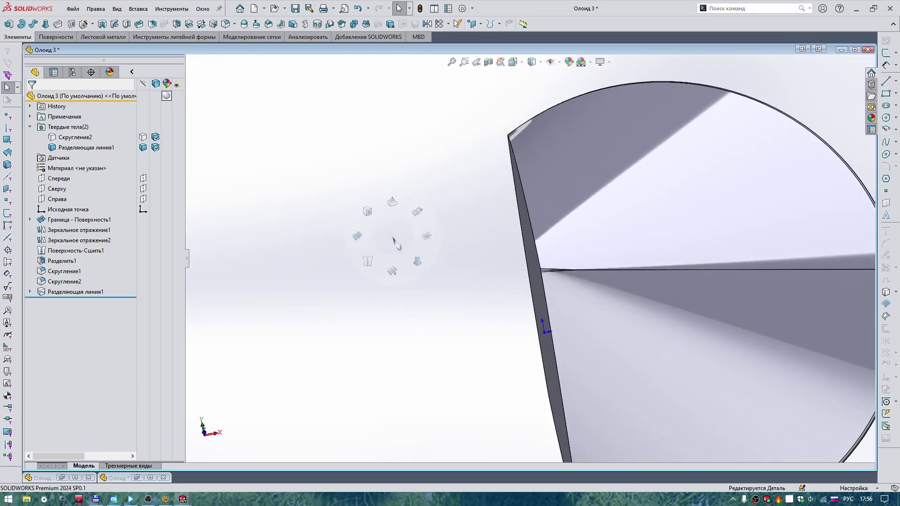
right_click_drag(395, 241, 372, 220)
Delete Грань<1> to Грань<5>, including the thin sliver and large dark face.
scroll(483, 237, "down", 3)
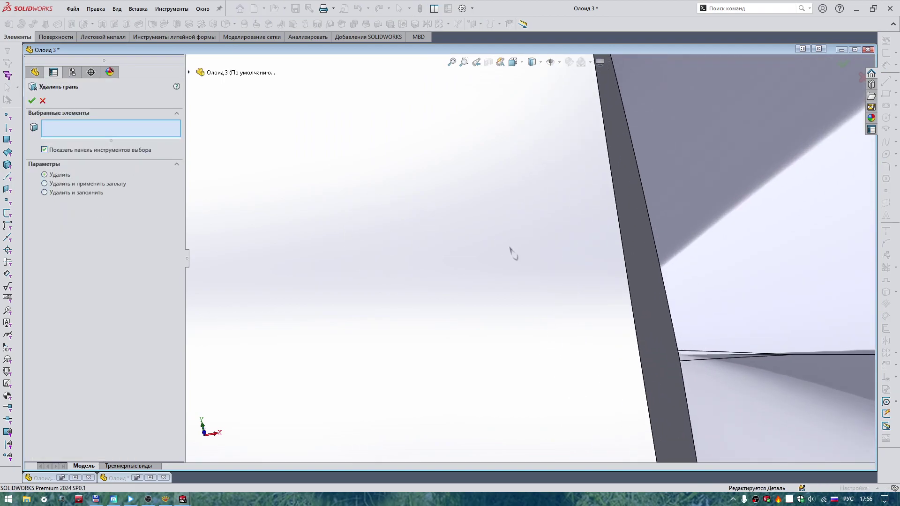
scroll(657, 357, "down", 3)
left_click(701, 349)
mouse_move(701, 350)
middle_mouse_down()
mouse_move(583, 358)
mouse_move(613, 316)
mouse_move(492, 310)
middle_mouse_up()
scroll(492, 328, "down", 5)
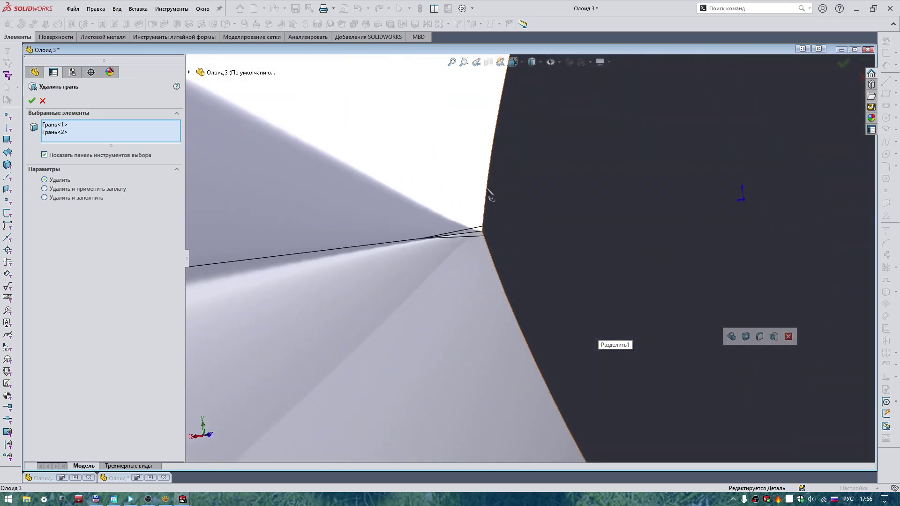
left_click(499, 373)
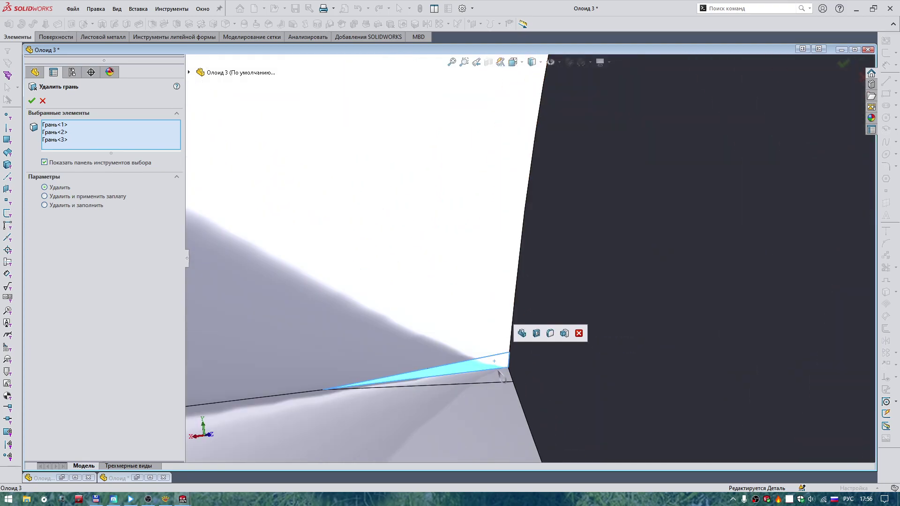
left_click(575, 388)
middle_click_drag(575, 387, 544, 318)
scroll(627, 327, "up", 5)
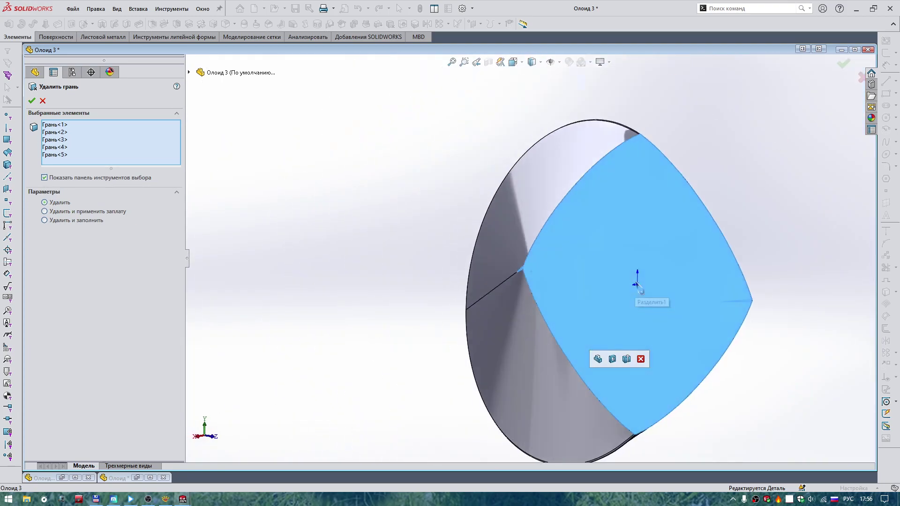
mouse_move(634, 277)
middle_mouse_down()
mouse_move(634, 258)
mouse_move(599, 224)
mouse_move(322, 170)
middle_mouse_up()
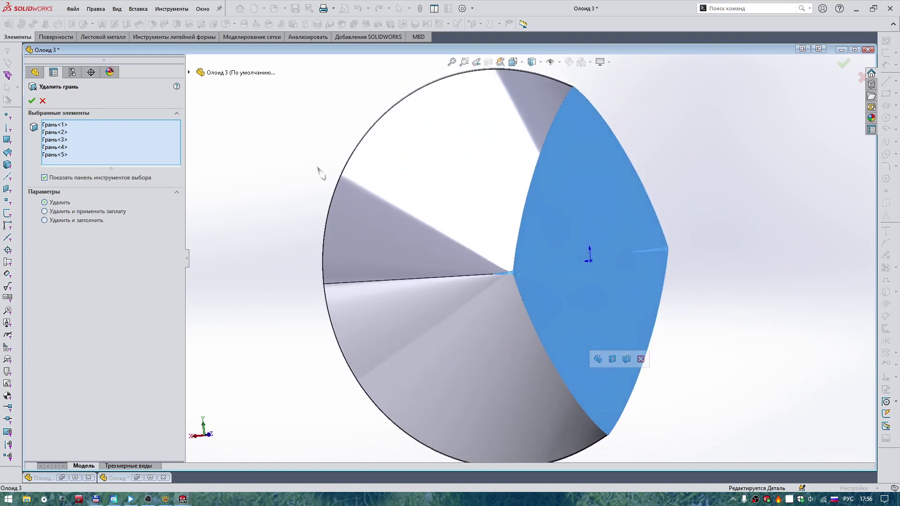
left_click(31, 100)
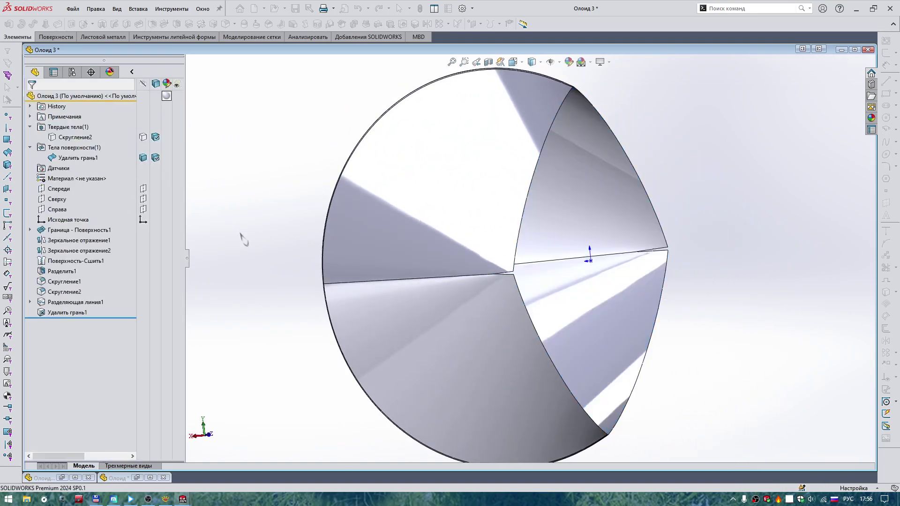
mouse_move(241, 190)
middle_mouse_down()
mouse_move(255, 234)
mouse_move(525, 225)
middle_mouse_up()
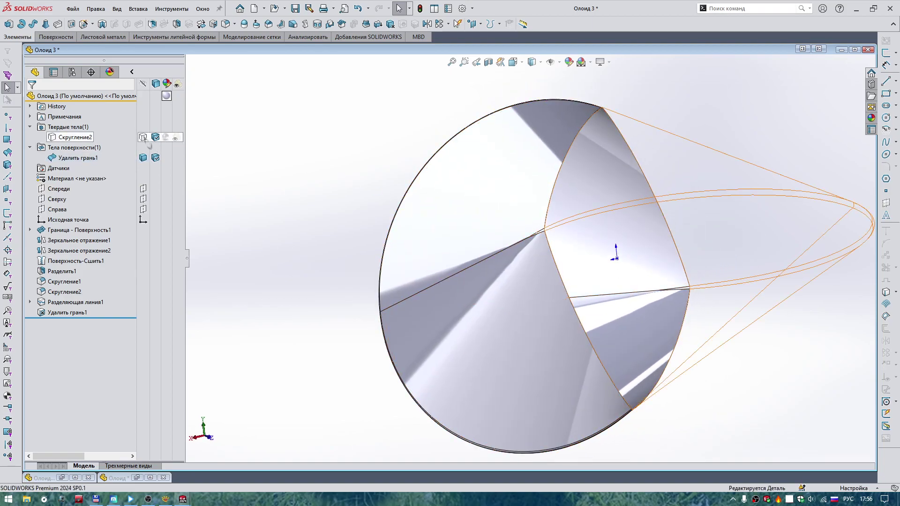
Show body Скругление2 again and rotate to view the gap edge.
left_click(75, 137)
middle_click_drag(537, 210, 546, 246)
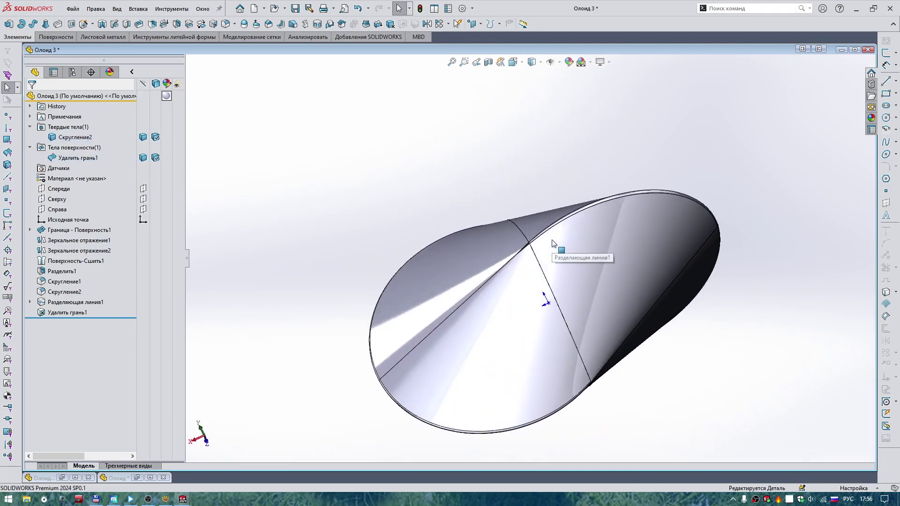
scroll(546, 246, "down", 8)
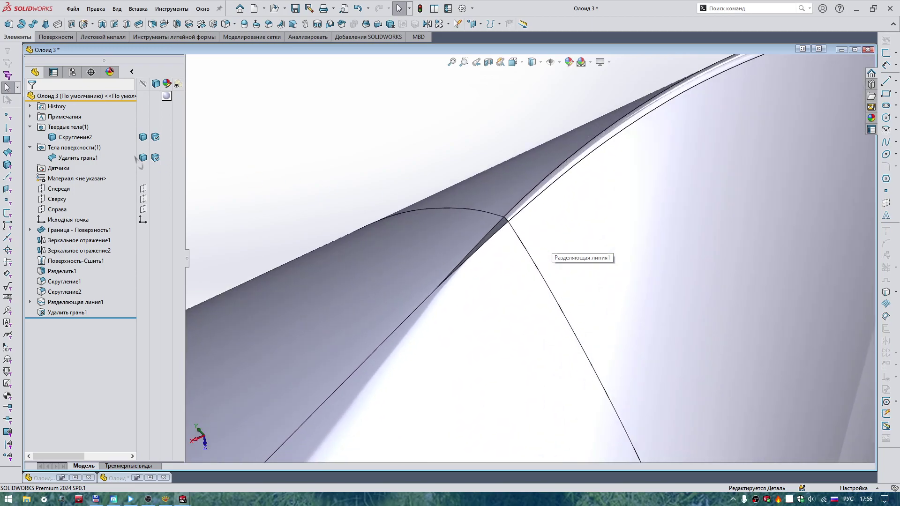
middle_click_drag(365, 147, 347, 152)
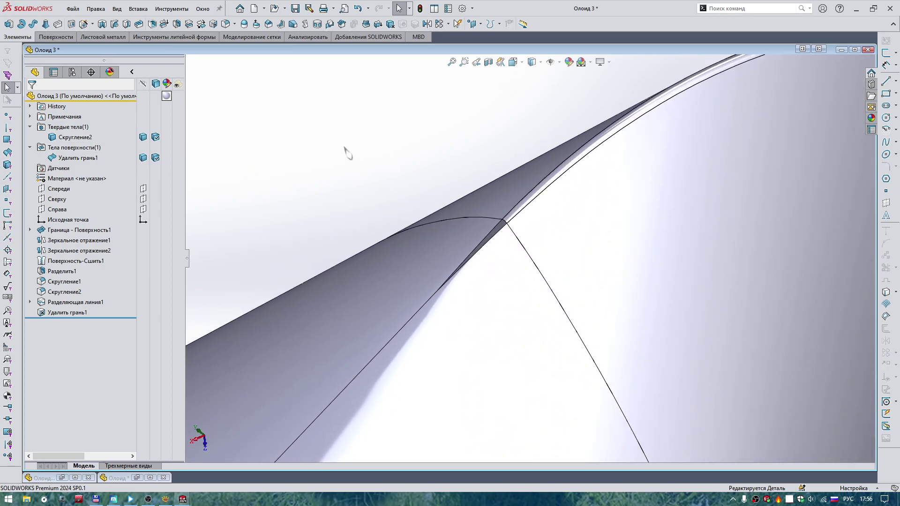
Patch the opening with fill surface Поверхность-Заполнить1 bounded by three edges.
left_click(63, 38)
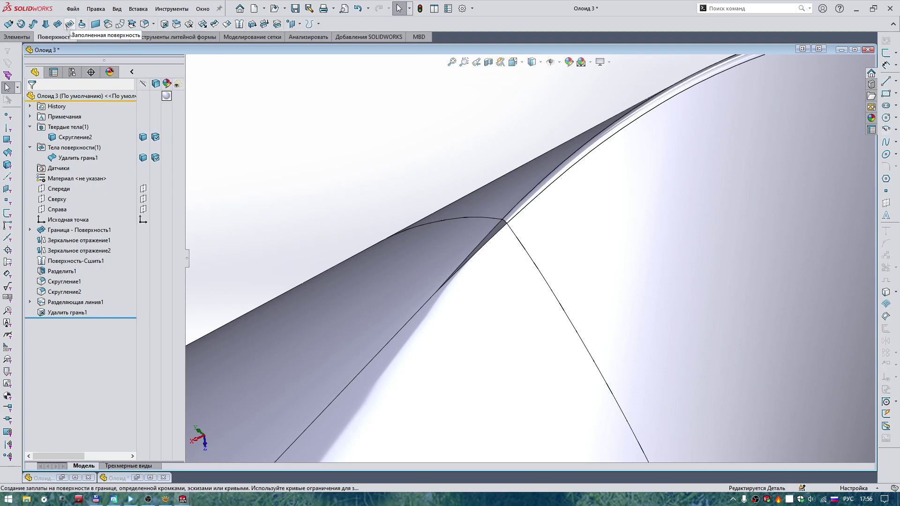
right_click_drag(362, 152, 364, 158)
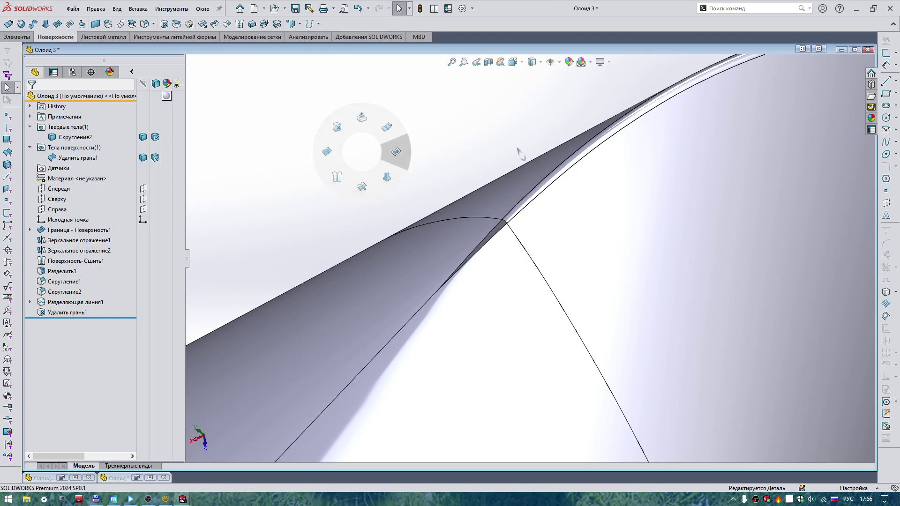
middle_click_drag(478, 114, 508, 264)
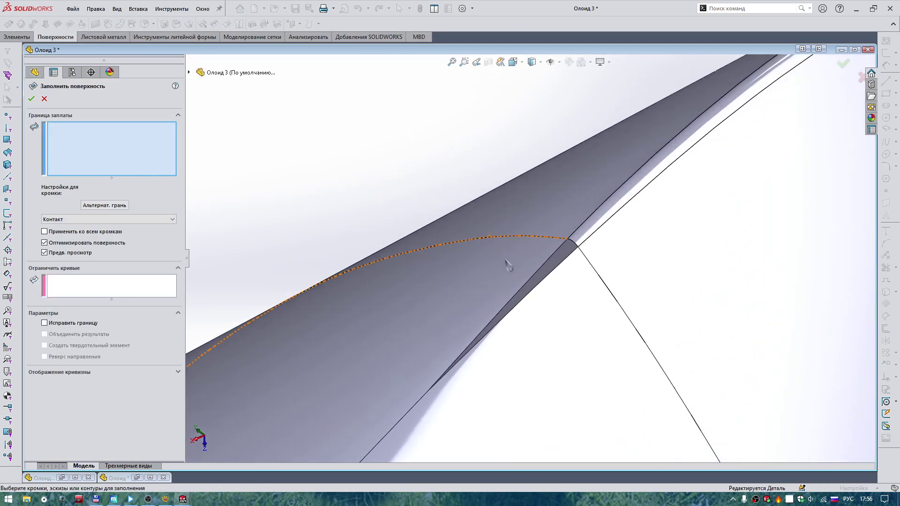
left_click(562, 248)
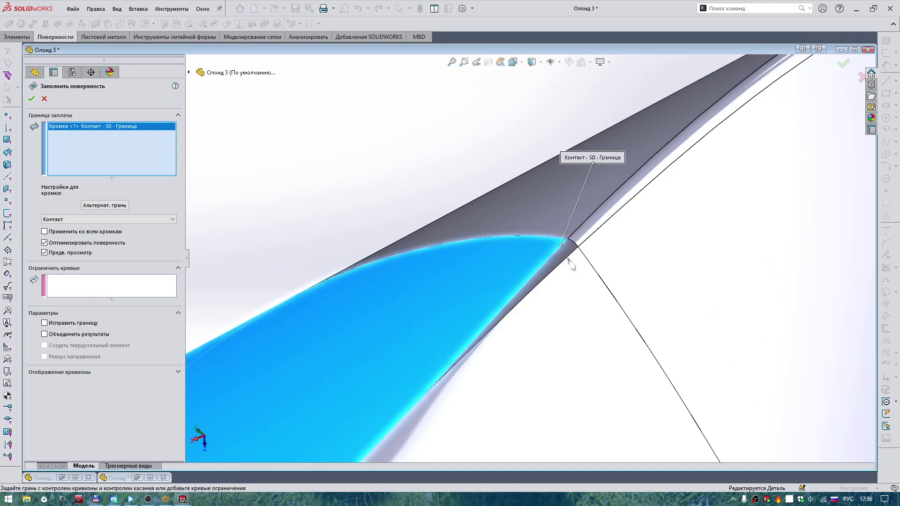
left_click(568, 261)
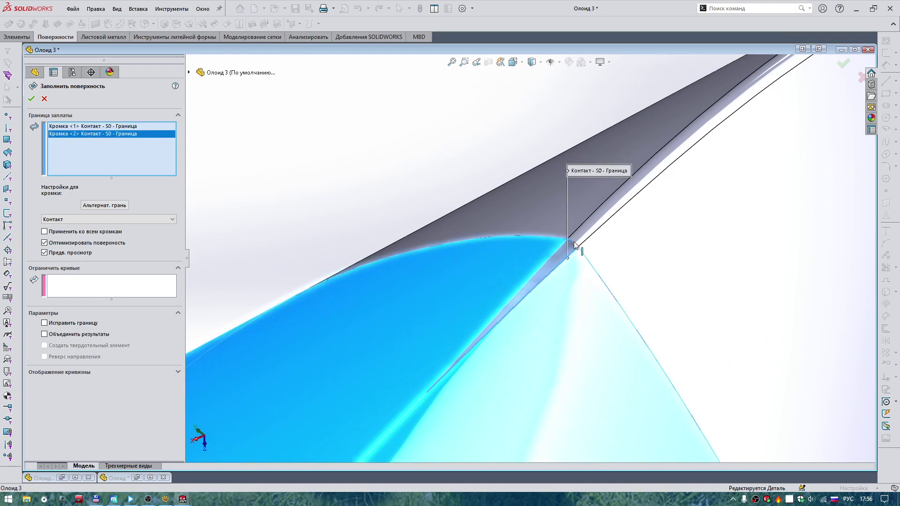
left_click(575, 243)
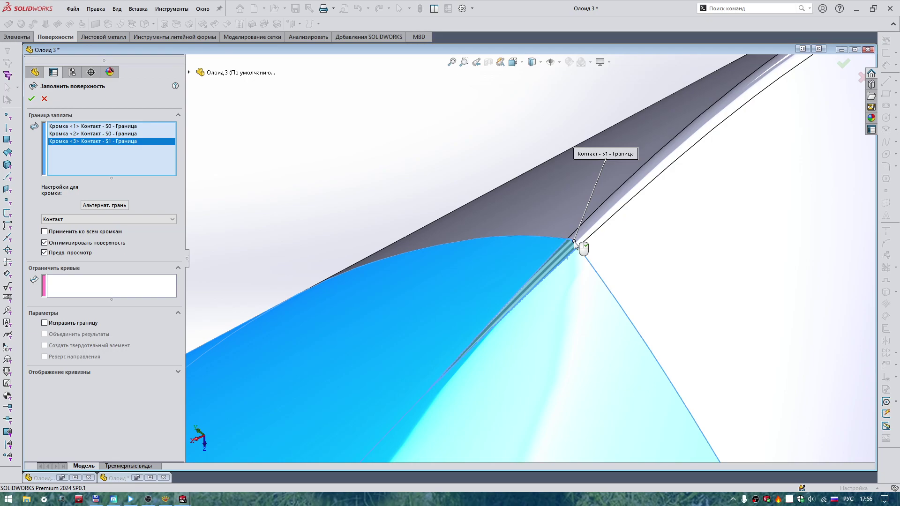
right_click(574, 244)
Select the split-line gap's boundary edges and accept the fill patch Поверхность-Заполнить2.
scroll(574, 241, "up", 5)
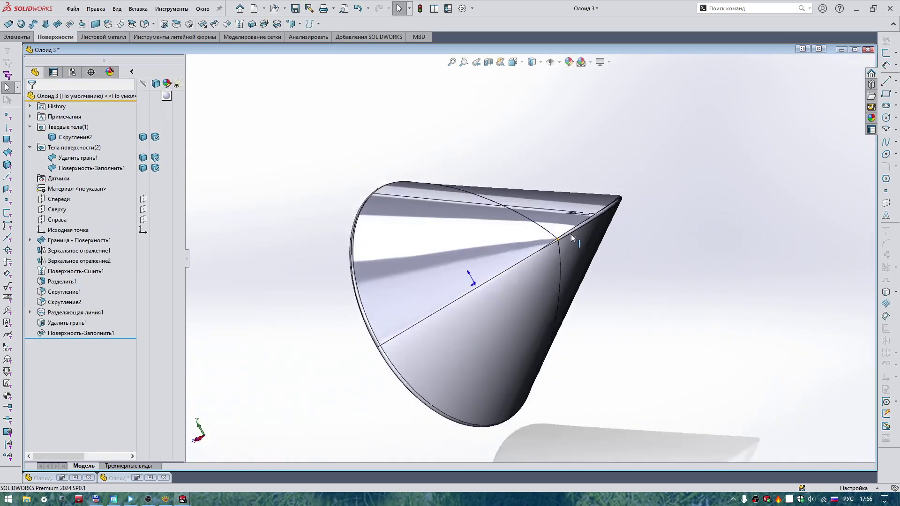
middle_click_drag(572, 238, 515, 253)
scroll(475, 207, "down", 5)
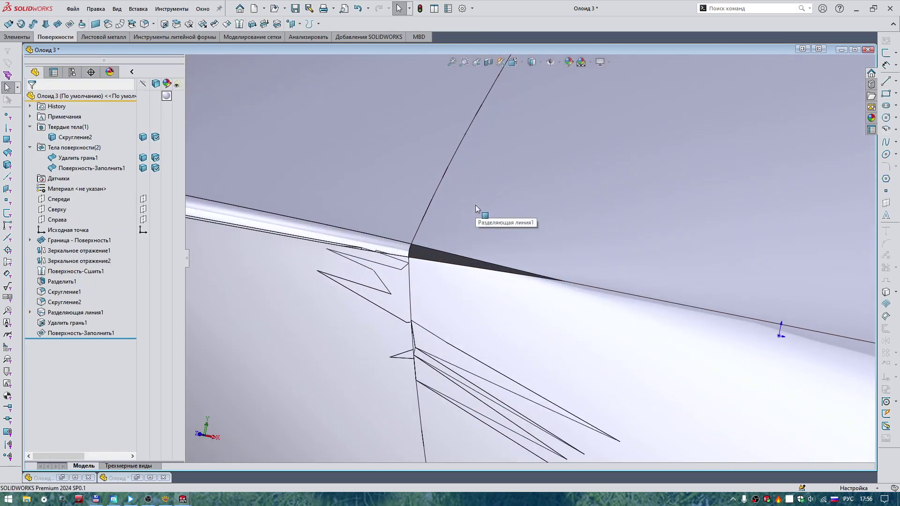
right_click_drag(476, 205, 552, 221)
scroll(426, 250, "down", 2)
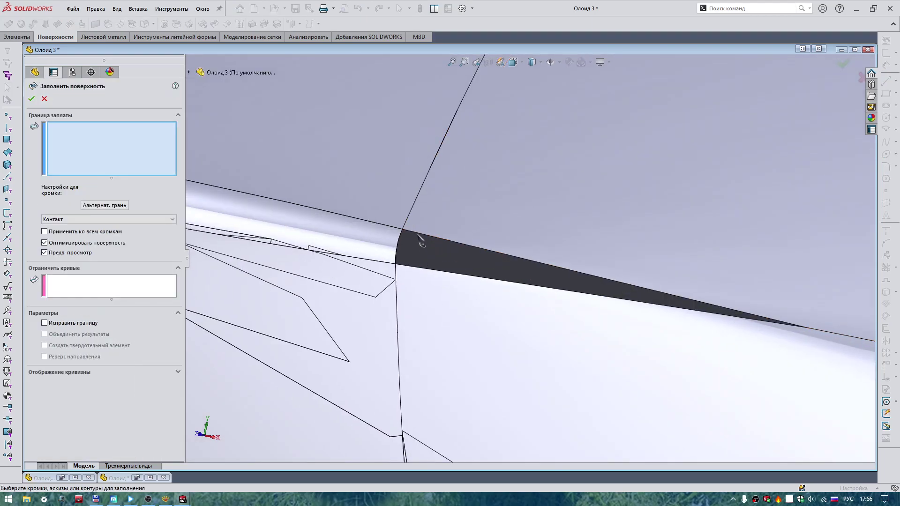
left_click(415, 231)
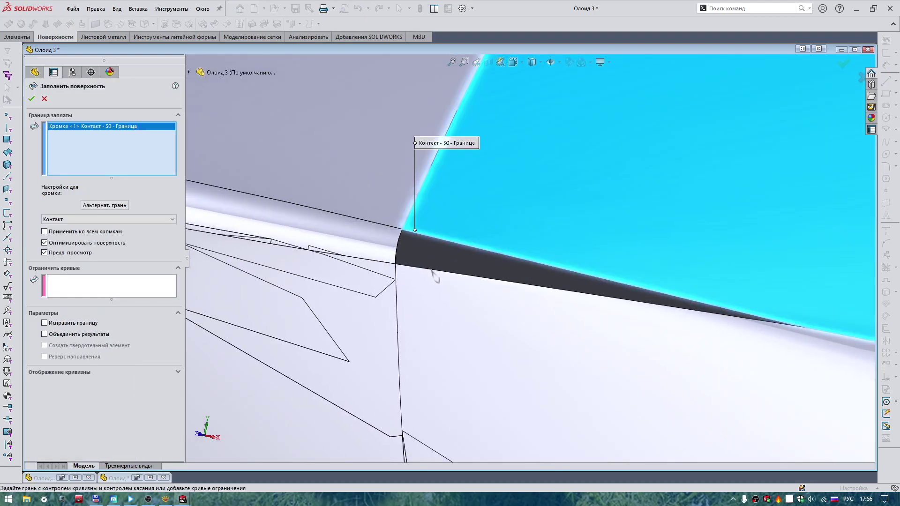
left_click(433, 271)
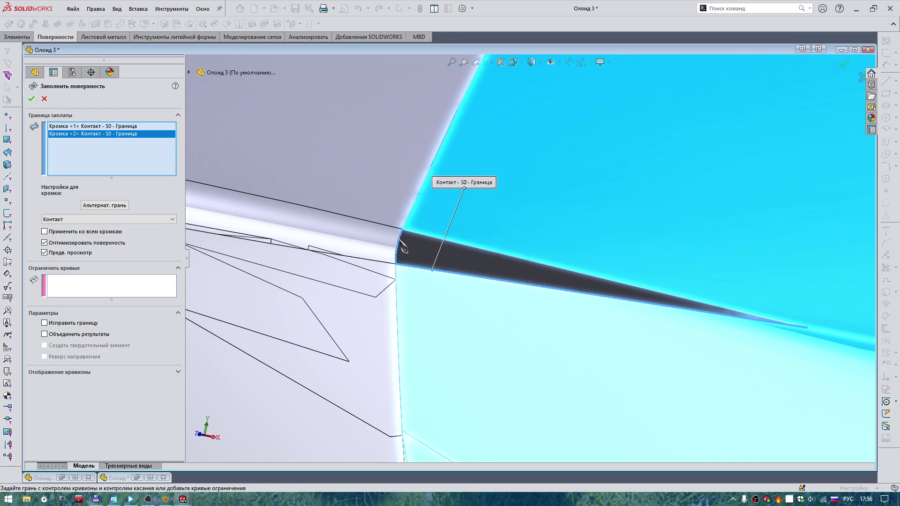
left_click(398, 239)
key("Return")
mouse_move(75, 137)
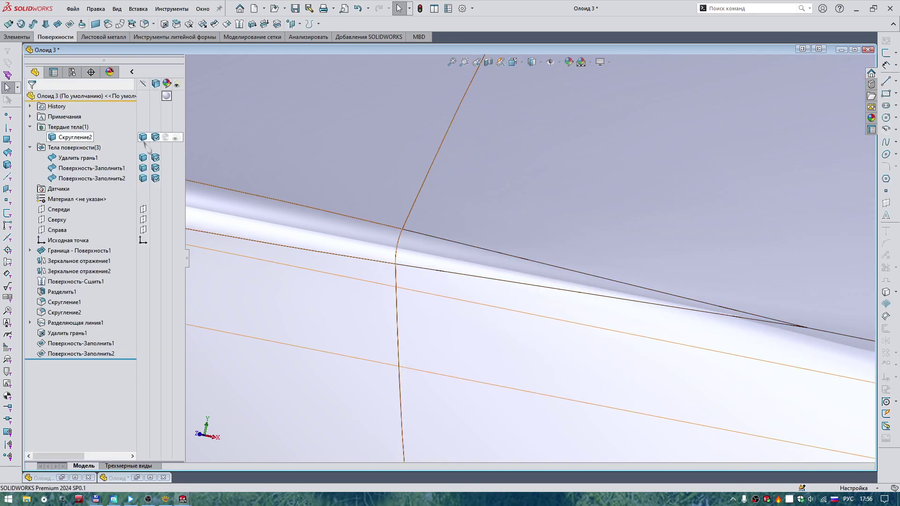
Hide the Скругление2 body and orbit to view the open cone surfaces.
left_click(143, 138)
mouse_move(227, 171)
middle_mouse_down()
mouse_move(533, 195)
mouse_move(363, 131)
mouse_move(557, 196)
mouse_move(526, 245)
mouse_move(539, 230)
mouse_move(528, 177)
mouse_move(553, 181)
mouse_move(539, 171)
middle_mouse_up()
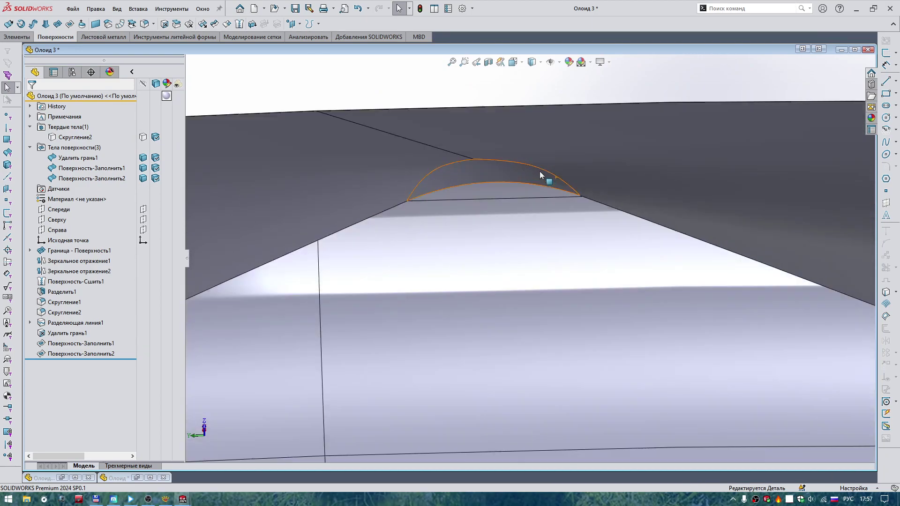
mouse_move(462, 178)
middle_mouse_down()
mouse_move(591, 208)
mouse_move(430, 170)
mouse_move(368, 215)
middle_mouse_up()
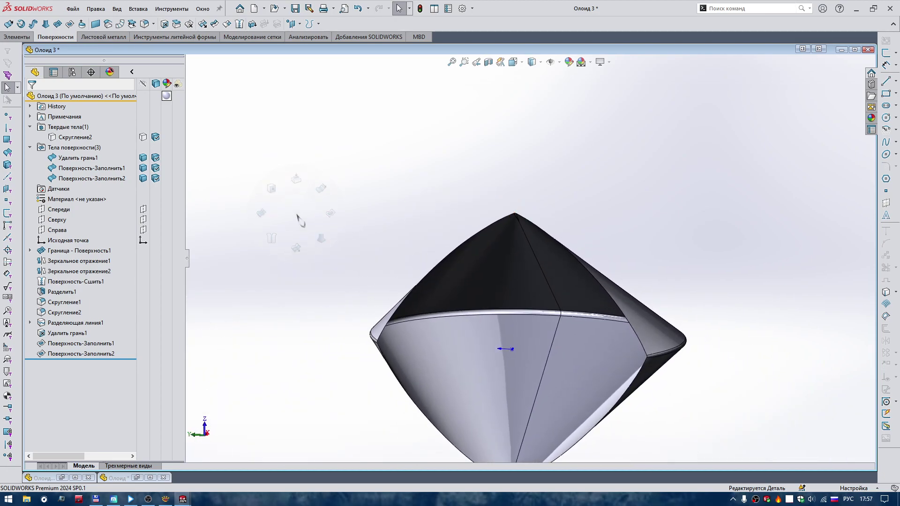
Fill the cone's eight-edge open boundary using tangent chains, merged into a solid.
right_click_drag(320, 220, 330, 213)
mouse_move(363, 352)
middle_mouse_down()
mouse_move(599, 155)
mouse_move(413, 238)
middle_mouse_up()
scroll(411, 244, "down", 5)
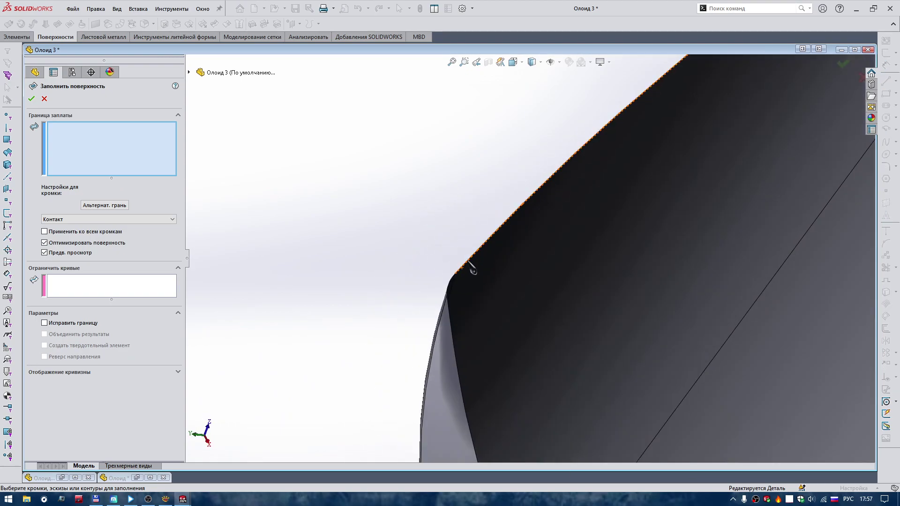
right_click(474, 257)
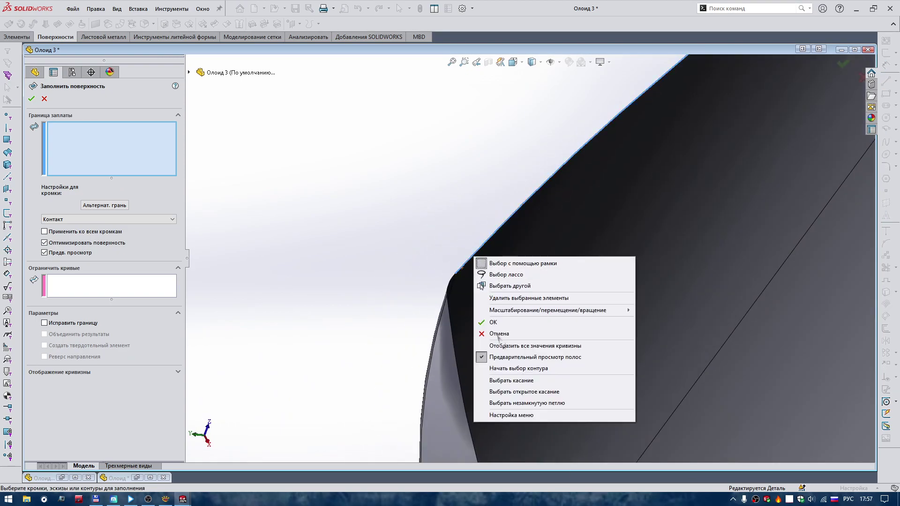
left_click(515, 380)
mouse_move(486, 345)
middle_mouse_down()
mouse_move(400, 257)
mouse_move(549, 182)
mouse_move(492, 189)
middle_mouse_up()
right_click(477, 182)
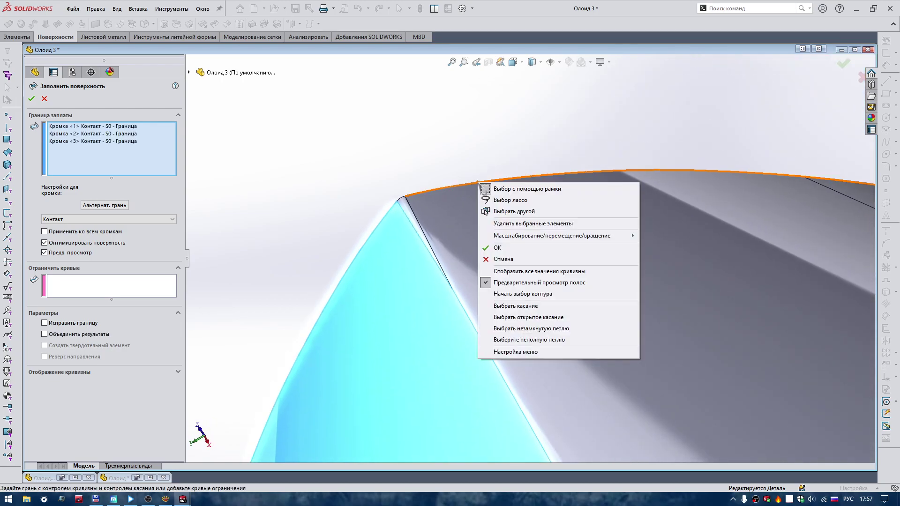
left_click(537, 312)
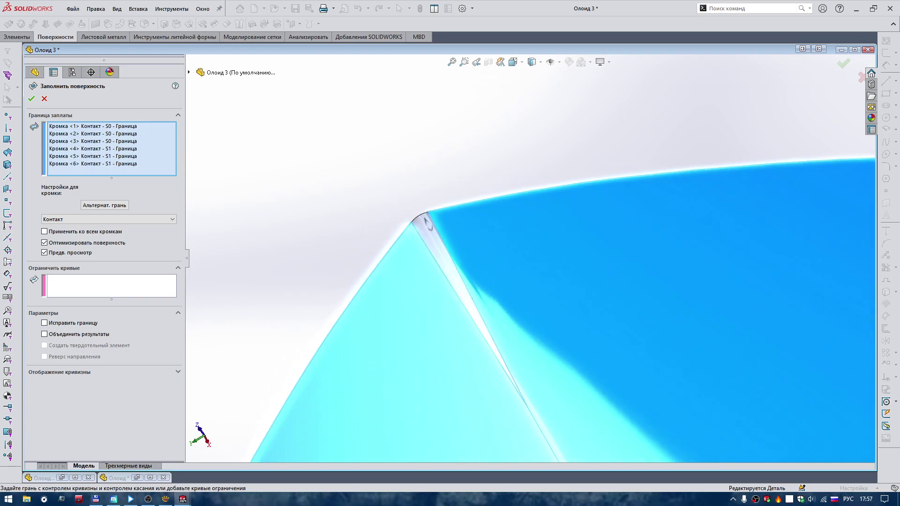
left_click(420, 217)
mouse_move(421, 217)
middle_mouse_down()
mouse_move(550, 263)
mouse_move(368, 152)
mouse_move(535, 370)
middle_mouse_up()
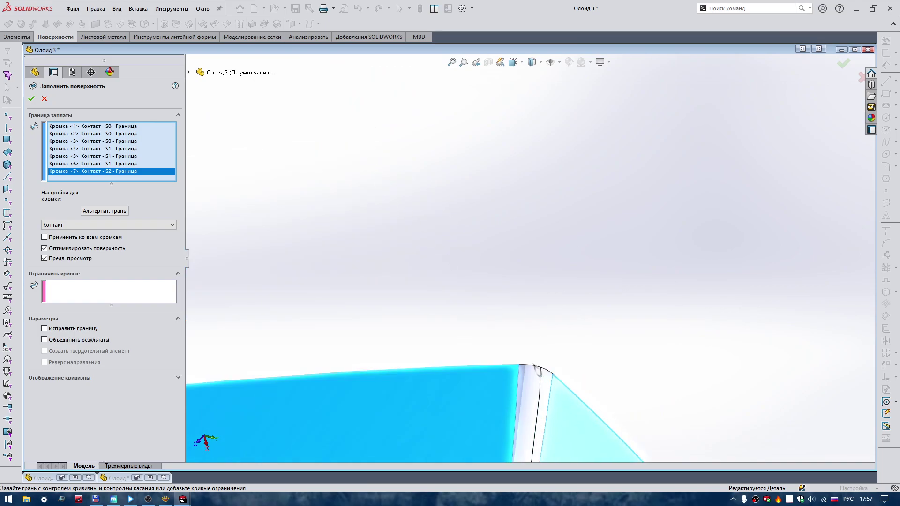
left_click(537, 370)
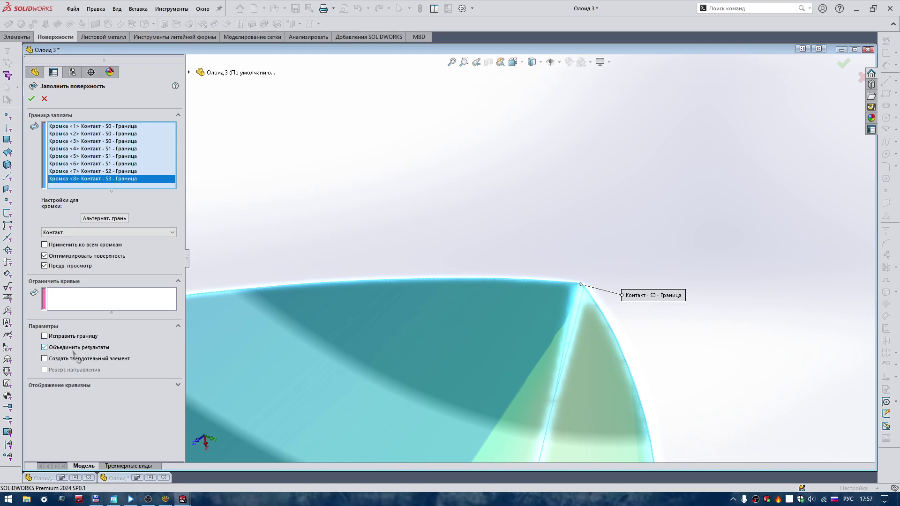
key("ctrl+shift+z")
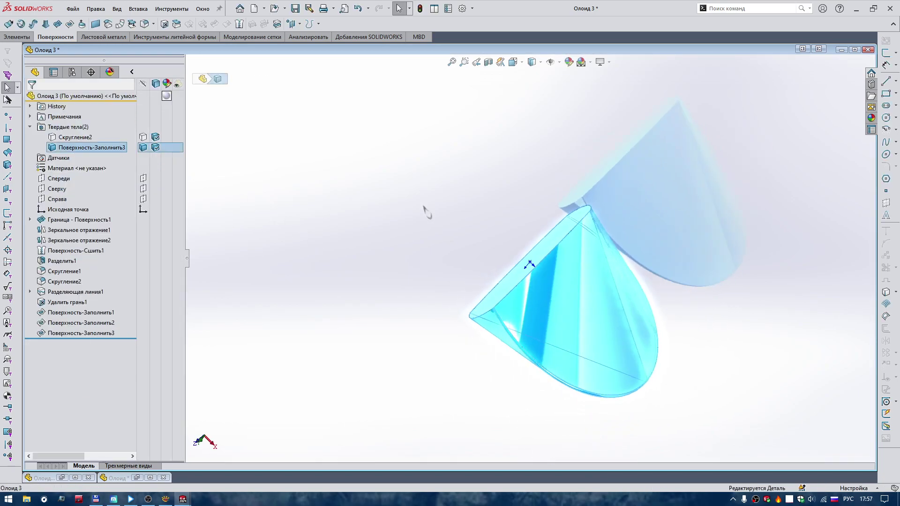
Show the Скругление2 body again and orbit to view both bodies.
middle_click_drag(558, 296, 540, 225)
scroll(541, 222, "down", 5)
scroll(589, 297, "down", 5)
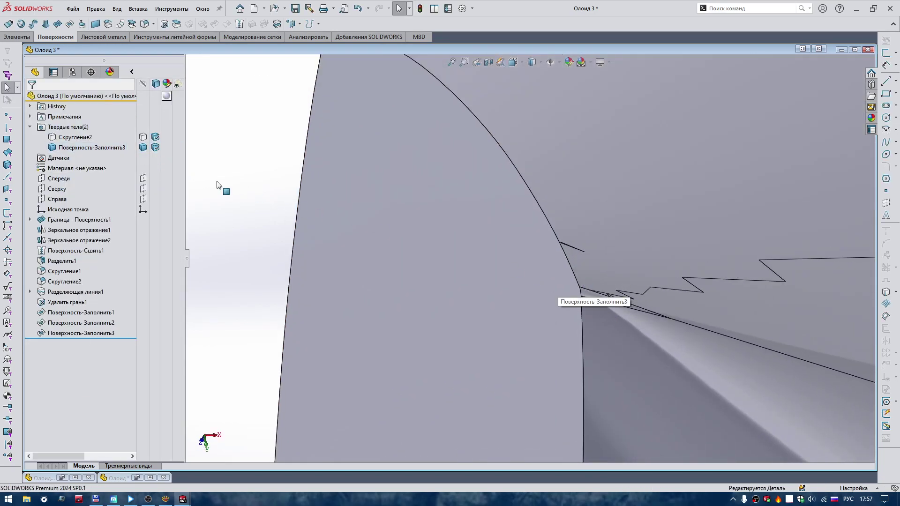
left_click(143, 137)
middle_click_drag(245, 207, 596, 257)
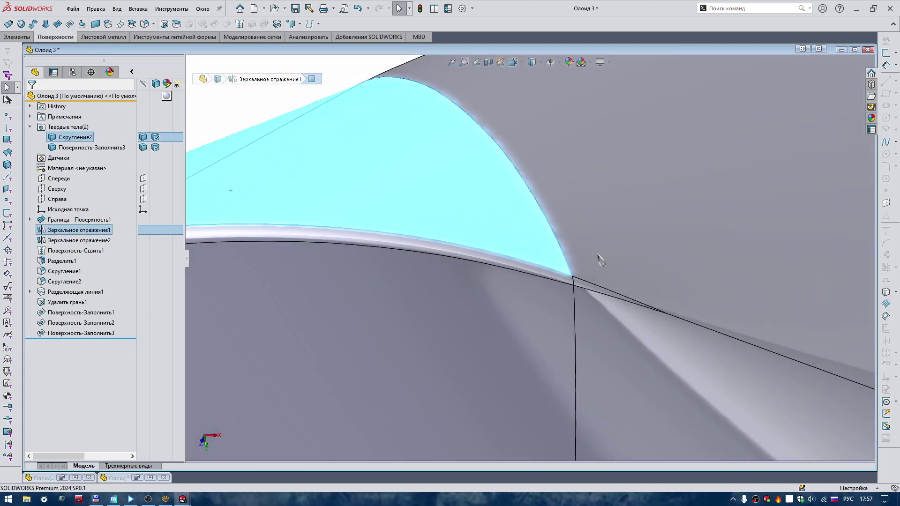
scroll(586, 246, "up", 3)
mouse_move(533, 233)
middle_mouse_down()
mouse_move(518, 243)
mouse_move(512, 328)
mouse_move(521, 319)
mouse_move(535, 370)
mouse_move(602, 337)
mouse_move(552, 421)
mouse_move(542, 287)
mouse_move(602, 253)
middle_mouse_up()
Switch to a top view and hide the Поверхность-Заполнить3 body.
scroll(539, 235, "down", 5)
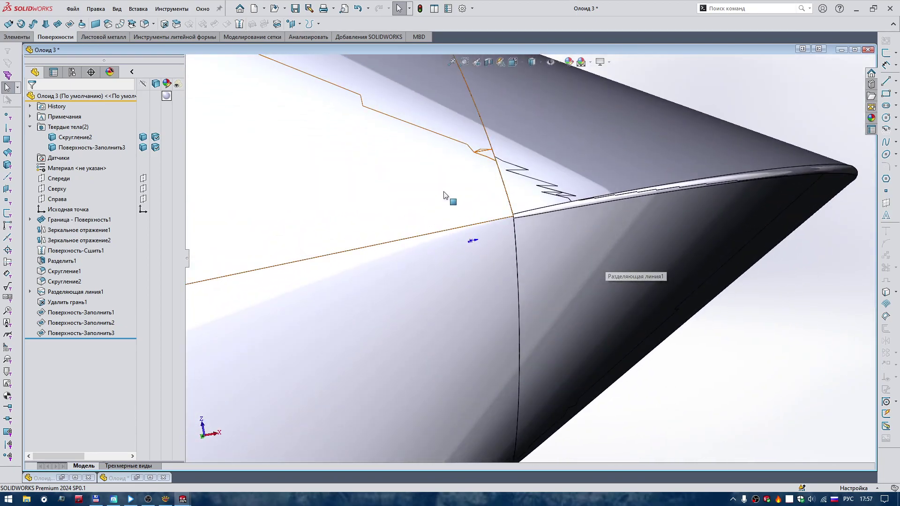
mouse_move(449, 252)
right_mouse_down()
mouse_move(636, 252)
mouse_move(637, 157)
right_mouse_up()
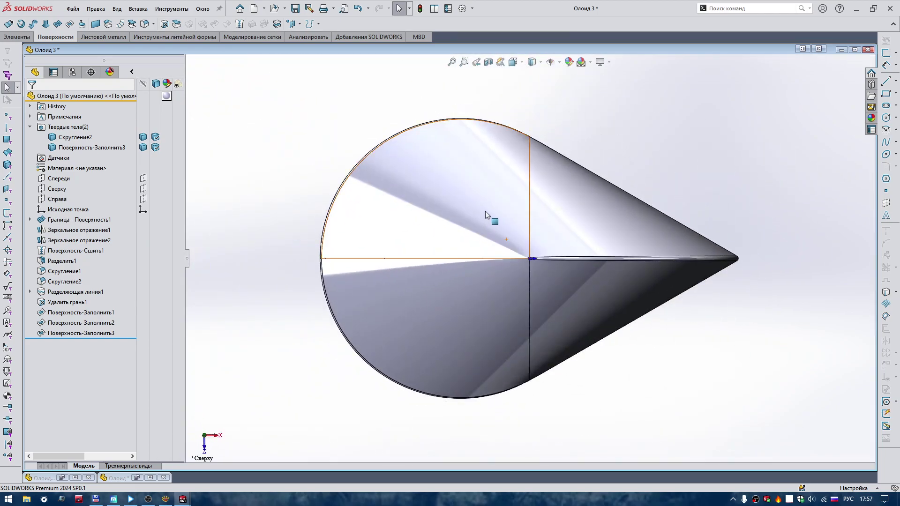
left_click(484, 229)
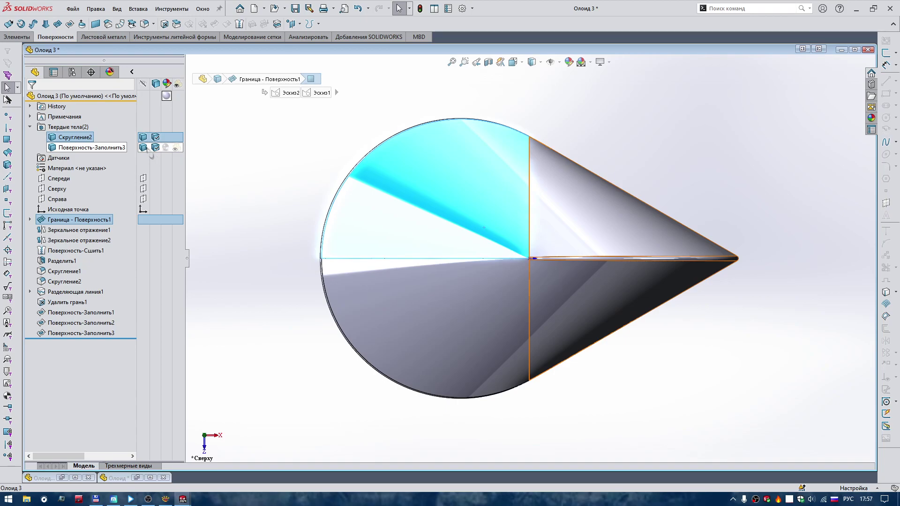
left_click(146, 147)
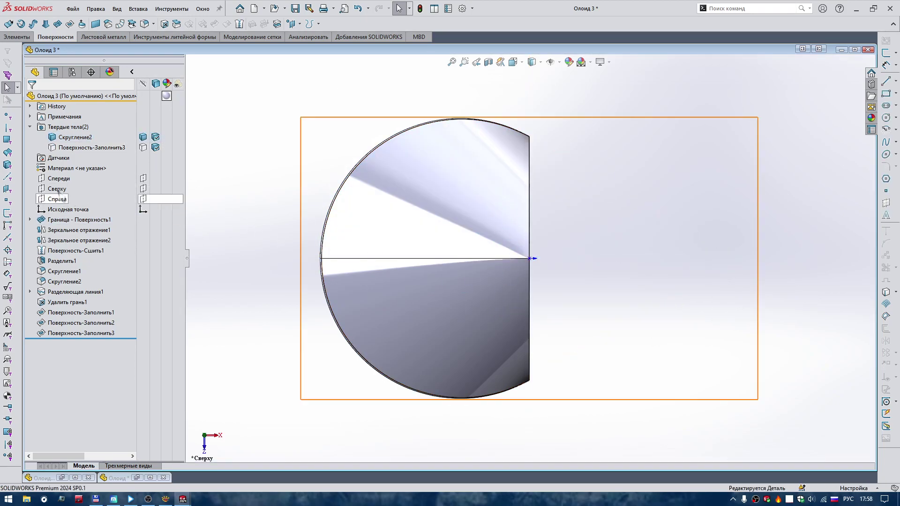
Sketch two converging lines between the body's edges on the Сверху plane.
left_click(64, 174)
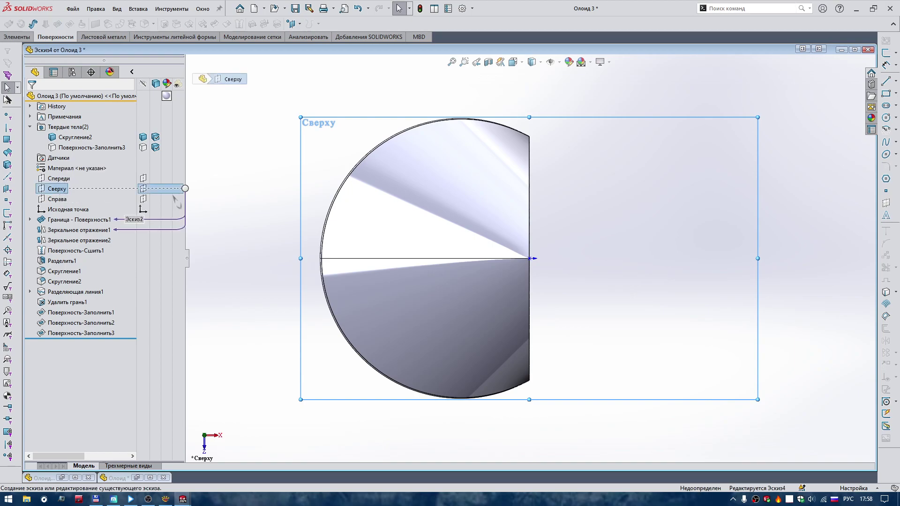
right_click_drag(229, 197, 260, 162)
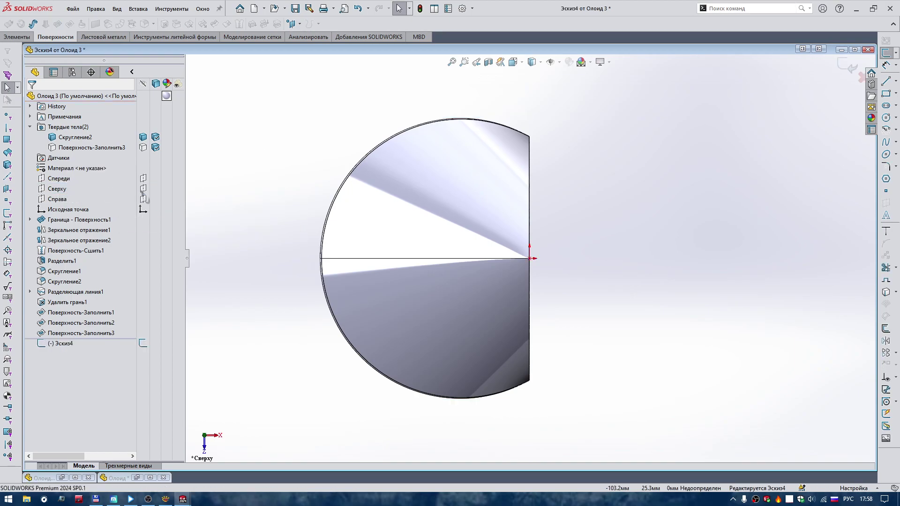
scroll(522, 266, "down", 5)
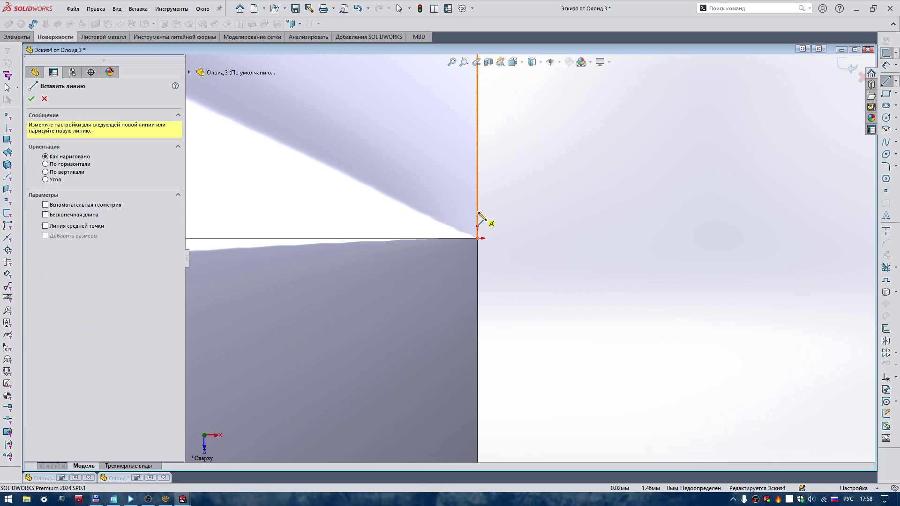
left_click(477, 212)
left_click(293, 239)
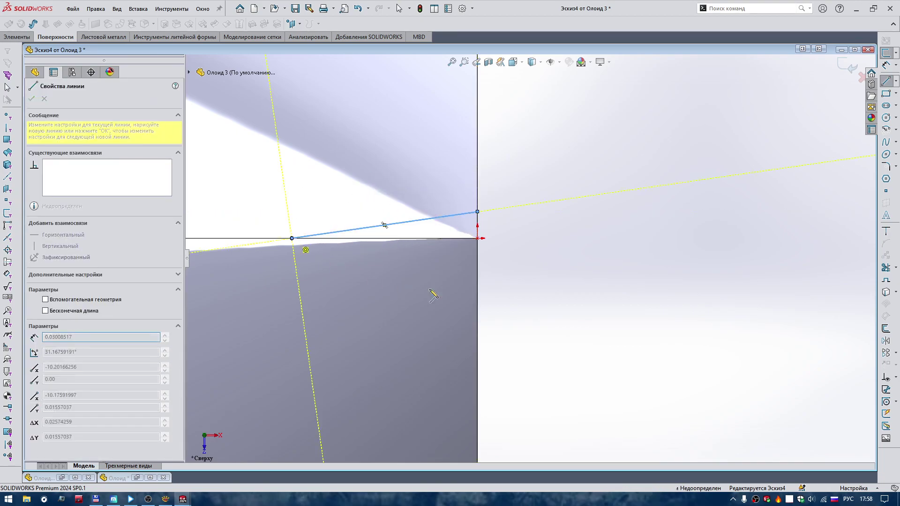
left_click(477, 269)
key("Escape")
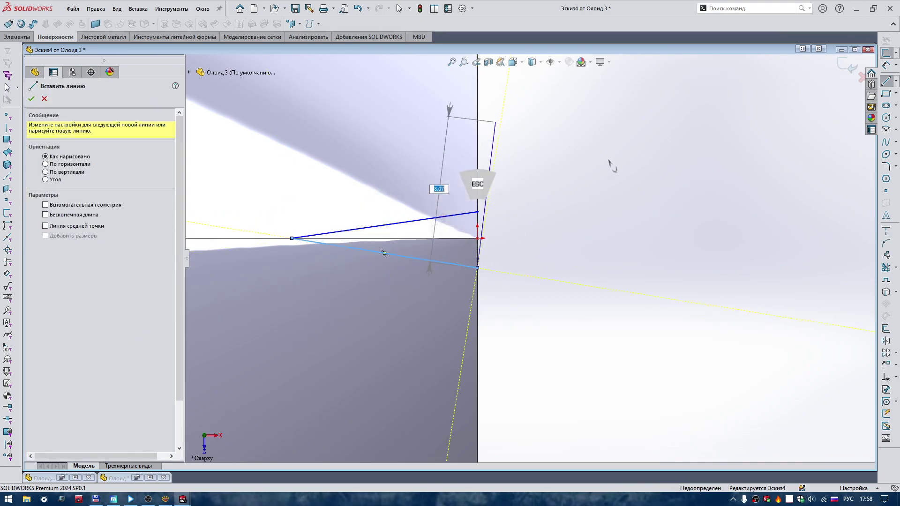
key("Escape")
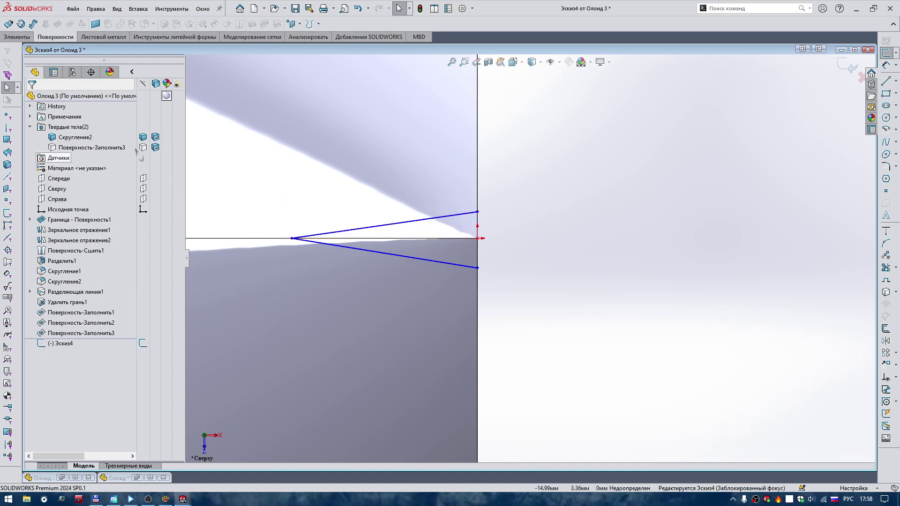
Make the line endpoints coincident with the part vertices and one line tangent to the curved edge.
left_click(489, 192)
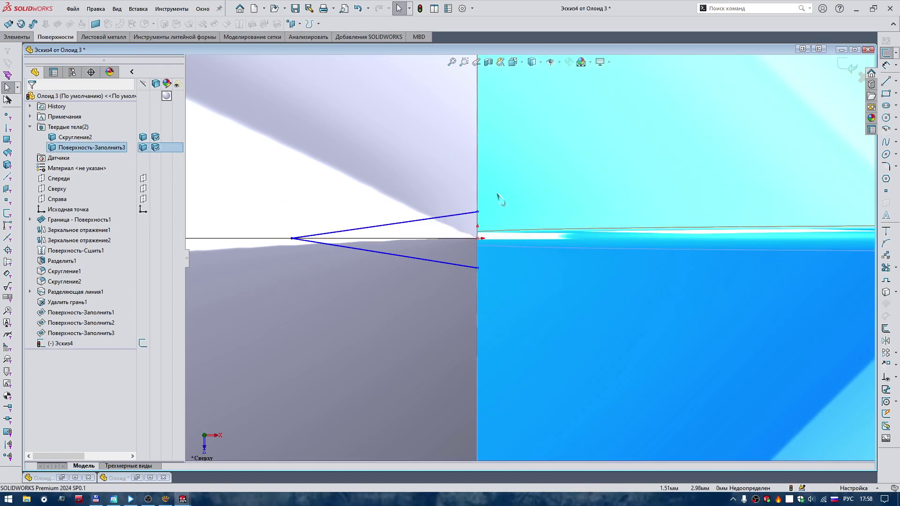
left_click(478, 212)
left_click(477, 232, "ctrl")
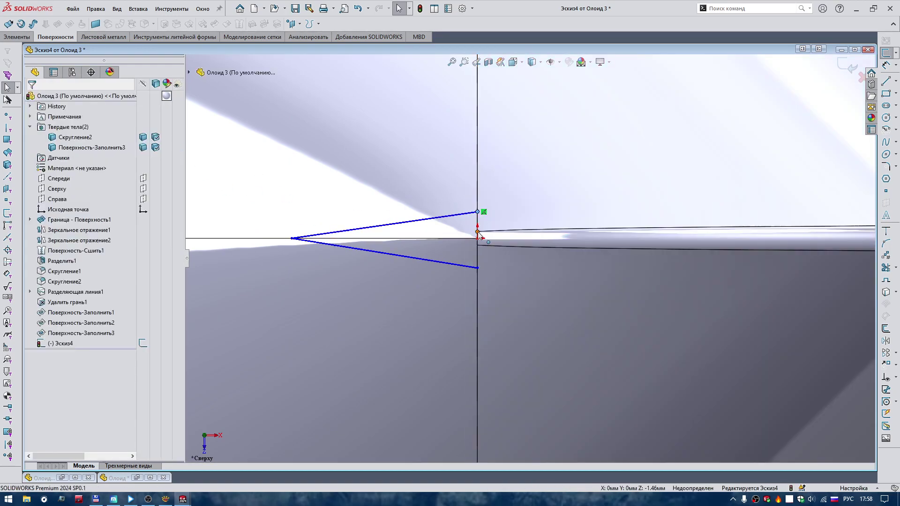
left_click(533, 190)
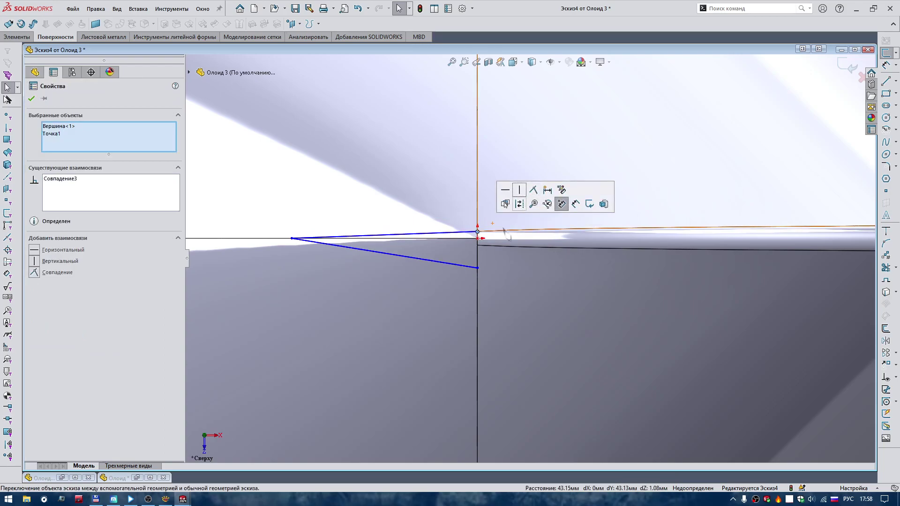
left_click(477, 268)
left_click(477, 245, "ctrl")
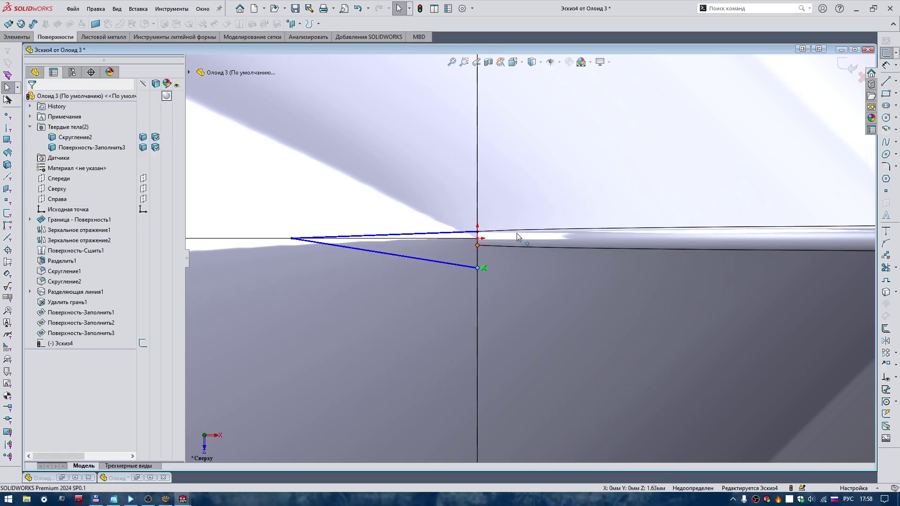
left_click(531, 213)
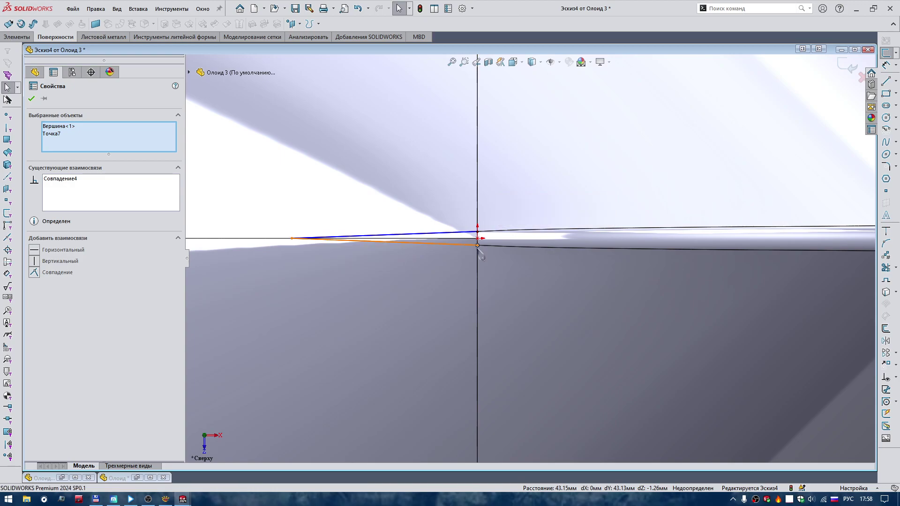
left_click(495, 249)
left_click(542, 217)
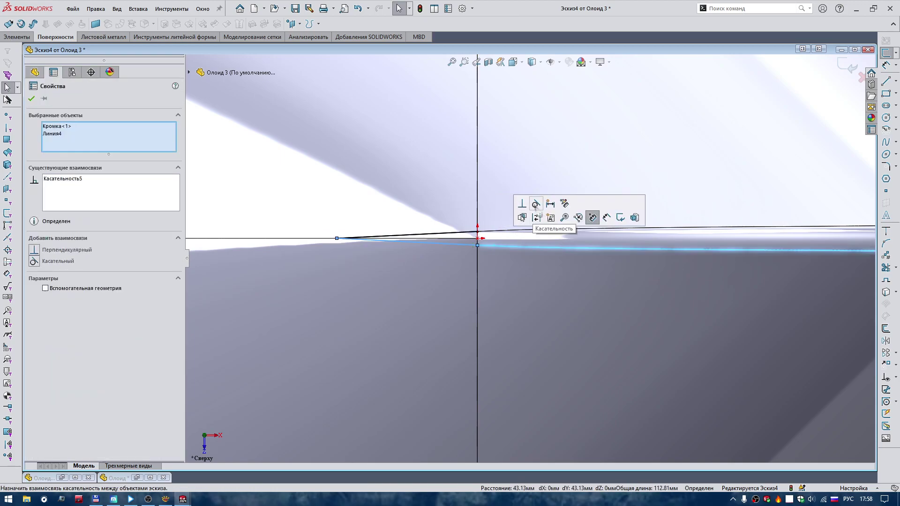
key("f")
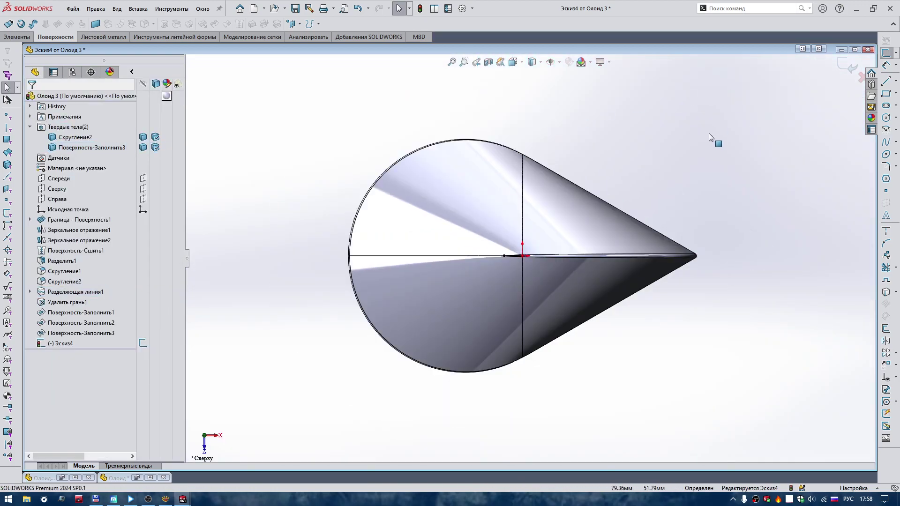
left_click(319, 23)
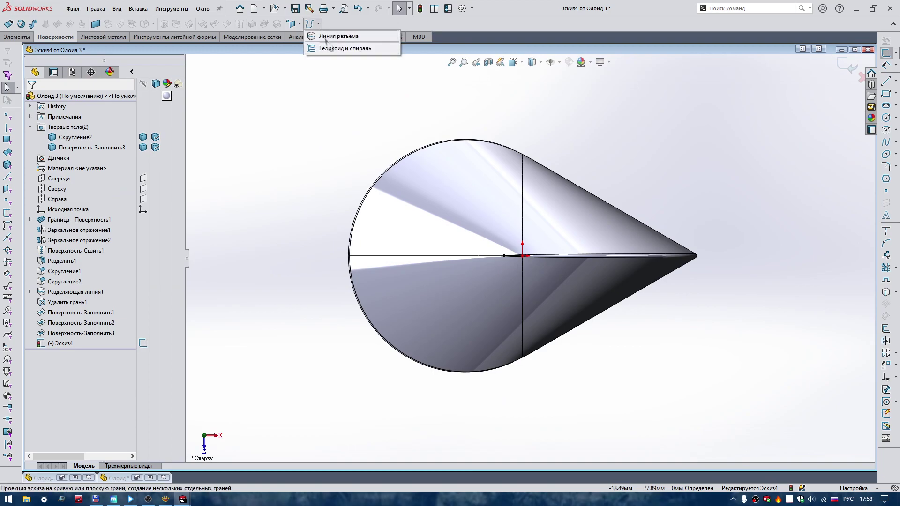
Project Эскиз4 onto four faces as Разделяющая линия2, then hide Поверхность-Заполнить3.
left_click(326, 40)
left_click(466, 197)
left_click(448, 294)
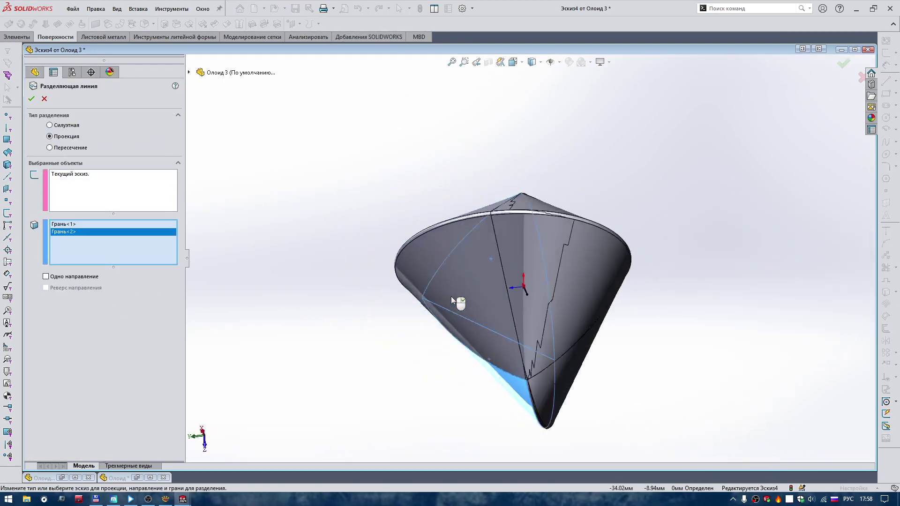
middle_click_drag(451, 296, 558, 314)
left_click(563, 318)
left_click(561, 252)
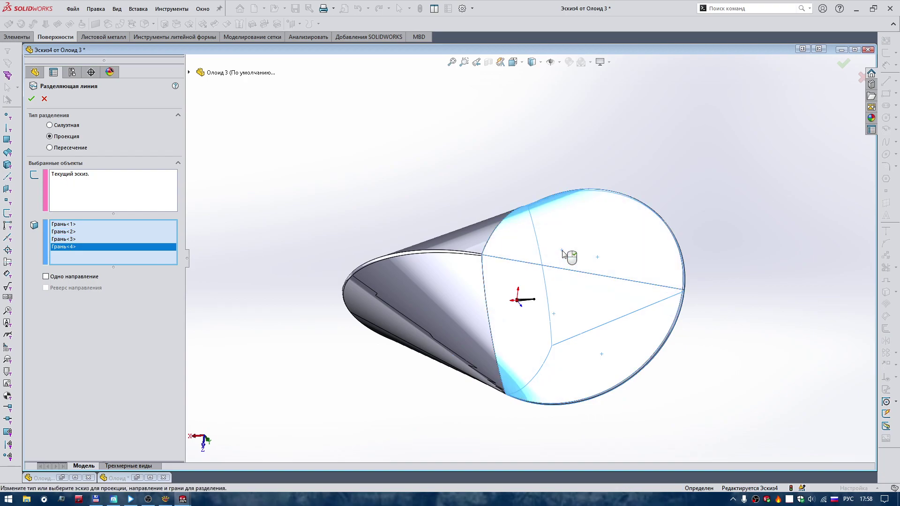
right_click(563, 253)
mouse_move(563, 253)
middle_mouse_down()
mouse_move(518, 297)
mouse_move(430, 224)
mouse_move(302, 201)
middle_mouse_up()
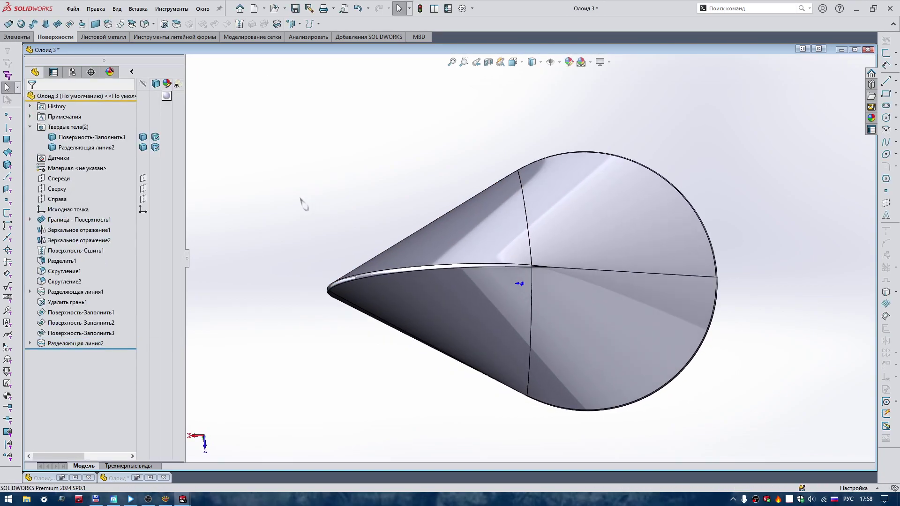
left_click(143, 137)
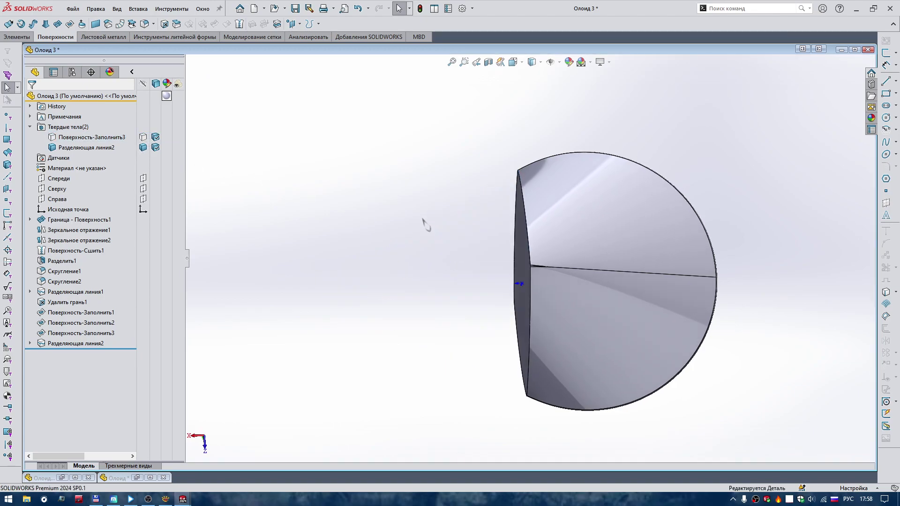
Delete the sliver faces and the large face, five in total, as Удалить грань2.
right_click_drag(413, 233, 379, 201)
scroll(516, 277, "down", 2)
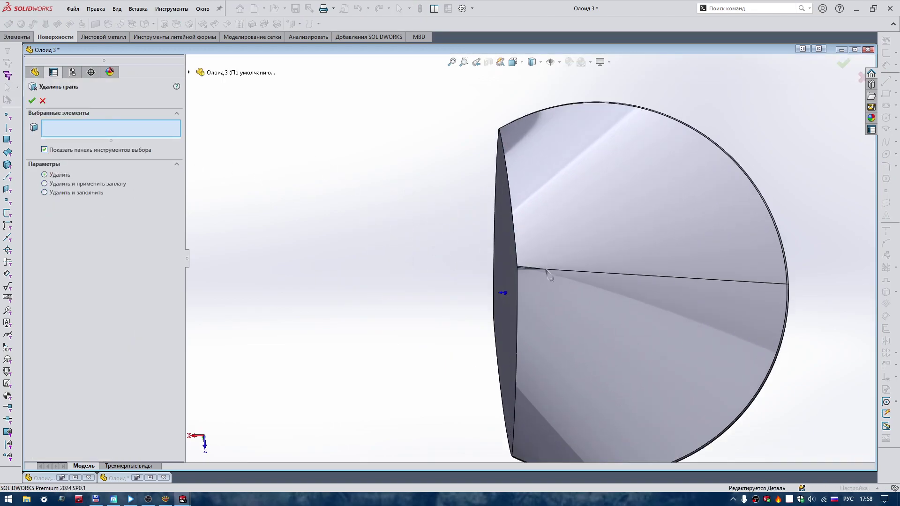
scroll(517, 276, "down", 3)
scroll(517, 277, "down", 2)
left_click(530, 237)
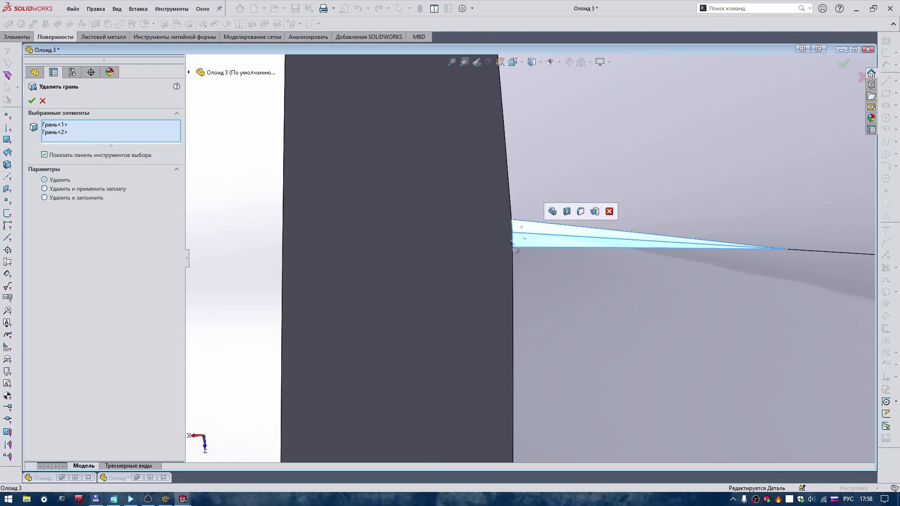
left_click(489, 245)
key("f")
middle_click_drag(488, 237, 532, 255)
scroll(532, 255, "down", 5)
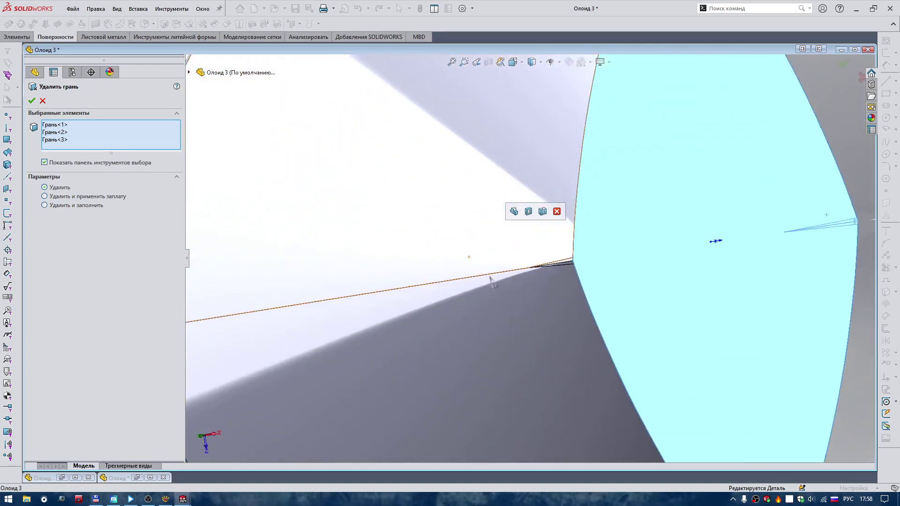
left_click(654, 208)
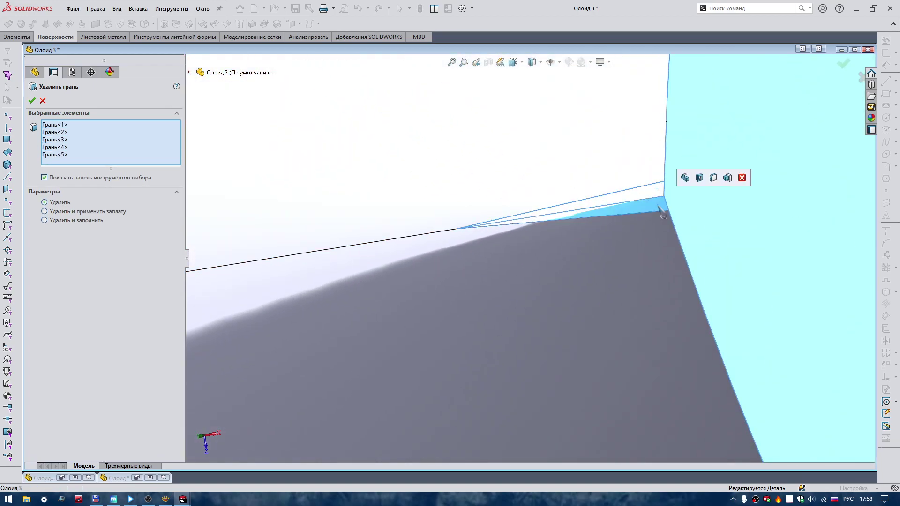
key("Return")
Select and then deselect the Поверхность-Заполнить3 body in the tree.
scroll(661, 211, "up", 5)
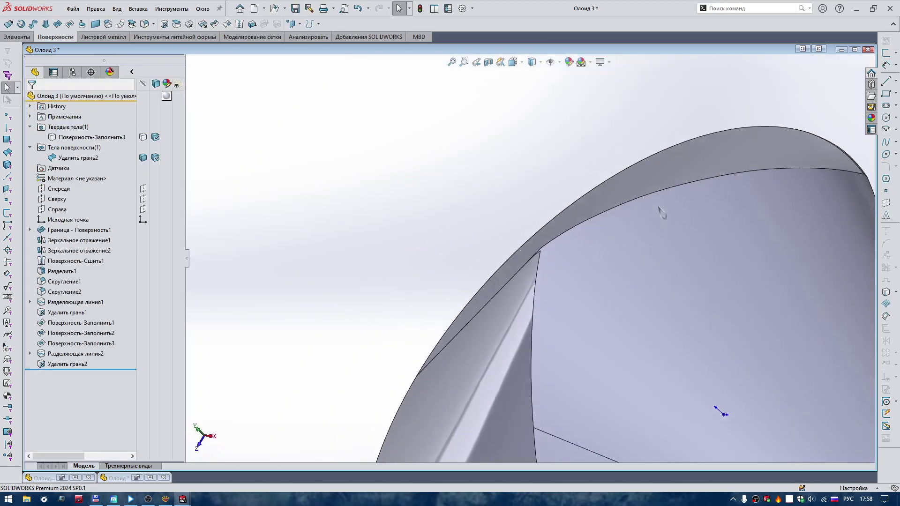
scroll(660, 211, "up", 2)
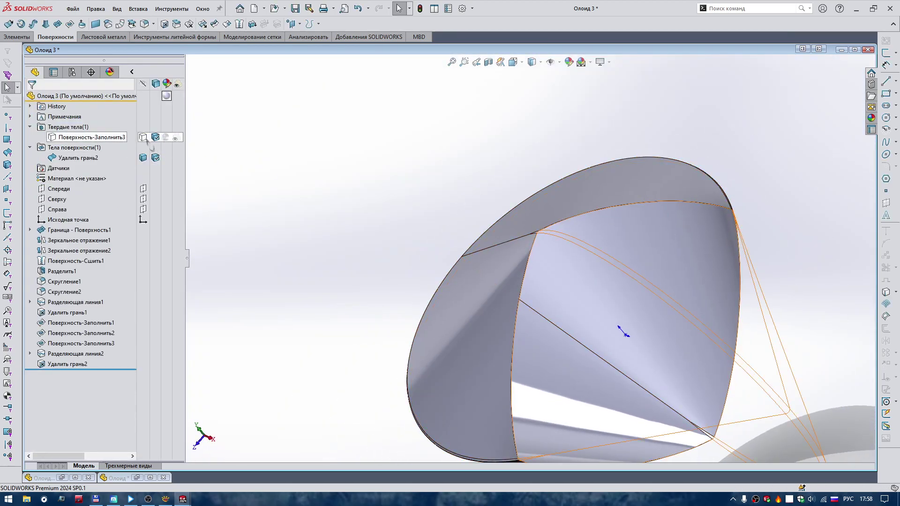
left_click(89, 137)
left_click(317, 166)
Patch the first sliver-corner gap from its three boundary edges as Поверхность-Заполнить4.
right_click_drag(313, 161, 347, 159)
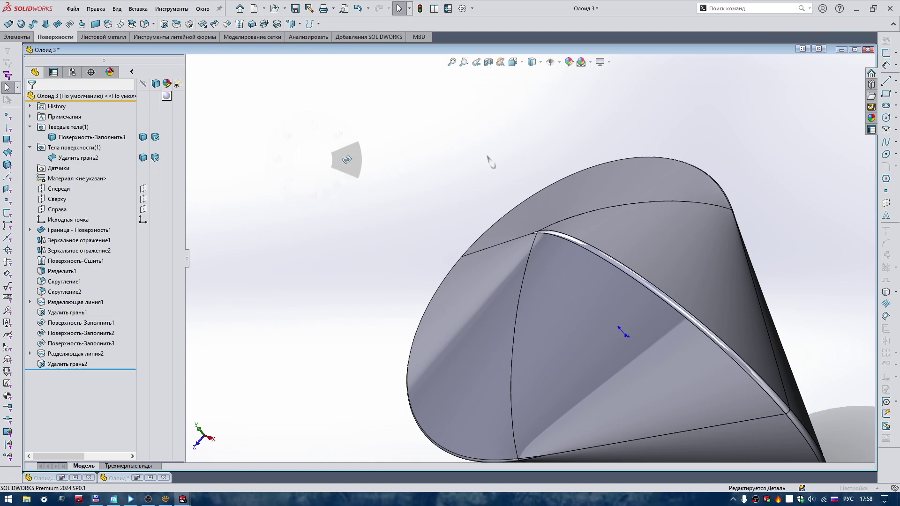
scroll(488, 159, "down", 3)
scroll(526, 226, "down", 4)
middle_click_drag(527, 227, 512, 199)
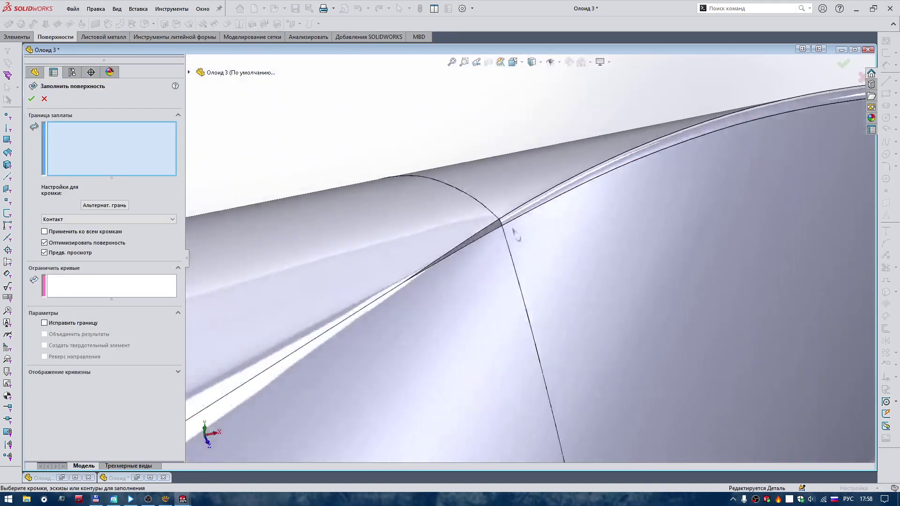
left_click(506, 192)
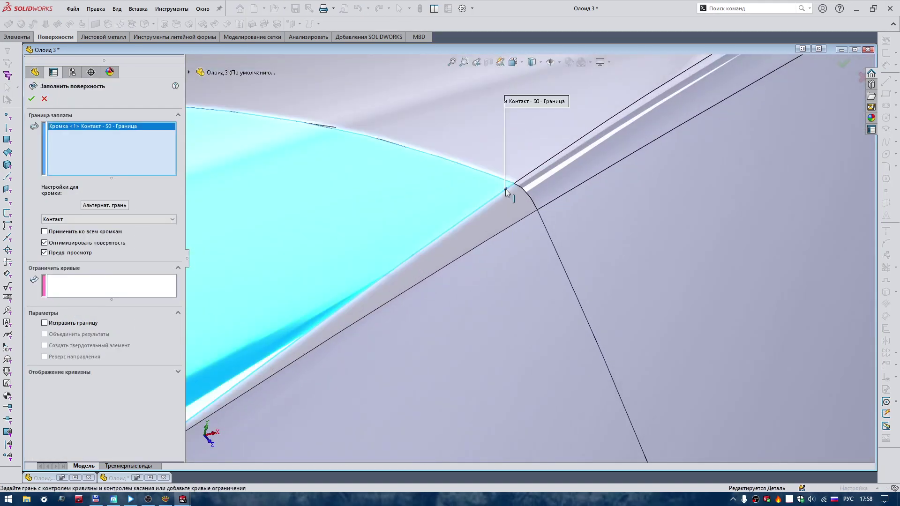
left_click(522, 189)
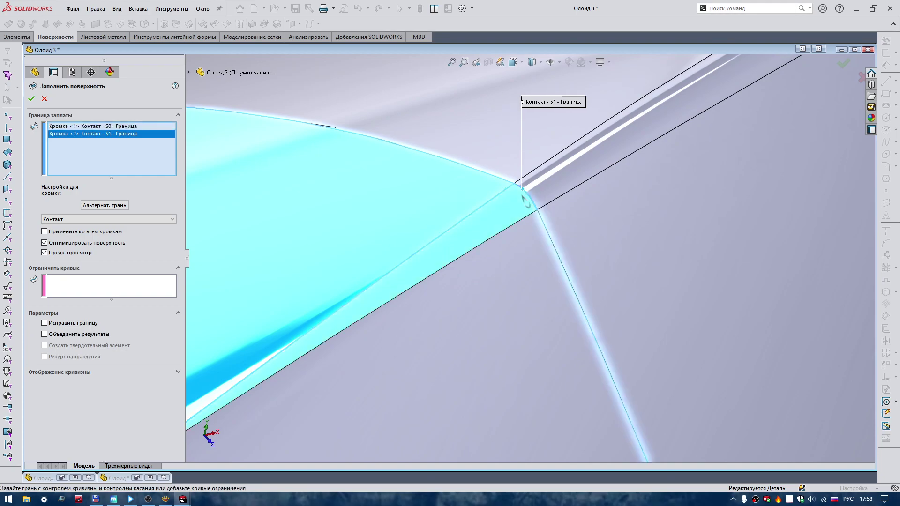
left_click(522, 221)
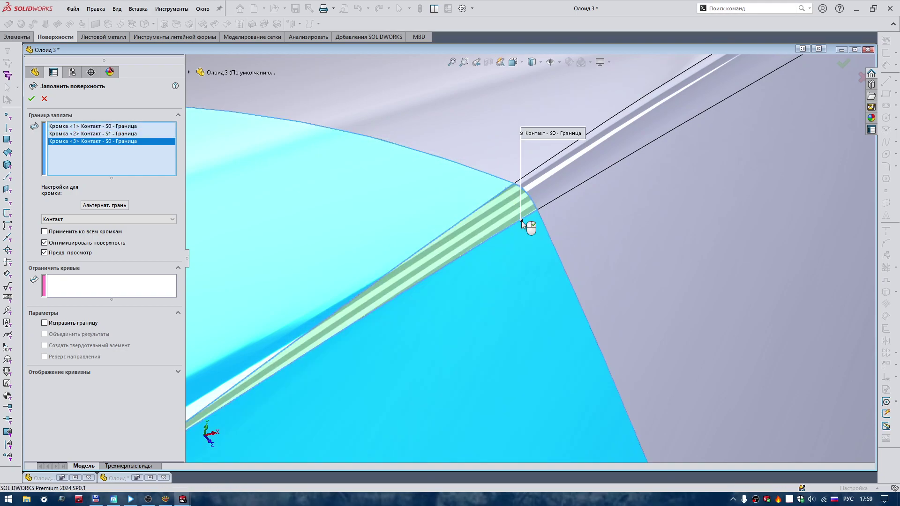
right_click(522, 221)
Patch the second sliver-corner gap as Поверхность-Заполнить5.
scroll(521, 221, "up", 8)
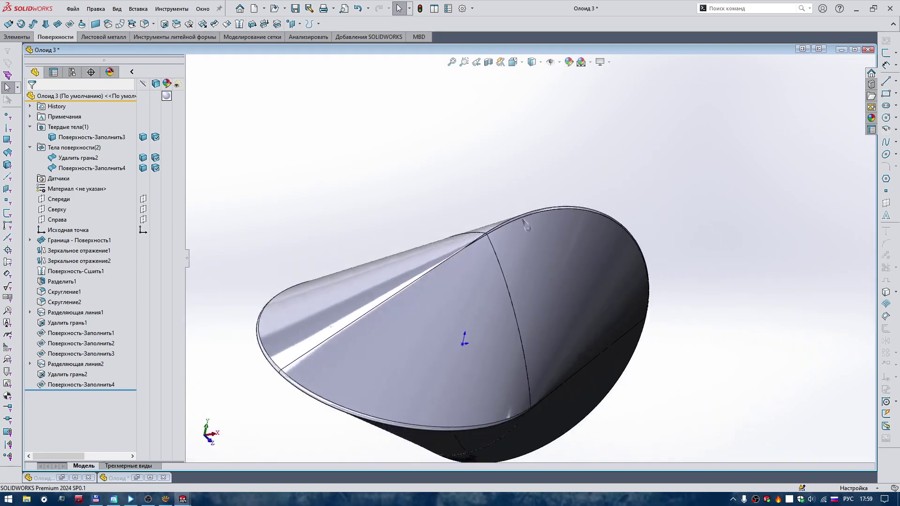
middle_click_drag(526, 226, 464, 246)
scroll(464, 246, "down", 5)
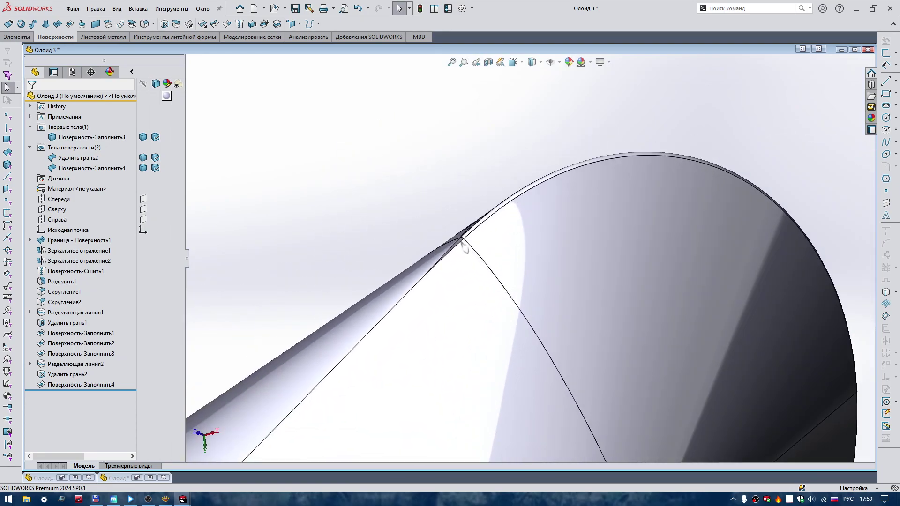
scroll(461, 240, "down", 3)
right_click_drag(462, 171, 485, 171)
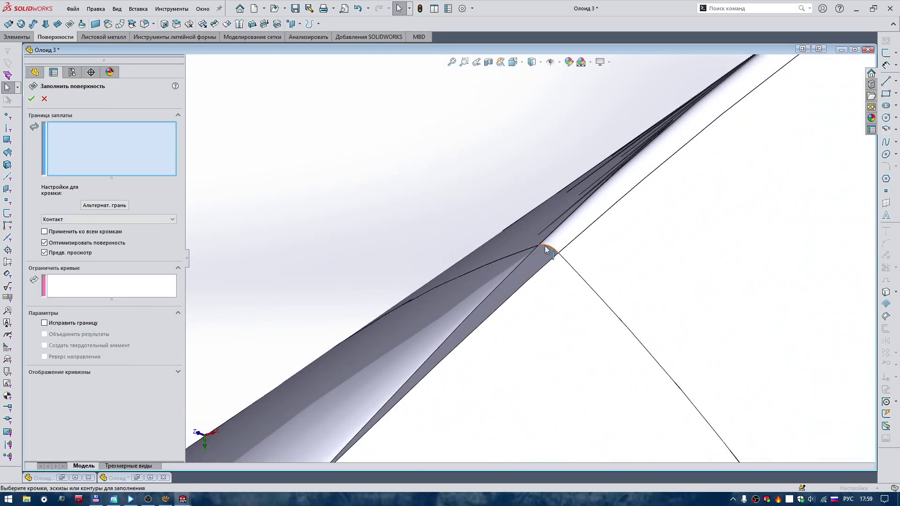
left_click(548, 249)
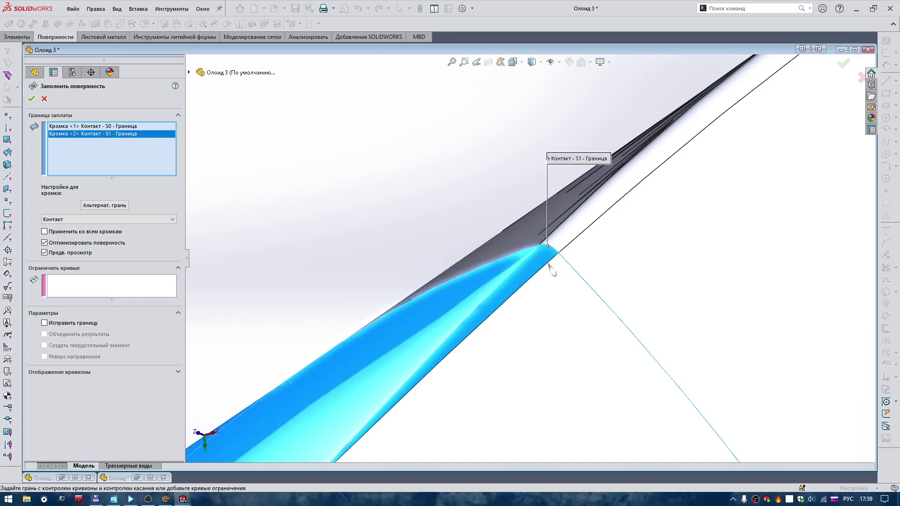
left_click(550, 264)
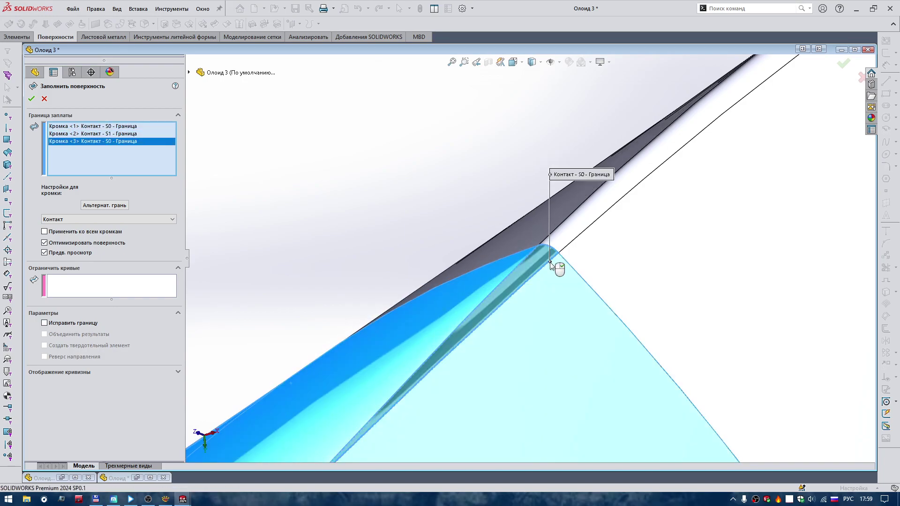
right_click(551, 265)
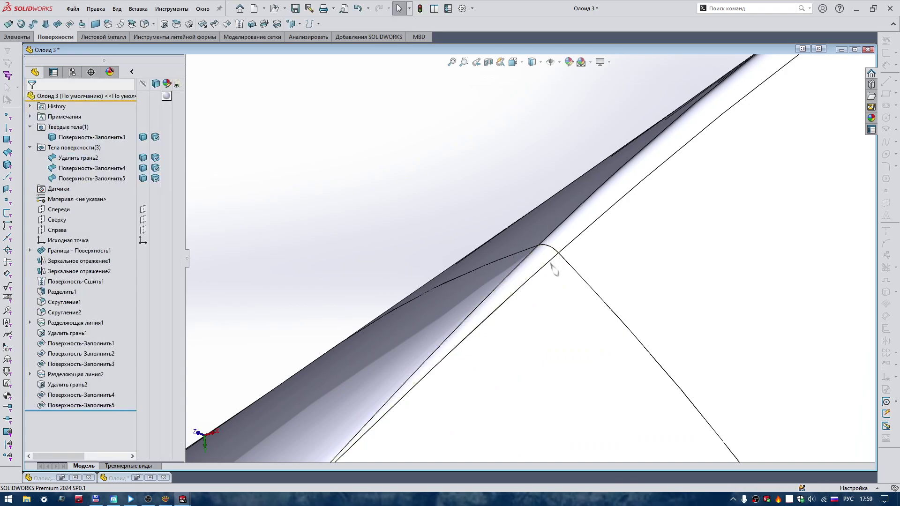
Start the last fill surface with two tangent-connected edge chains as its boundary.
mouse_move(167, 152)
middle_mouse_down()
mouse_move(493, 263)
mouse_move(537, 250)
middle_mouse_up()
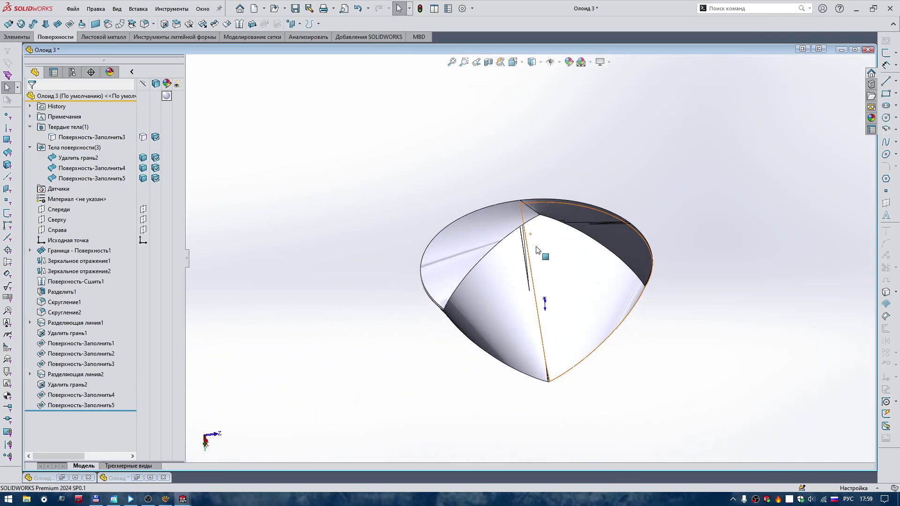
scroll(557, 221, "down", 3)
scroll(542, 221, "up", 3)
middle_click_drag(524, 217, 341, 203)
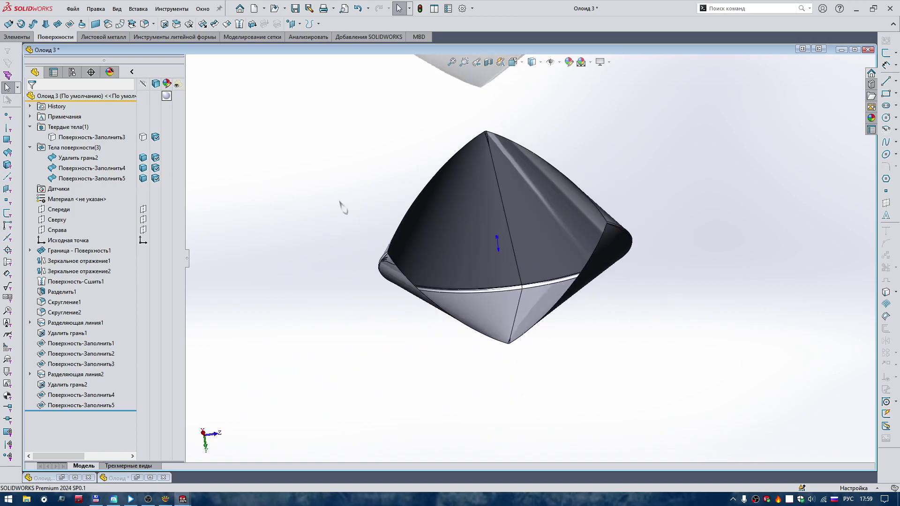
scroll(332, 206, "down", 3)
right_click_drag(332, 206, 422, 201)
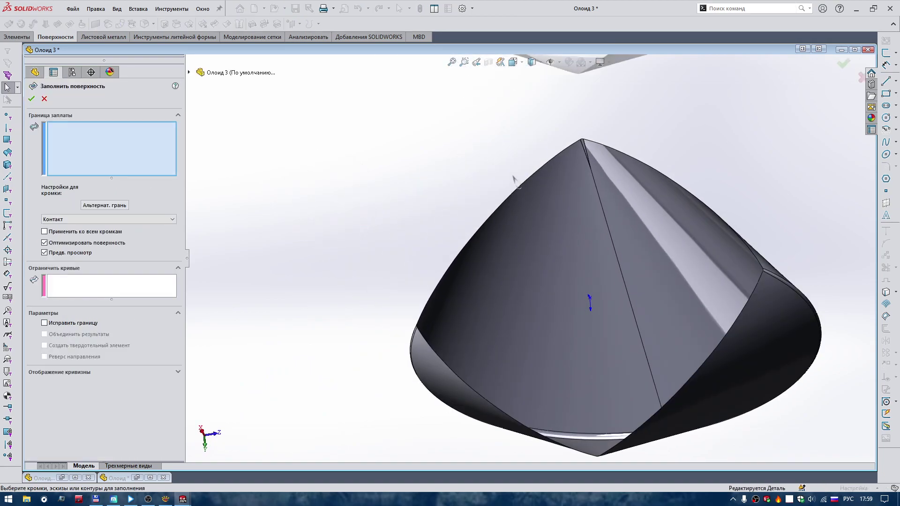
right_click(535, 171)
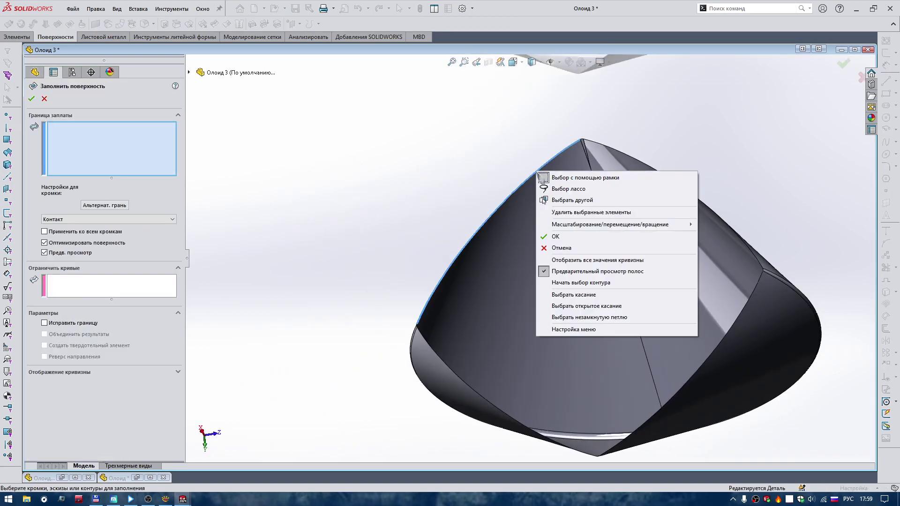
left_click(586, 295)
scroll(642, 325, "down", 3)
scroll(640, 188, "down", 3)
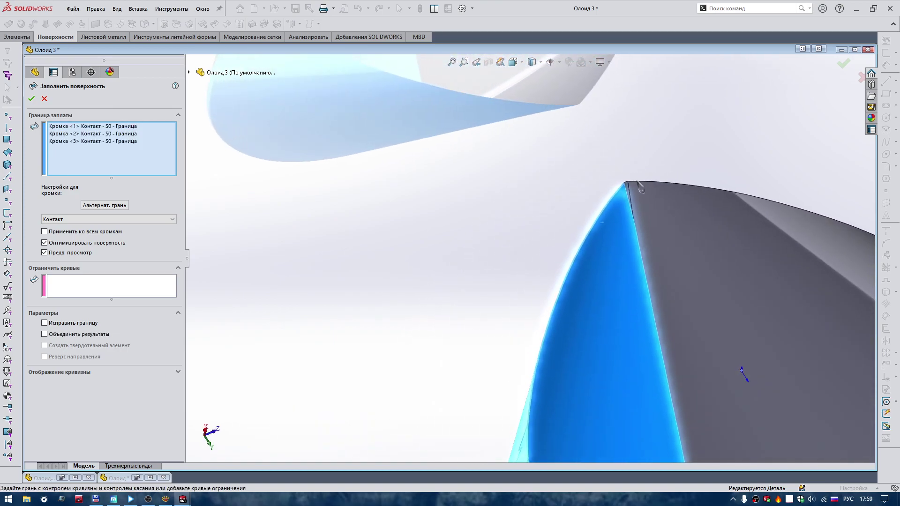
right_click(646, 187)
left_click(683, 308)
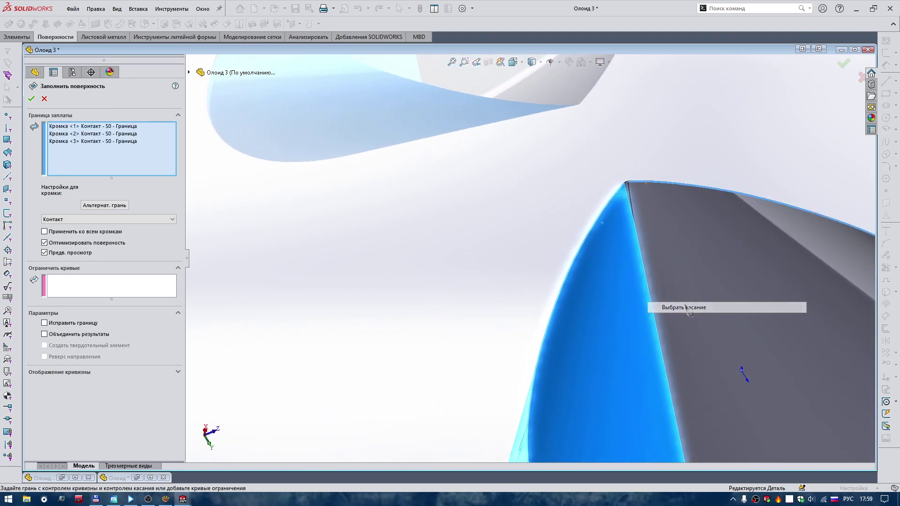
Add edges S2 and S3 and confirm Поверхность-Заполнить6 as a merged solid.
scroll(600, 177, "down", 3)
left_click(531, 319)
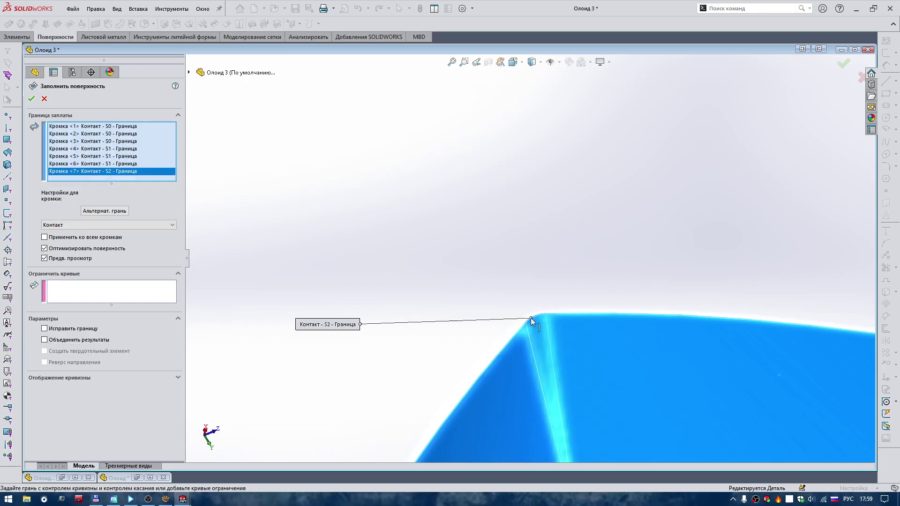
middle_click_drag(533, 321, 542, 295)
scroll(542, 293, "down", 3)
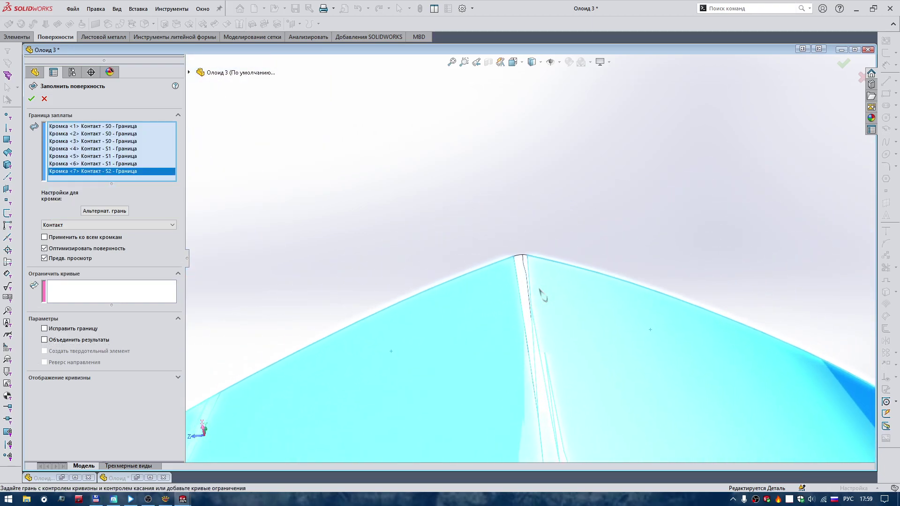
left_click(481, 164)
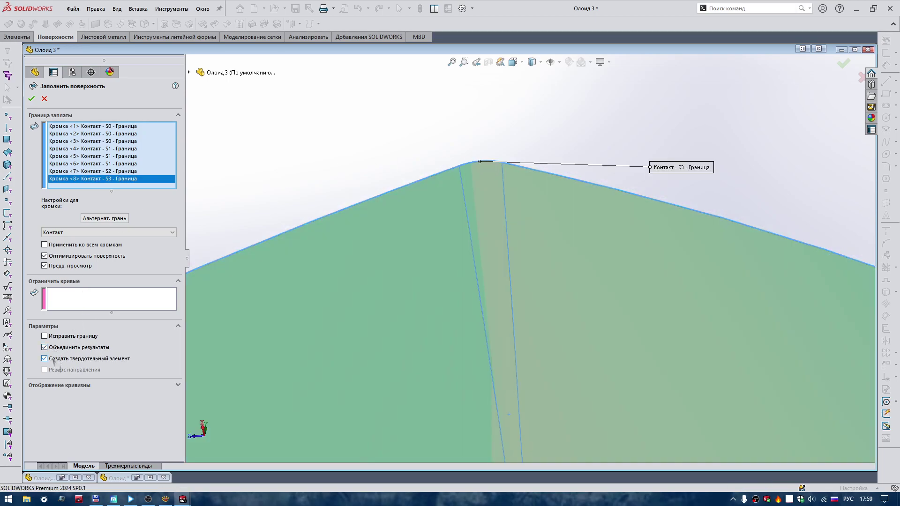
middle_click_drag(311, 181, 584, 337)
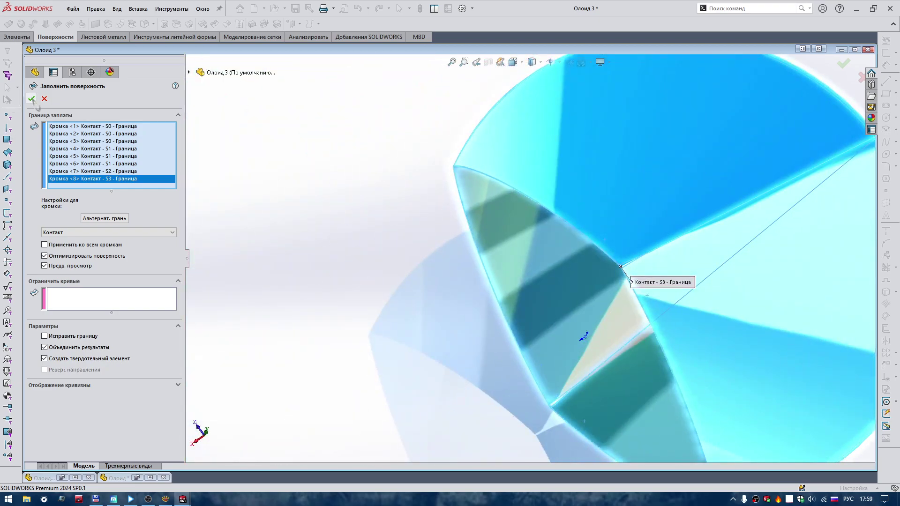
left_click(33, 100)
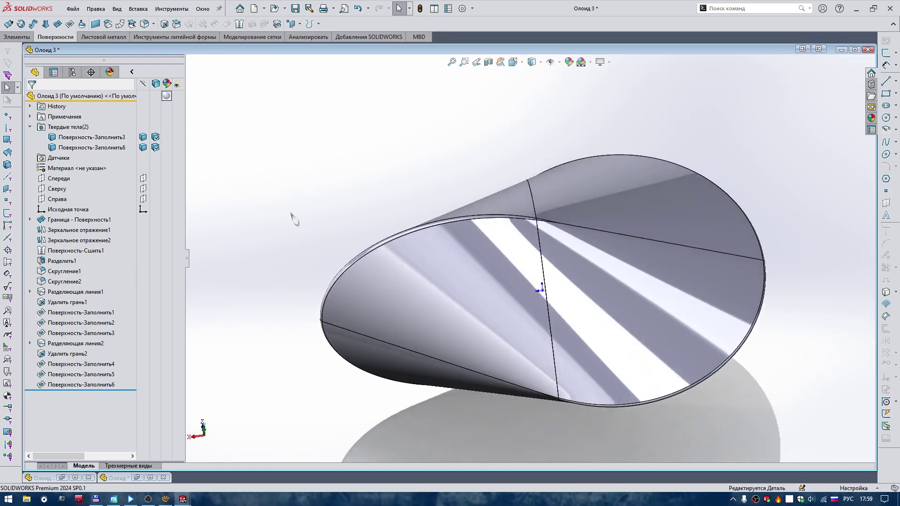
Orbit and zoom the model to inspect the filled seam.
middle_click_drag(293, 216, 535, 237)
scroll(539, 263, "down", 5)
scroll(536, 240, "up", 2)
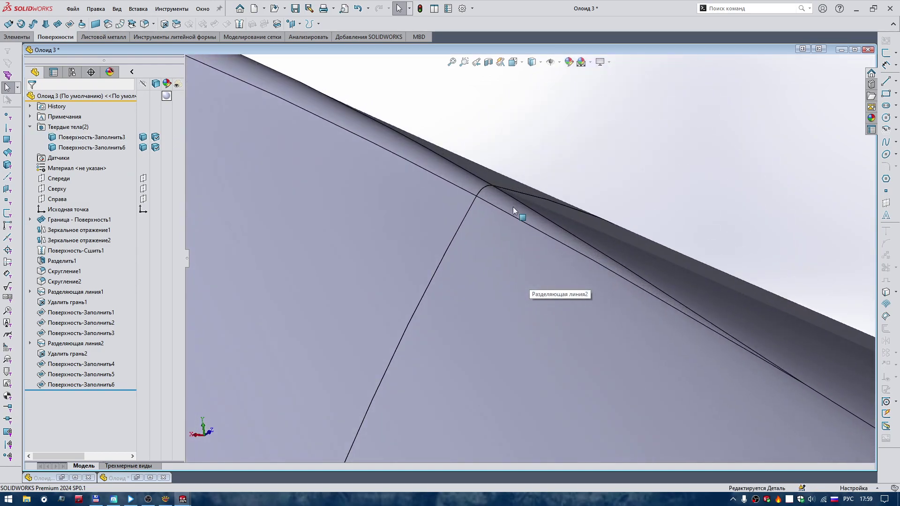
scroll(513, 207, "up", 2)
scroll(619, 260, "up", 2)
scroll(551, 240, "up", 3)
scroll(556, 239, "up", 3)
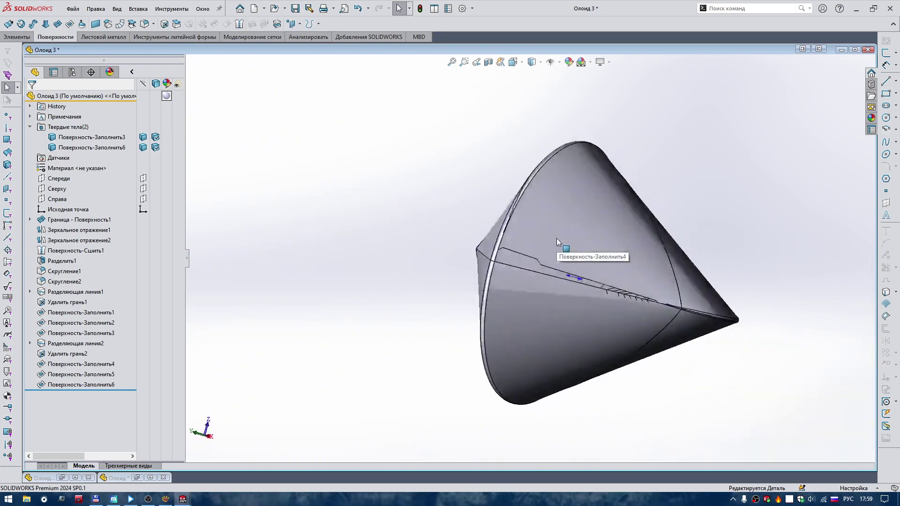
mouse_move(556, 238)
middle_mouse_down()
mouse_move(539, 253)
mouse_move(591, 219)
middle_mouse_up()
scroll(539, 253, "down", 5)
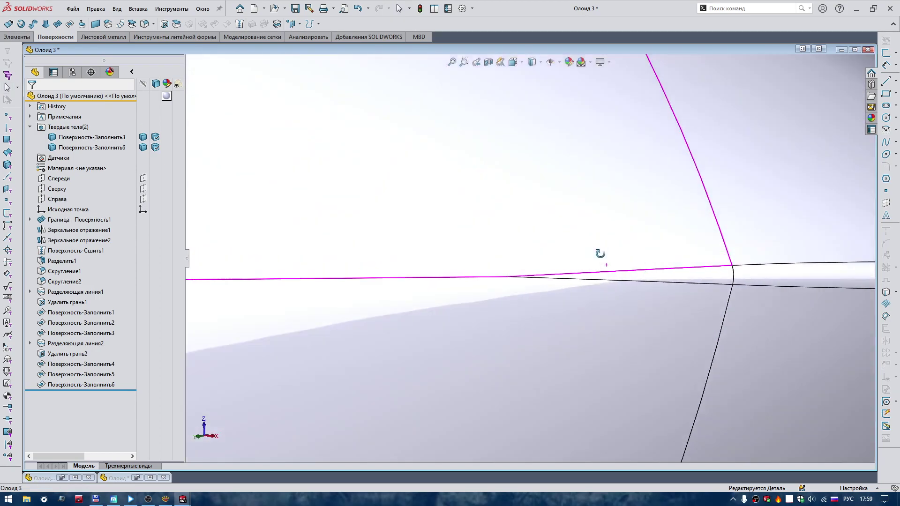
scroll(607, 257, "up", 3)
scroll(586, 220, "up", 2)
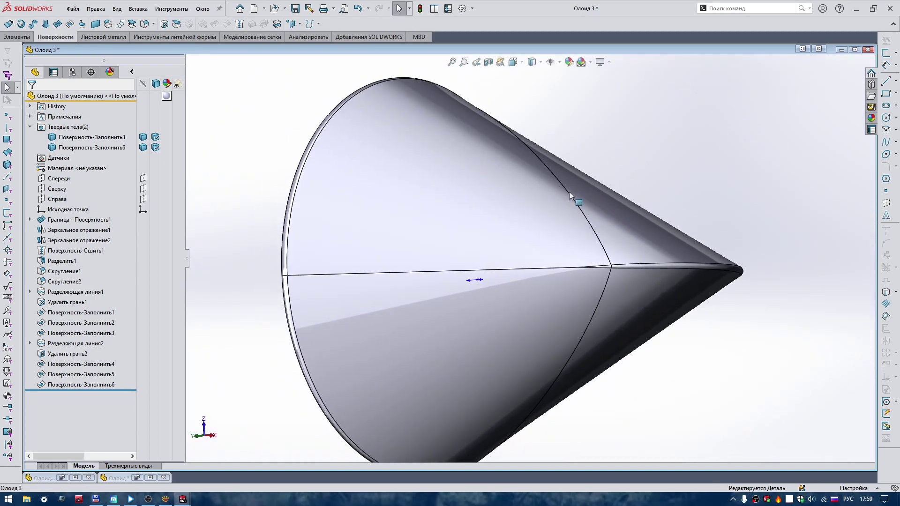
Combine both solid bodies with Add into the single body Соединить1.
left_click(117, 148, "shift")
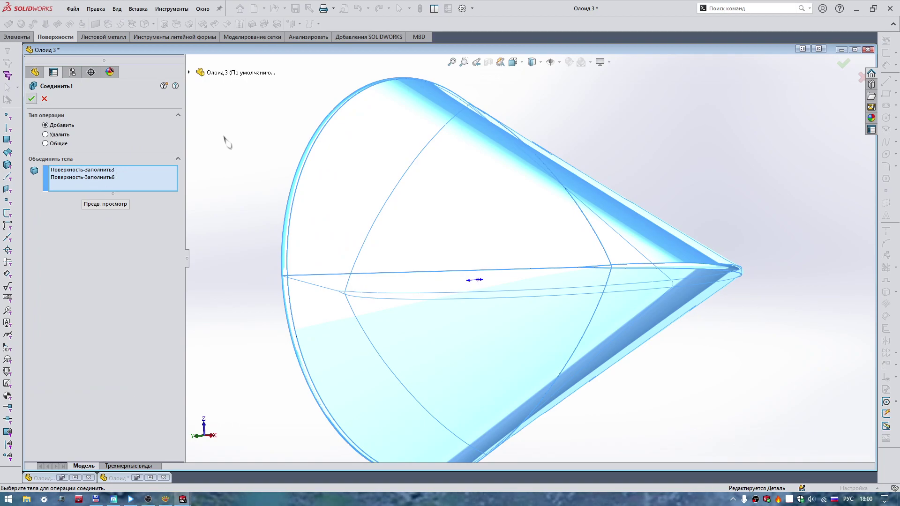
key("Return")
key("Down")
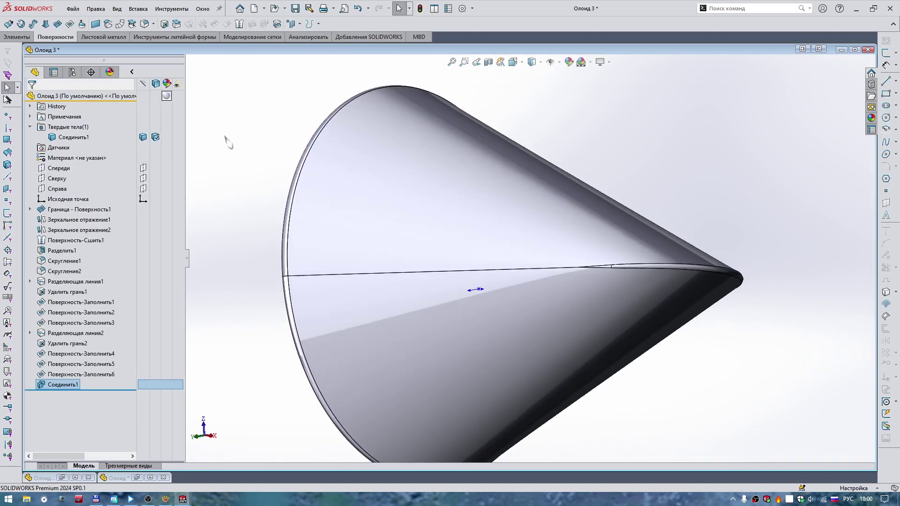
key("Down")
key("Down")
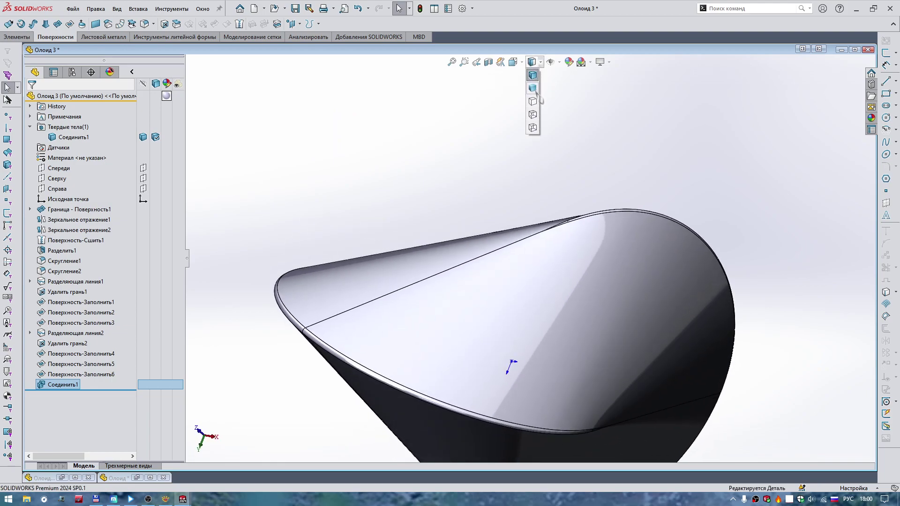
Expand Граница-Поверхность1 to reveal Трехмерный эскиз1 and inspect the oloid from another side.
key("Down")
key("Down")
key("Down")
key("Down")
key("Down")
key("Down")
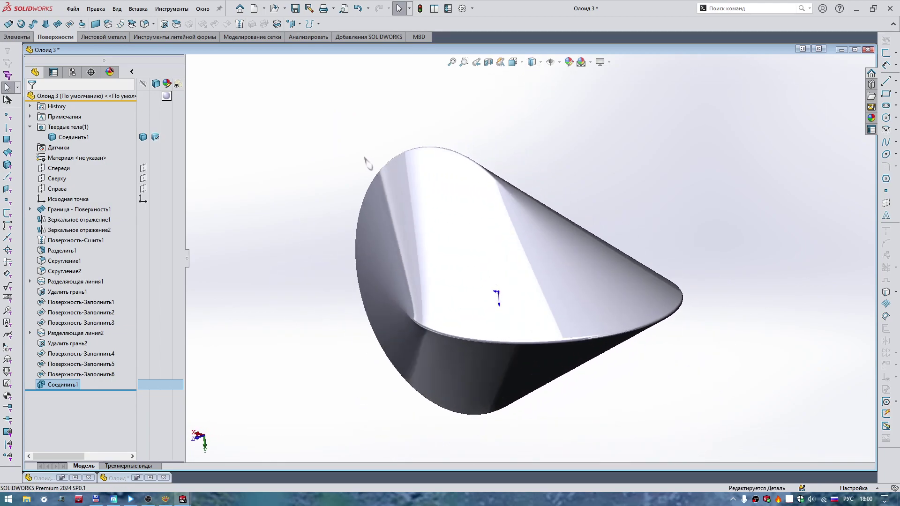
key("Down")
key("Down")
key("Down")
key("Down")
key("Down")
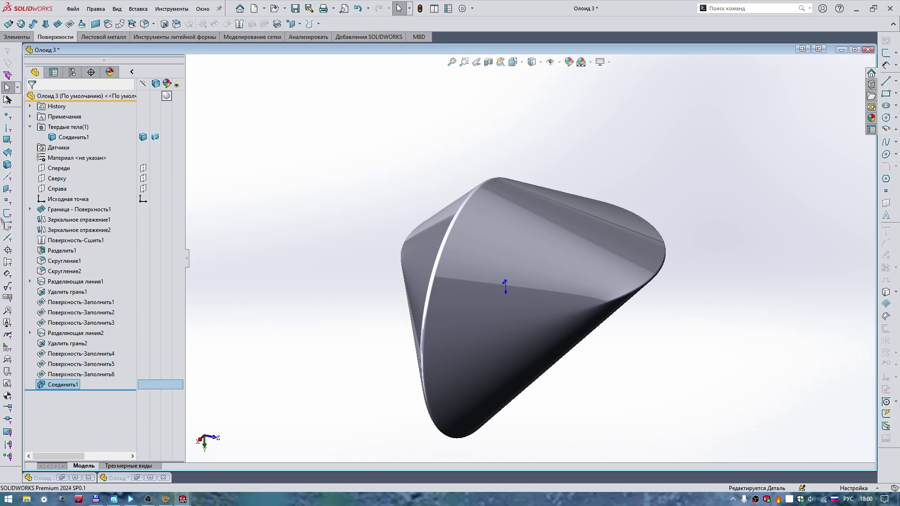
left_click(31, 210)
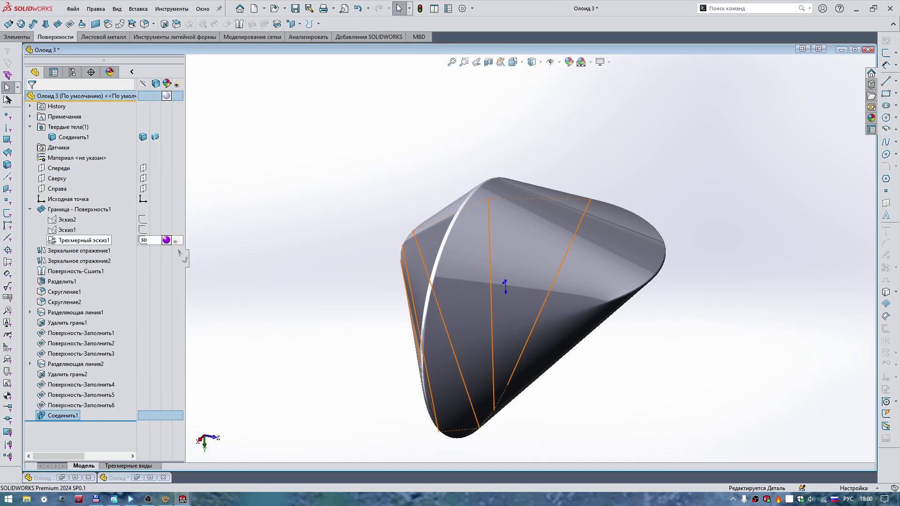
mouse_move(300, 263)
middle_mouse_down()
mouse_move(302, 232)
mouse_move(379, 165)
mouse_move(792, 130)
middle_mouse_up()
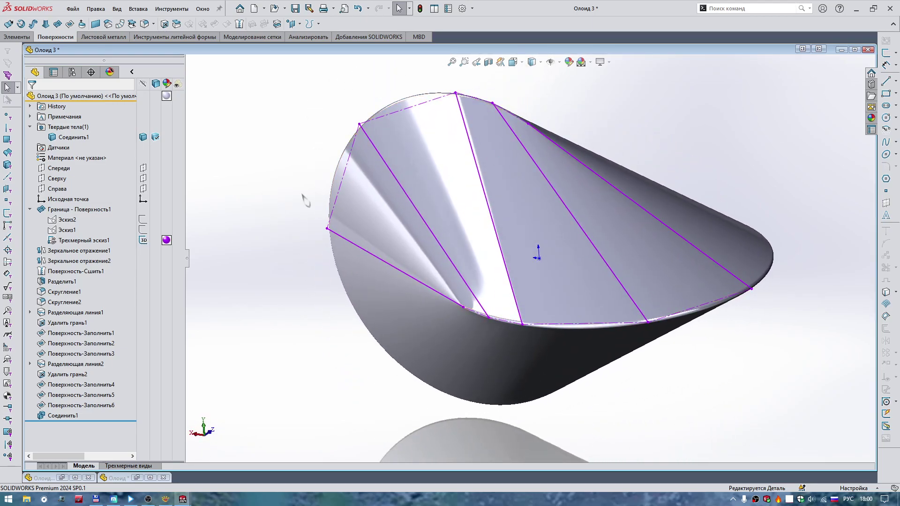
Drag the steel grey swatch from Painted > Car appearances onto the oloid.
left_click(871, 118)
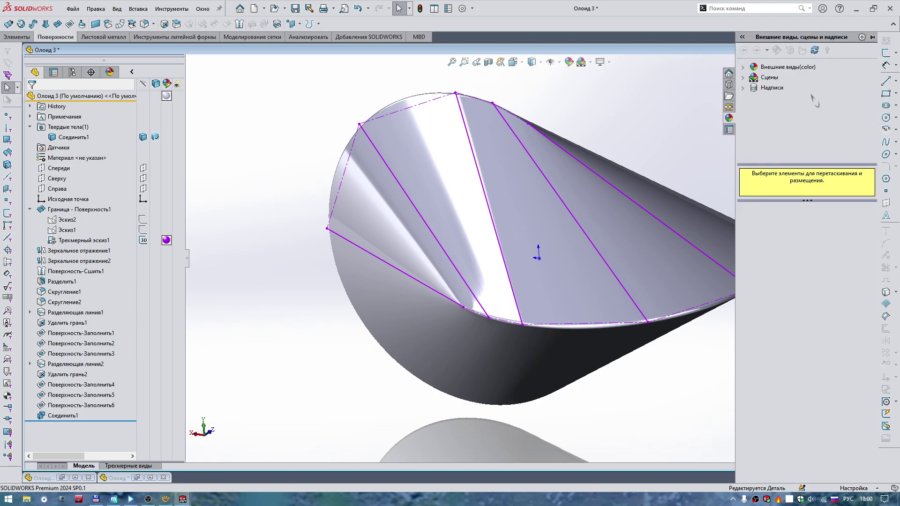
left_click(745, 68)
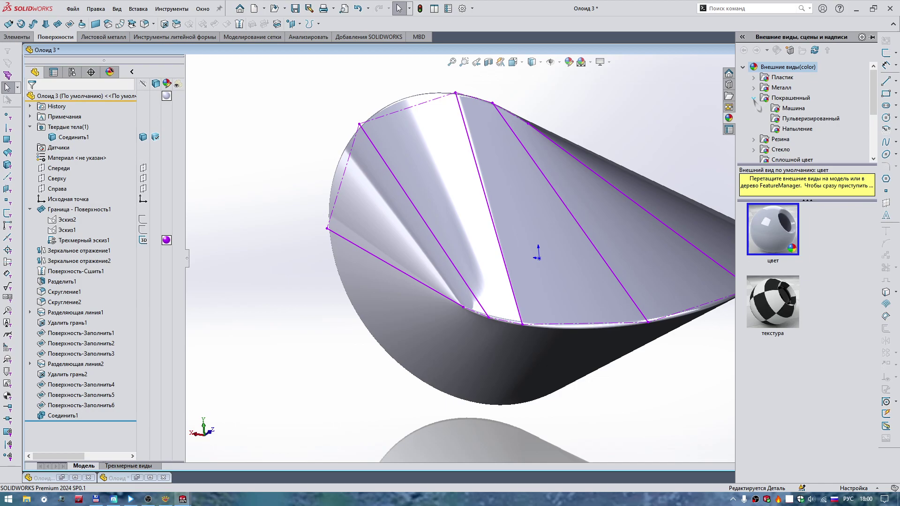
left_click(781, 110)
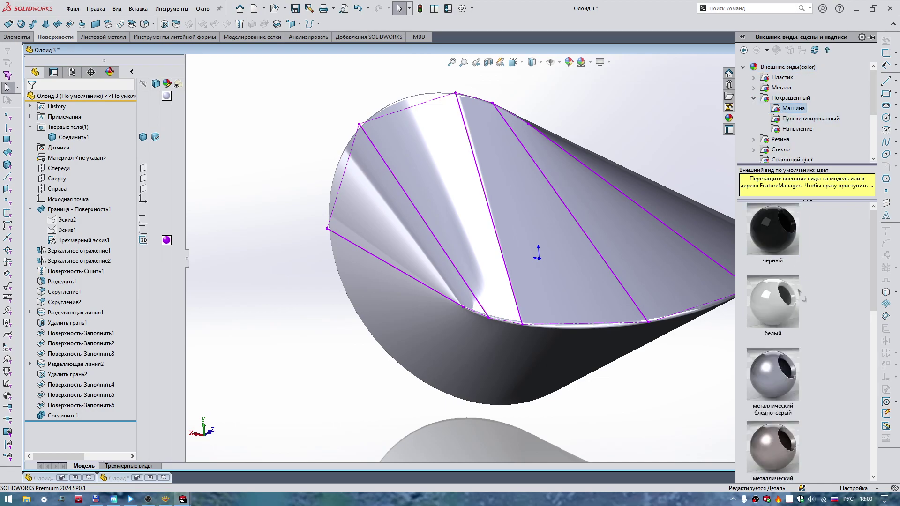
scroll(802, 309, "down", 5)
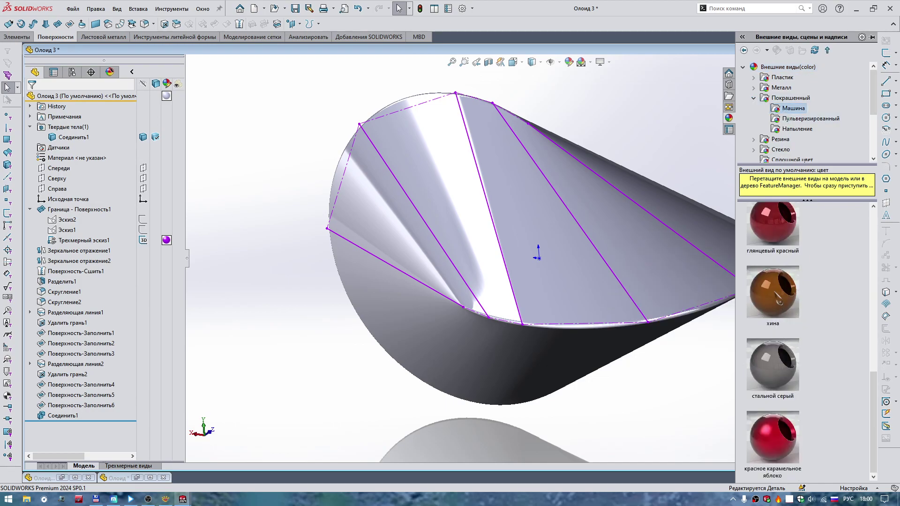
mouse_move(772, 364)
left_mouse_down()
mouse_move(682, 280)
mouse_move(696, 281)
left_mouse_up()
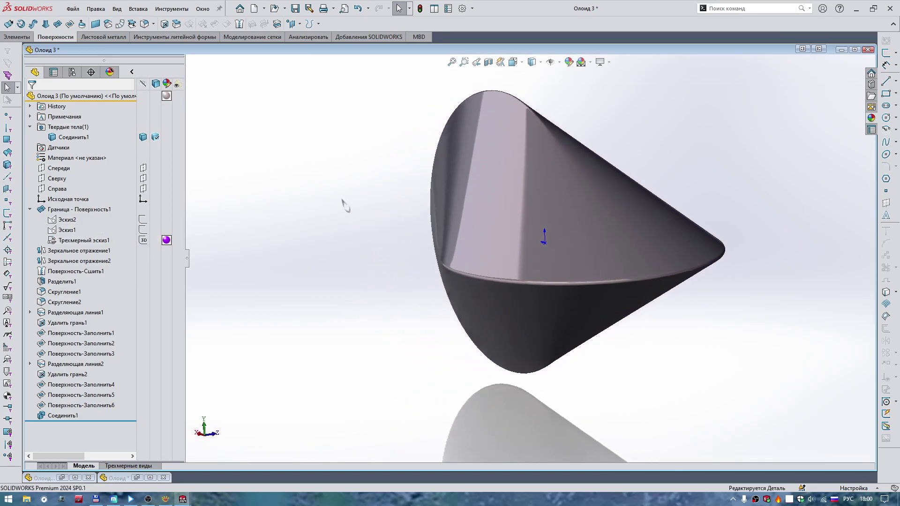
right_click_drag(341, 204, 371, 196)
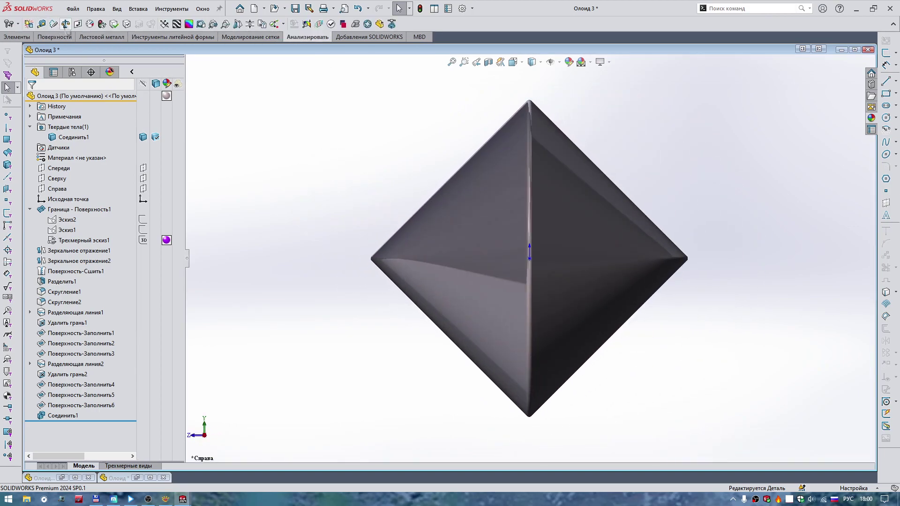
Review mass properties (2.95 kg at 7800 kg/m³, CoG at 0,0,0), keeping a centre-of-mass point.
left_click(66, 25)
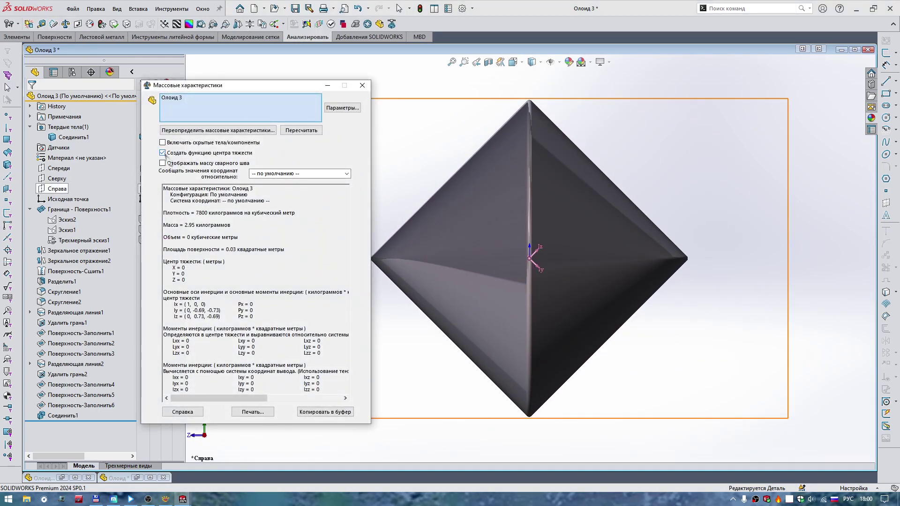
left_click(362, 86)
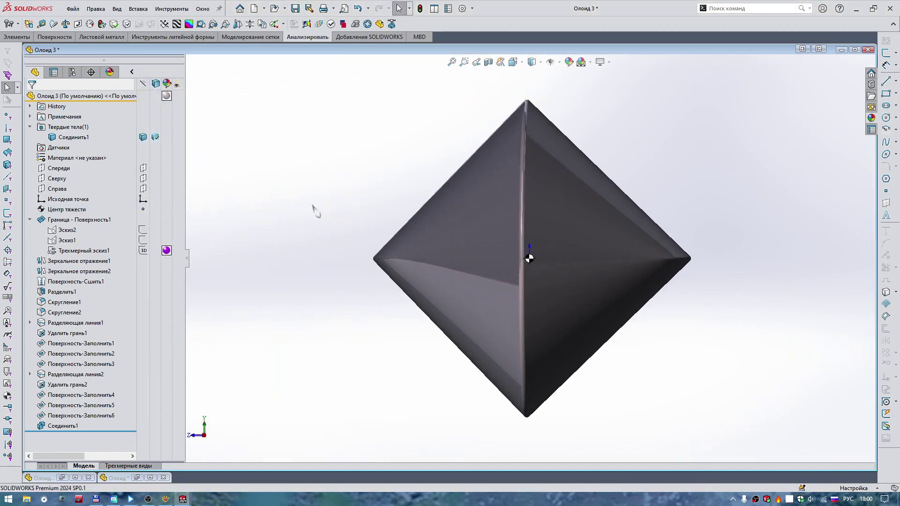
right_click_drag(313, 207, 341, 197)
mouse_move(496, 198)
right_mouse_down()
mouse_move(555, 139)
mouse_move(554, 44)
right_mouse_up()
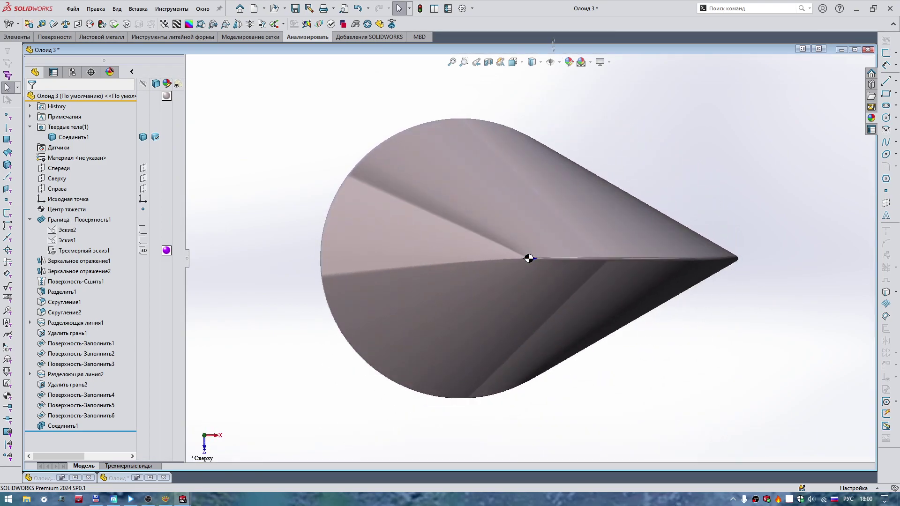
middle_click_drag(553, 45, 149, 230)
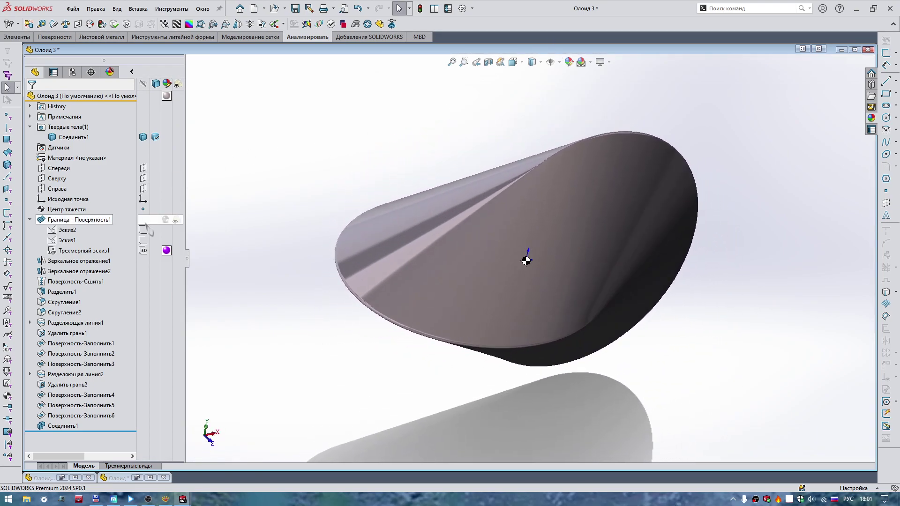
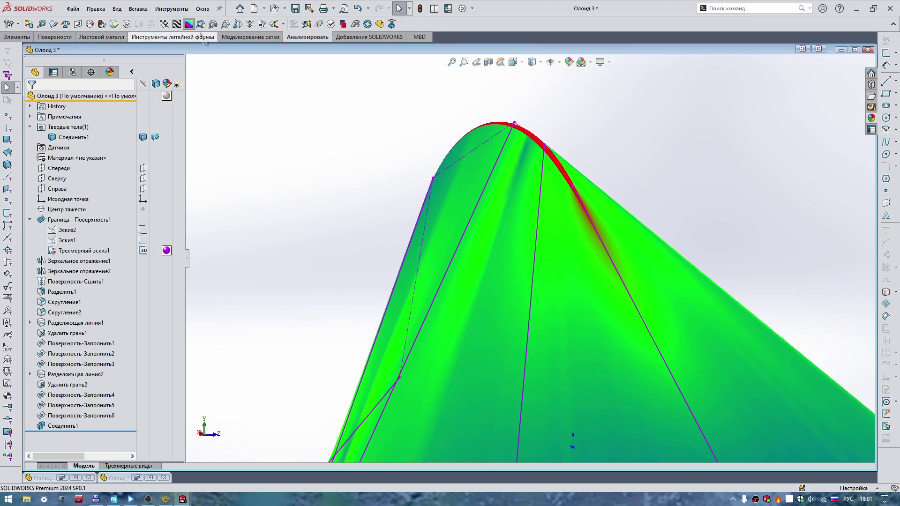
Replace the curvature colour display with zebra stripes and fit the whole cone in view.
left_click(188, 23)
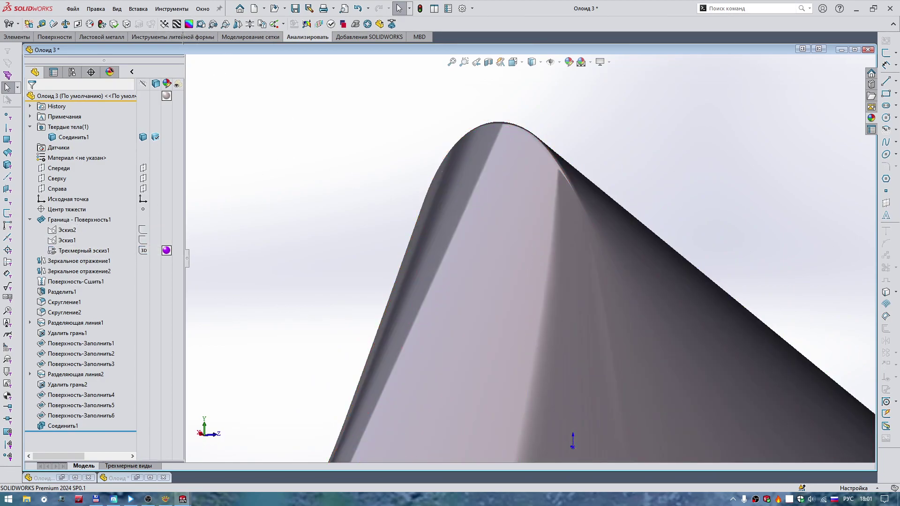
left_click(177, 23)
key("Return")
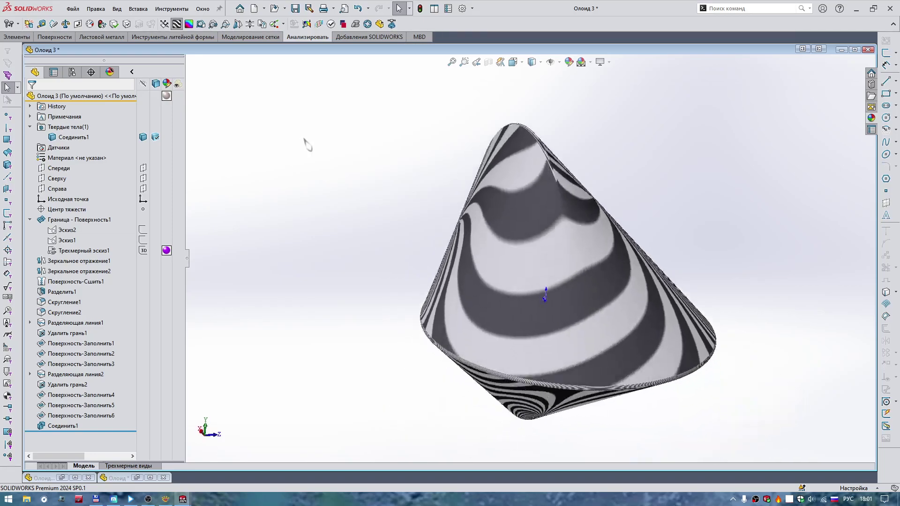
Rotate the cone through base, oblique and side views to inspect the zebra stripes.
key("Up")
key("Up")
key("Up")
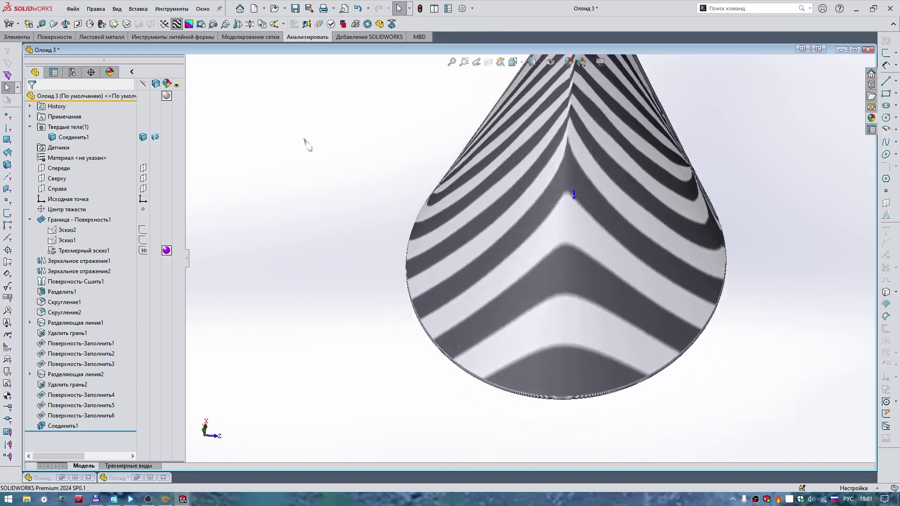
key("Up")
key("Up")
key("Up")
key("Up")
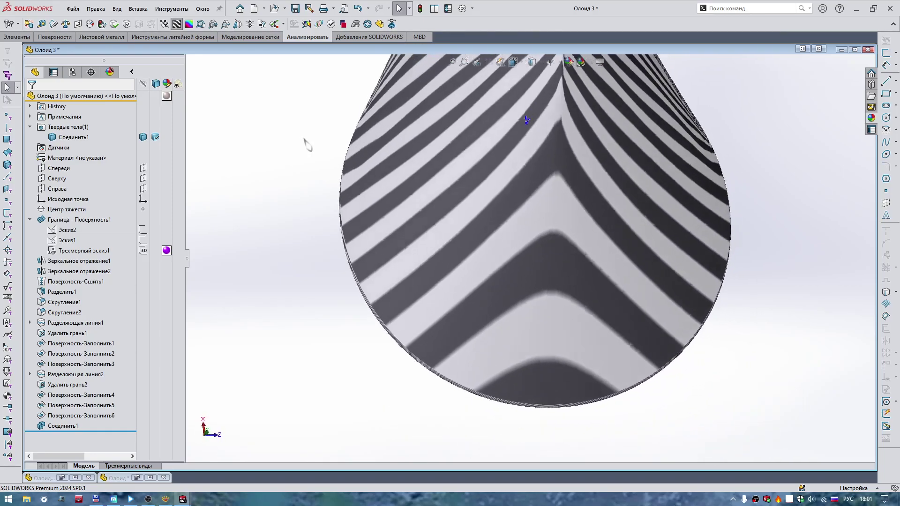
key("Up")
key("Up")
key("Up")
key("Up")
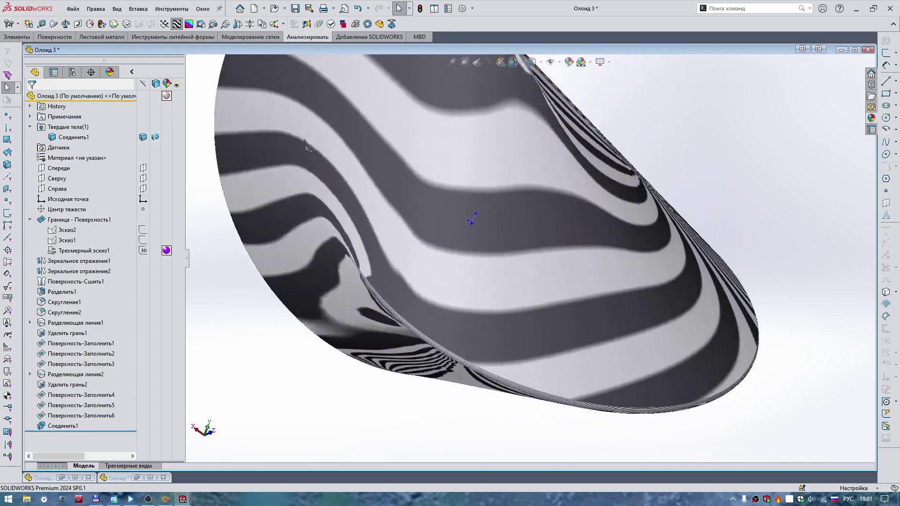
key("Up")
key("Up")
key("Up")
key("Up")
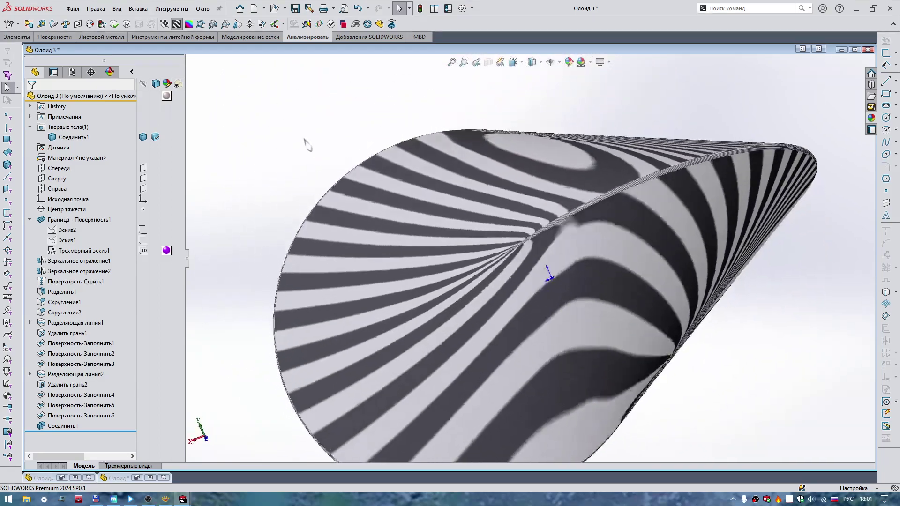
key("Up")
key("Up")
key("Up")
key("Up")
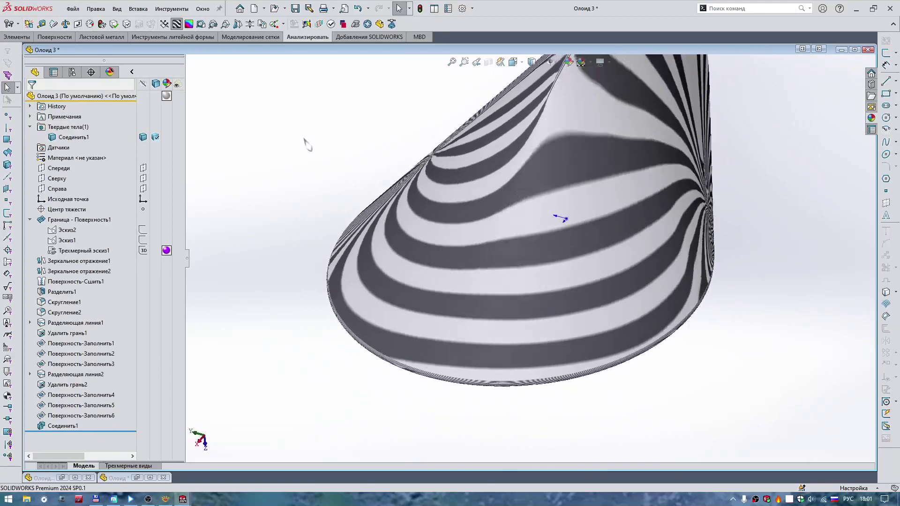
key("Up")
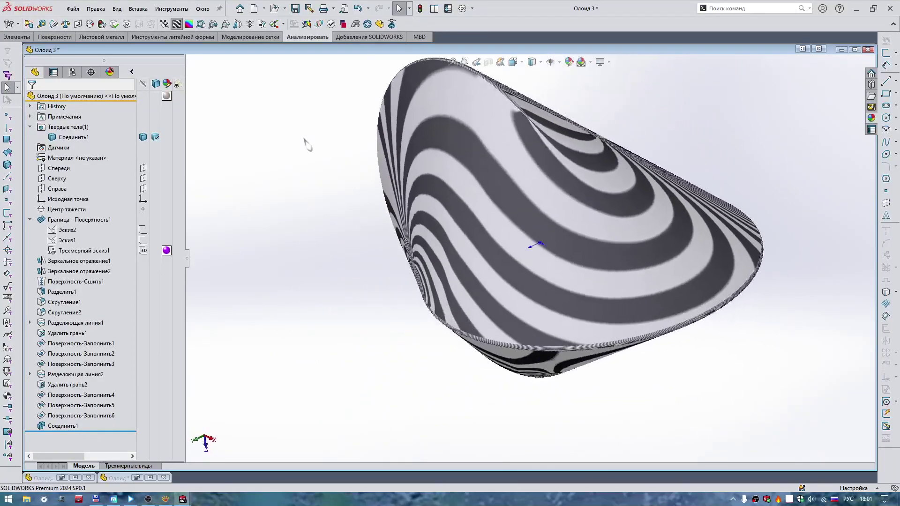
key("Up")
key("Up")
key("Up")
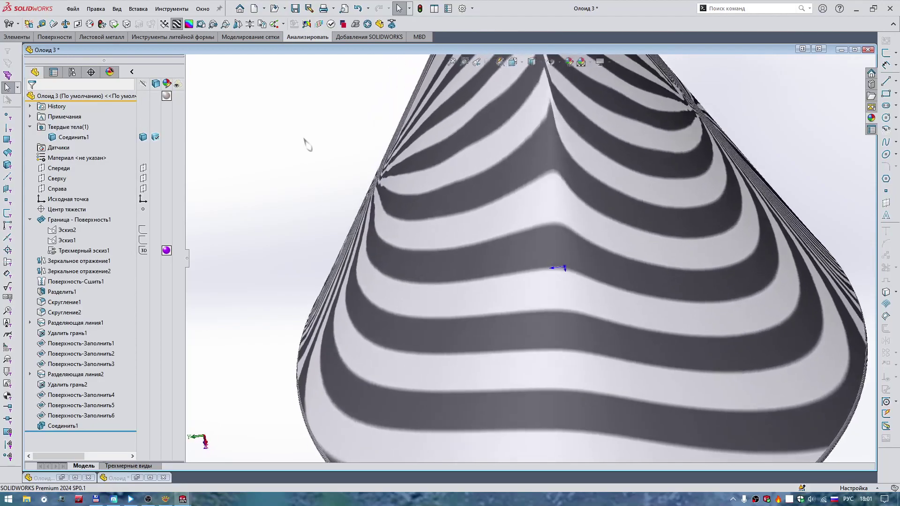
key("Up")
Zoom in on the stripes along the seam and orbit to see the base and flank.
key("shift+z")
key("shift+z")
key("shift+z")
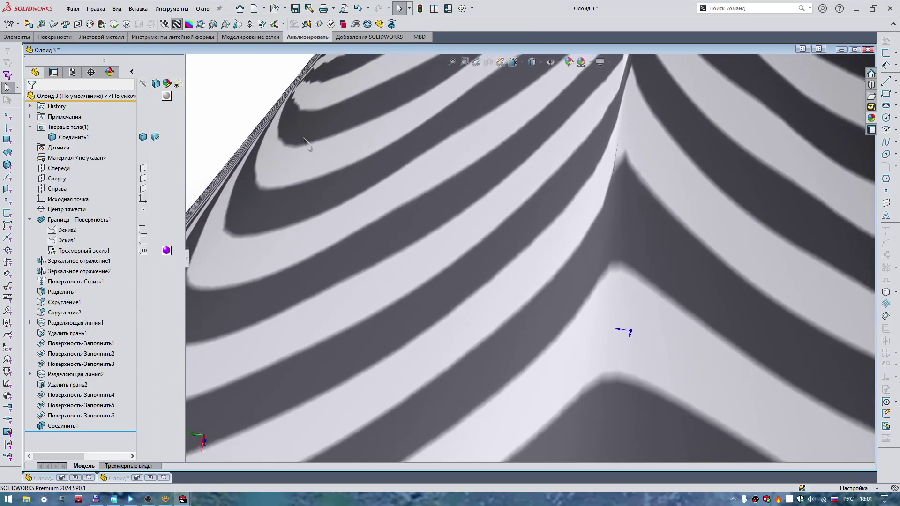
key("shift+z")
scroll(350, 95, "down", 1)
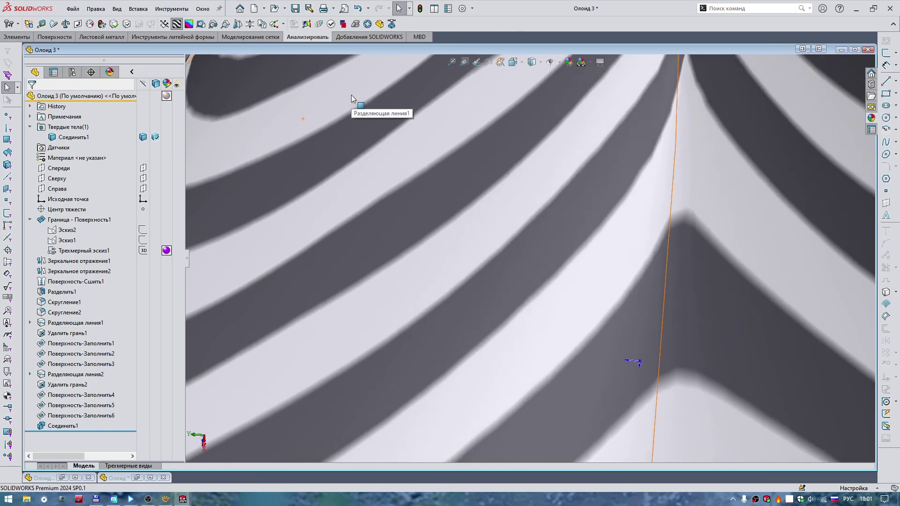
scroll(351, 95, "down", 1)
scroll(350, 95, "up", 5)
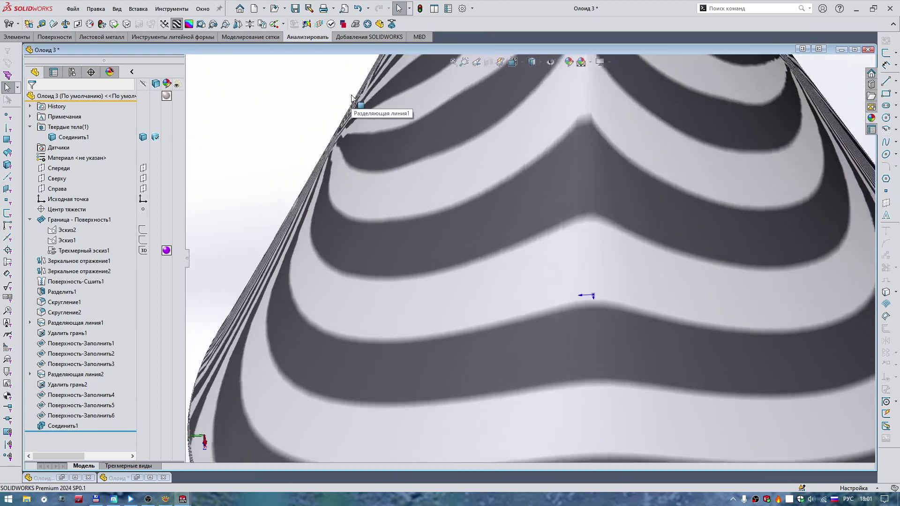
middle_click_drag(344, 155, 368, 192)
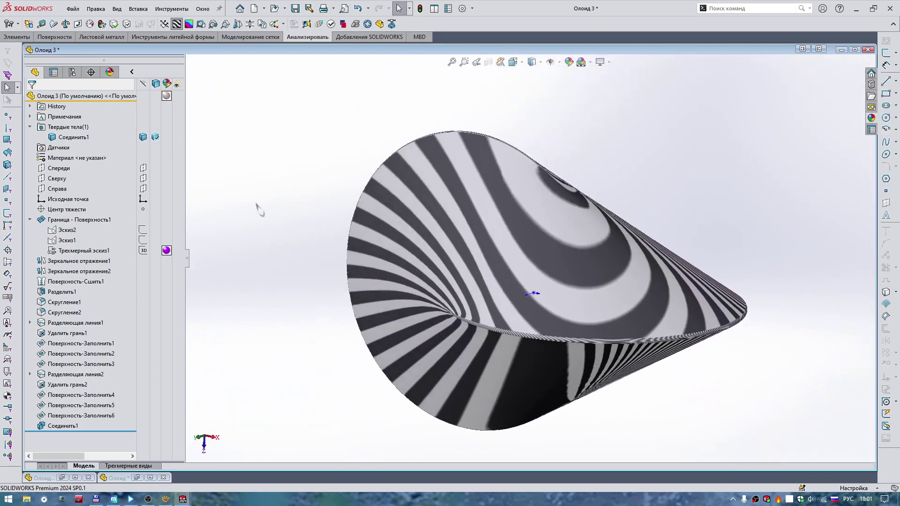
middle_click_drag(266, 192, 267, 177)
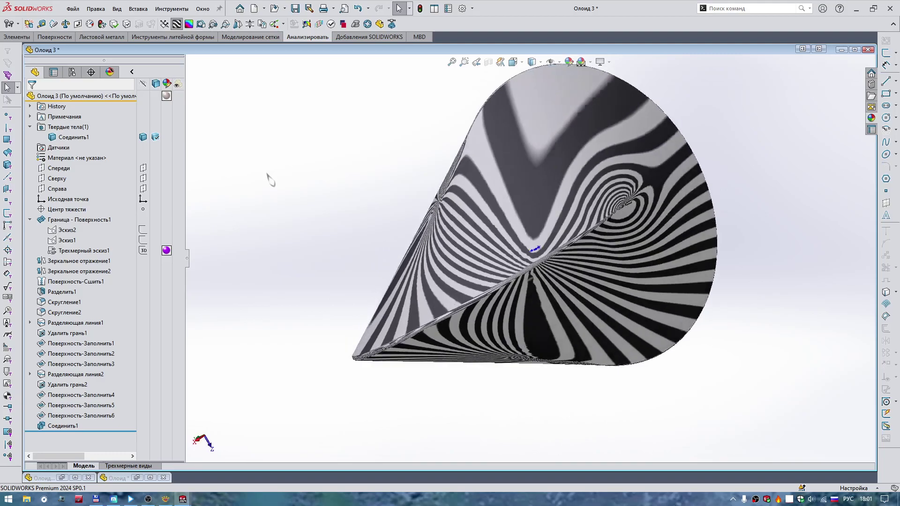
Rotate the cone apex-right for a final stripe check, then switch zebra stripes off.
key("Down")
key("Down")
key("Down")
key("Down")
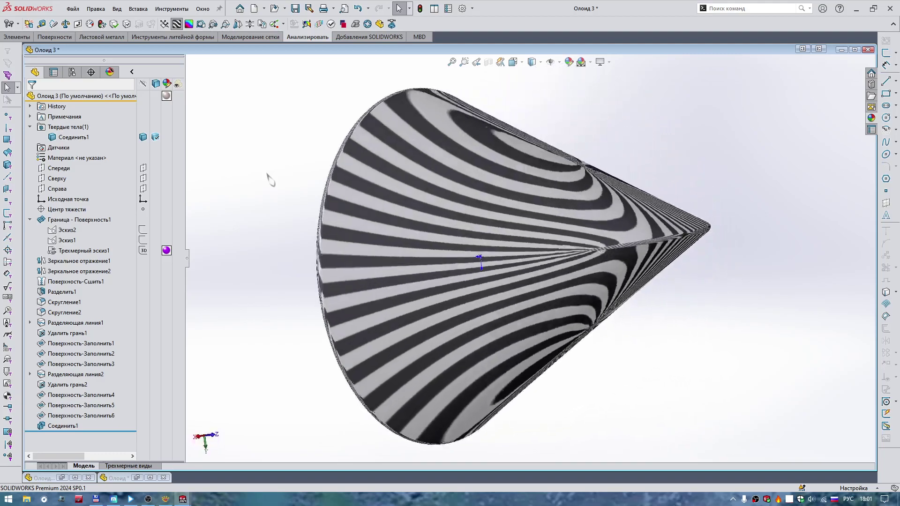
key("Down")
key("Down")
key("Down")
key("Down")
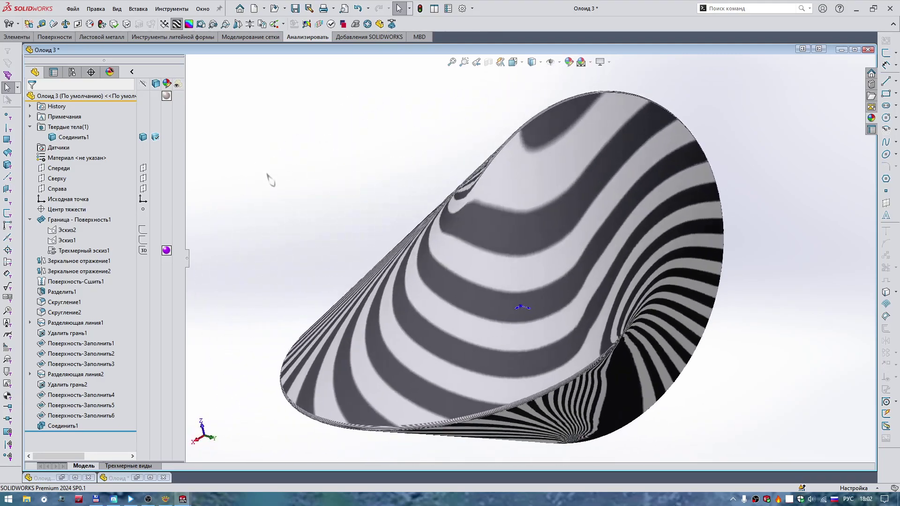
key("Down")
key("Down")
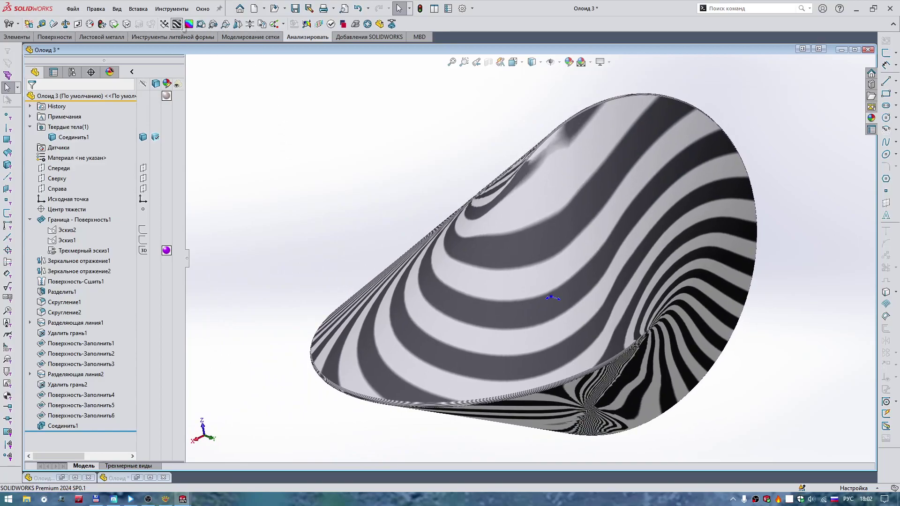
left_click(177, 23)
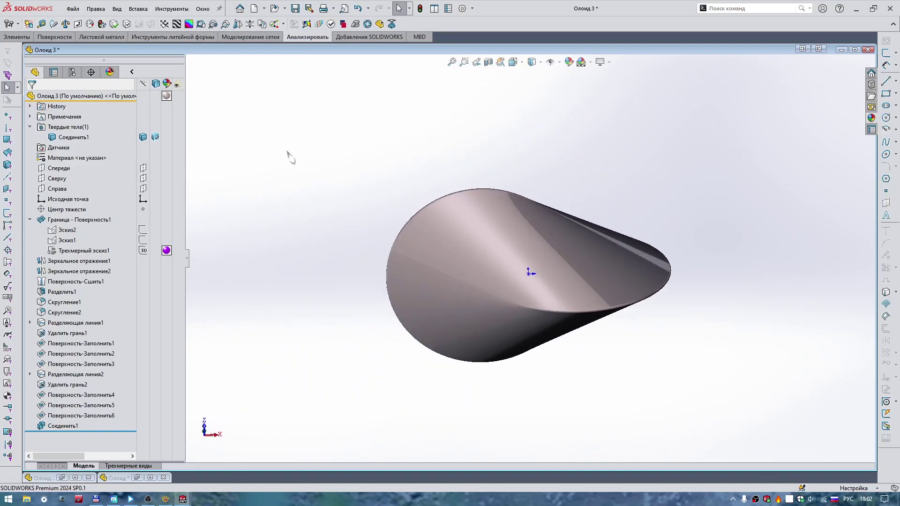
key("Down")
key("Down")
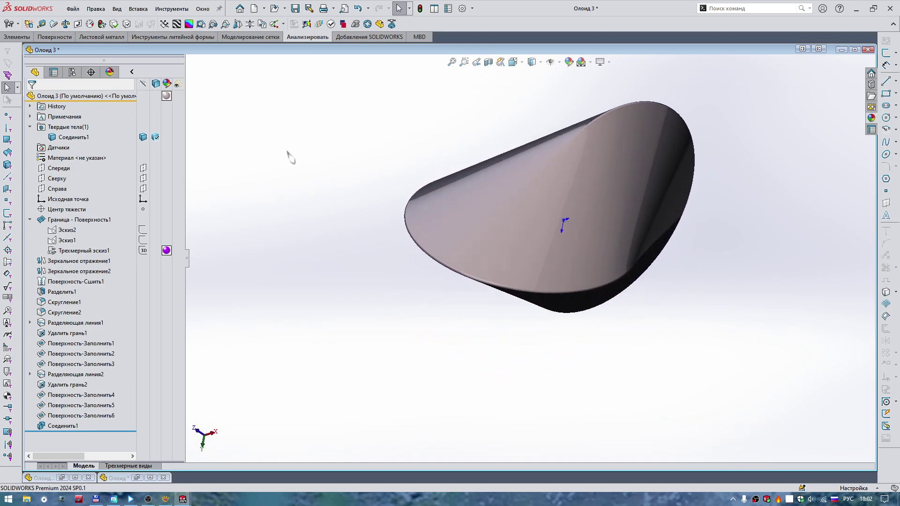
key("Down")
key("Down")
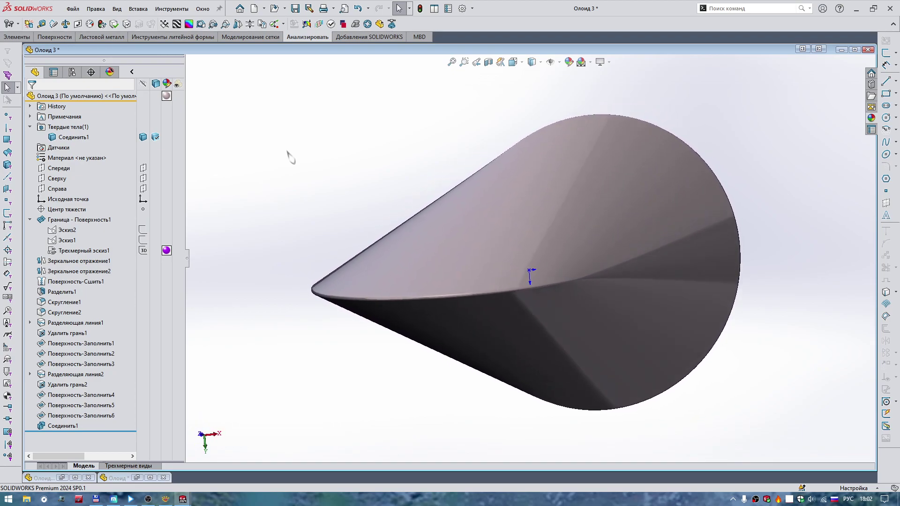
key("Down")
key("Down")
key("Down")
key("Down")
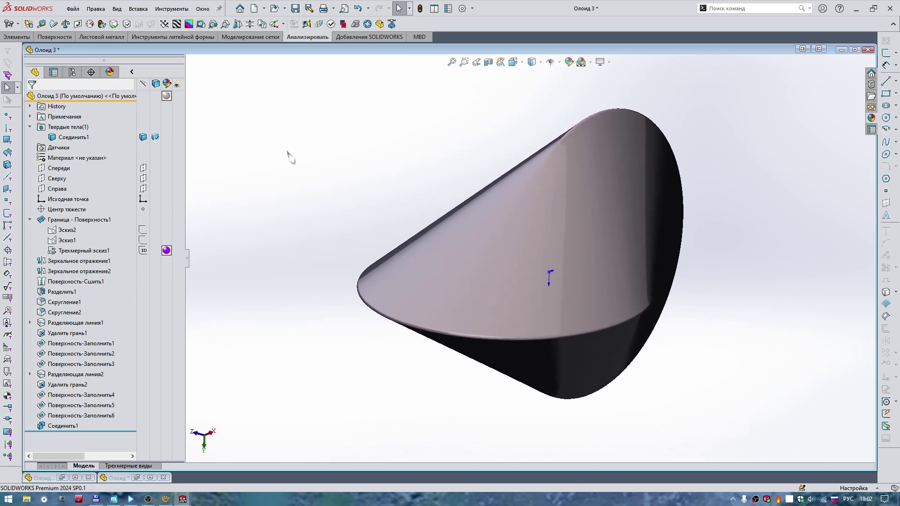
key("Down")
key("Down")
key("Down")
key("Down")
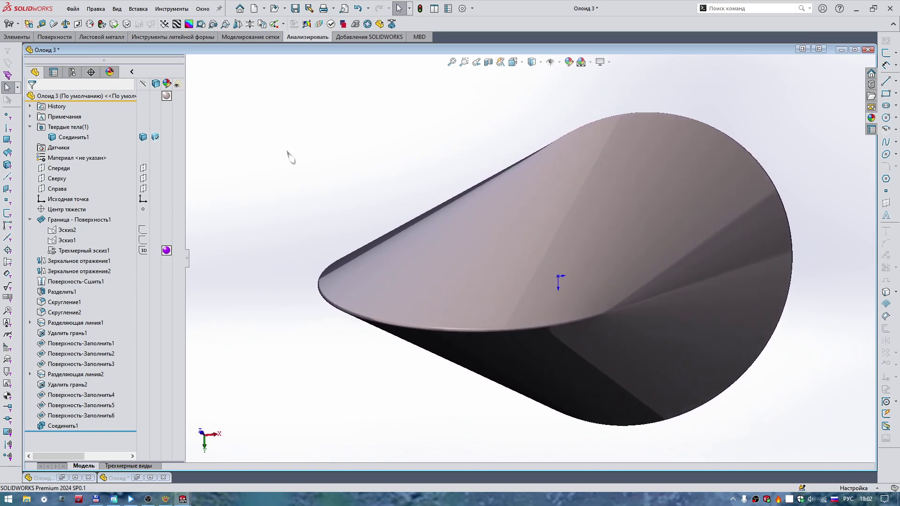
key("Down")
key("Down")
key("Down")
key("Down")
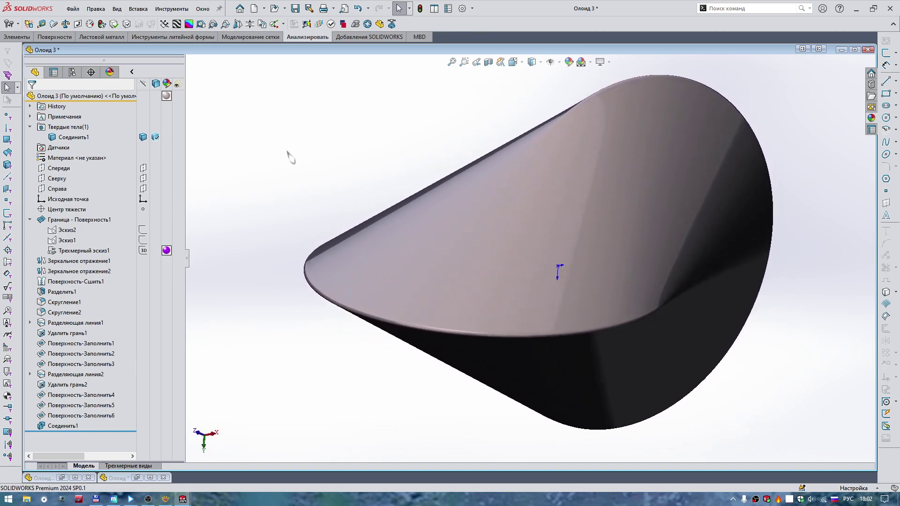
key("Down")
key("Down")
key("Down")
key("Down")
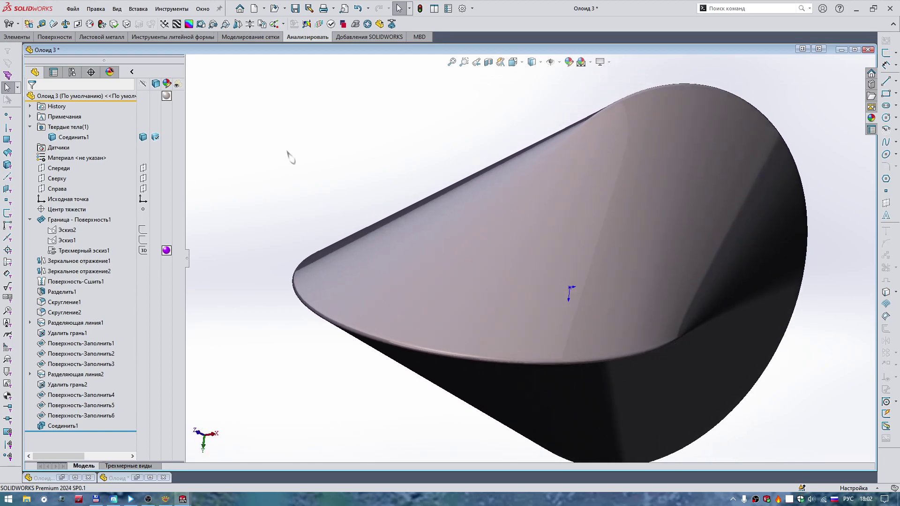
key("Down")
key("Down")
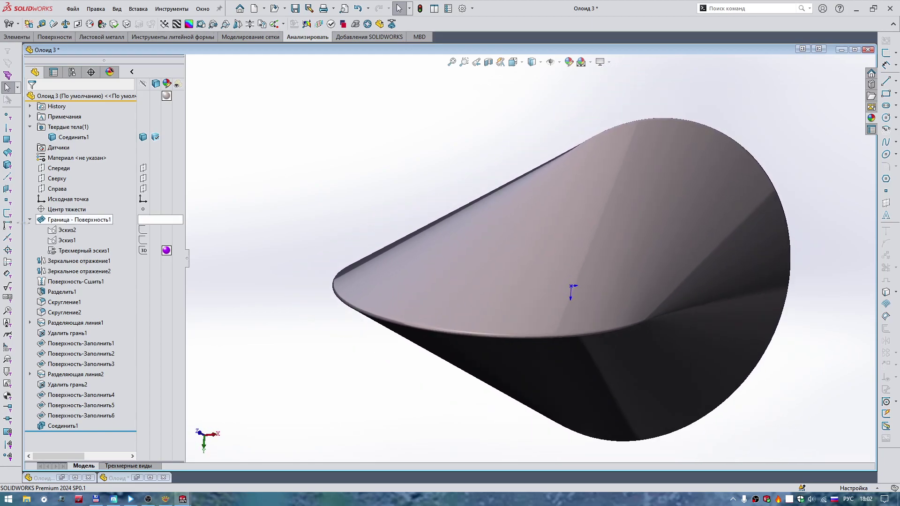
scroll(393, 308, "down", 5)
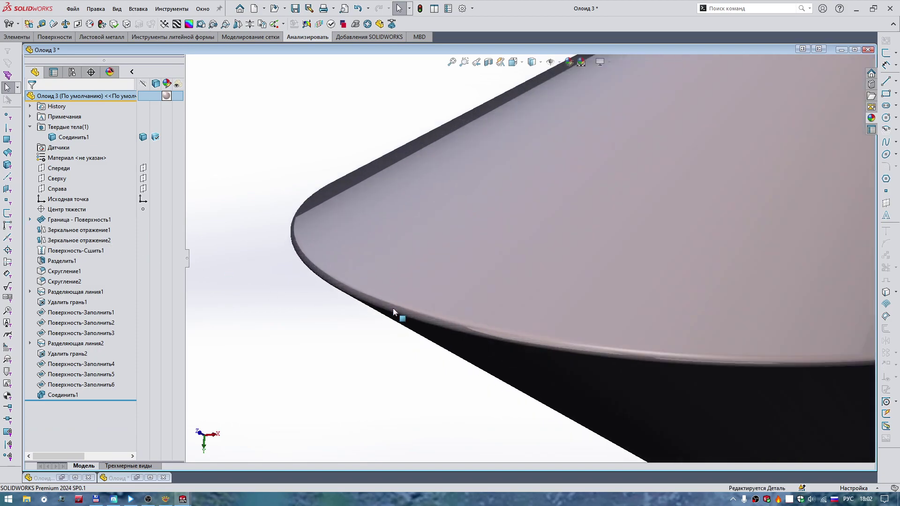
scroll(389, 306, "down", 3)
left_click(375, 285)
key("z")
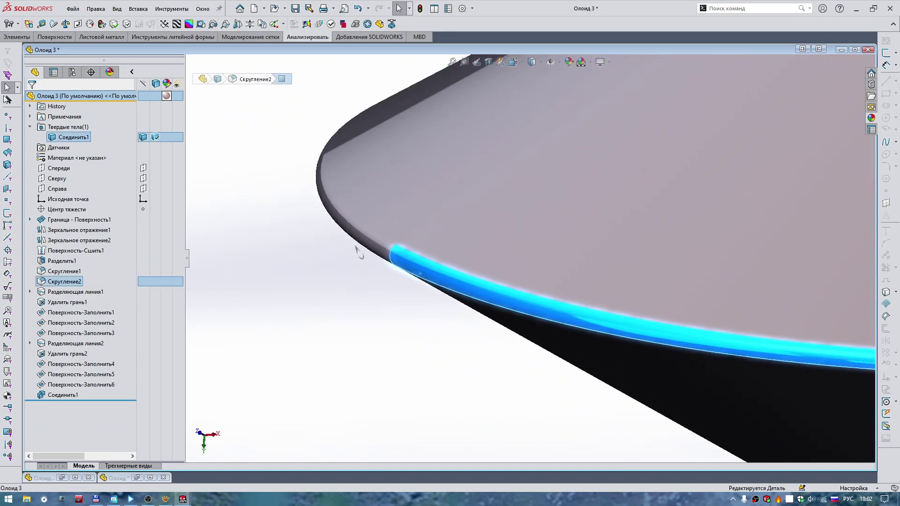
left_click(335, 305)
key("f")
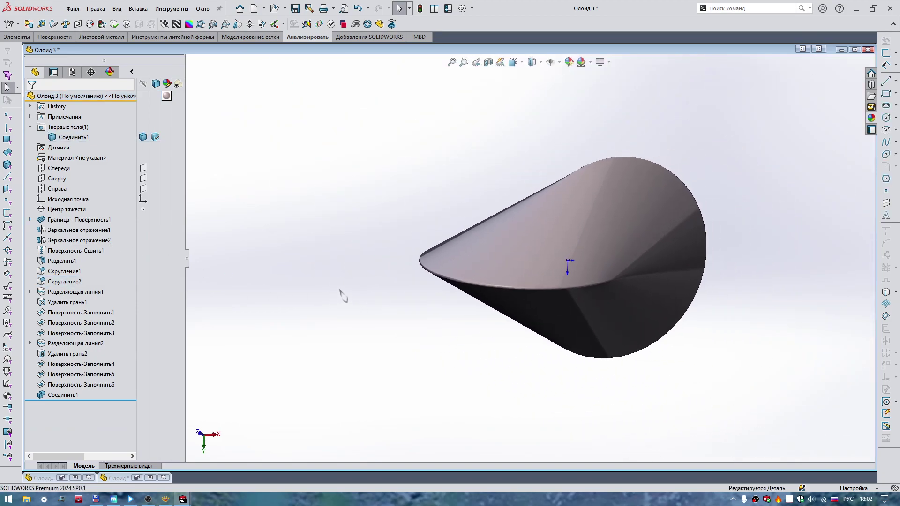
middle_click_drag(342, 290, 349, 286)
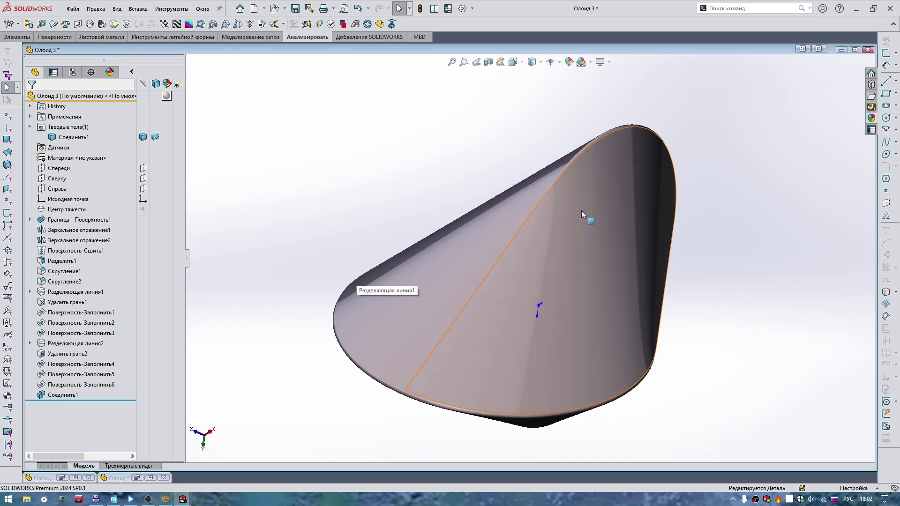
mouse_move(349, 284)
middle_mouse_down()
mouse_move(535, 178)
mouse_move(378, 187)
middle_mouse_up()
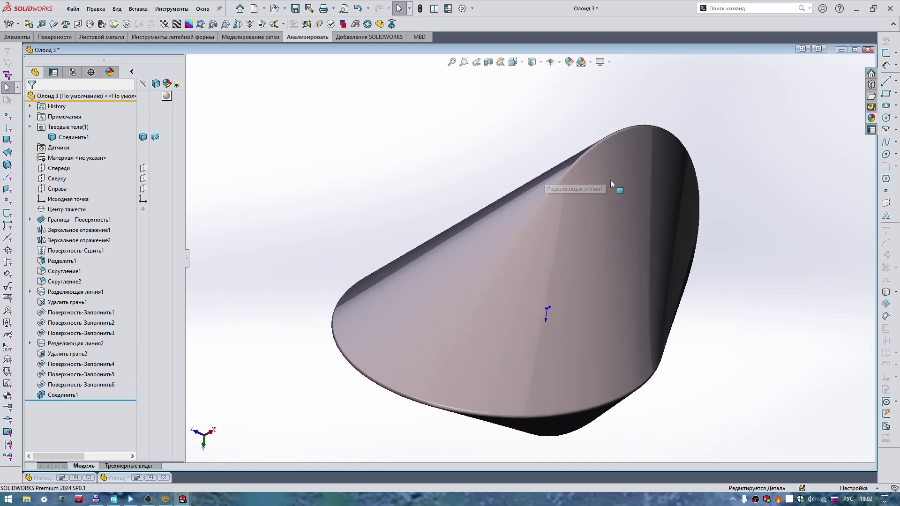
key("Right")
key("Right")
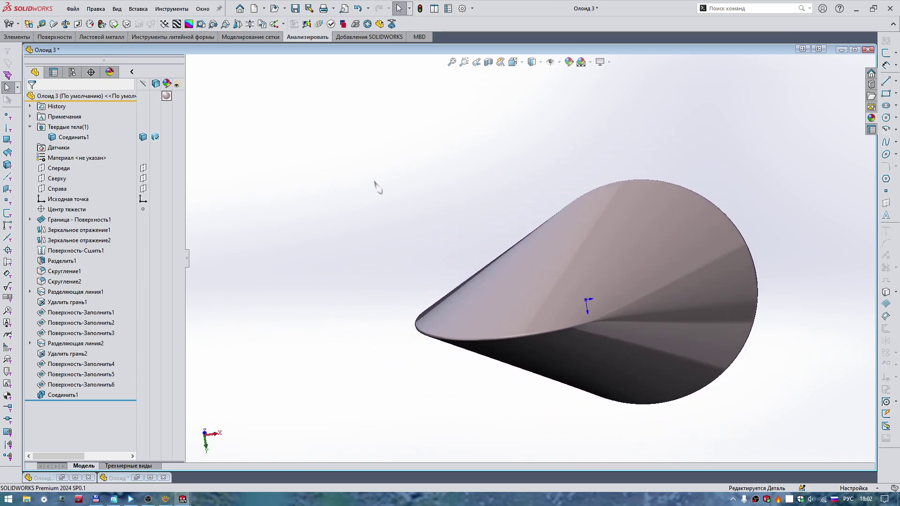
key("Right")
key("Right")
key("Right")
key("Right")
key("Right")
key("Right")
key("Right")
key("Right")
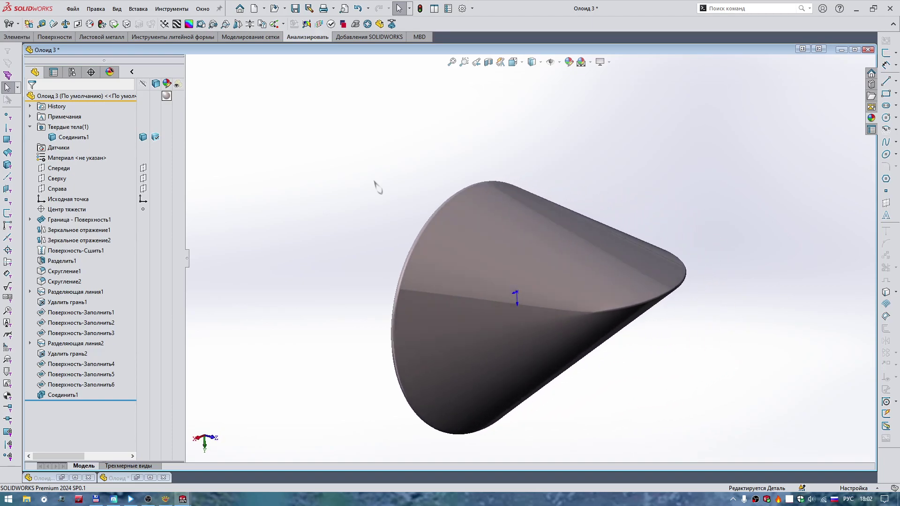